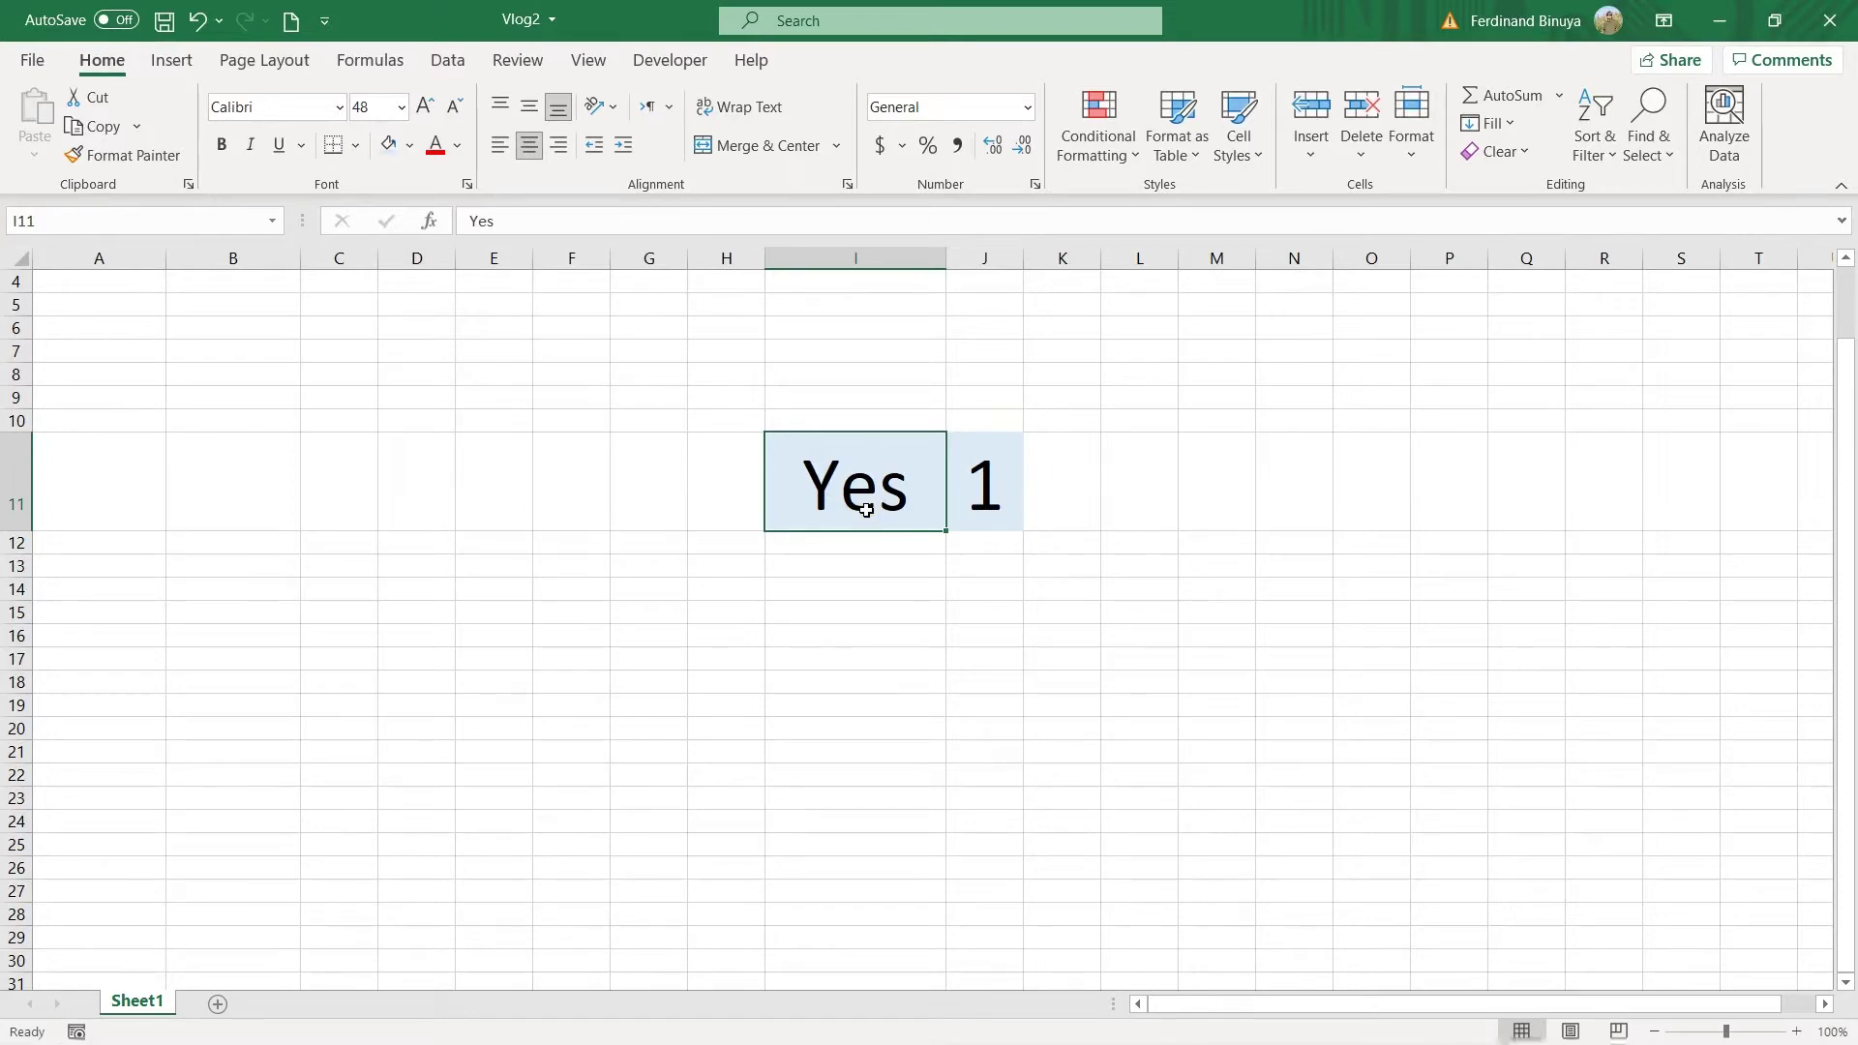
Examine the IF formula in J11, including its logical test and its true and false values, without changing it.
{"action": "left_click", "coordinate": [858, 508]}
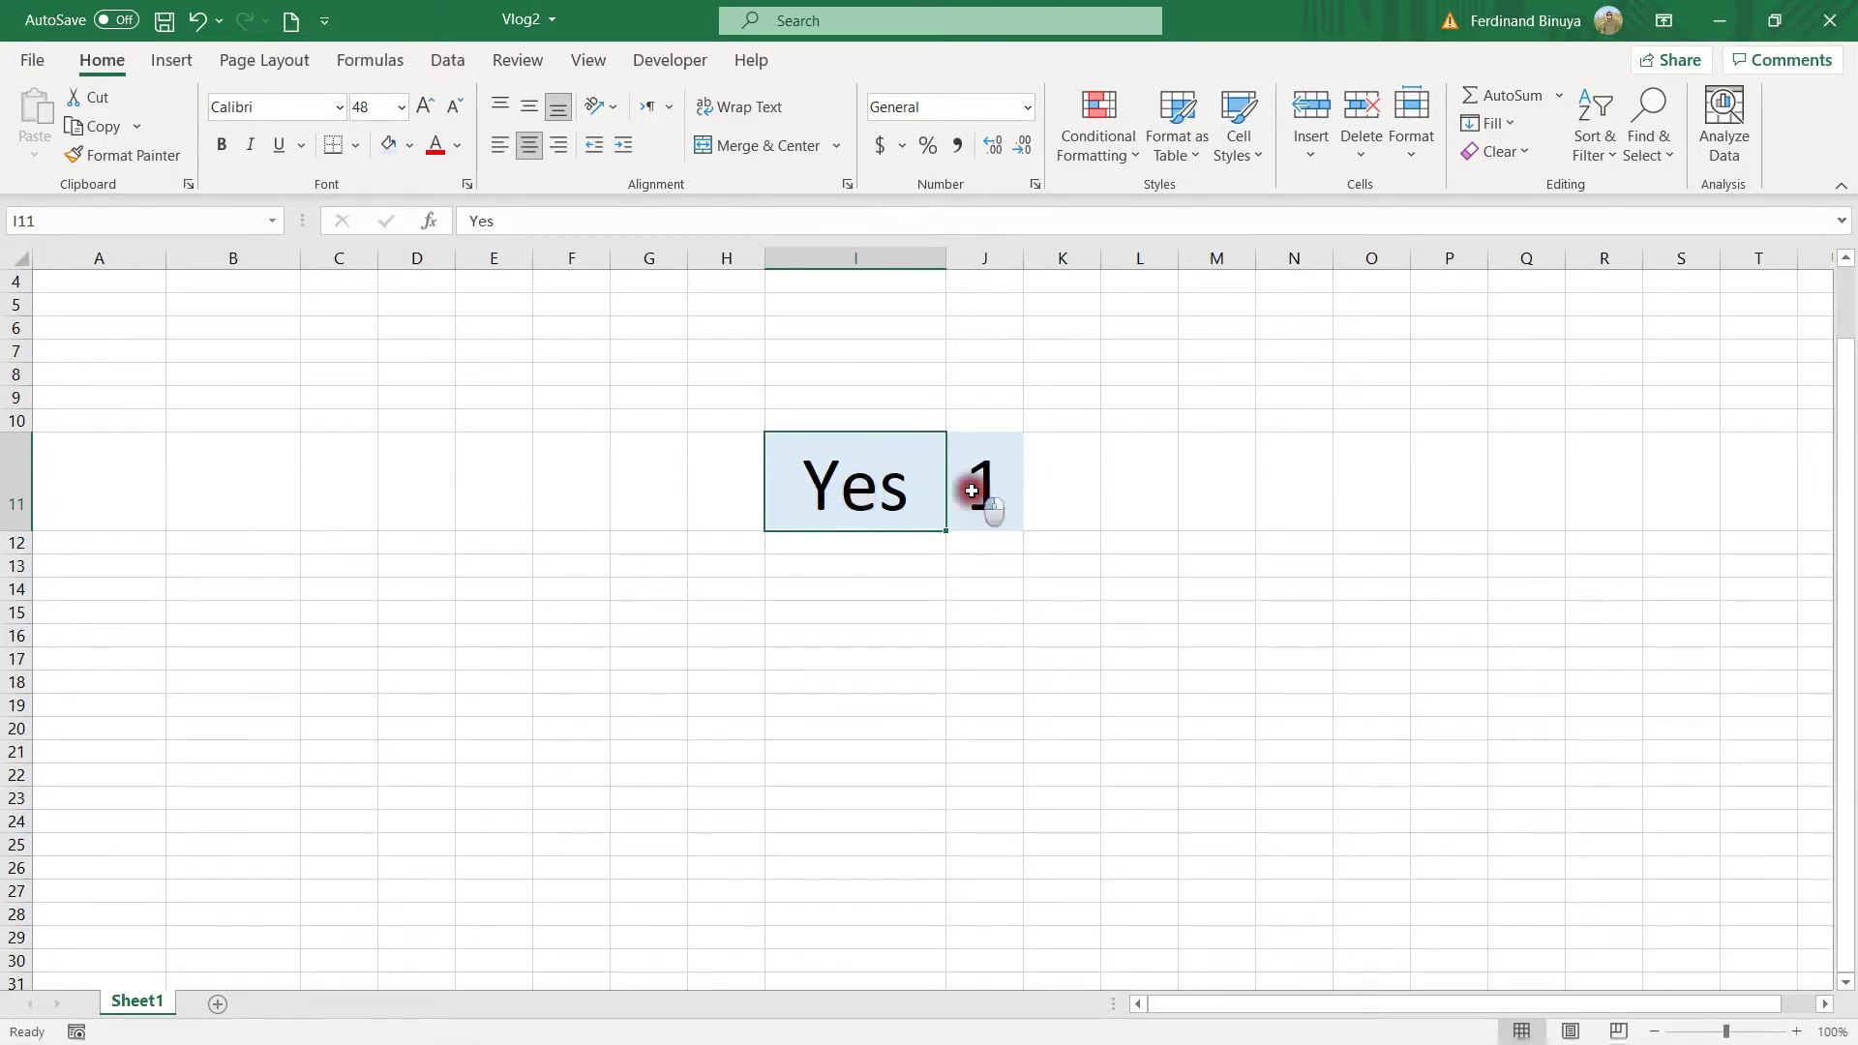
{"action": "key", "text": "Tab"}
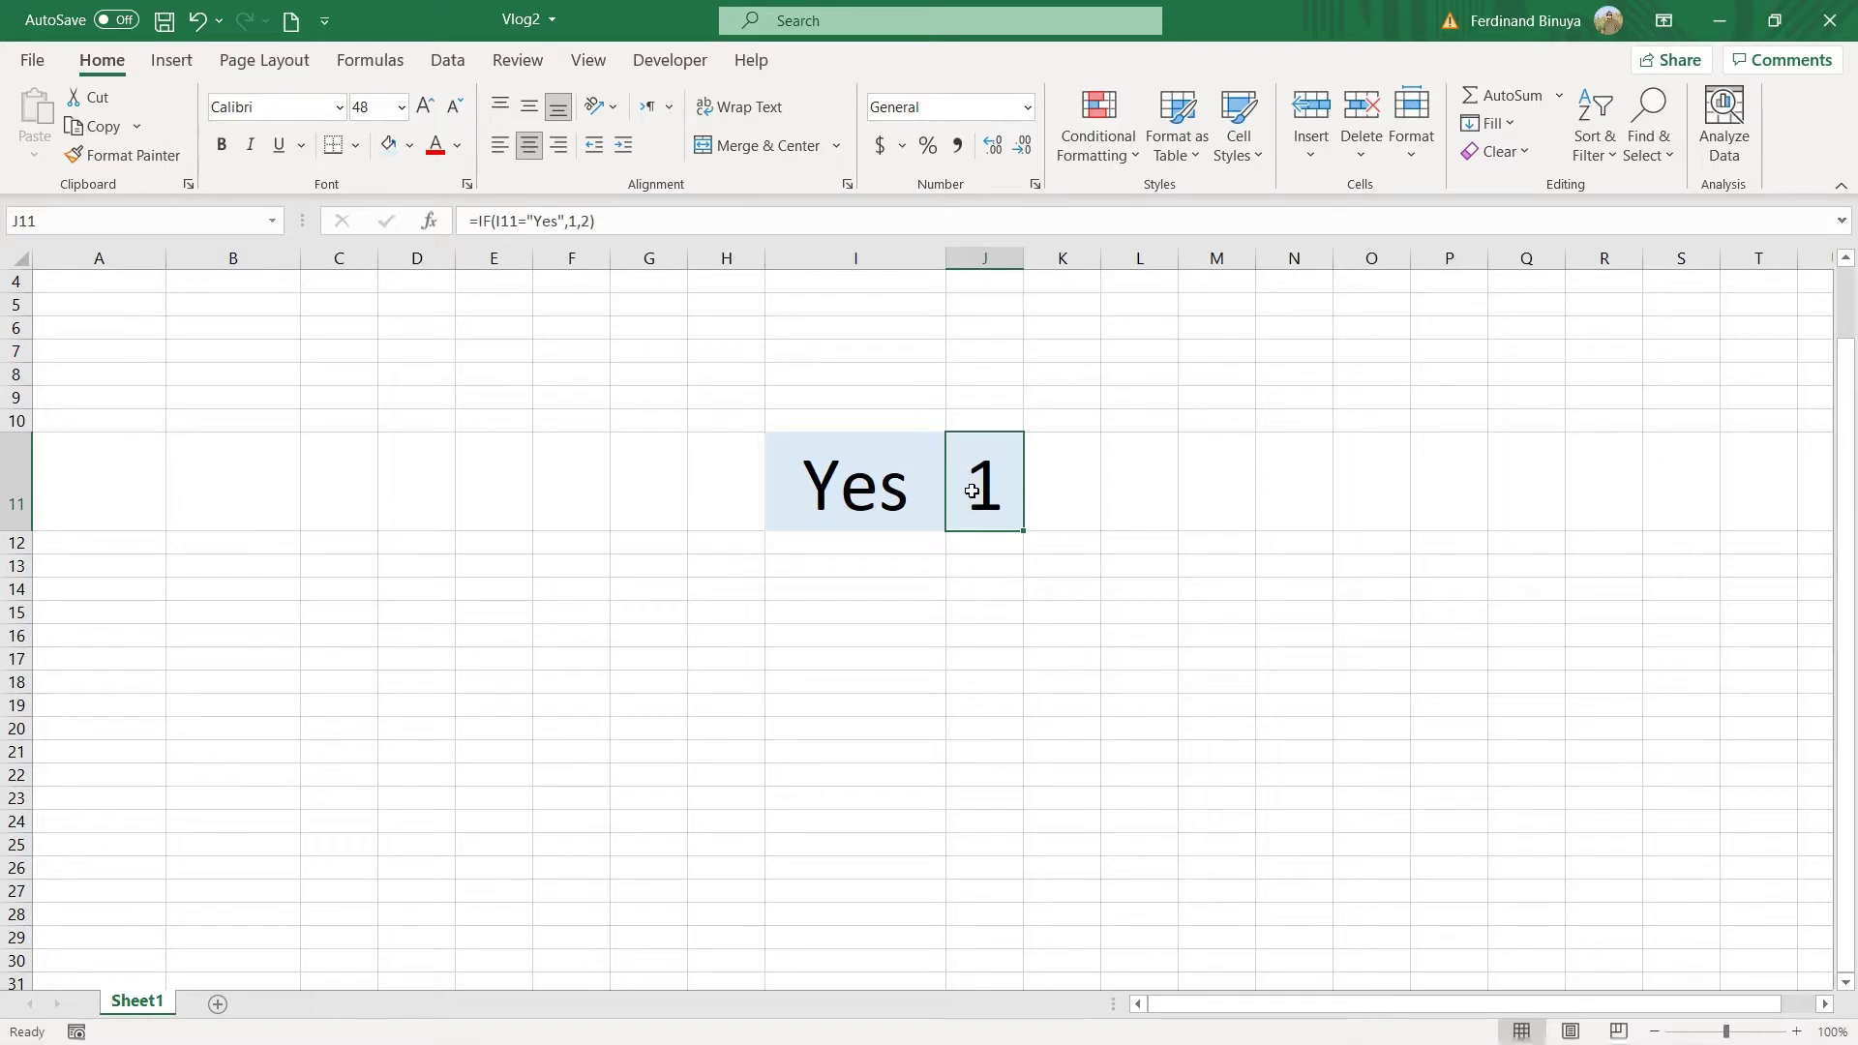
{"action": "double_click", "coordinate": [980, 487]}
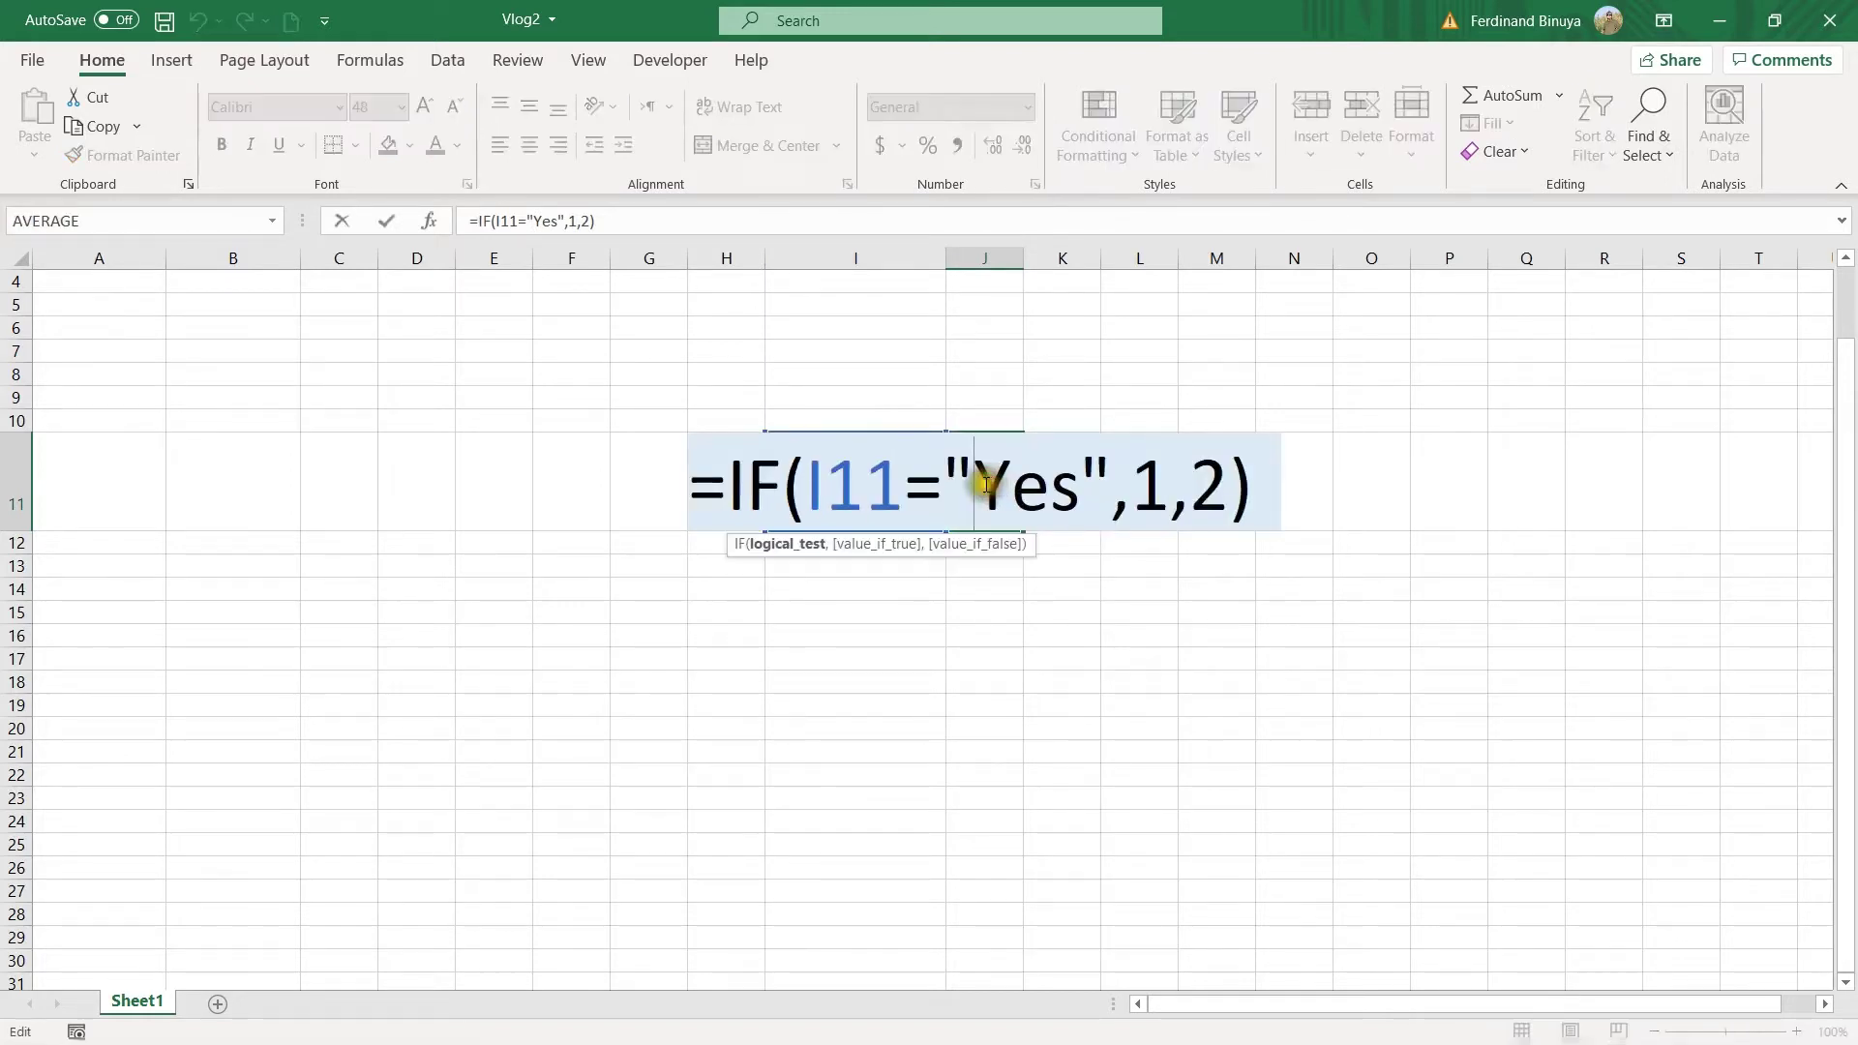
{"action": "double_click", "coordinate": [758, 484]}
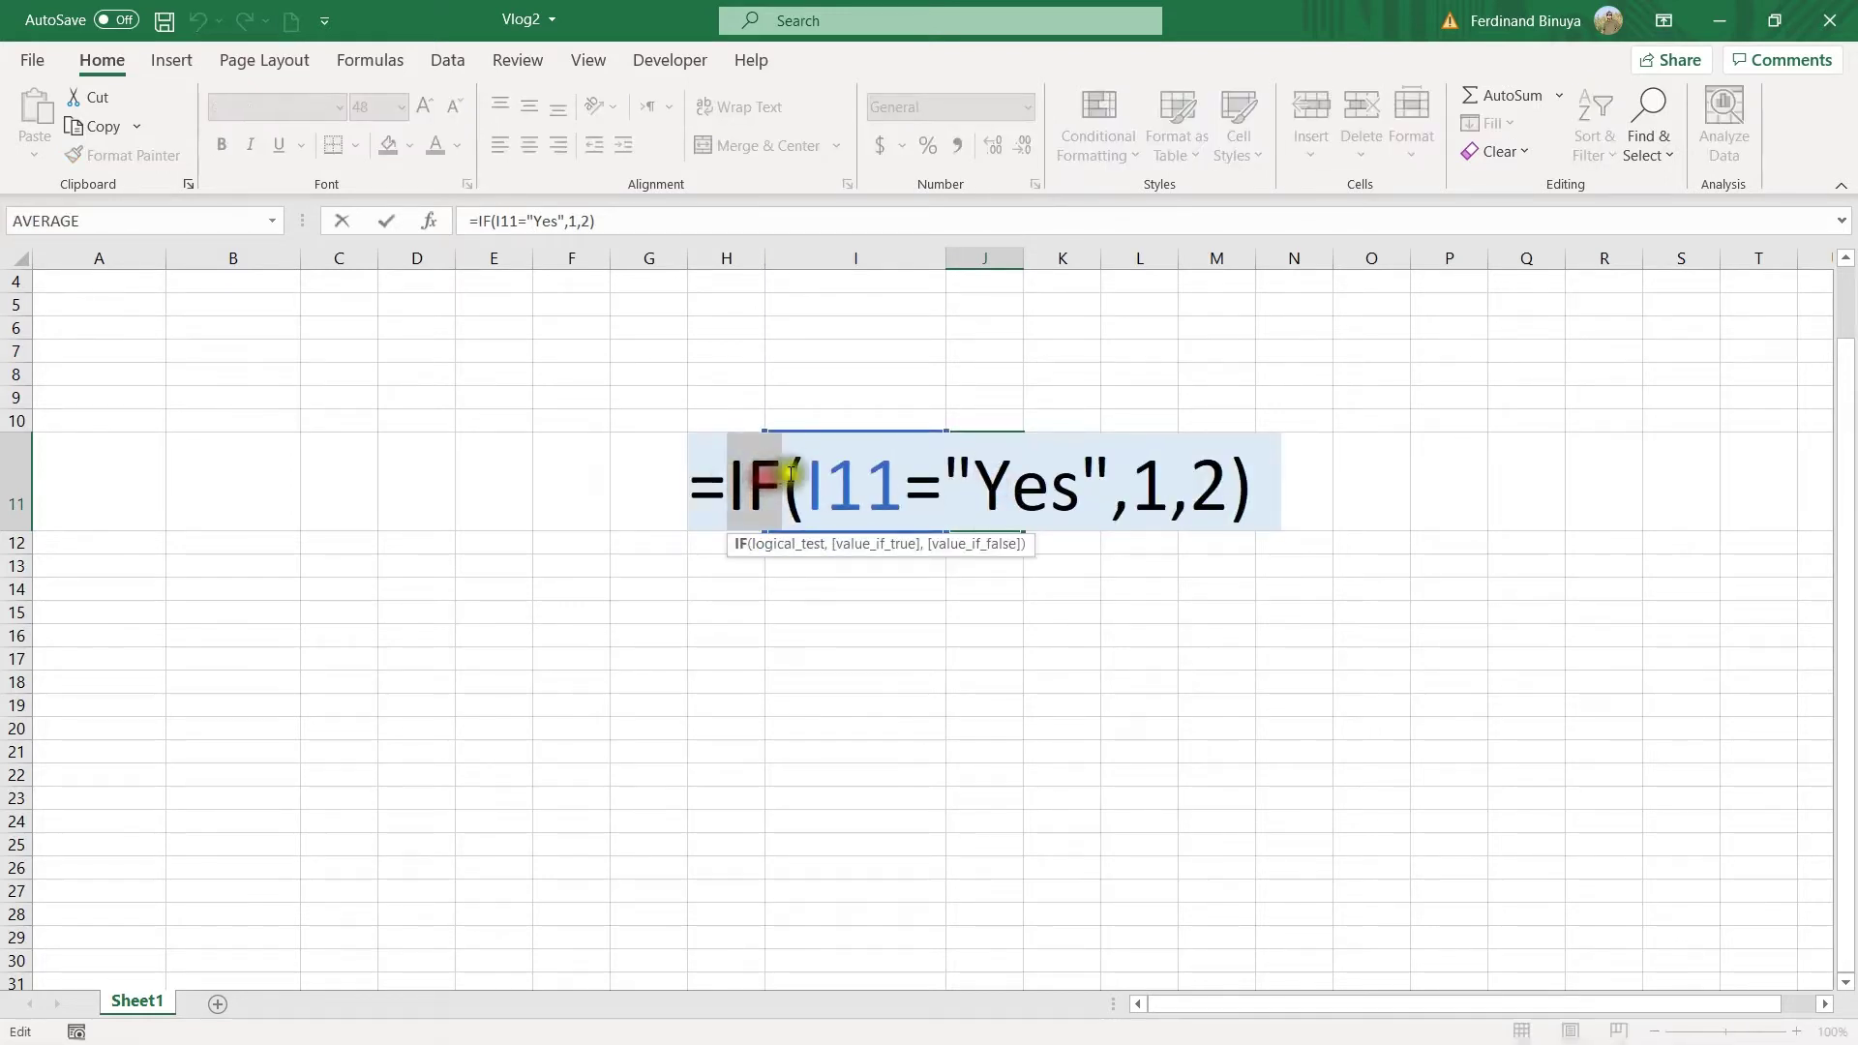
{"action": "left_click_drag", "start_coordinate": [791, 473], "coordinate": [1102, 501]}
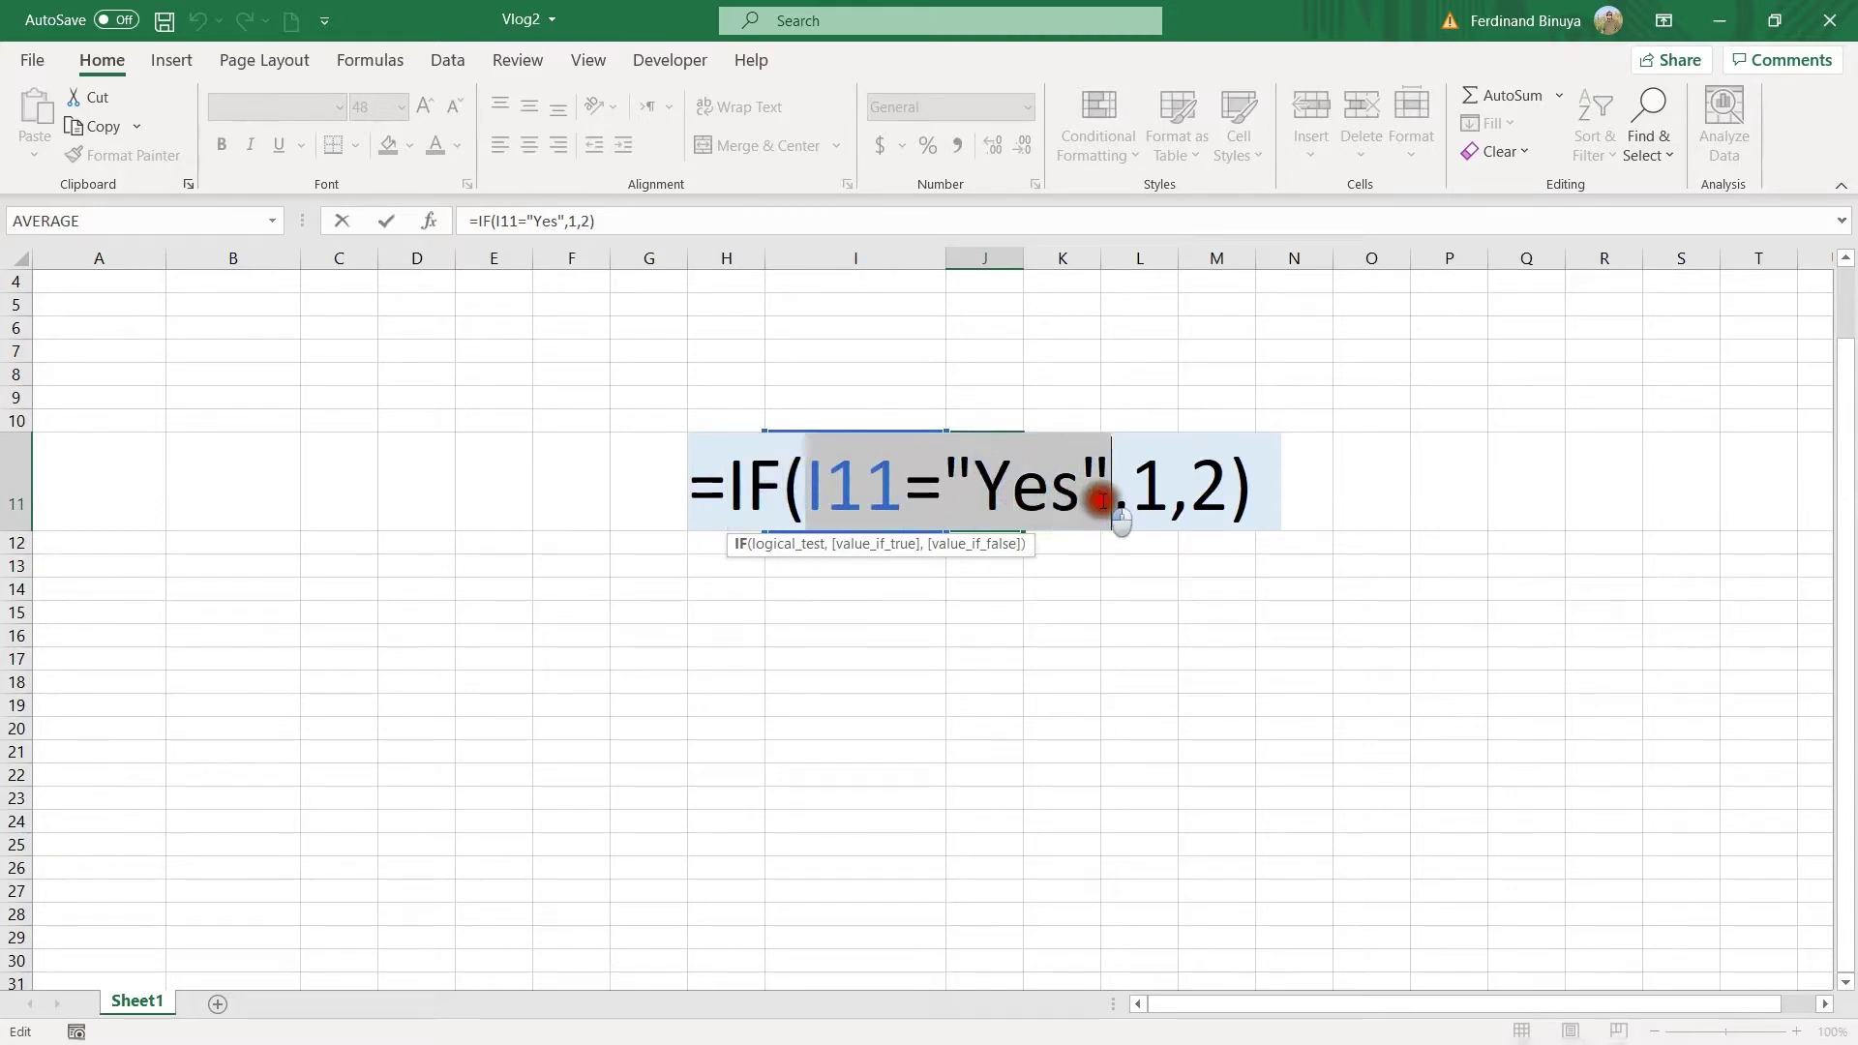
{"action": "left_click", "coordinate": [1149, 496]}
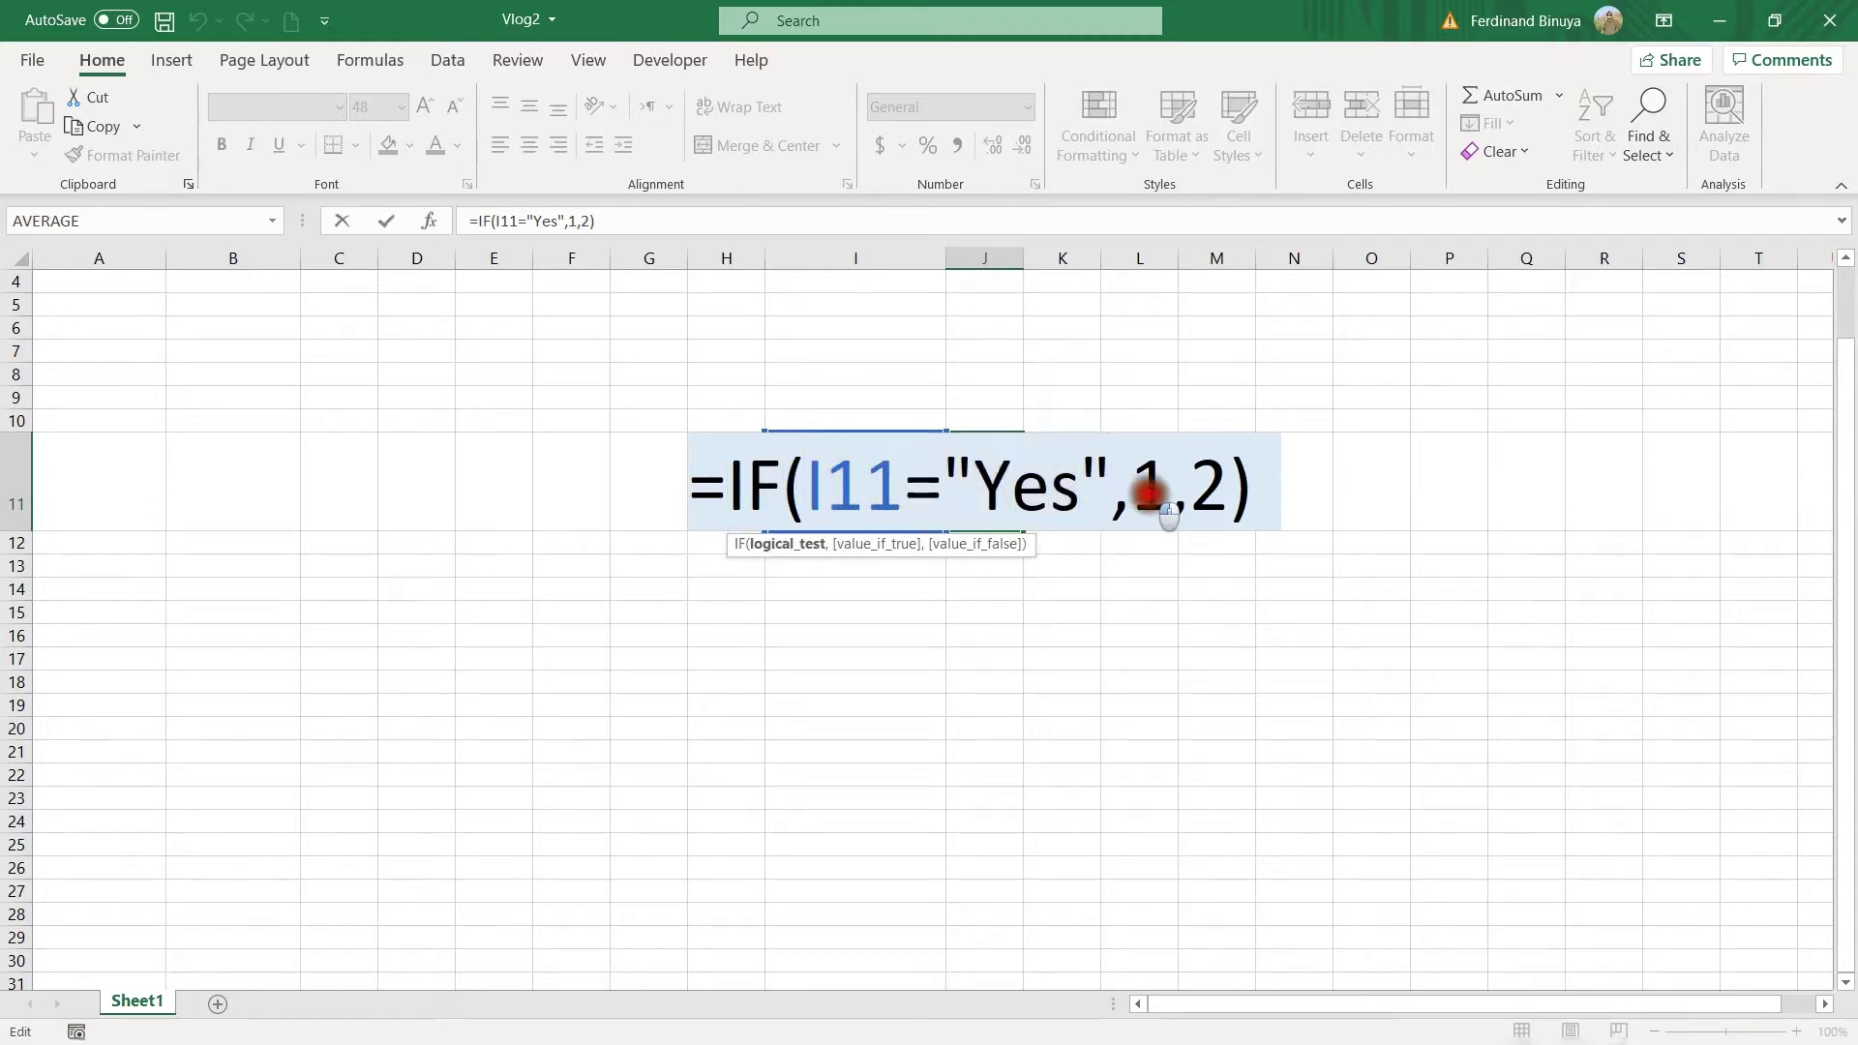
{"action": "double_click", "coordinate": [1149, 489]}
{"action": "double_click", "coordinate": [1212, 486]}
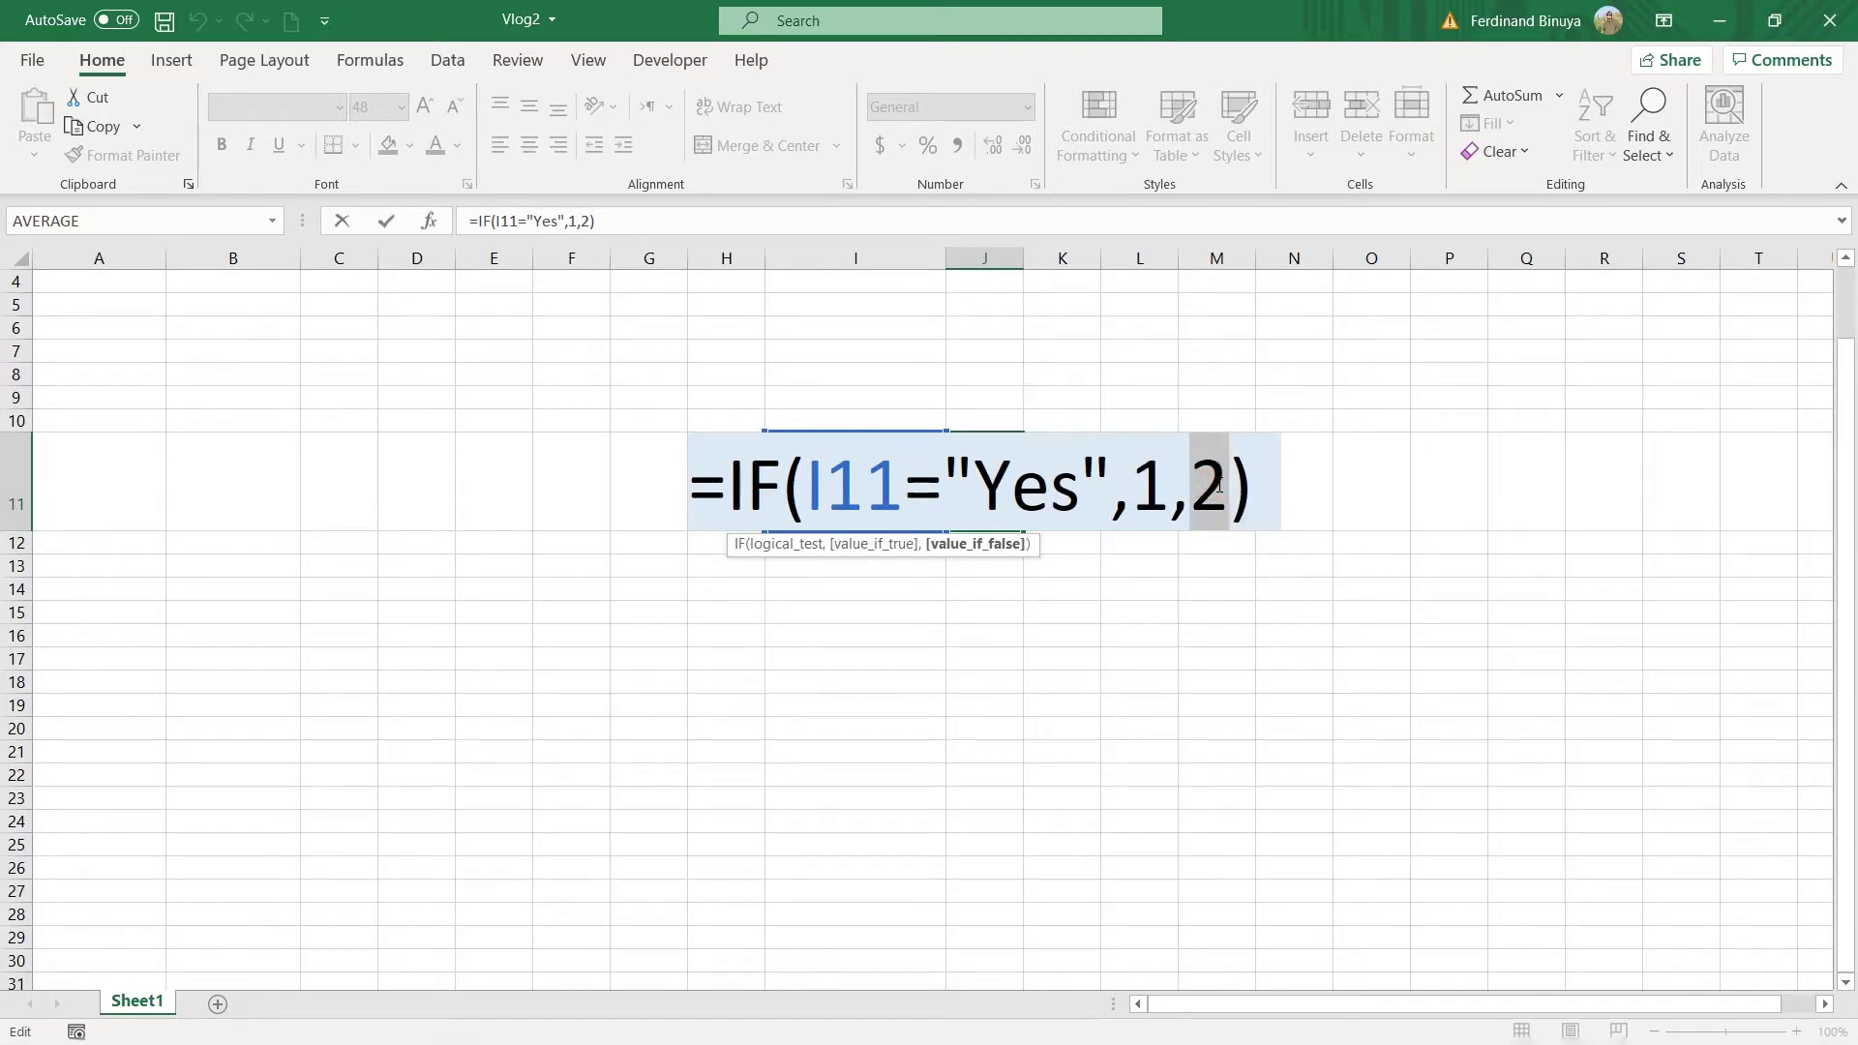
{"action": "key", "text": "Escape"}
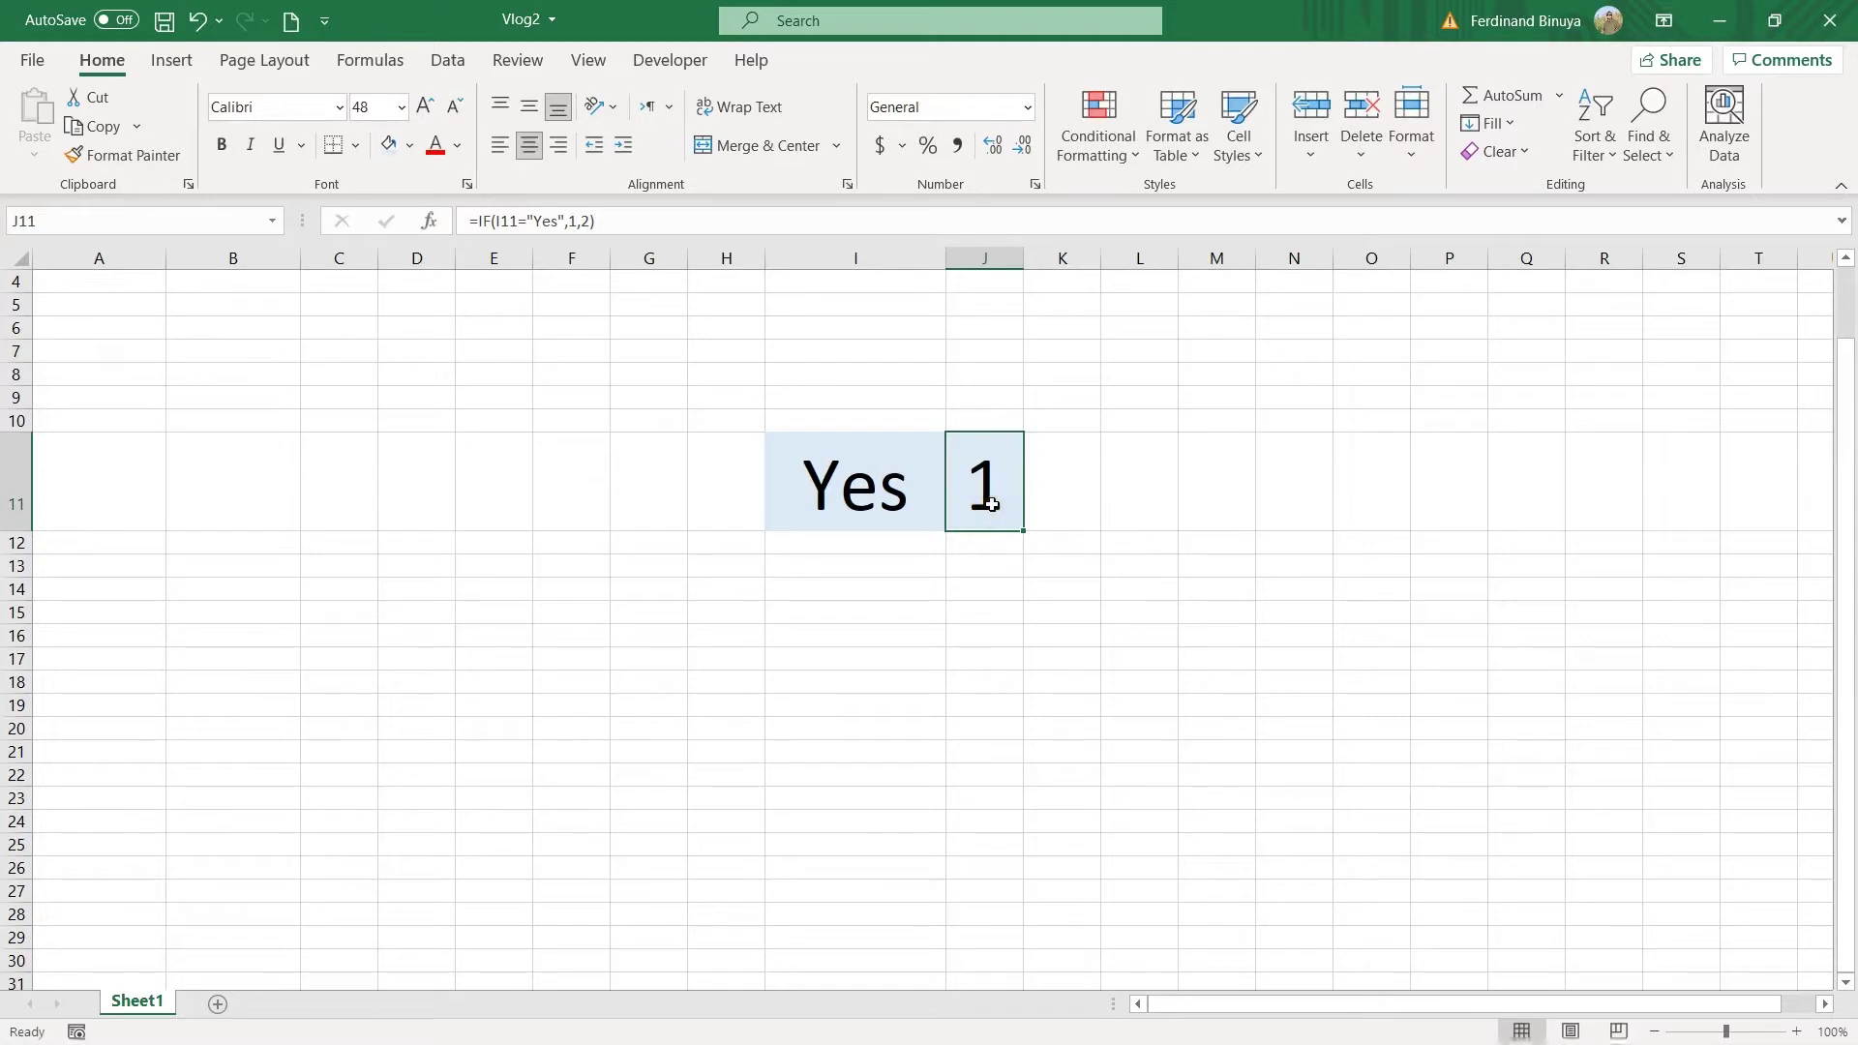
Test the IF formula by entering No in I11, and set the cell back to Yes.
{"action": "left_click", "coordinate": [859, 493]}
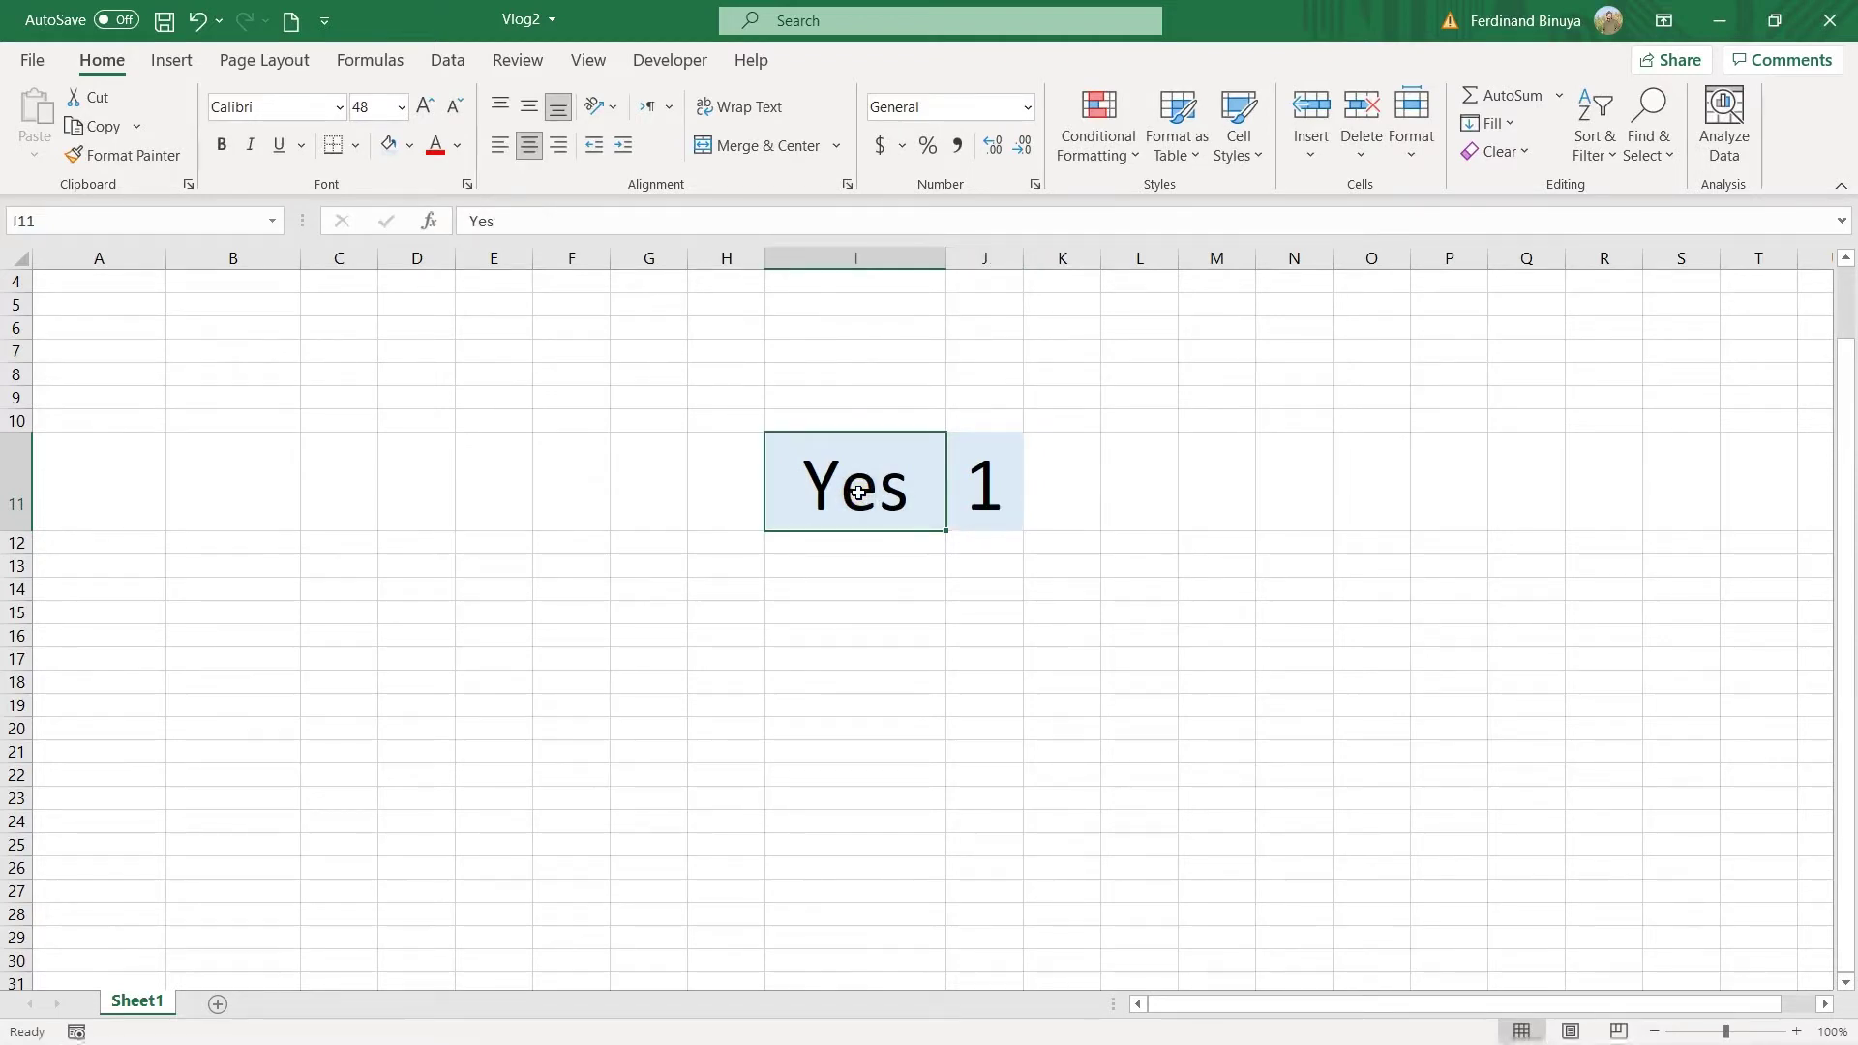
{"action": "type", "text": "No"}
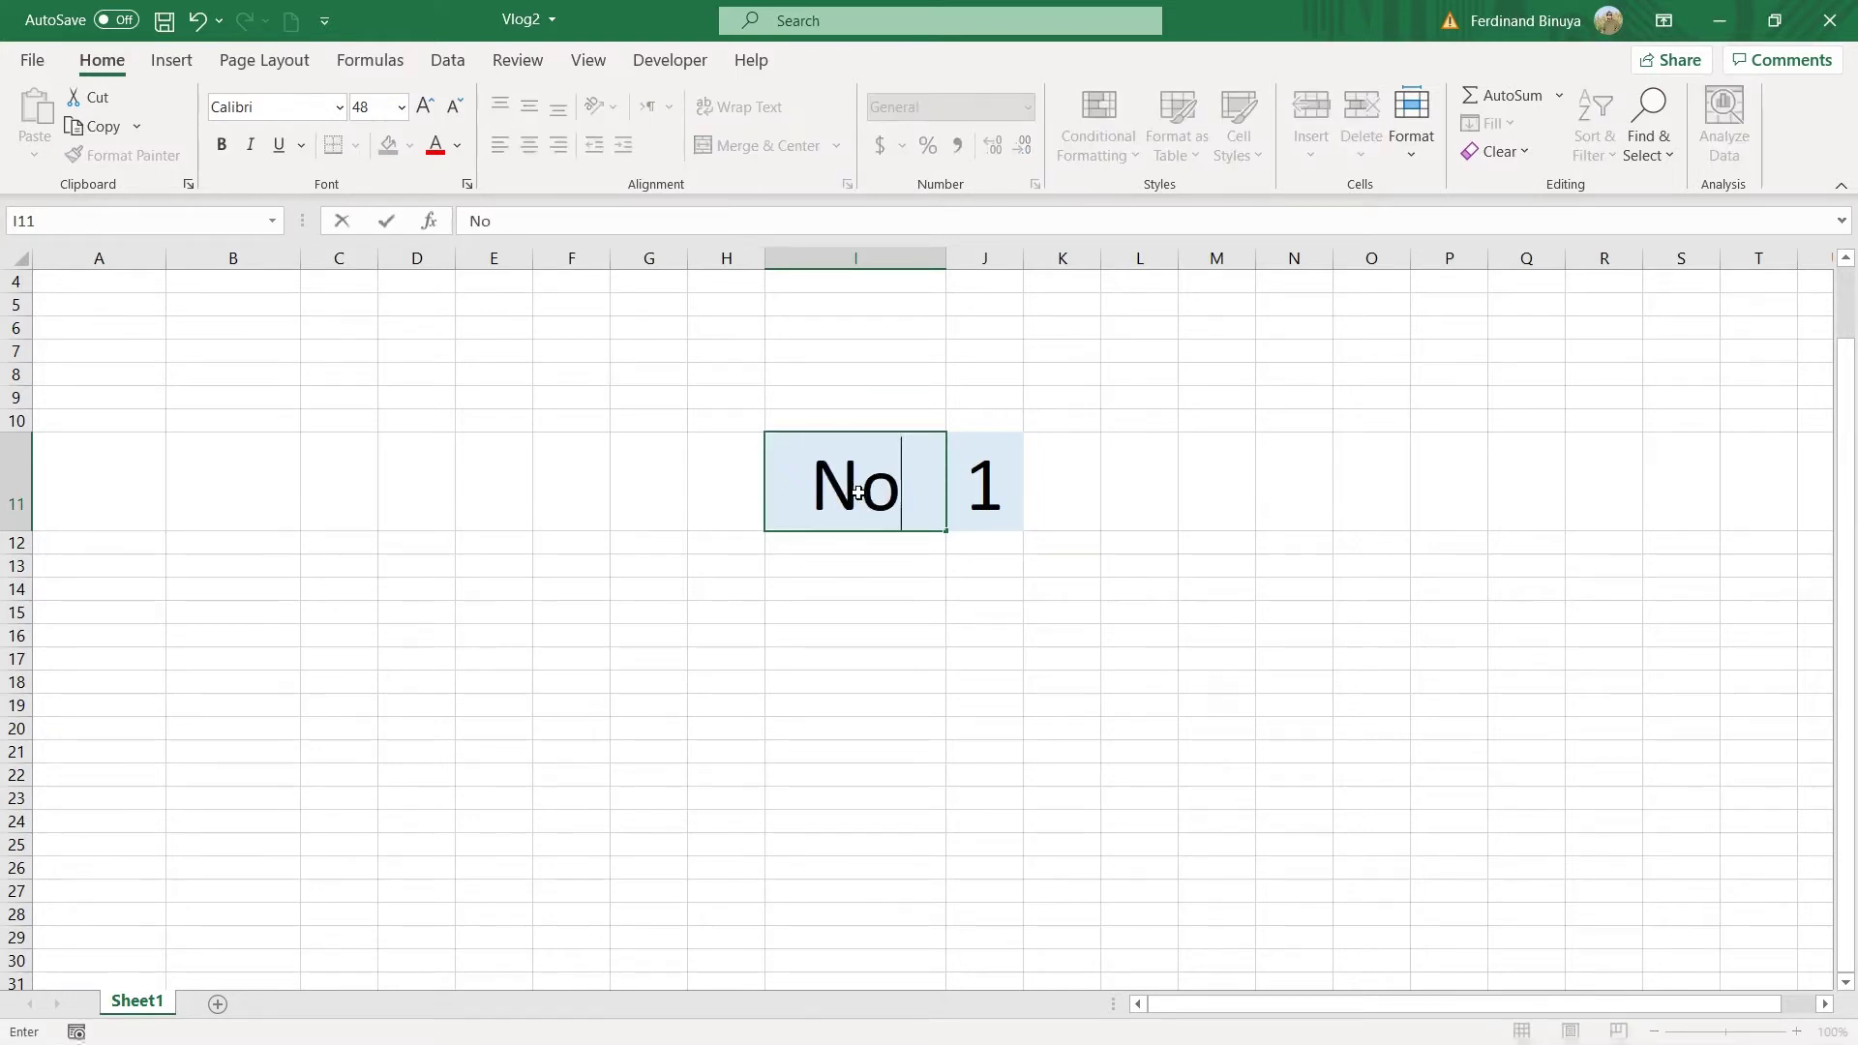
{"action": "key", "text": "Return"}
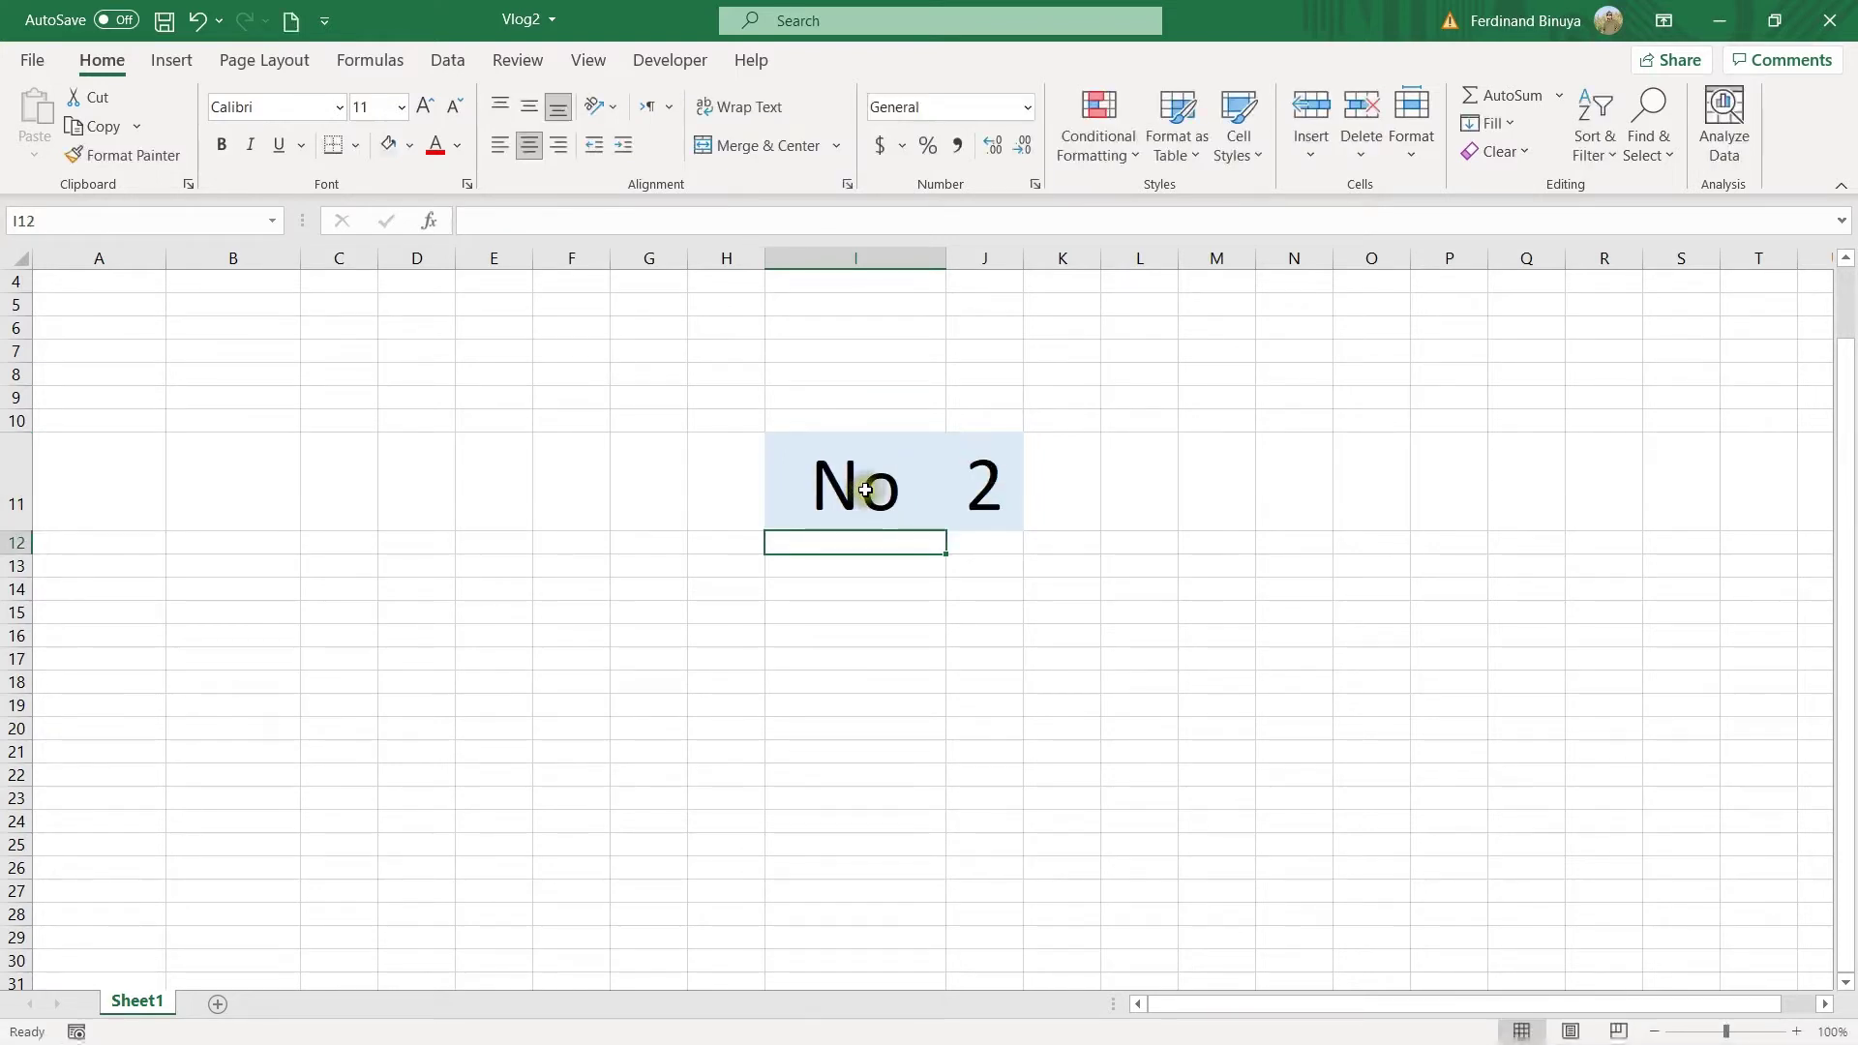
{"action": "left_click", "coordinate": [860, 493]}
{"action": "key", "text": "Delete"}
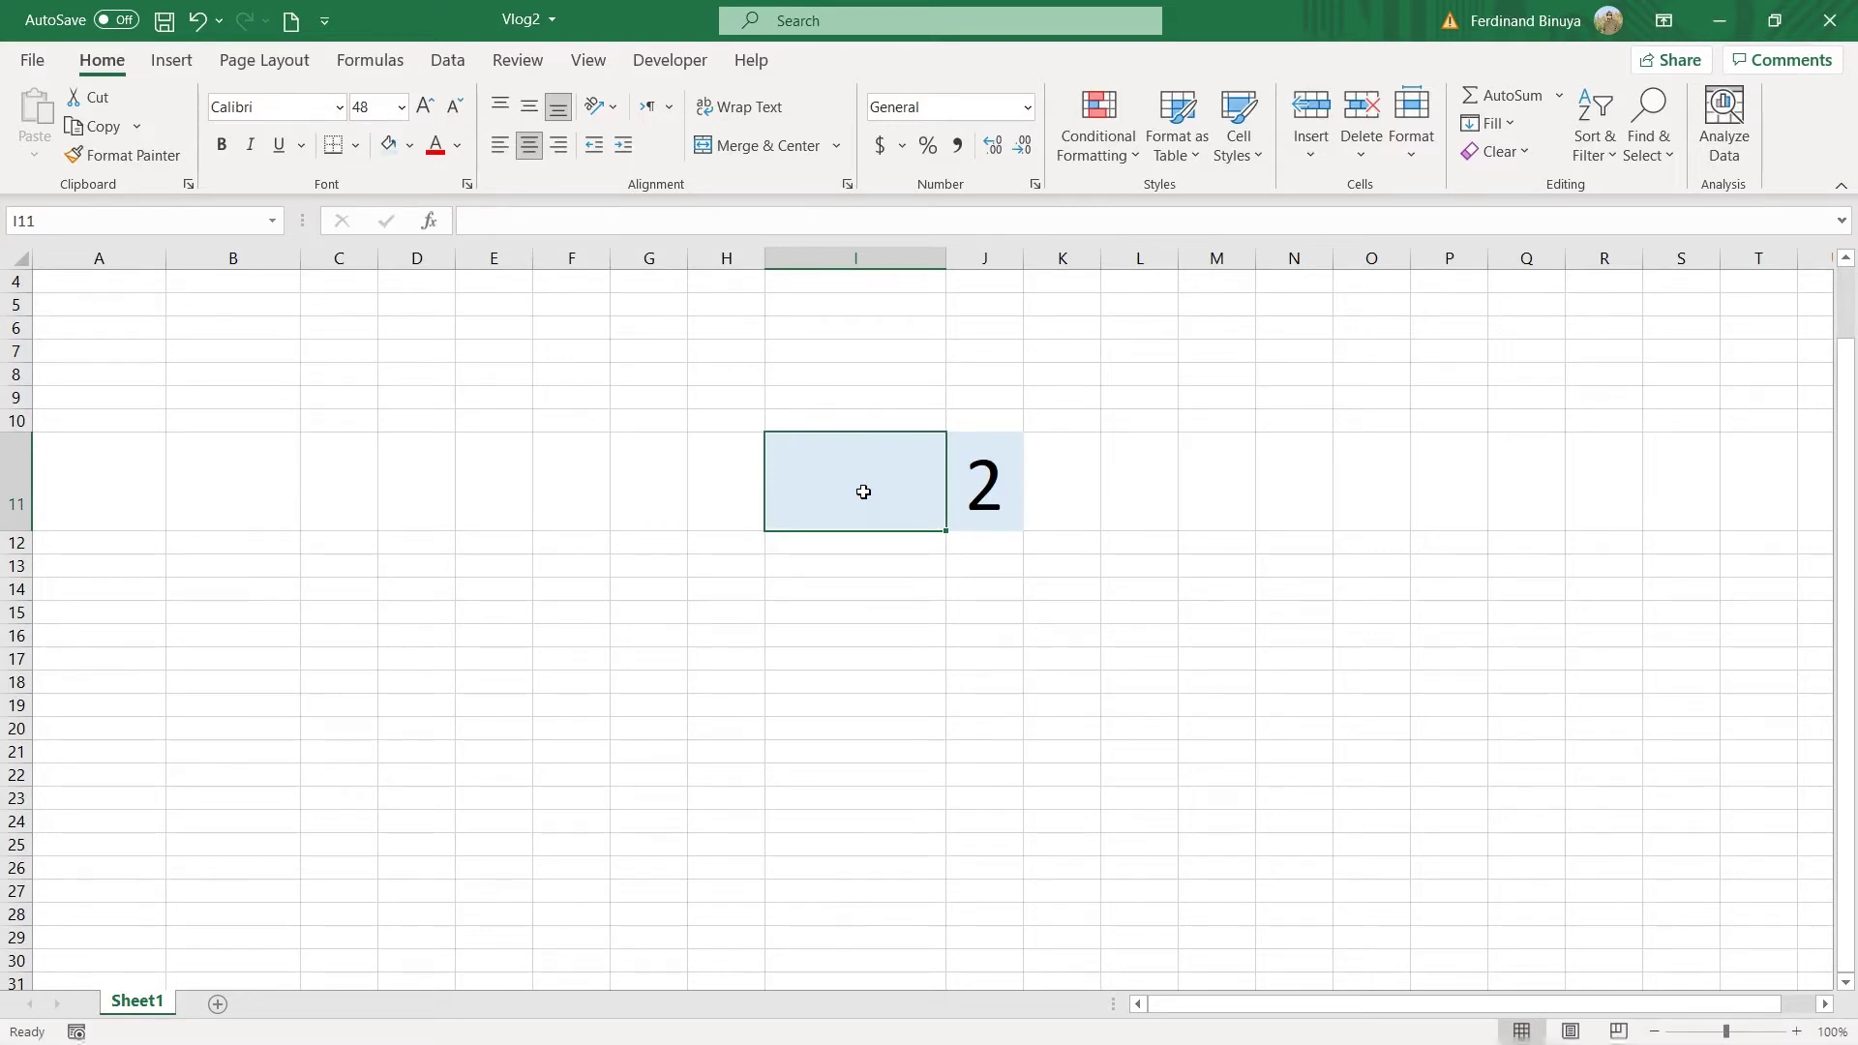
{"action": "type", "text": "Yes"}
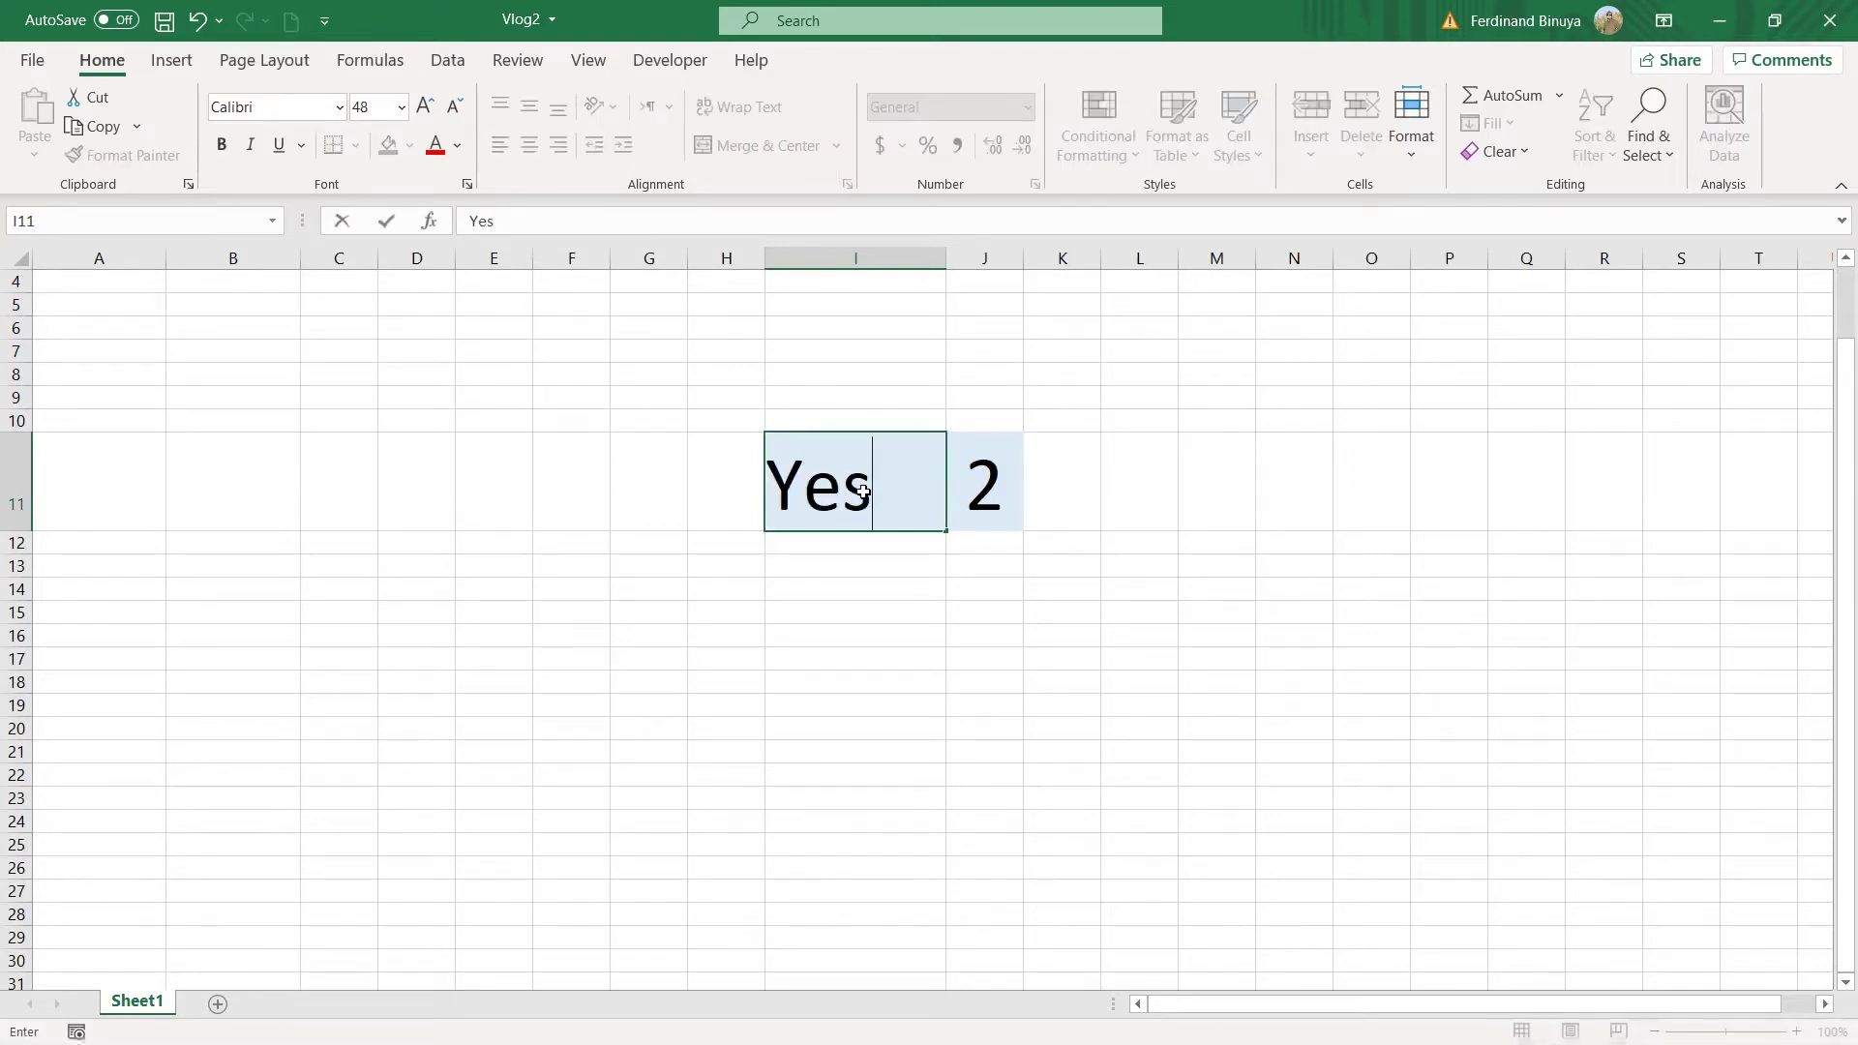
{"action": "key", "text": "Return"}
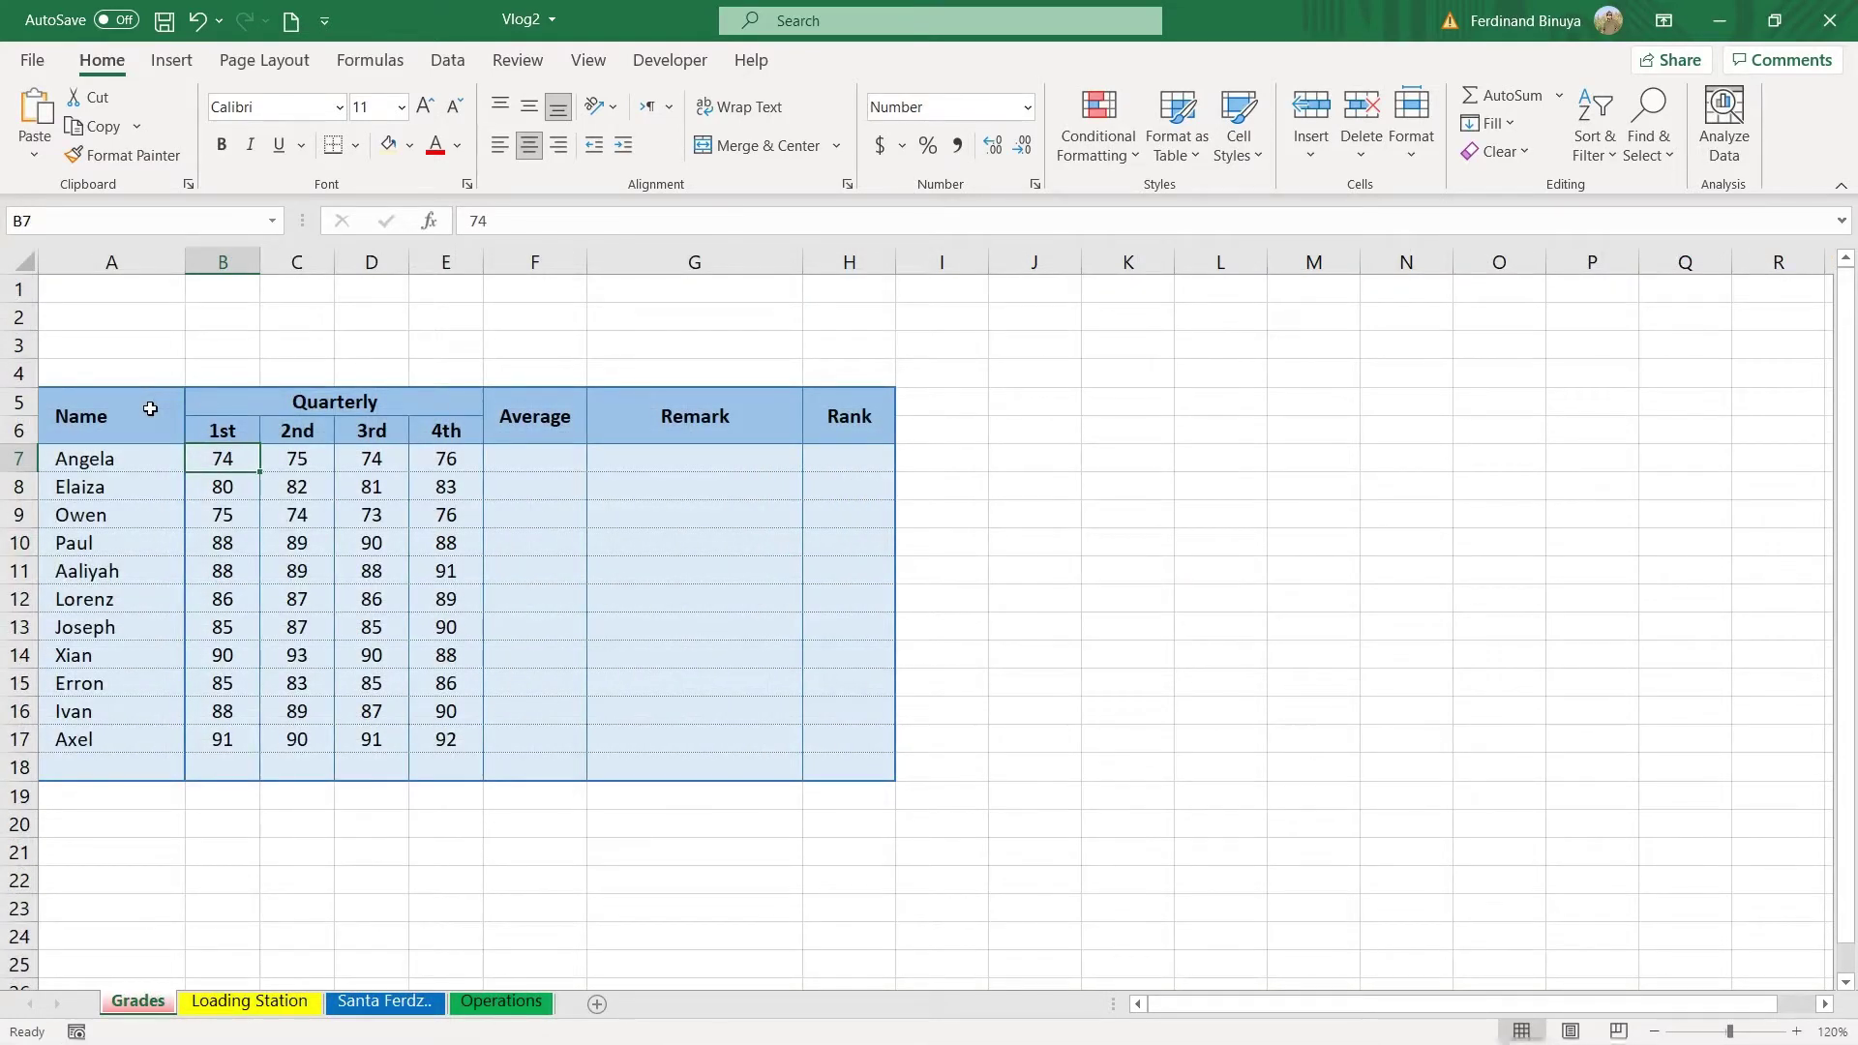
Highlight the Name heading and the student names in A7:A17 of the grade table.
{"action": "left_click", "coordinate": [150, 410]}
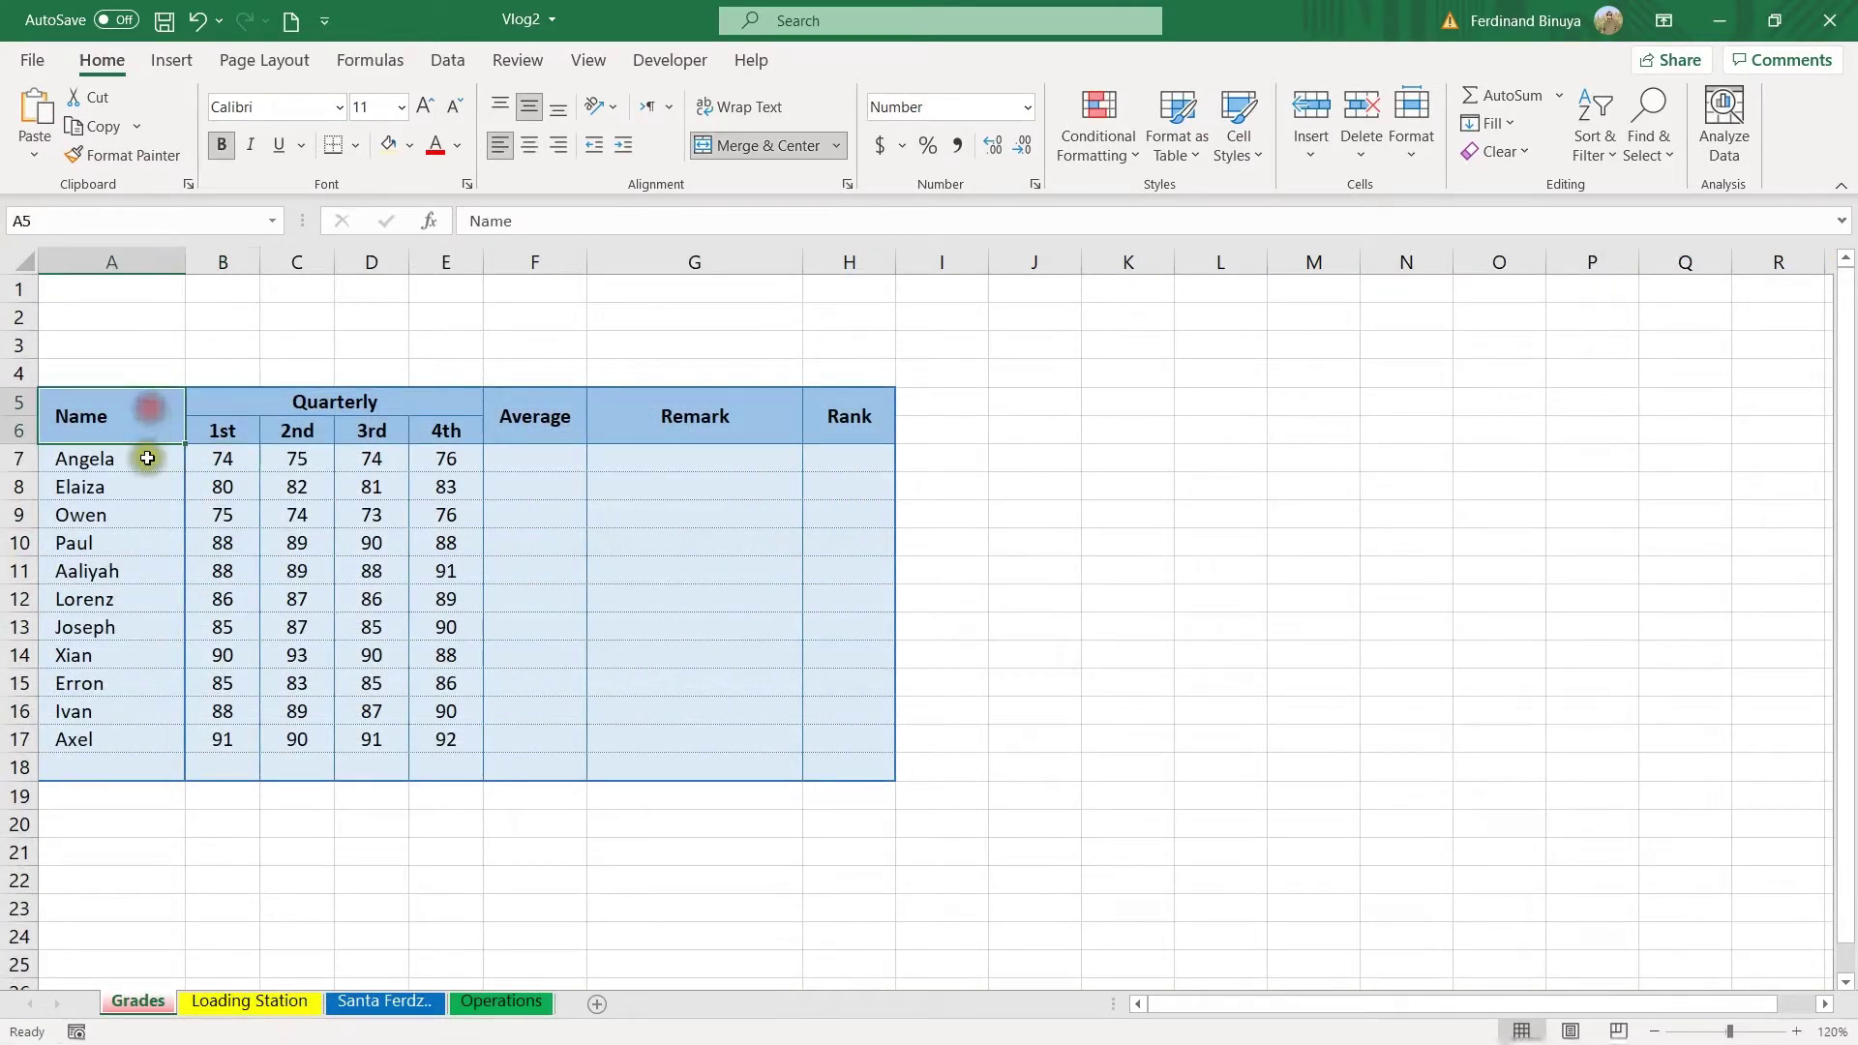
{"action": "left_click_drag", "start_coordinate": [149, 456], "coordinate": [122, 736]}
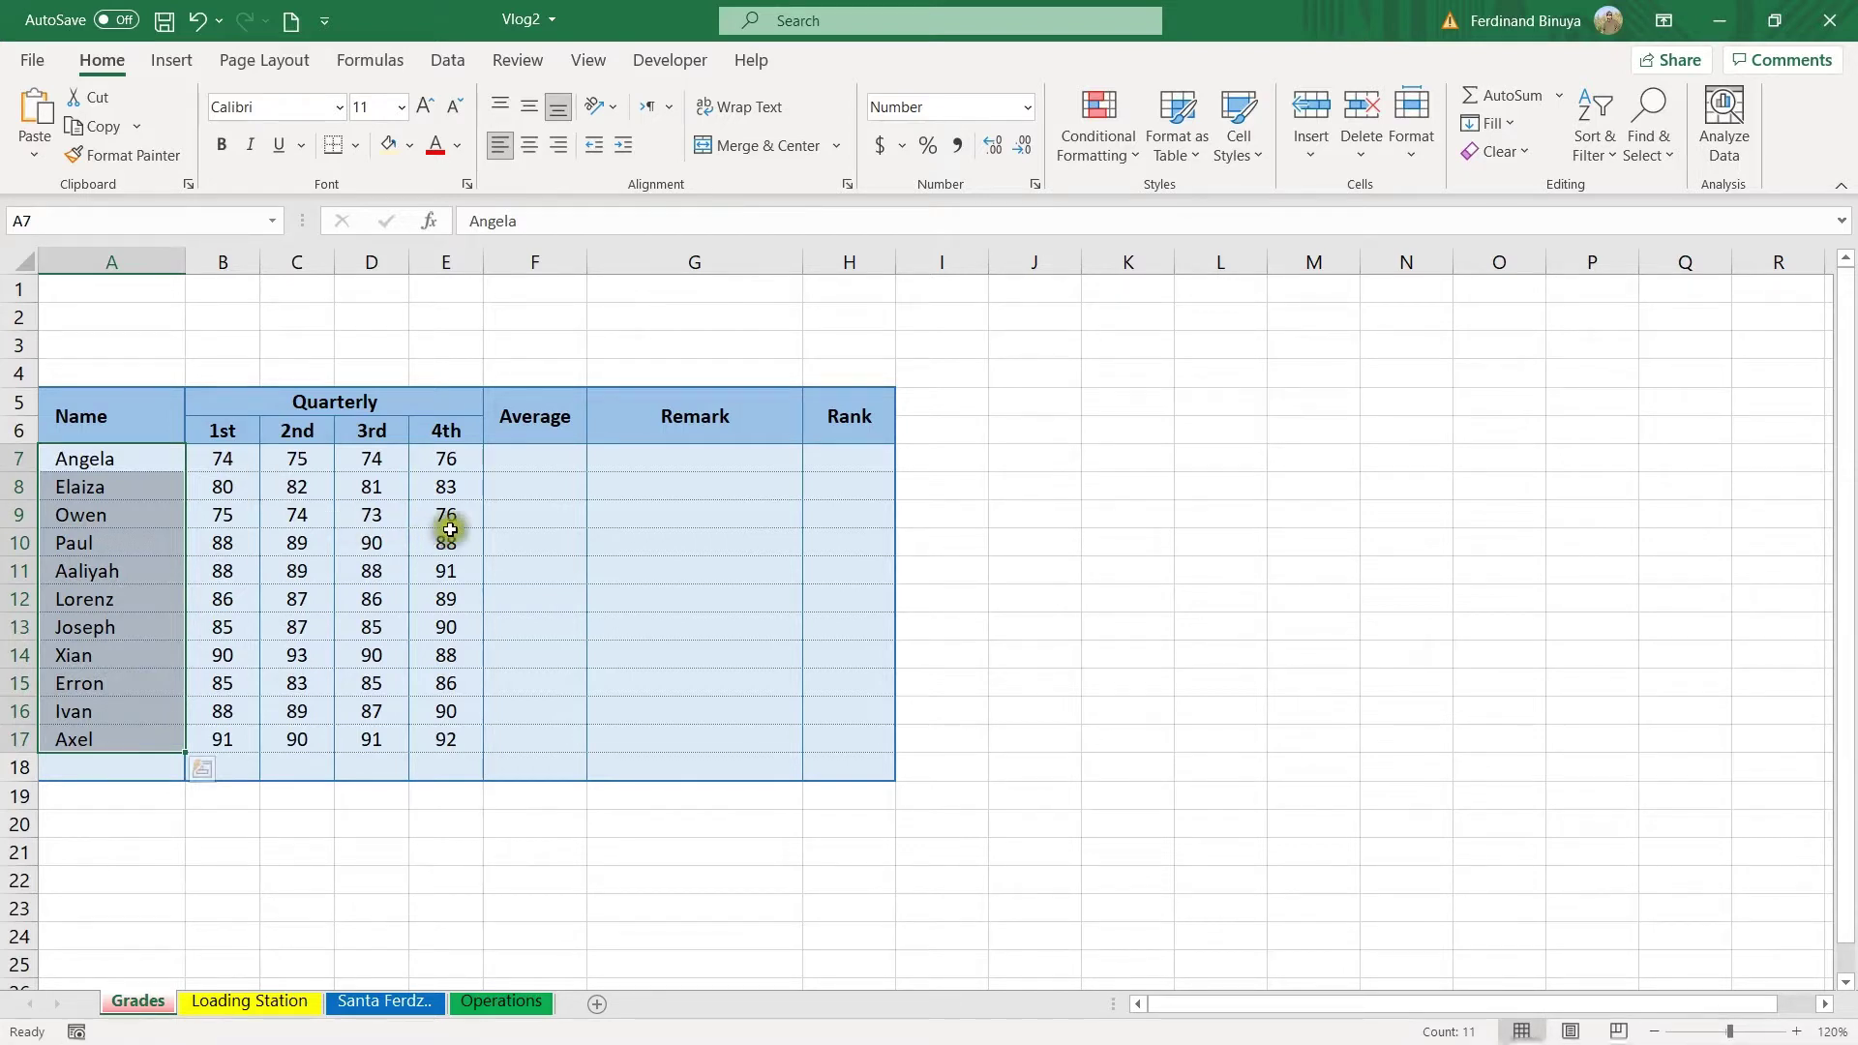
Calculate the first student's average of the four quarterly grades in F7 with =AVERAGE(B7:E7).
{"action": "left_click", "coordinate": [510, 461]}
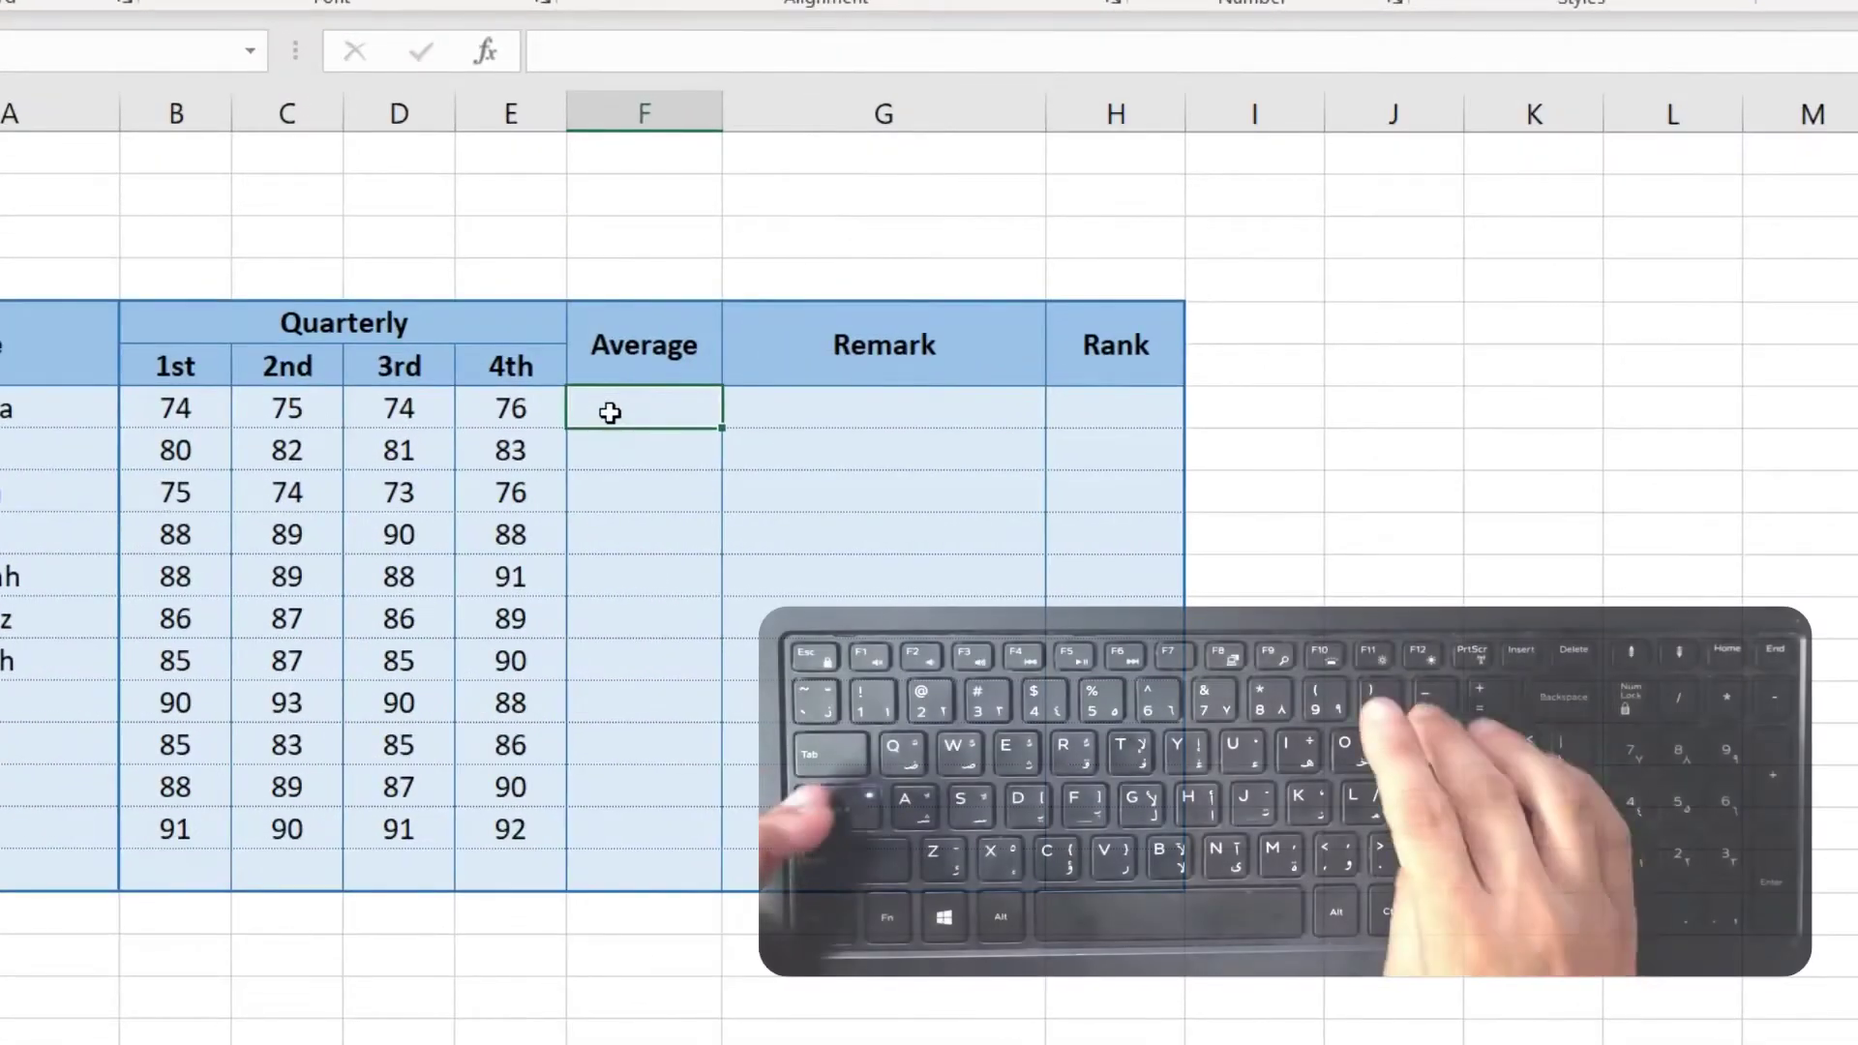
{"action": "type", "text": "=ave"}
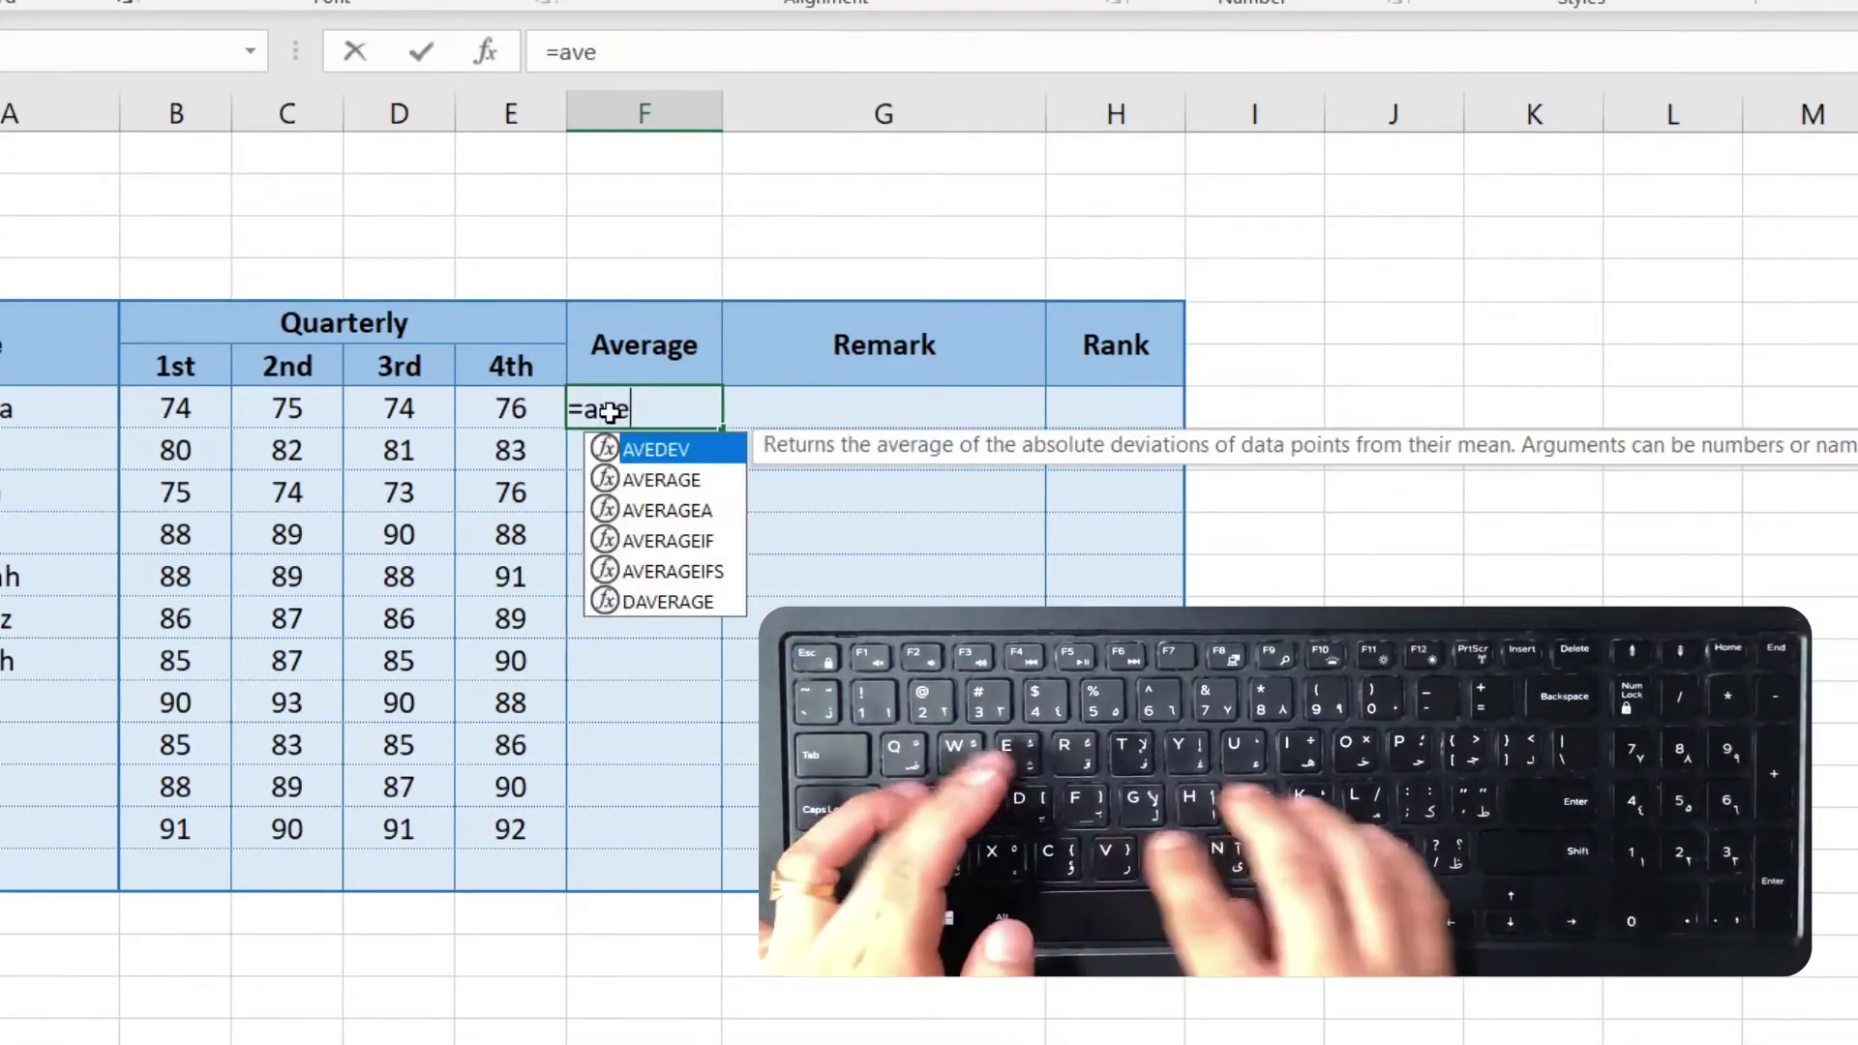
{"action": "key", "text": "Down"}
{"action": "key", "text": "Tab"}
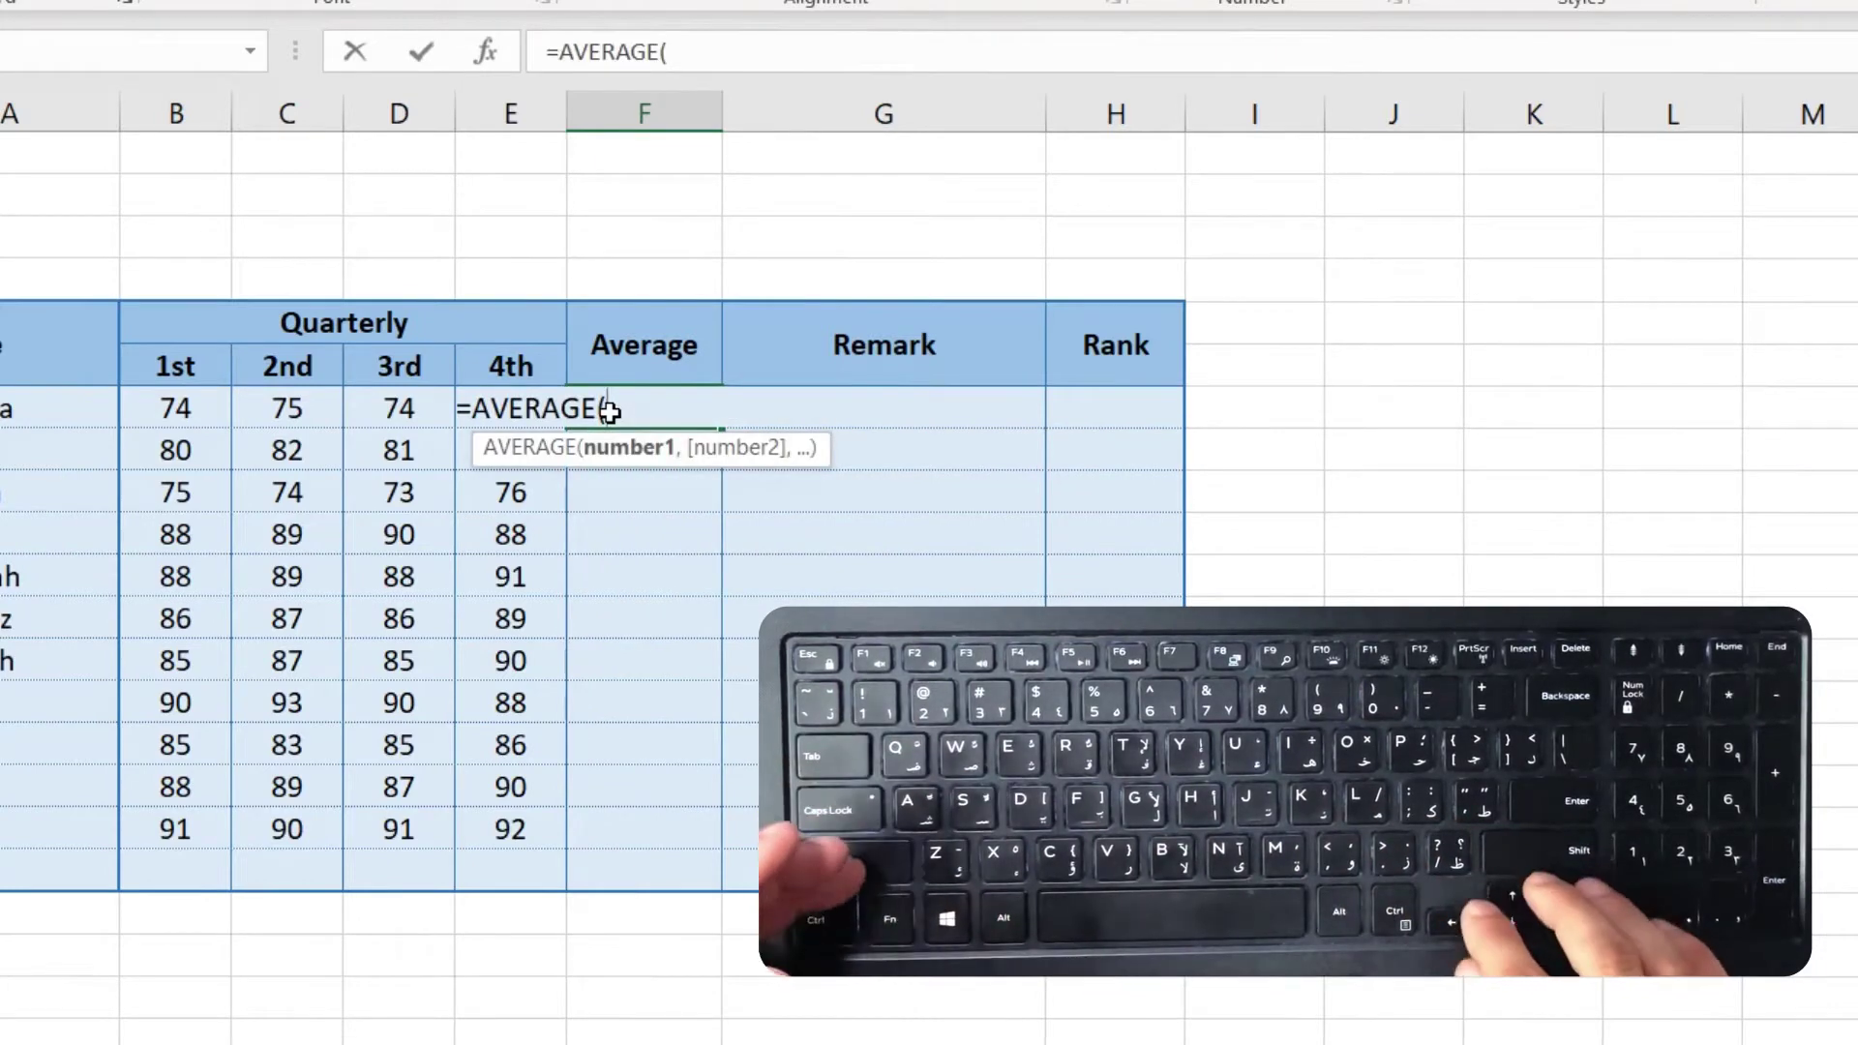
{"action": "key", "text": "Left"}
{"action": "key", "text": "Left"}
{"action": "key", "text": "Left"}
{"action": "key", "text": "Left"}
{"action": "key", "text": "shift+Right"}
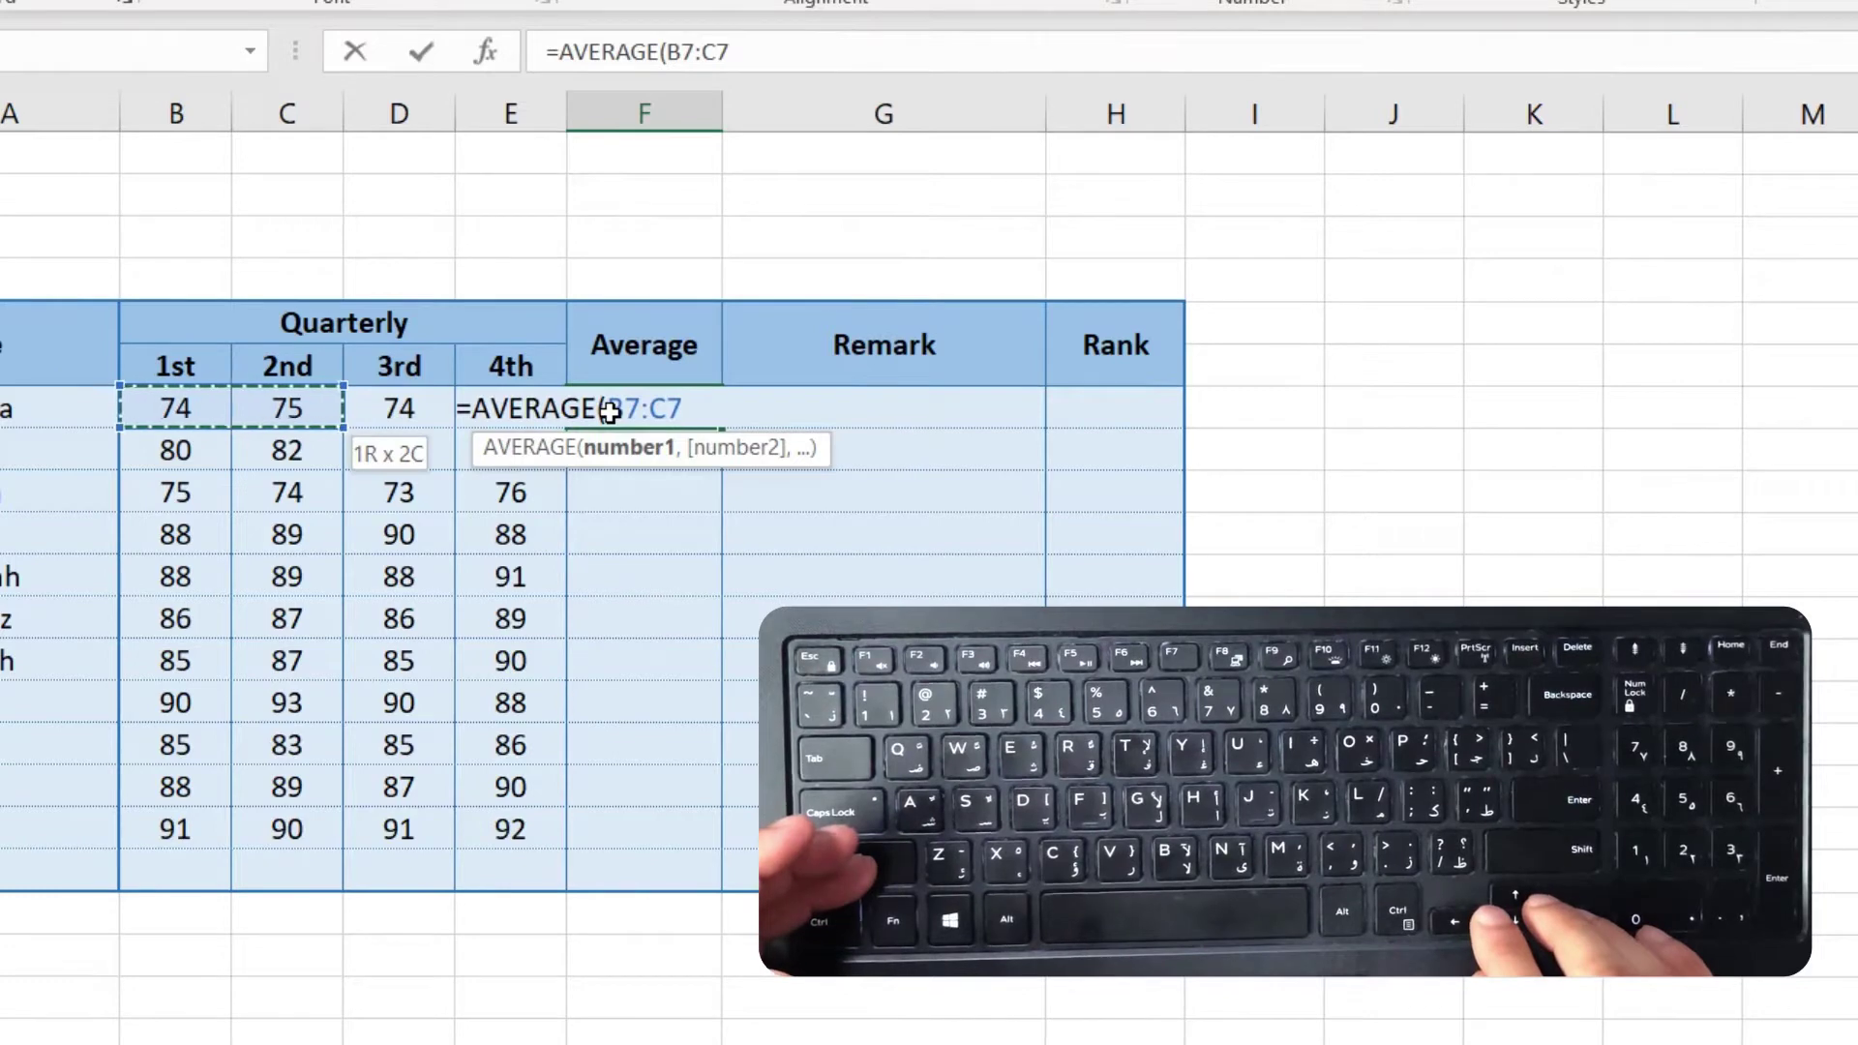
{"action": "key", "text": "shift+Right"}
{"action": "key", "text": "shift+Right"}
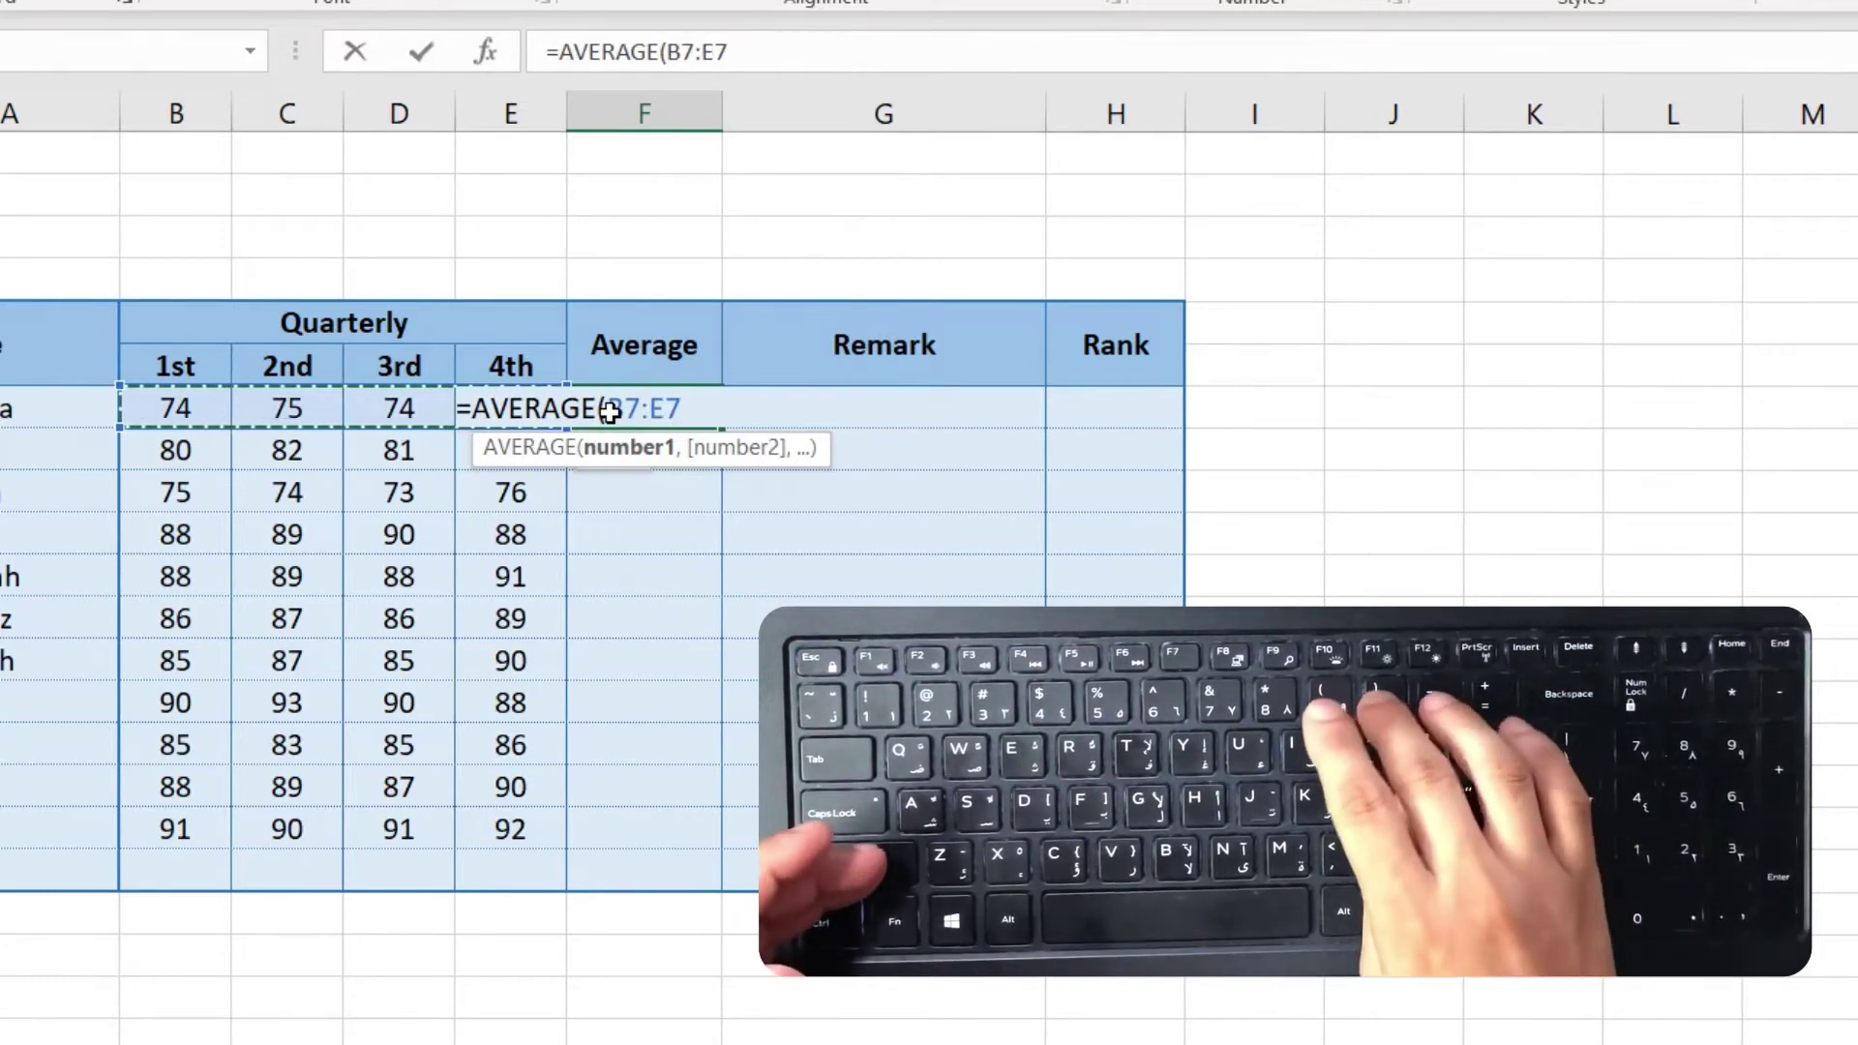
{"action": "type", "text": ")"}
{"action": "key", "text": "Return"}
Enter =IF(F7>=75,"passed","failed") in G7 as the first student's remark.
{"action": "key", "text": "Up"}
{"action": "key", "text": "Right"}
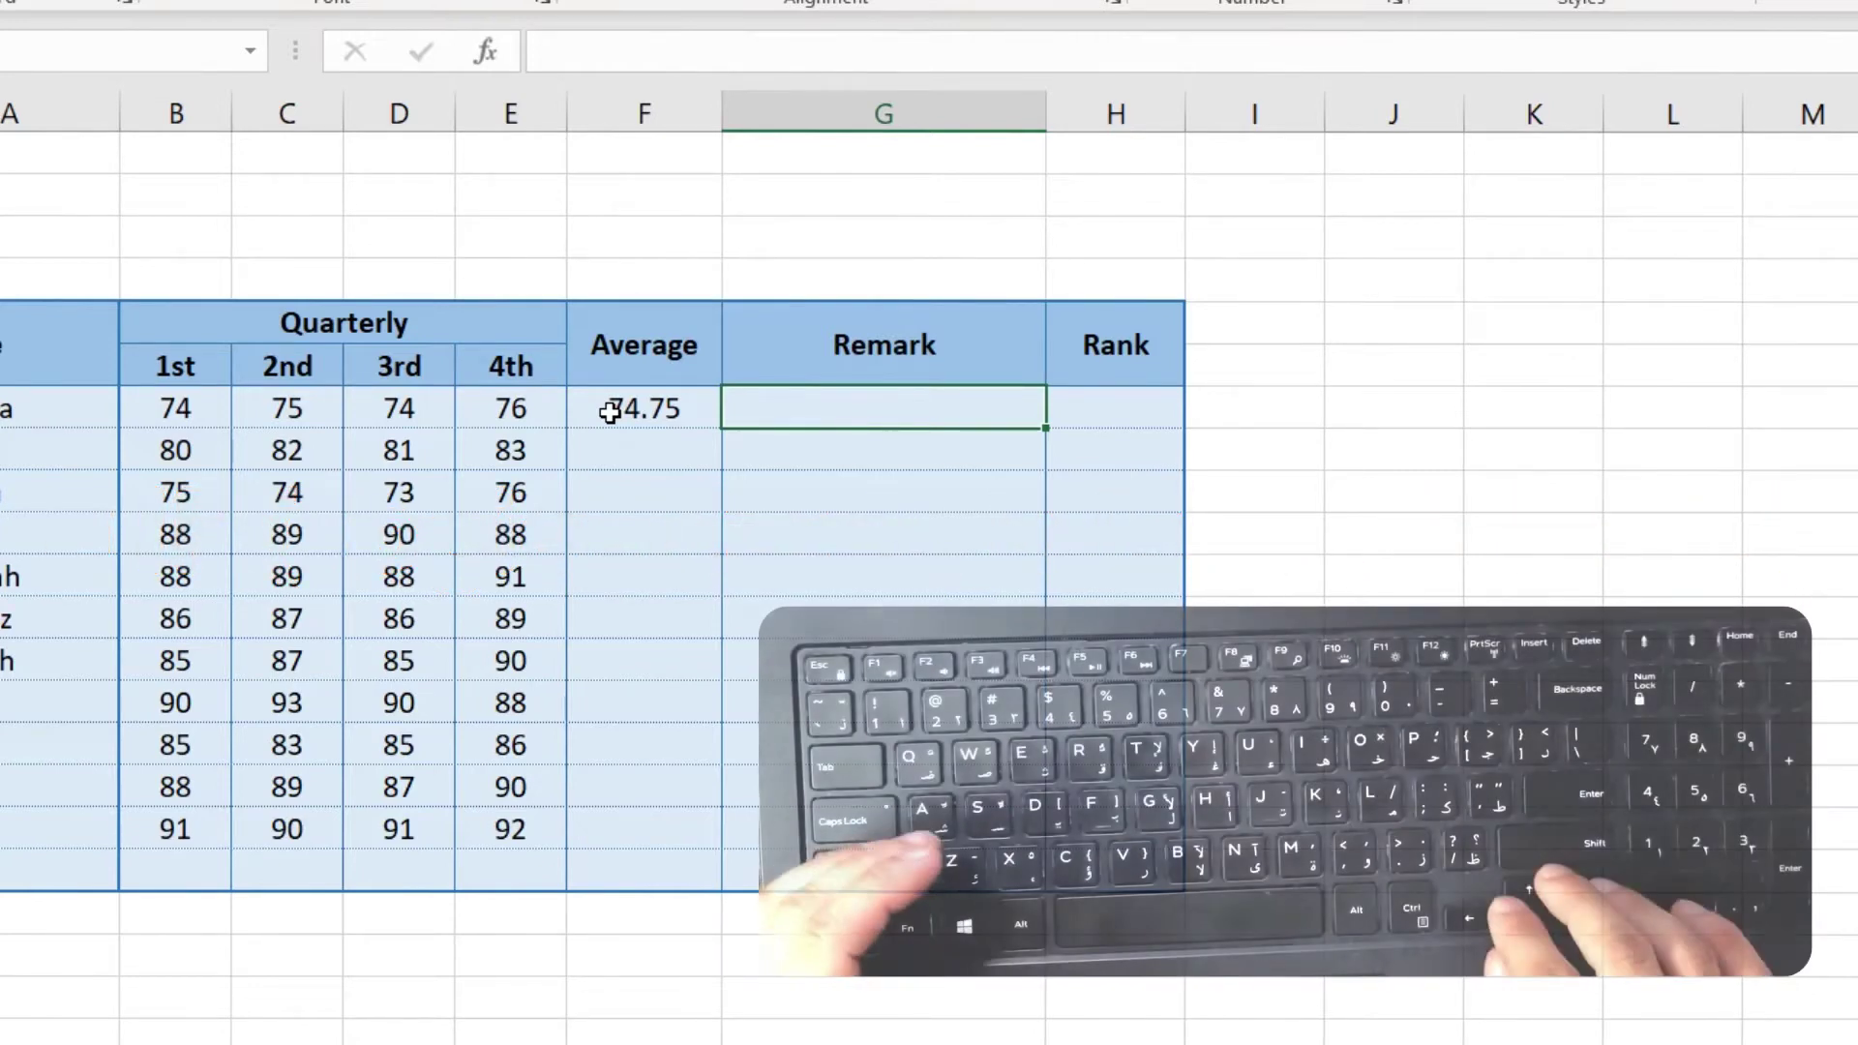
{"action": "type", "text": "=if"}
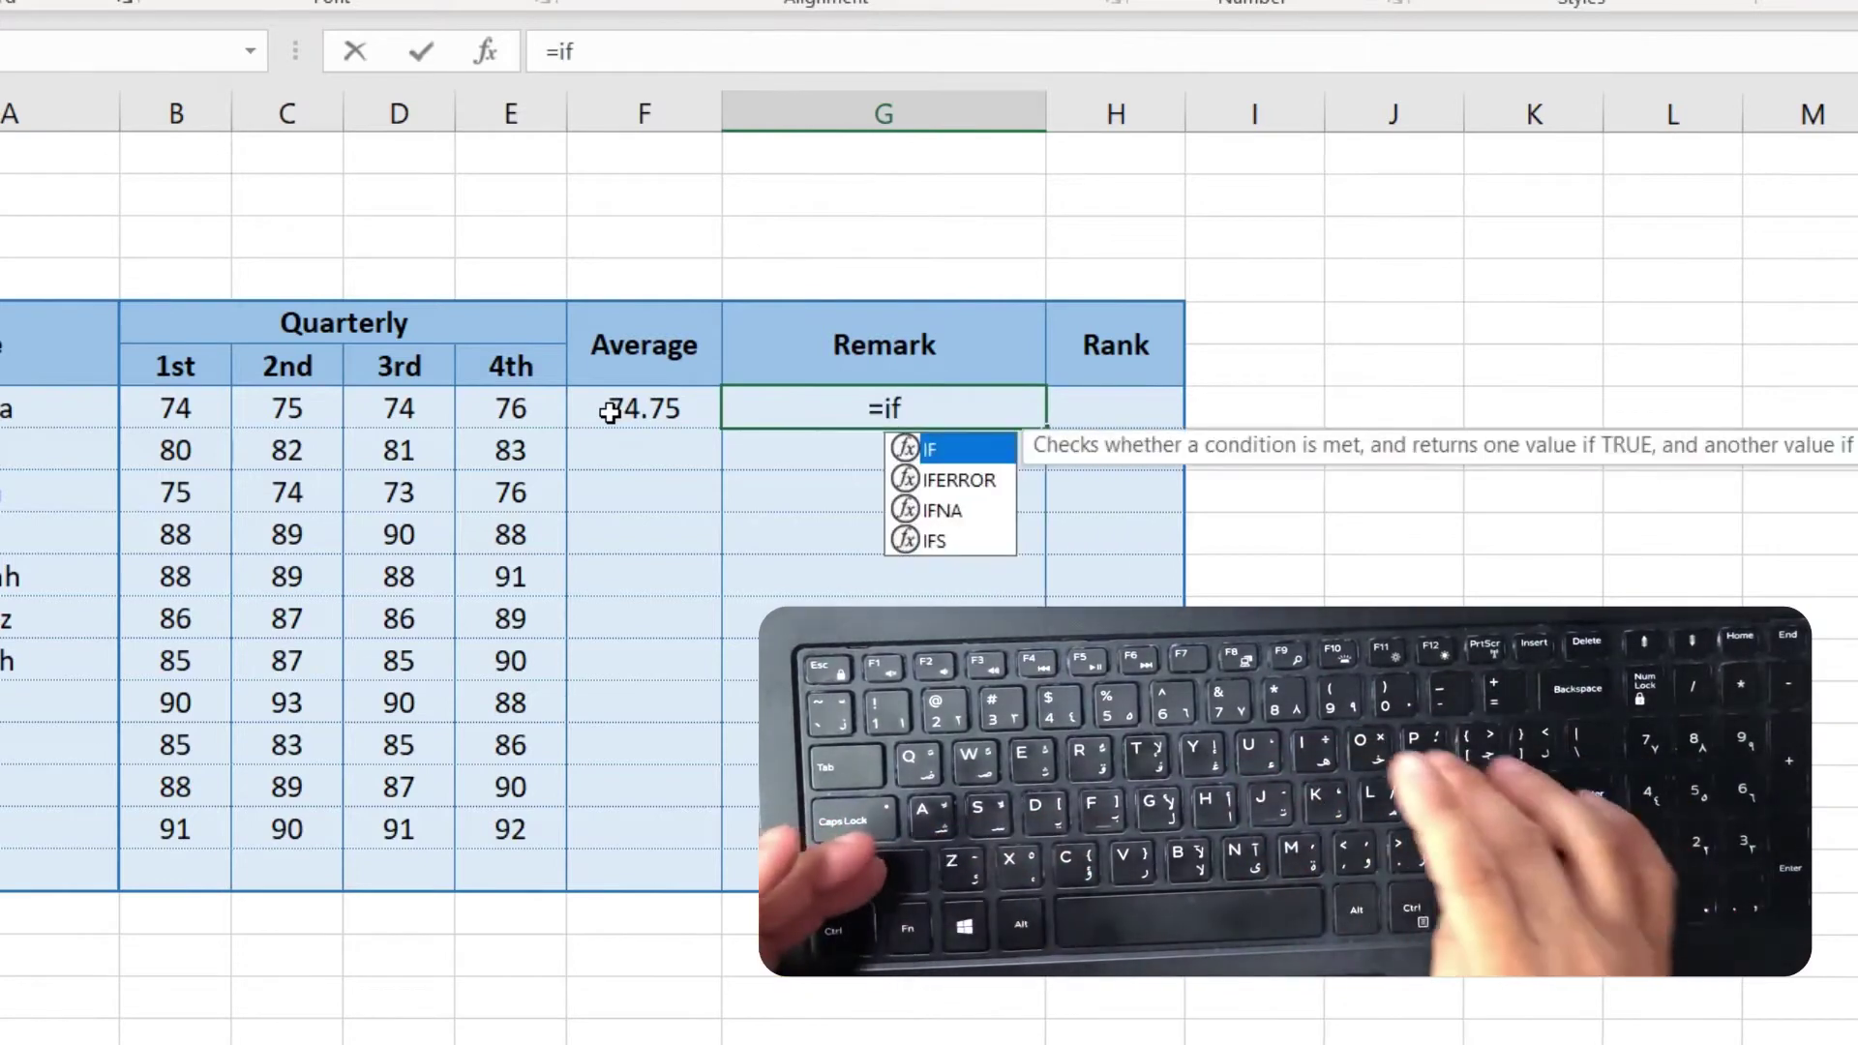
{"action": "type", "text": "("}
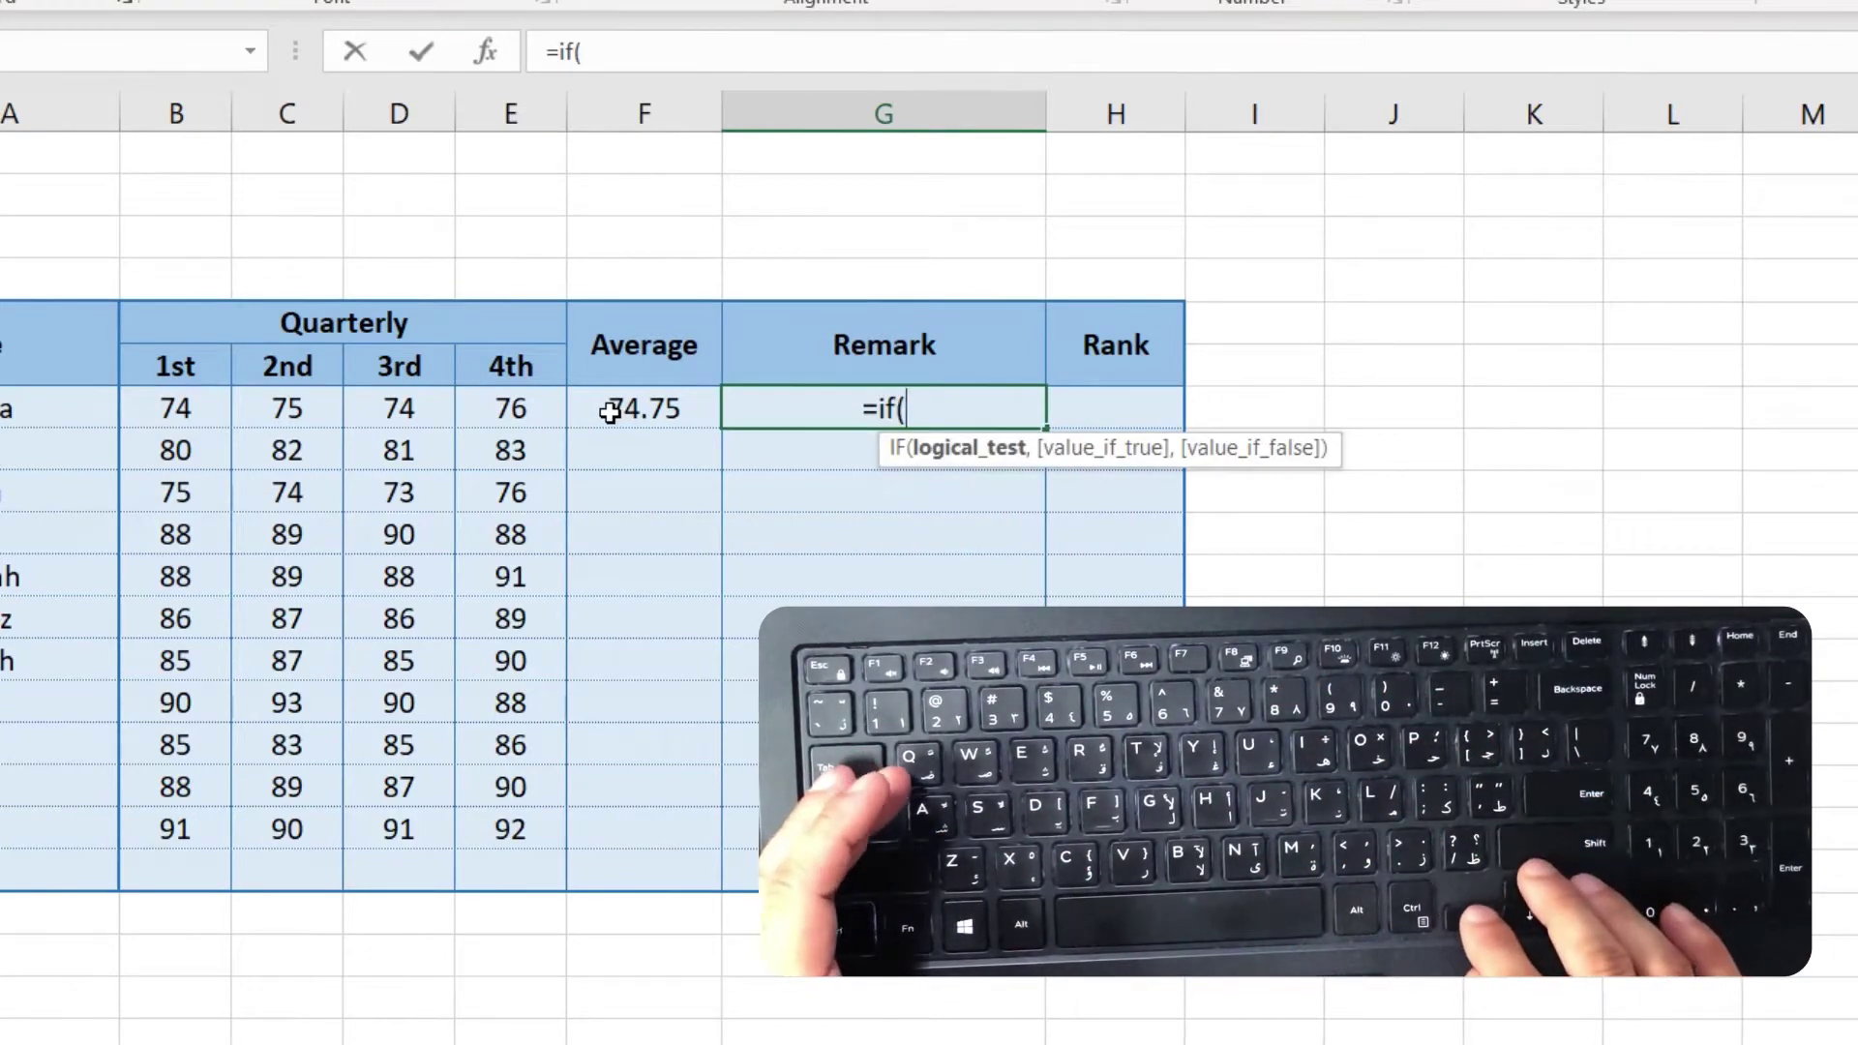
{"action": "left_click", "coordinate": [610, 412]}
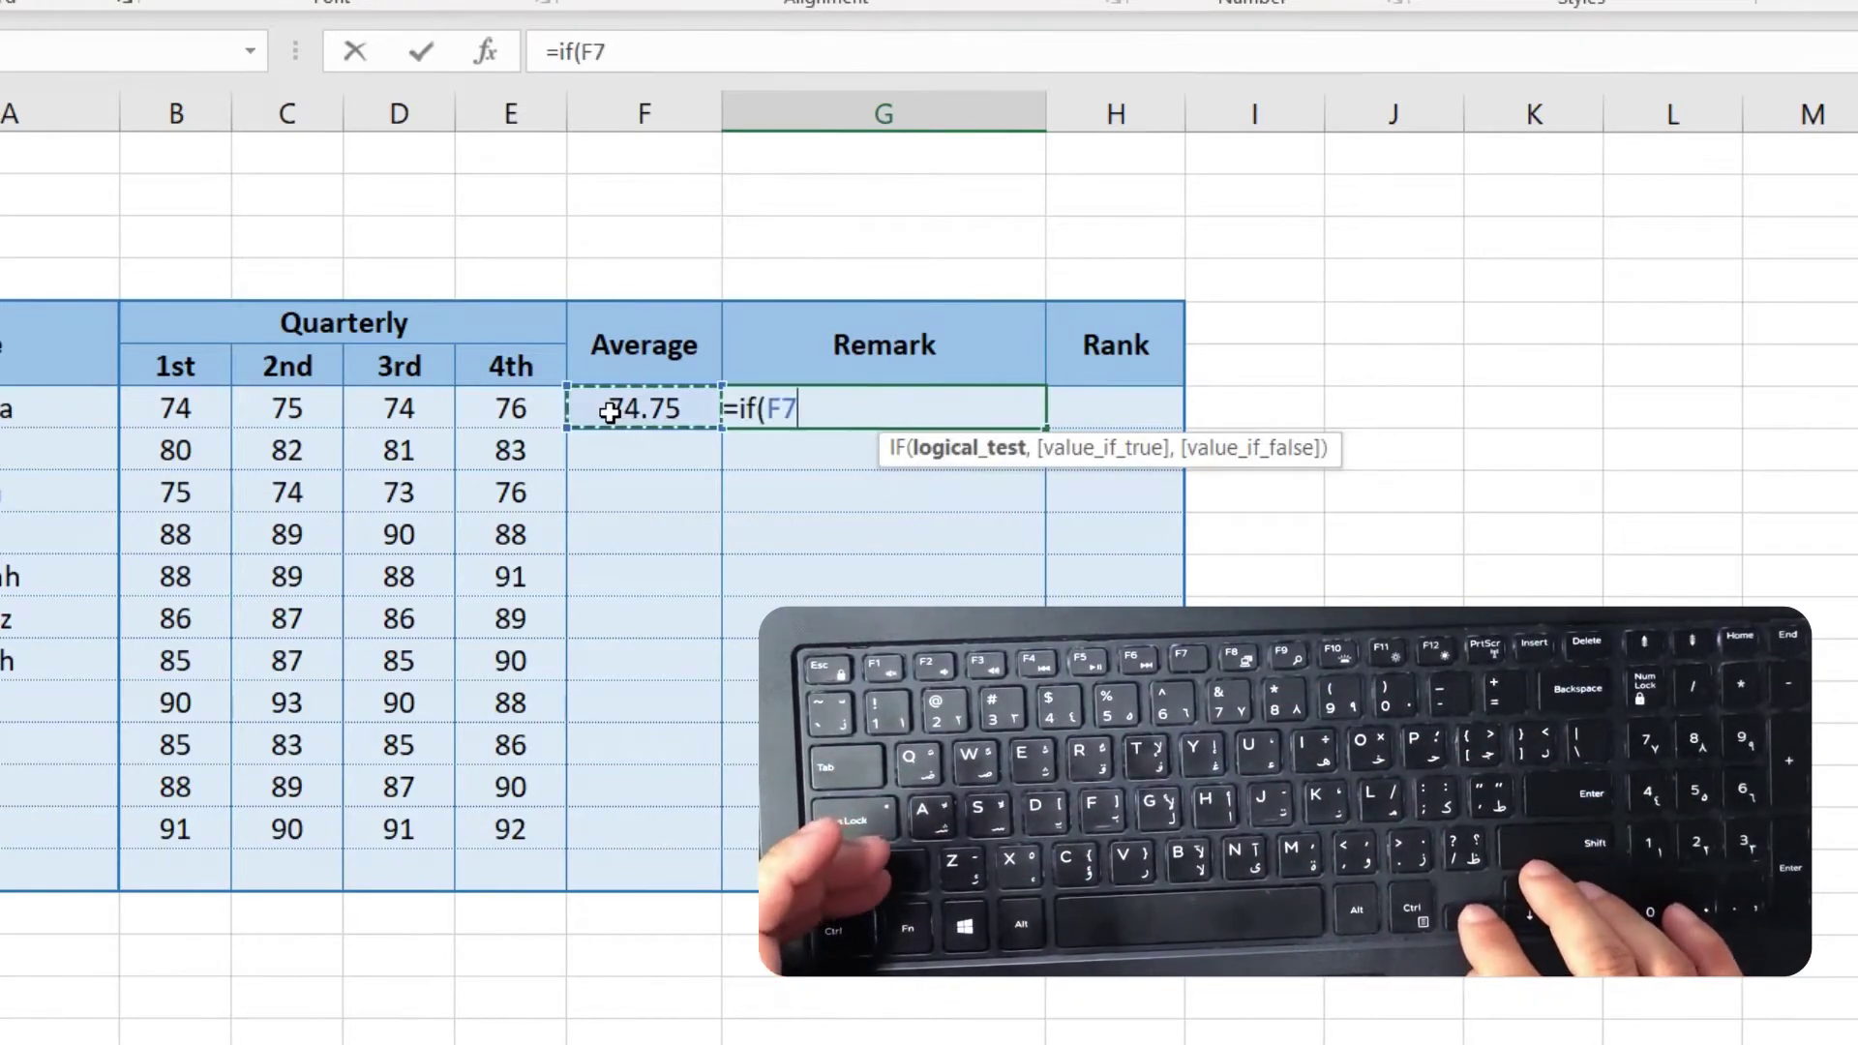
{"action": "type", "text": ">"}
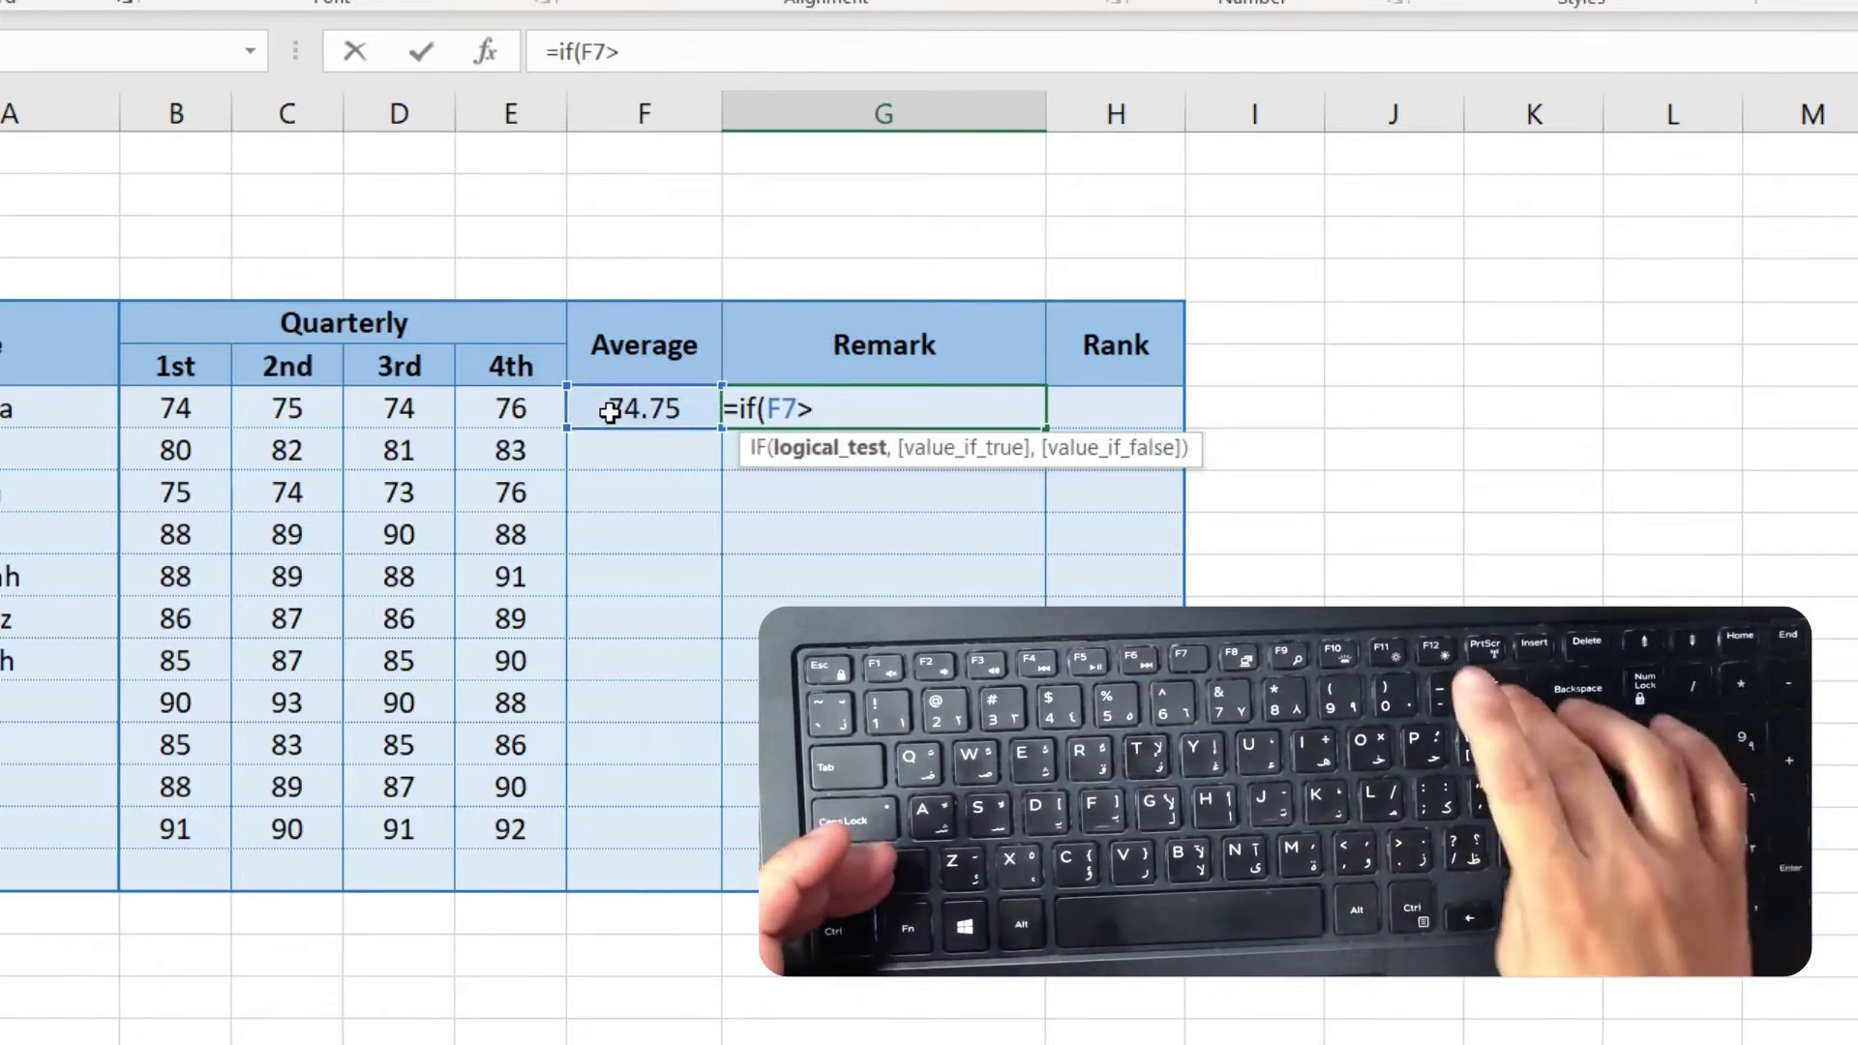
{"action": "type", "text": "=75,"}
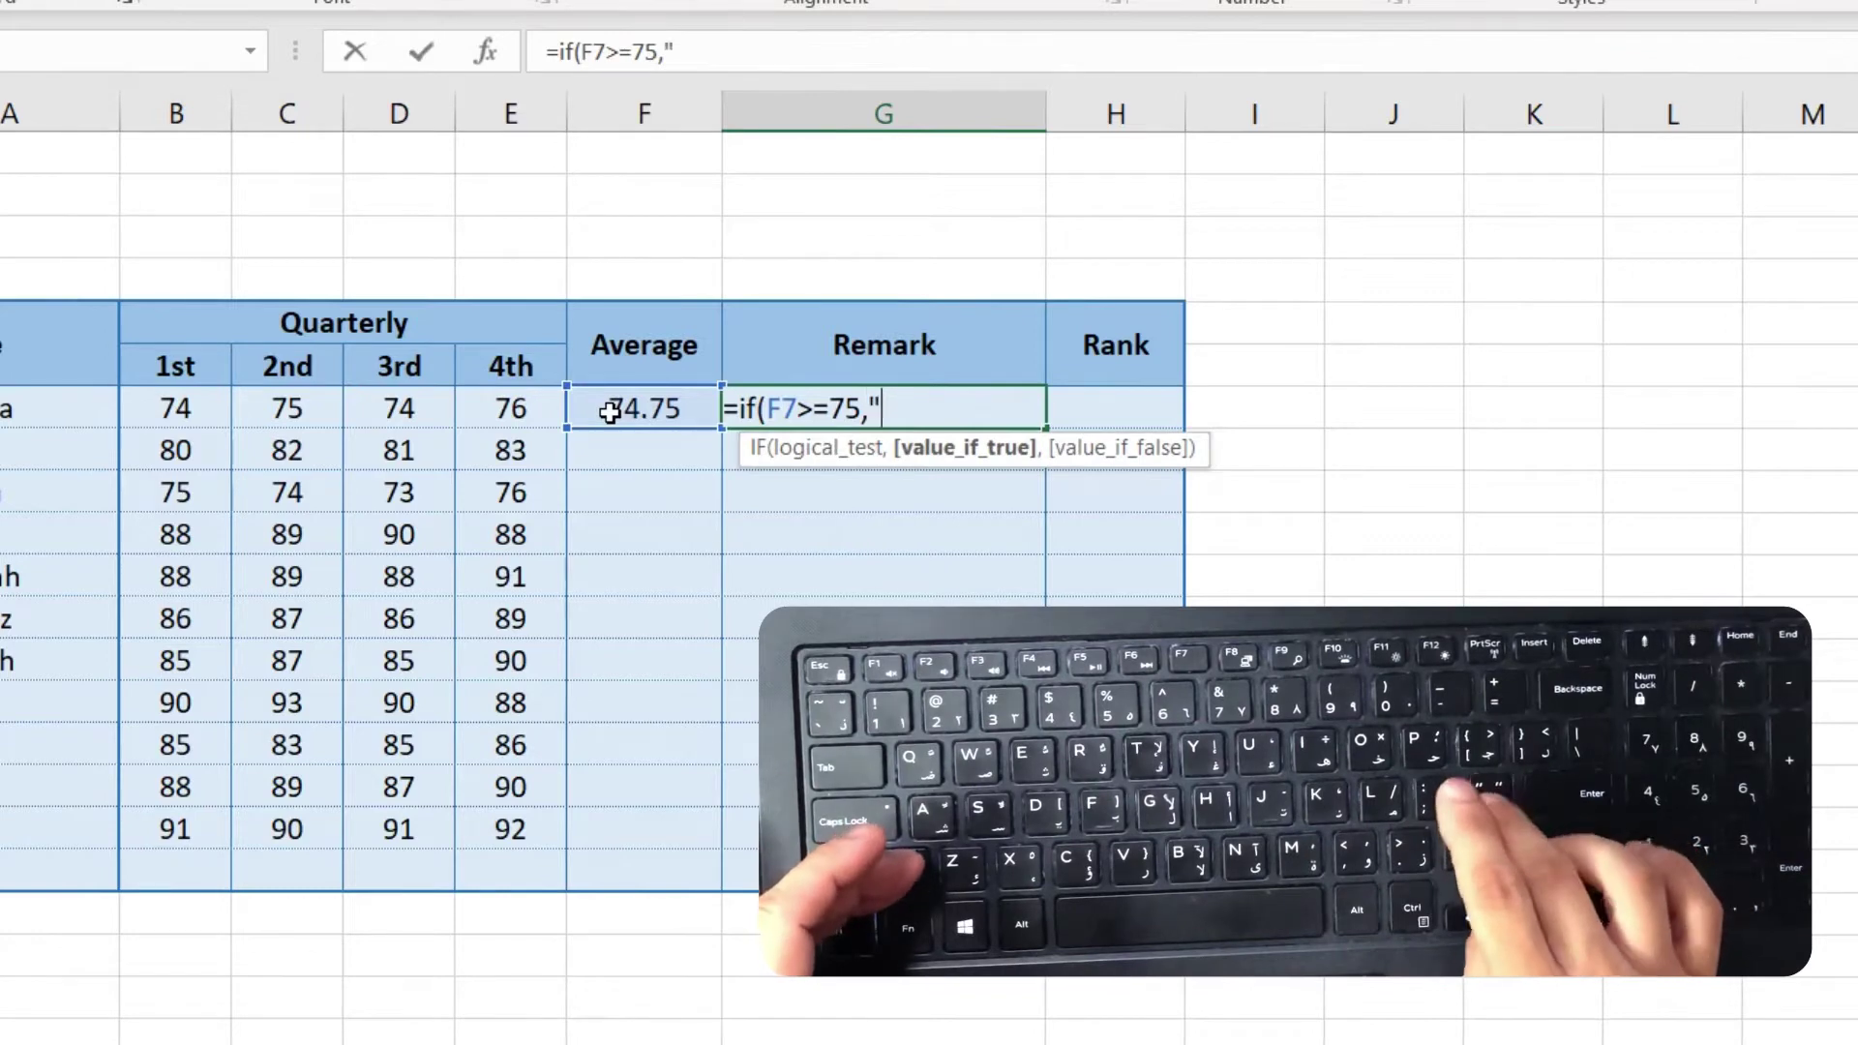
{"action": "type", "text": "\"pass"}
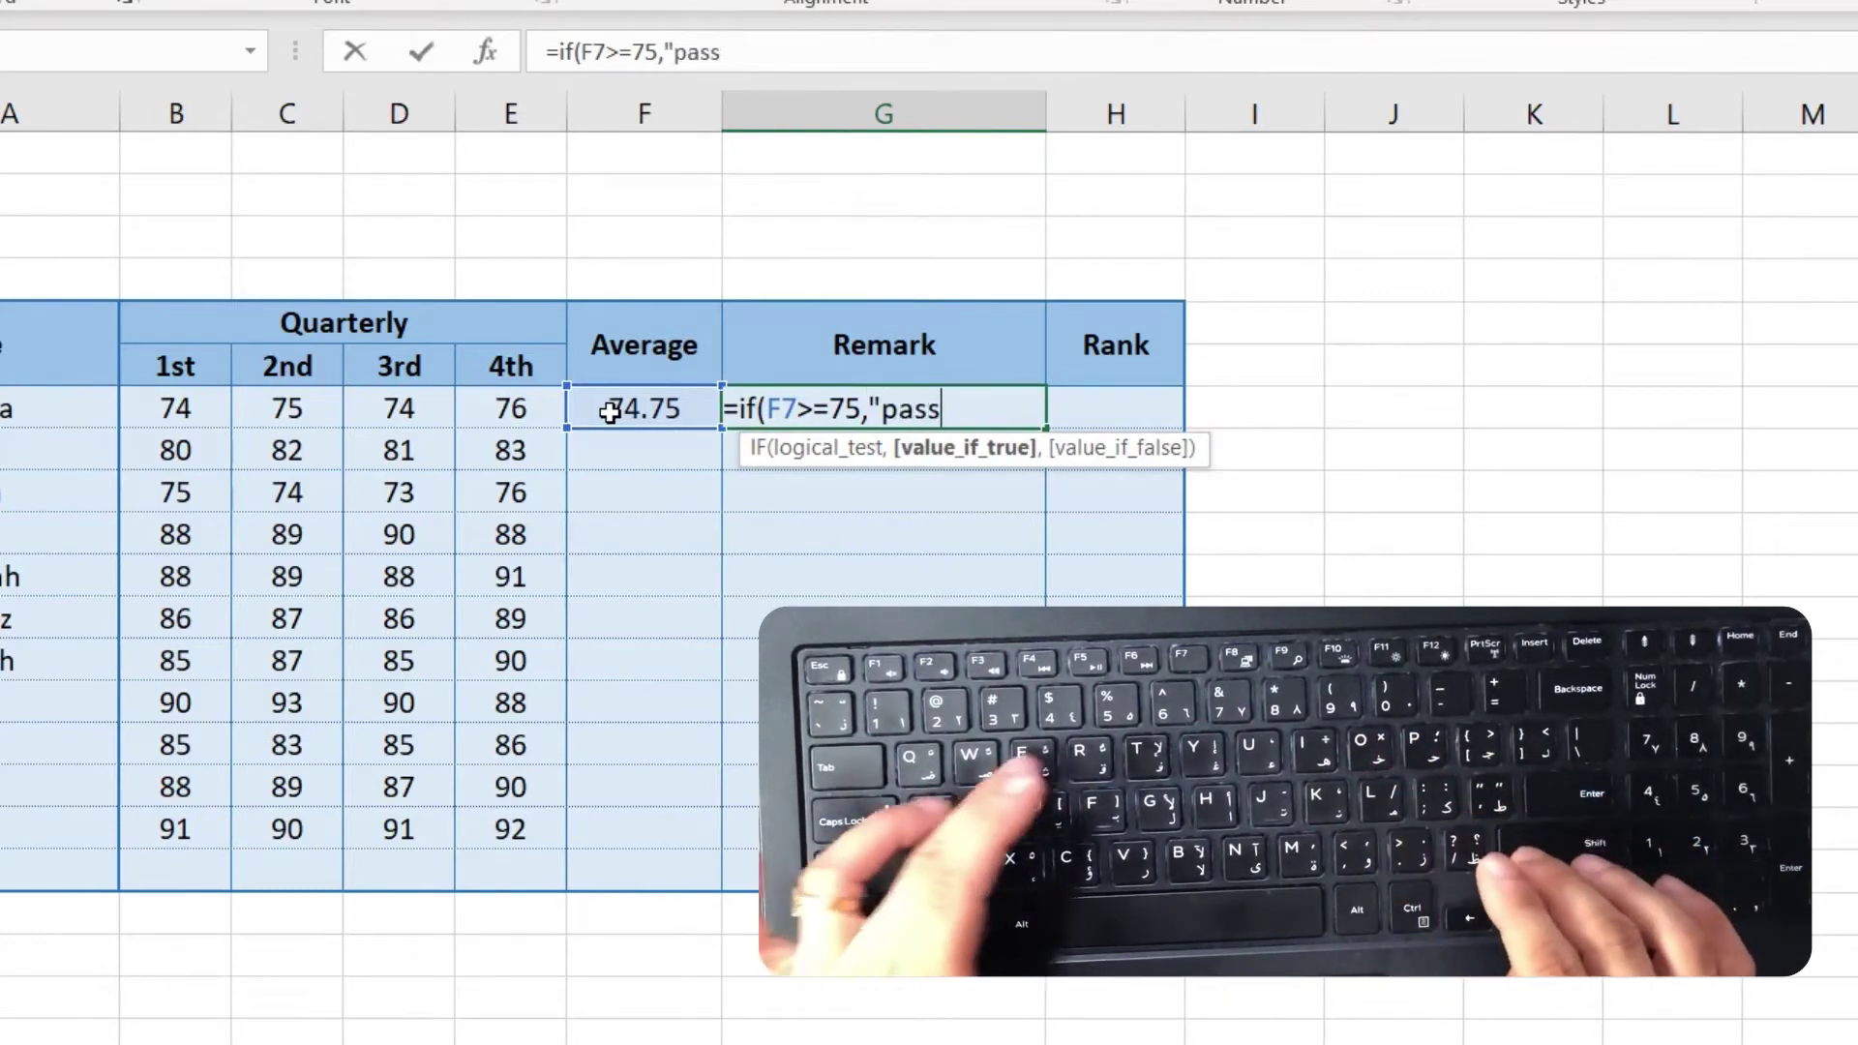
{"action": "type", "text": "ed\","}
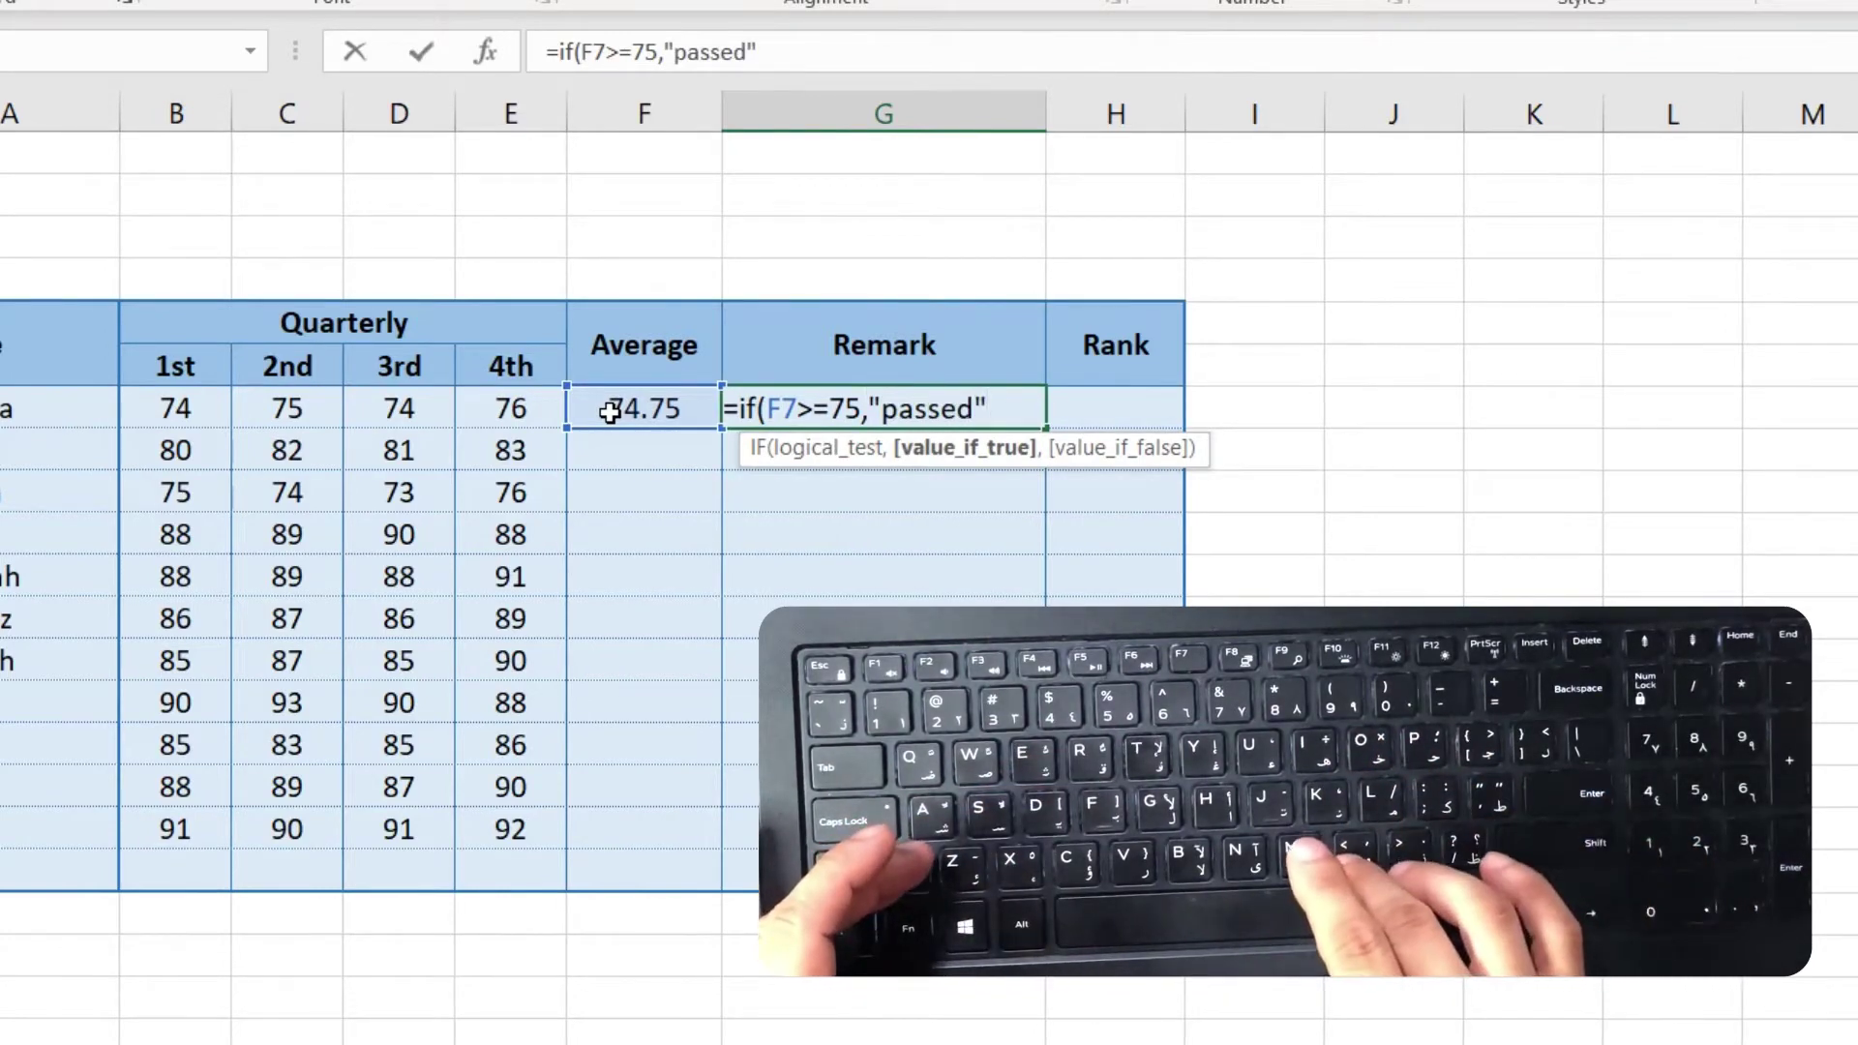
{"action": "type", "text": "\"faile"}
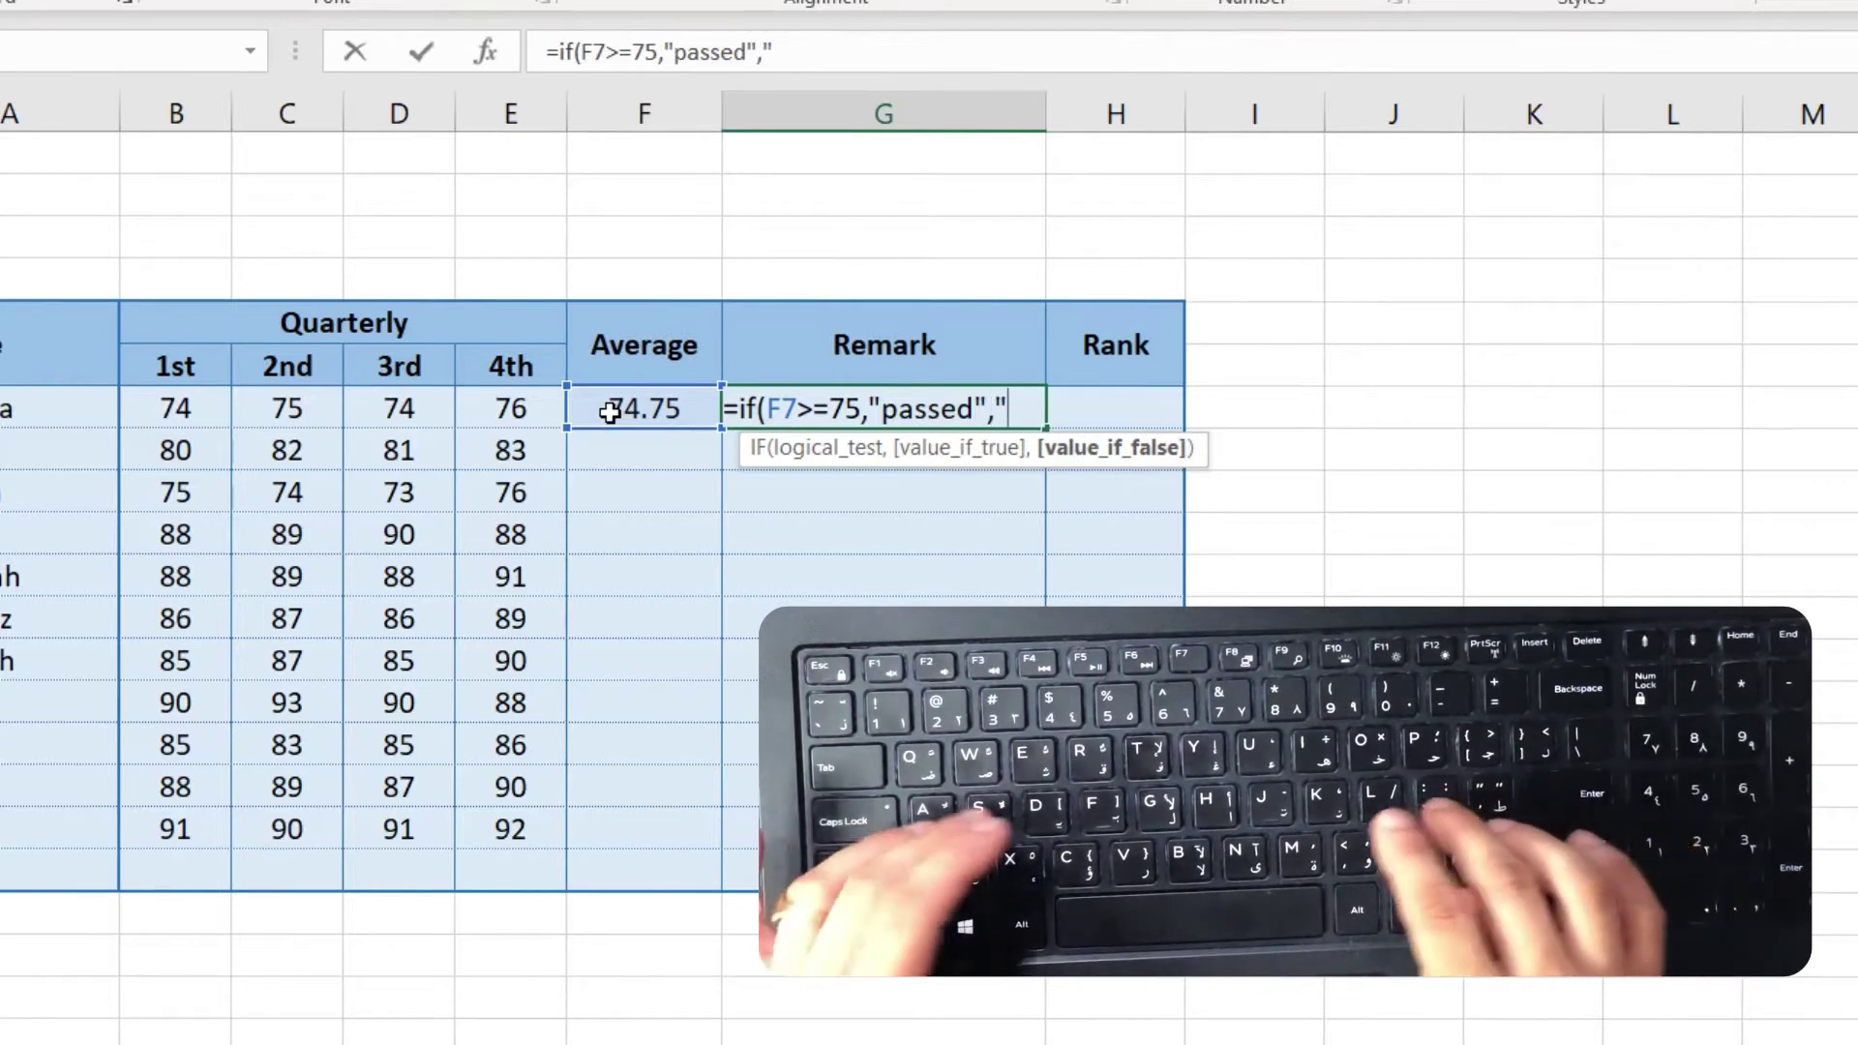
{"action": "type", "text": "d\")"}
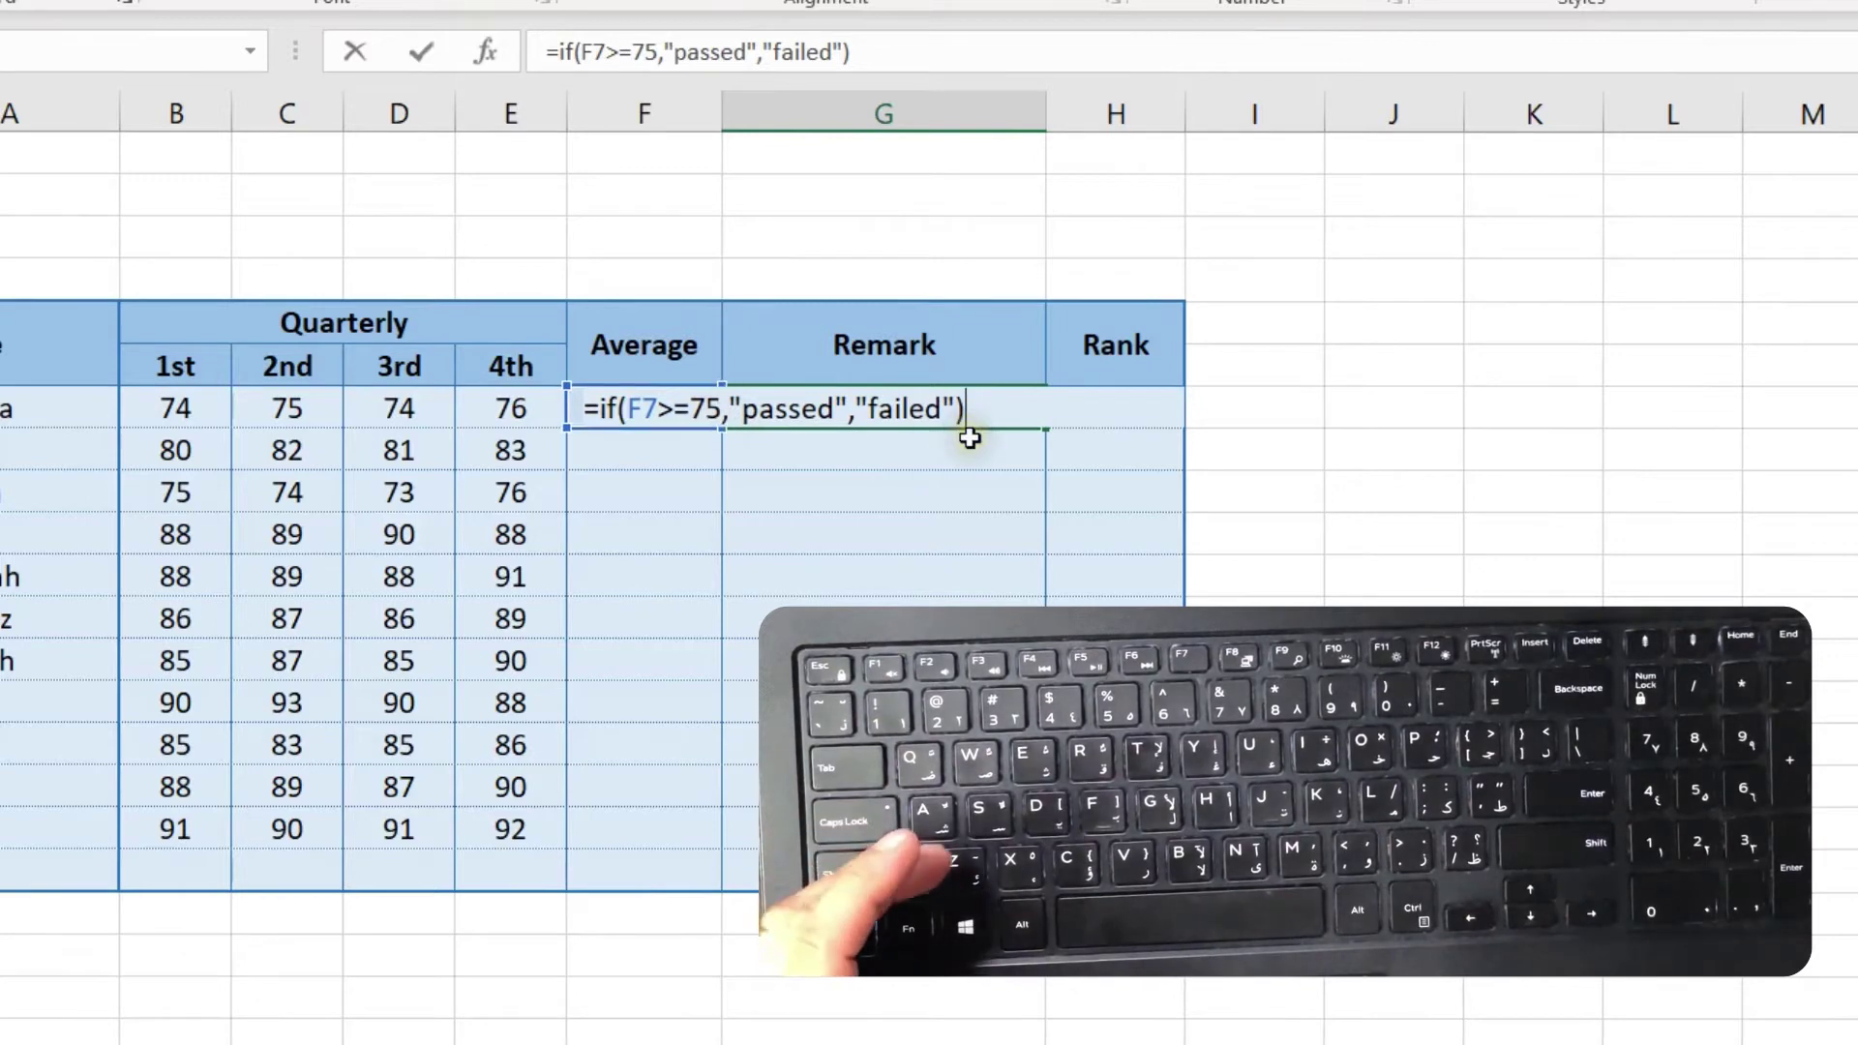
{"action": "key", "text": "Return"}
Start a RANK.EQ formula in the first student's Rank cell H7, with the average in F7 as the number to rank.
{"action": "key", "text": "Up"}
{"action": "key", "text": "Right"}
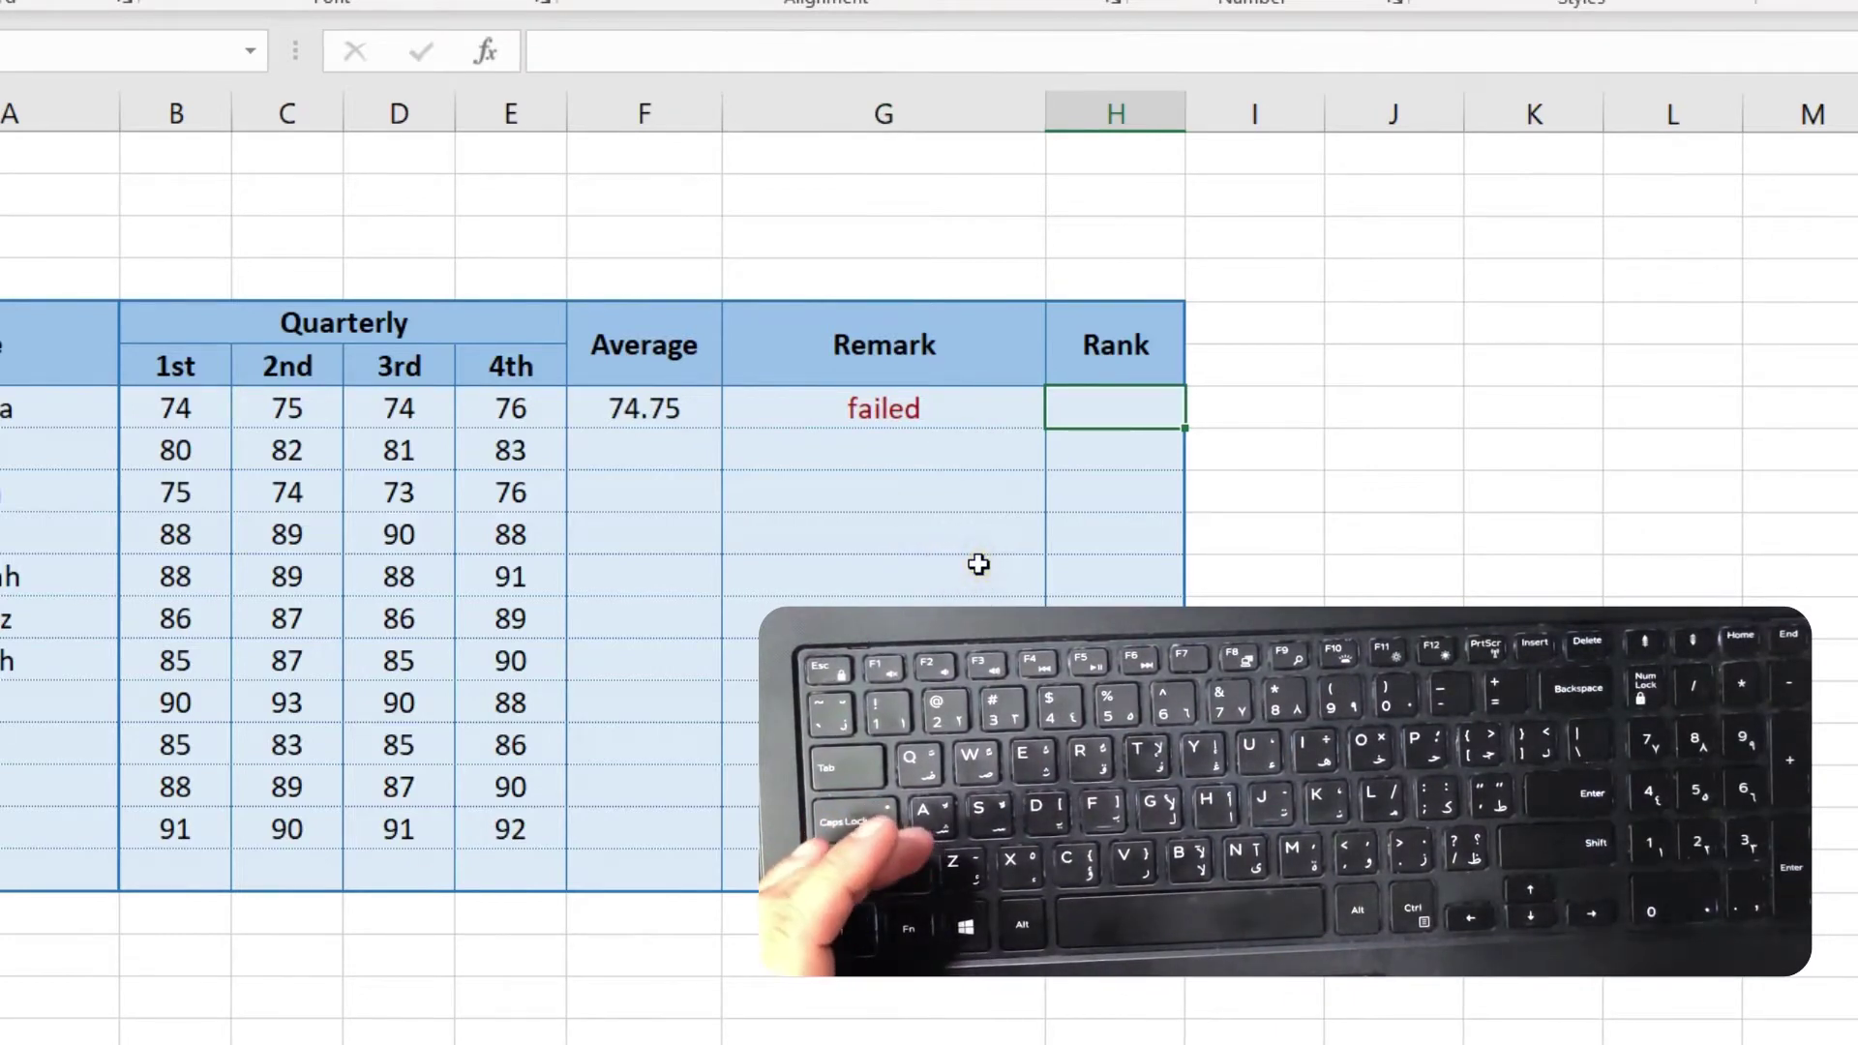
{"action": "type", "text": "=ra"}
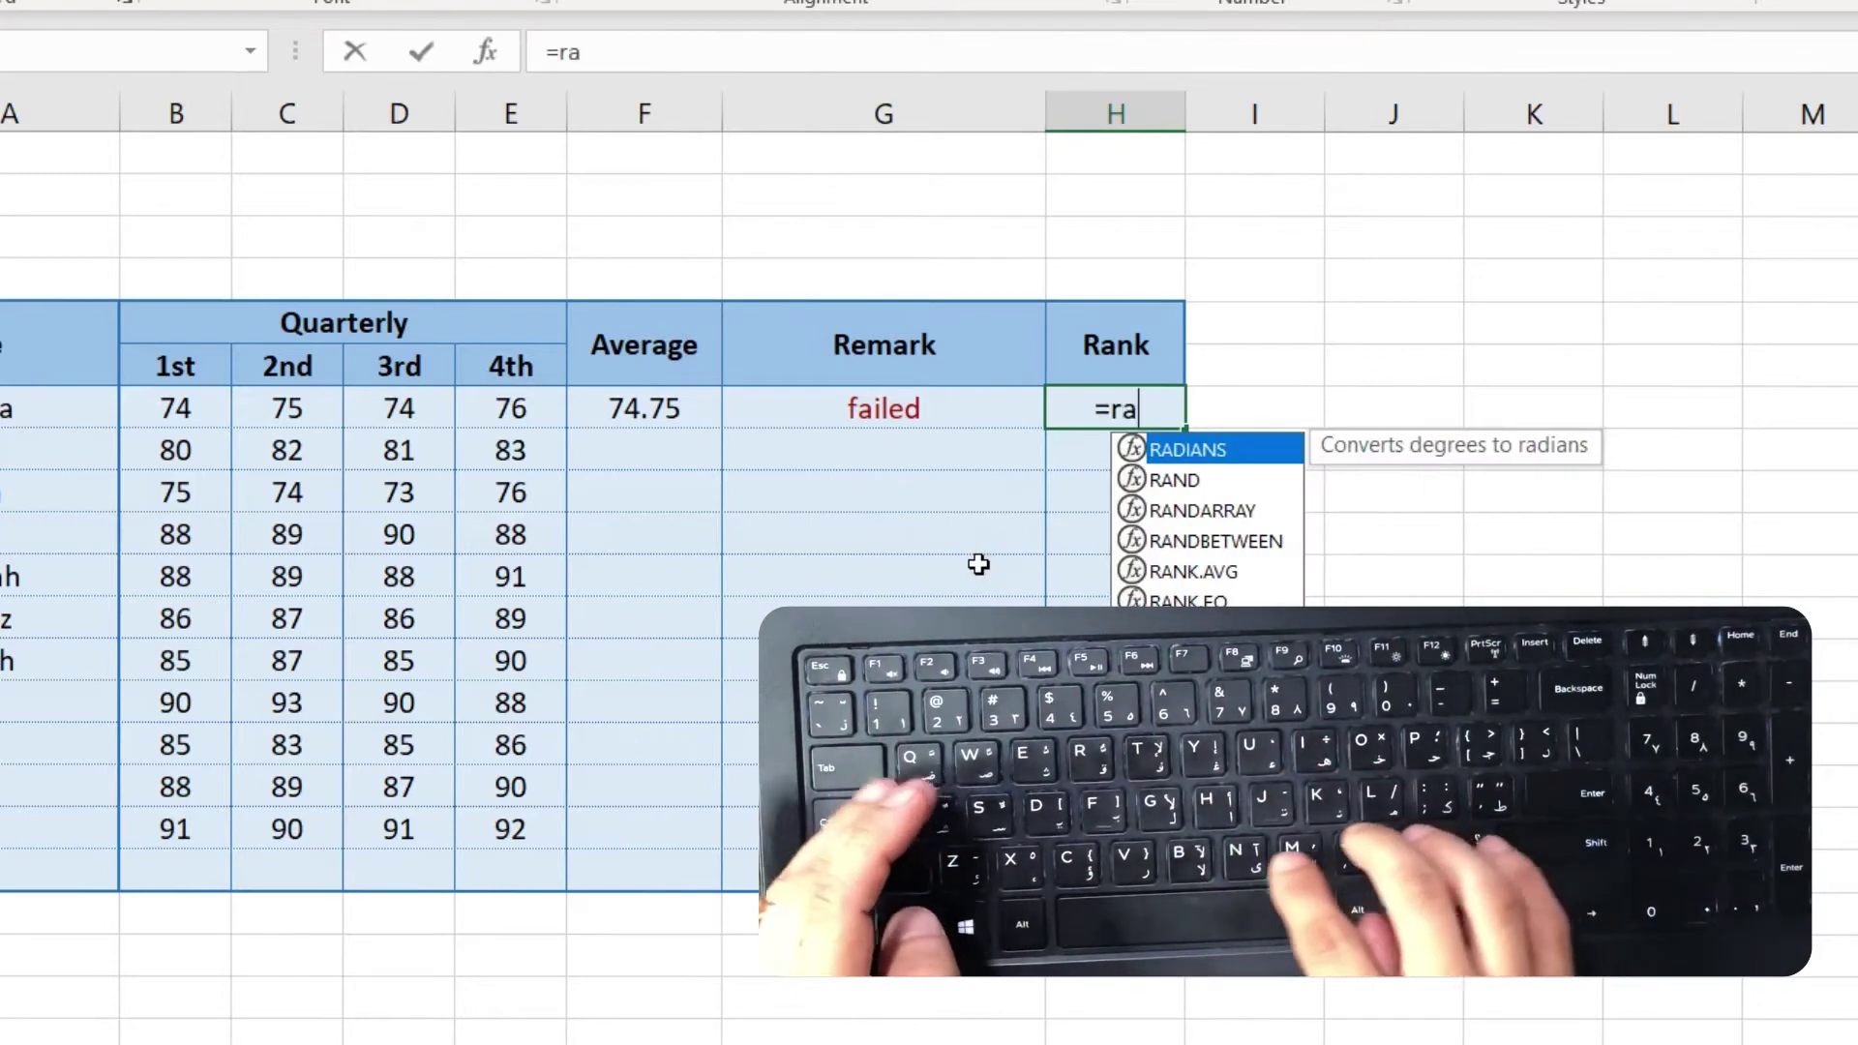
{"action": "type", "text": "nk."}
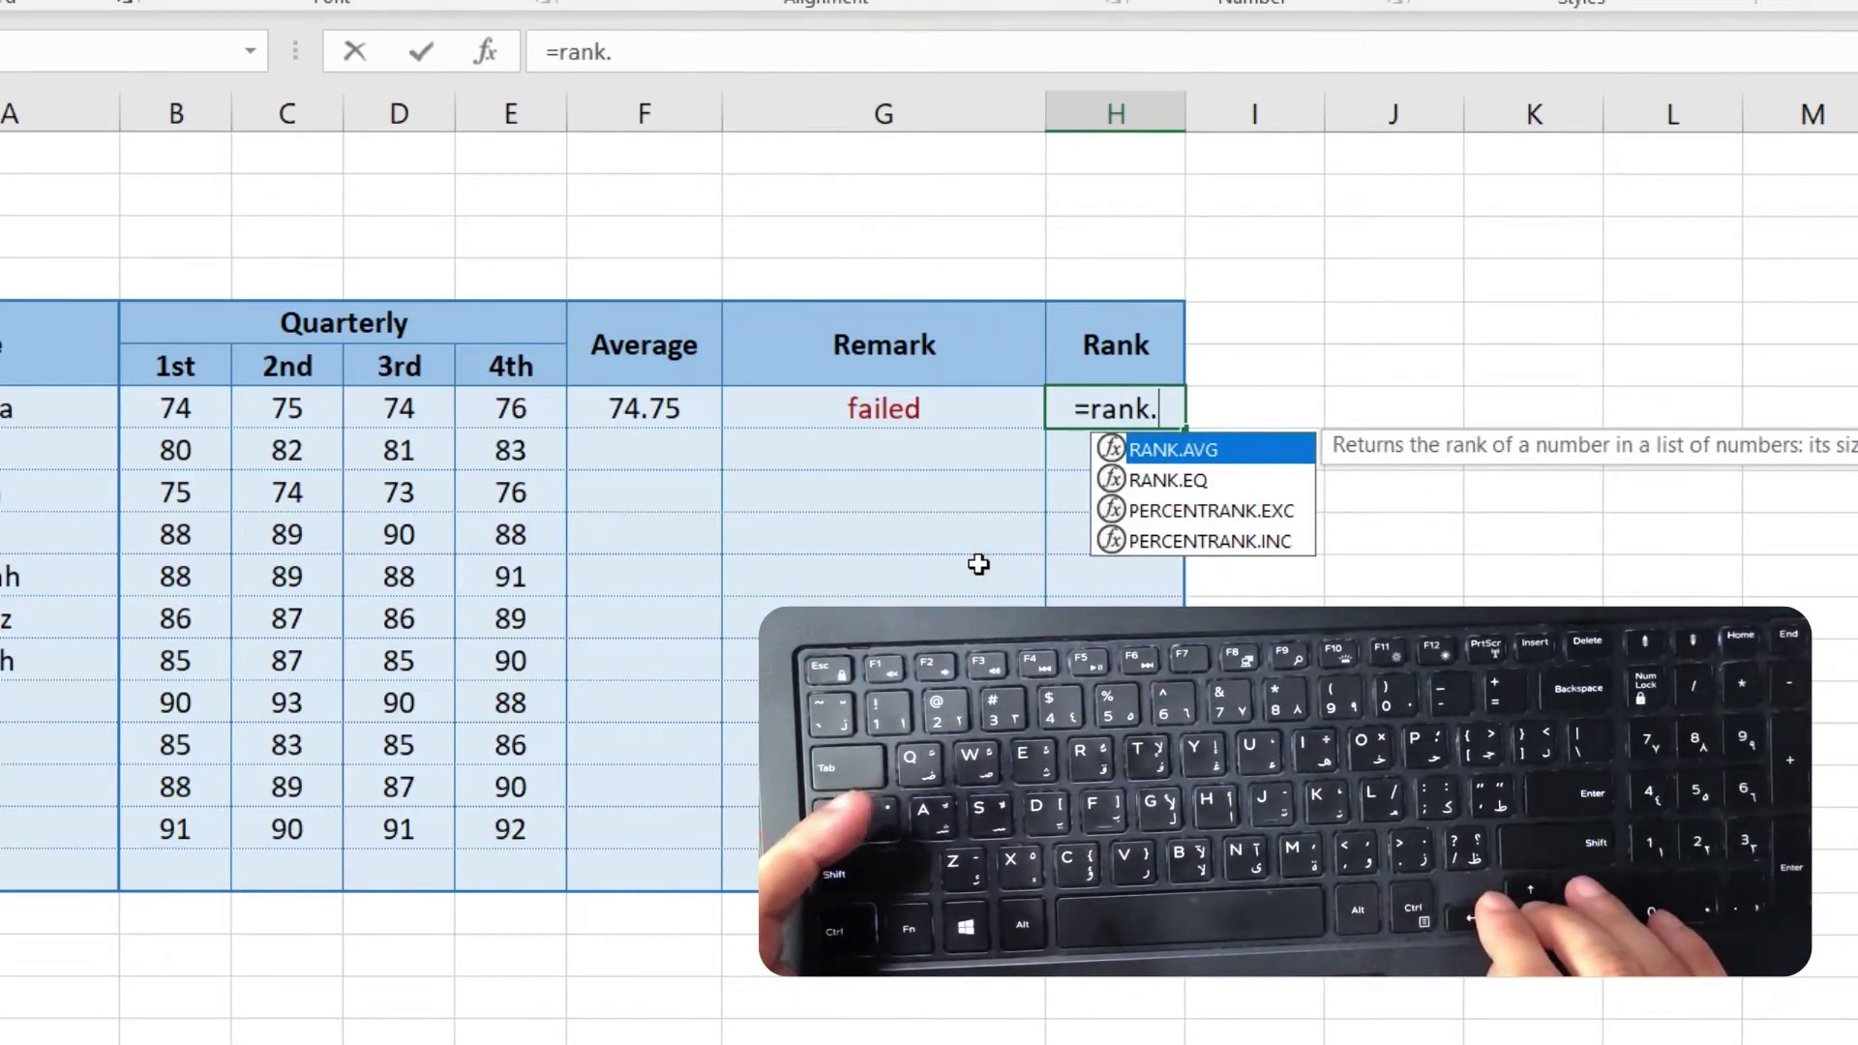
{"action": "key", "text": "Down"}
{"action": "key", "text": "Down"}
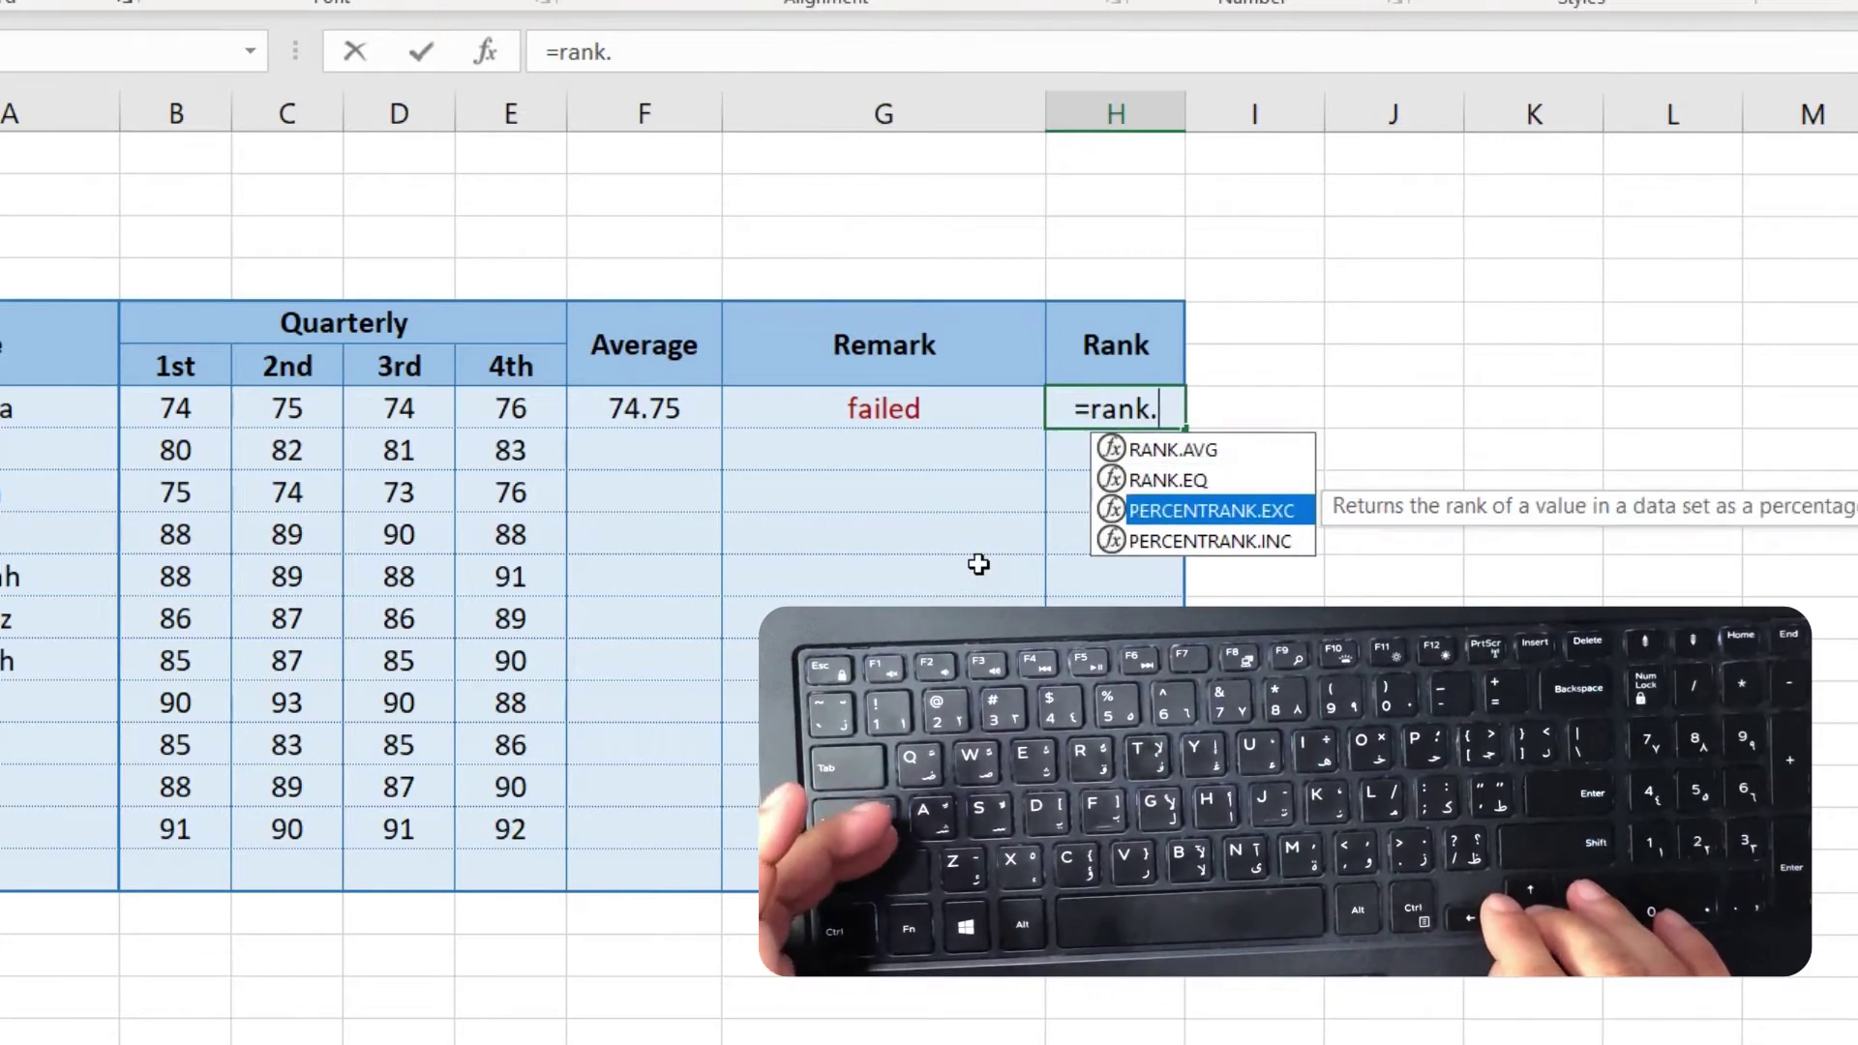
{"action": "key", "text": "Up"}
{"action": "key", "text": "Up"}
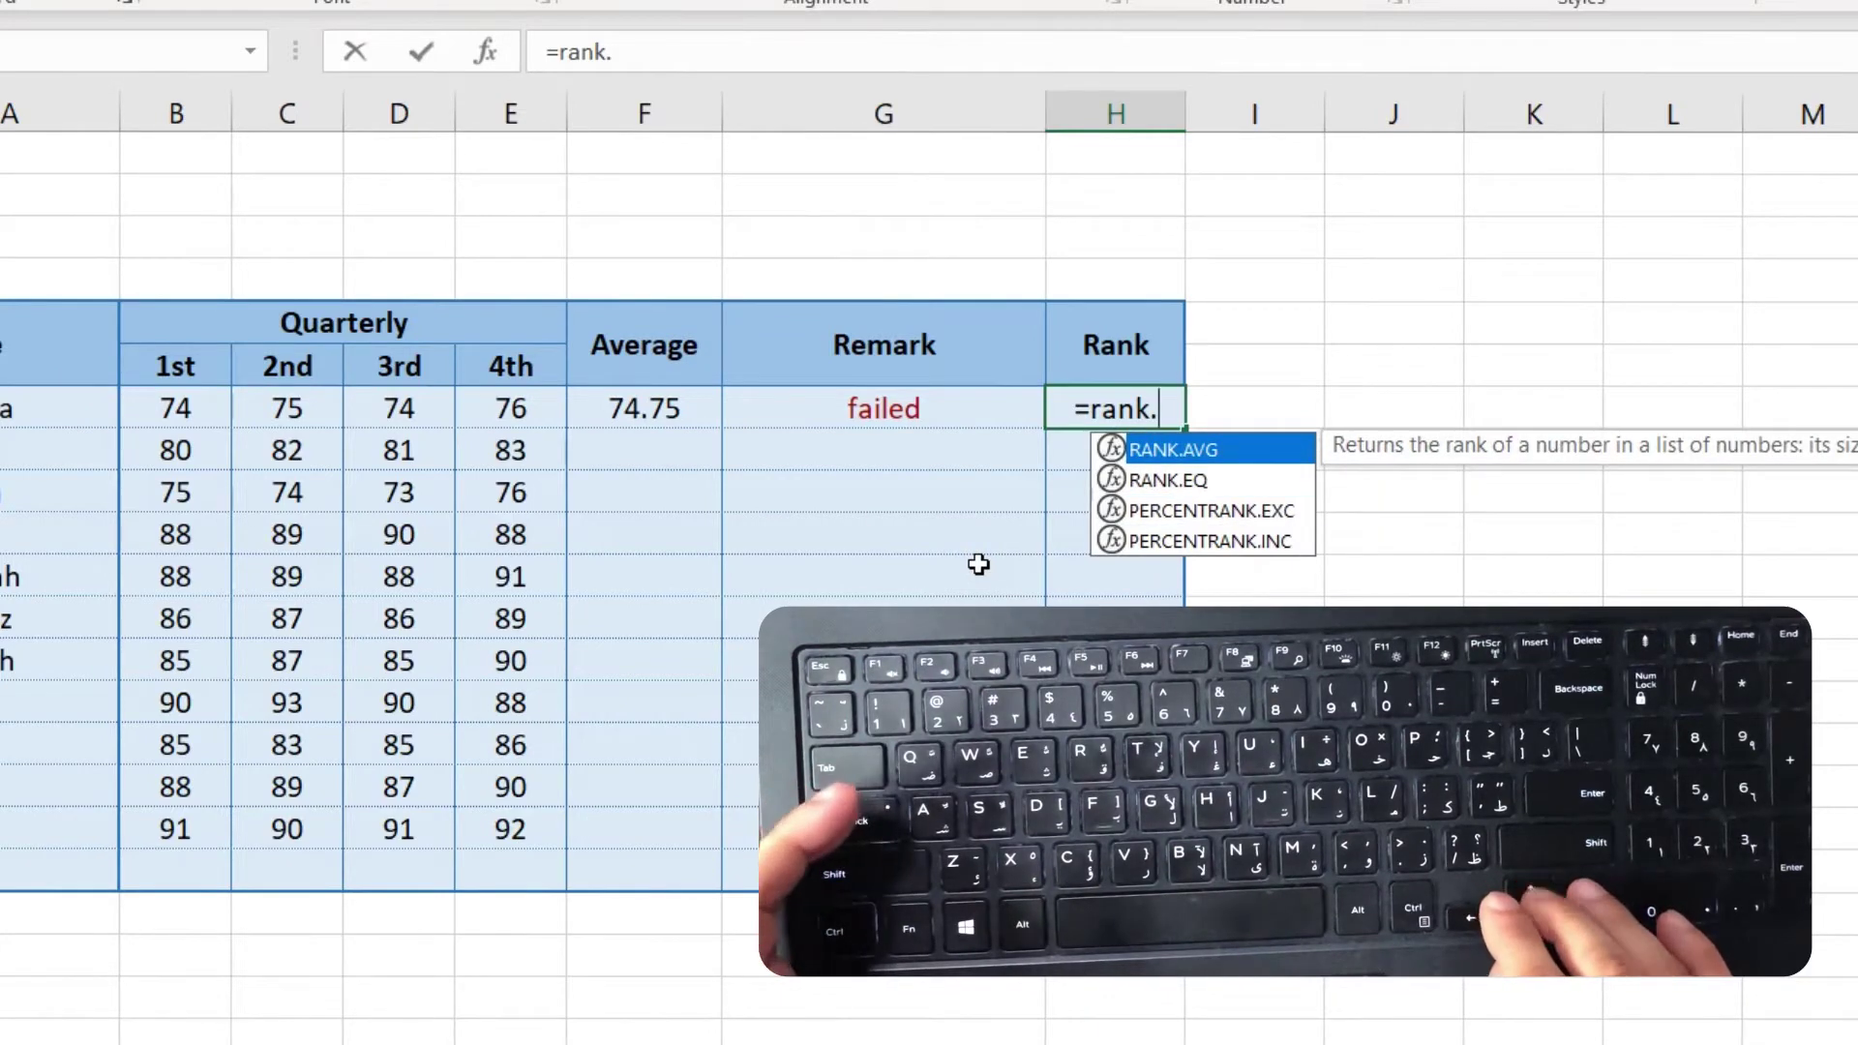
{"action": "key", "text": "Down"}
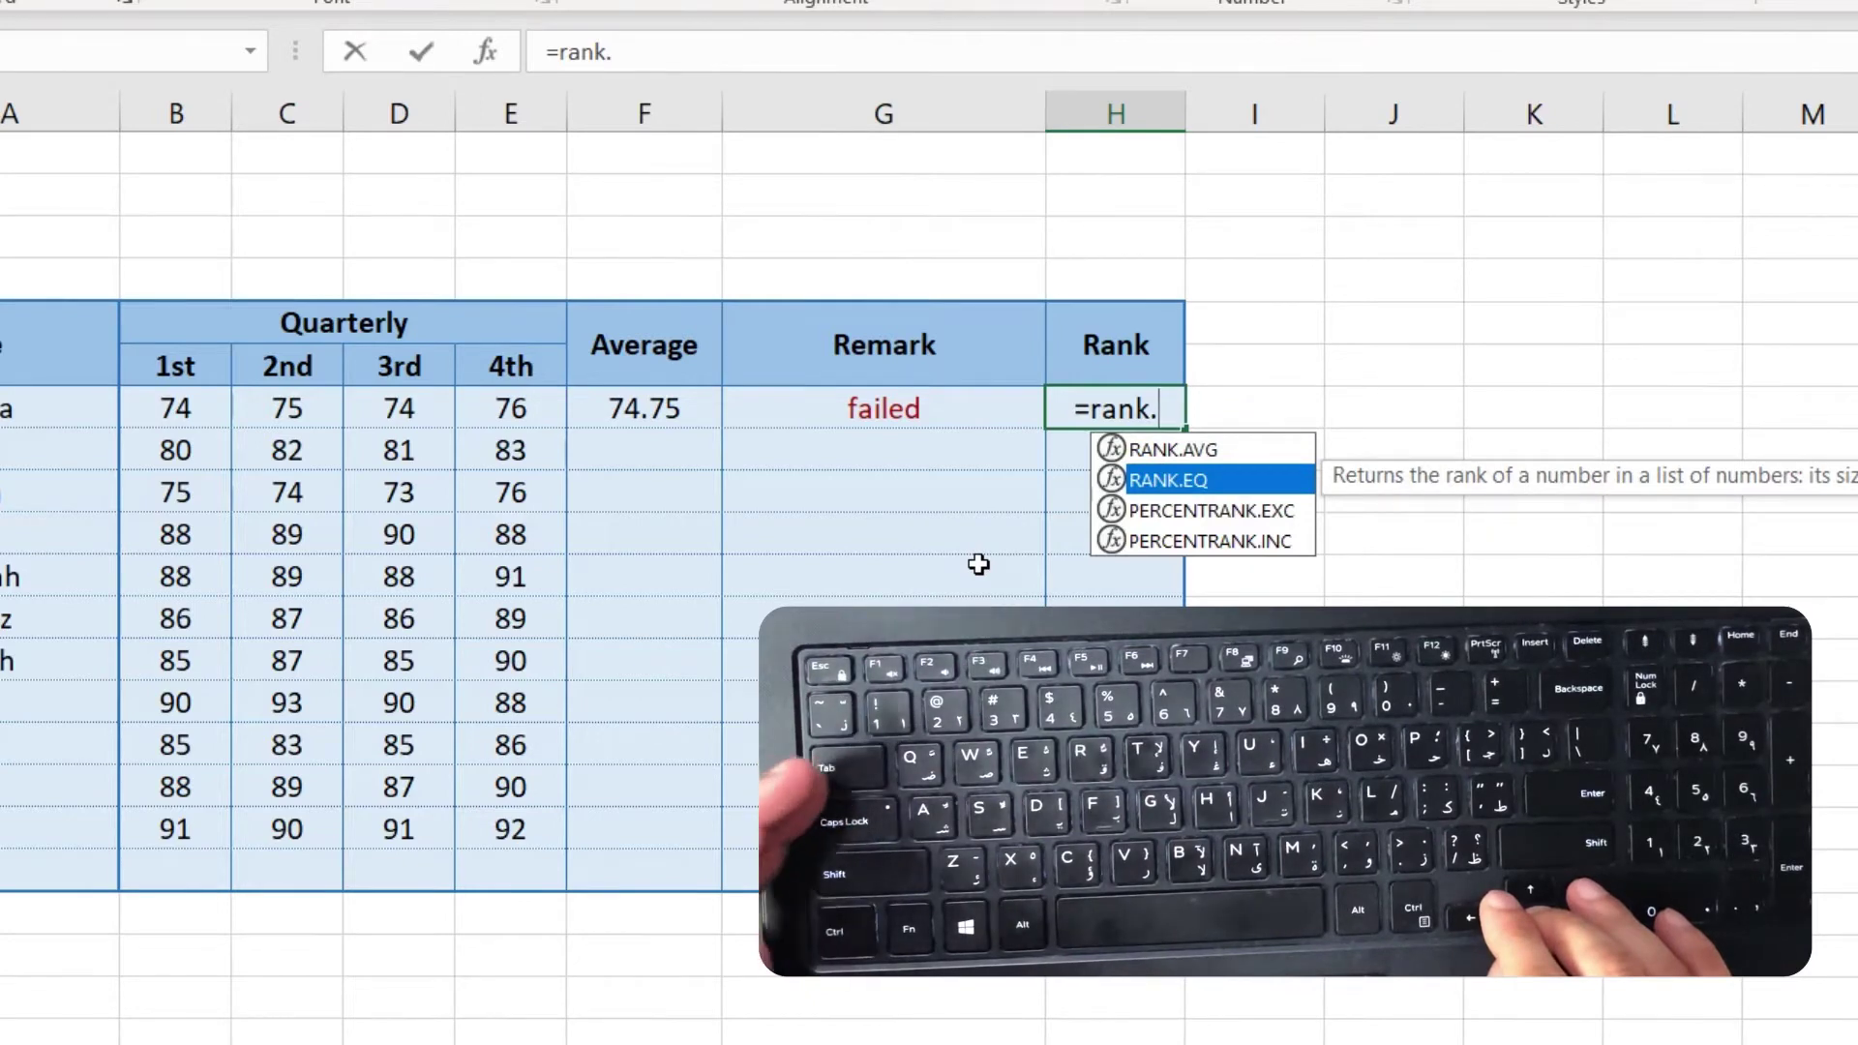
{"action": "key", "text": "Tab"}
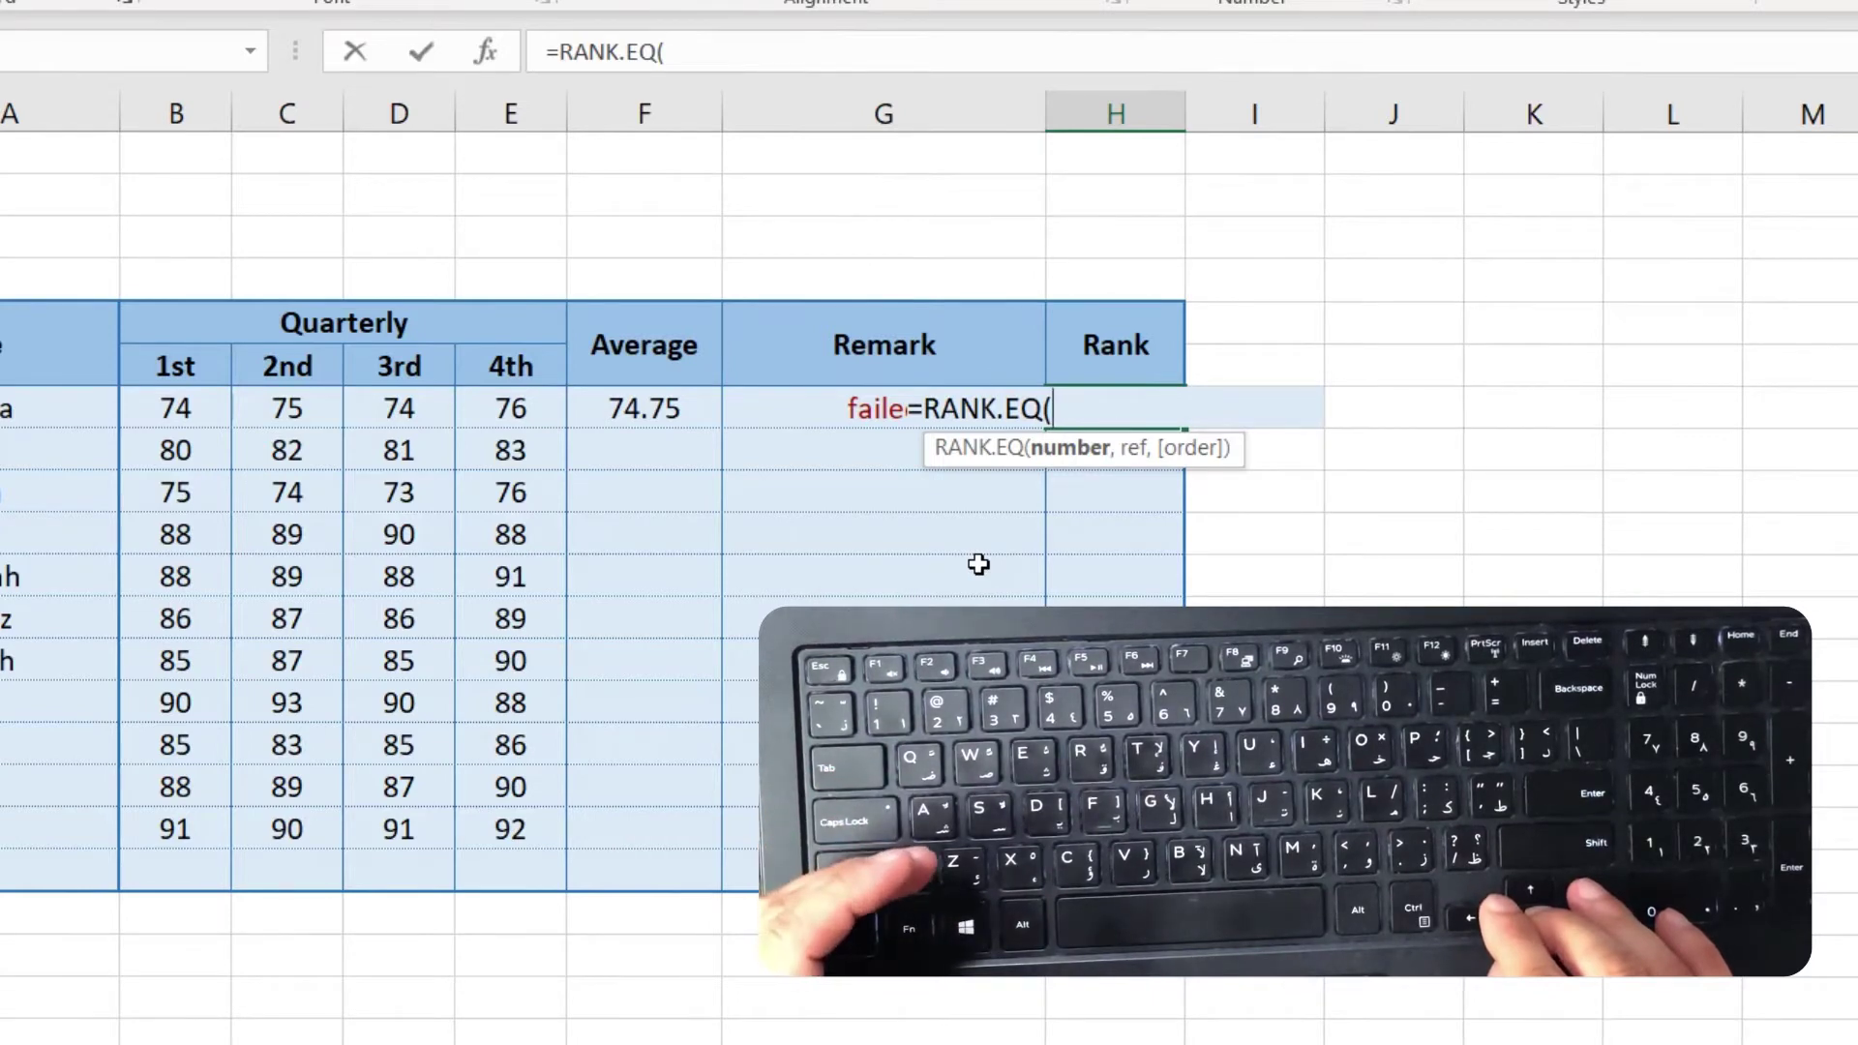
{"action": "key", "text": "Left"}
{"action": "key", "text": "Left"}
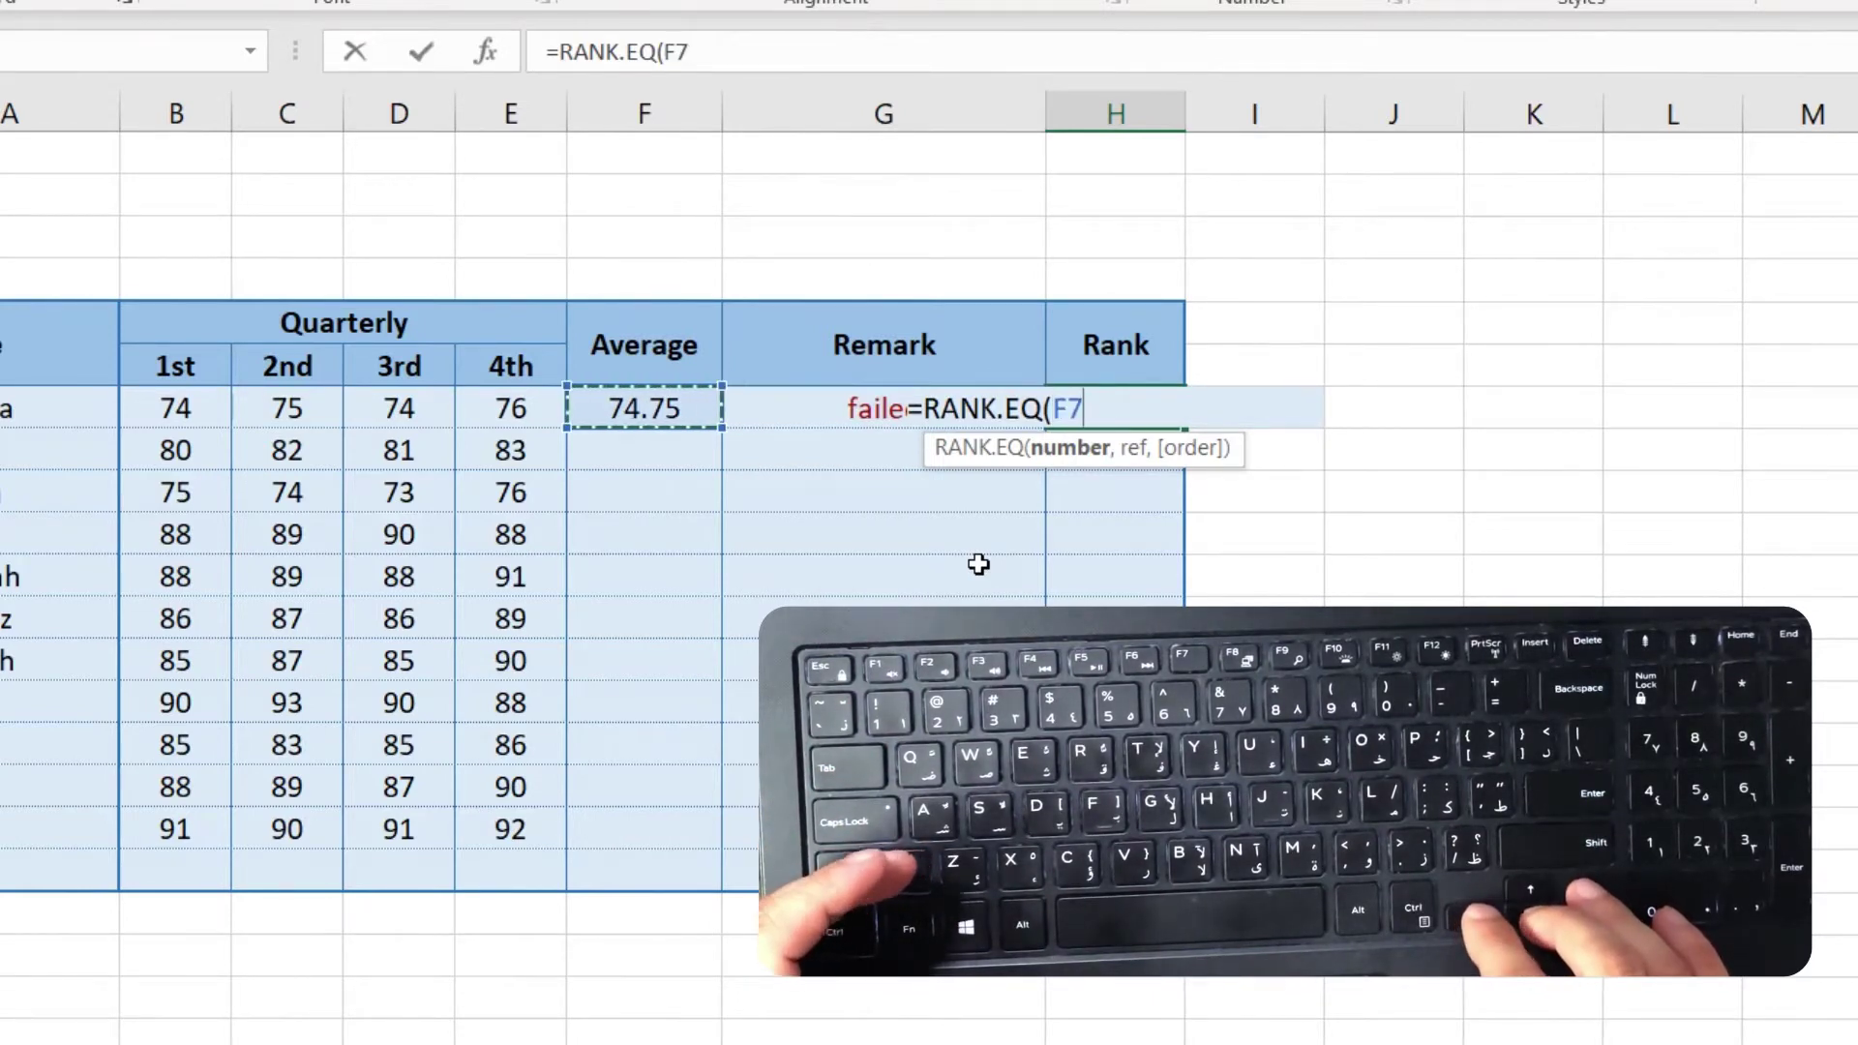
{"action": "type", "text": ","}
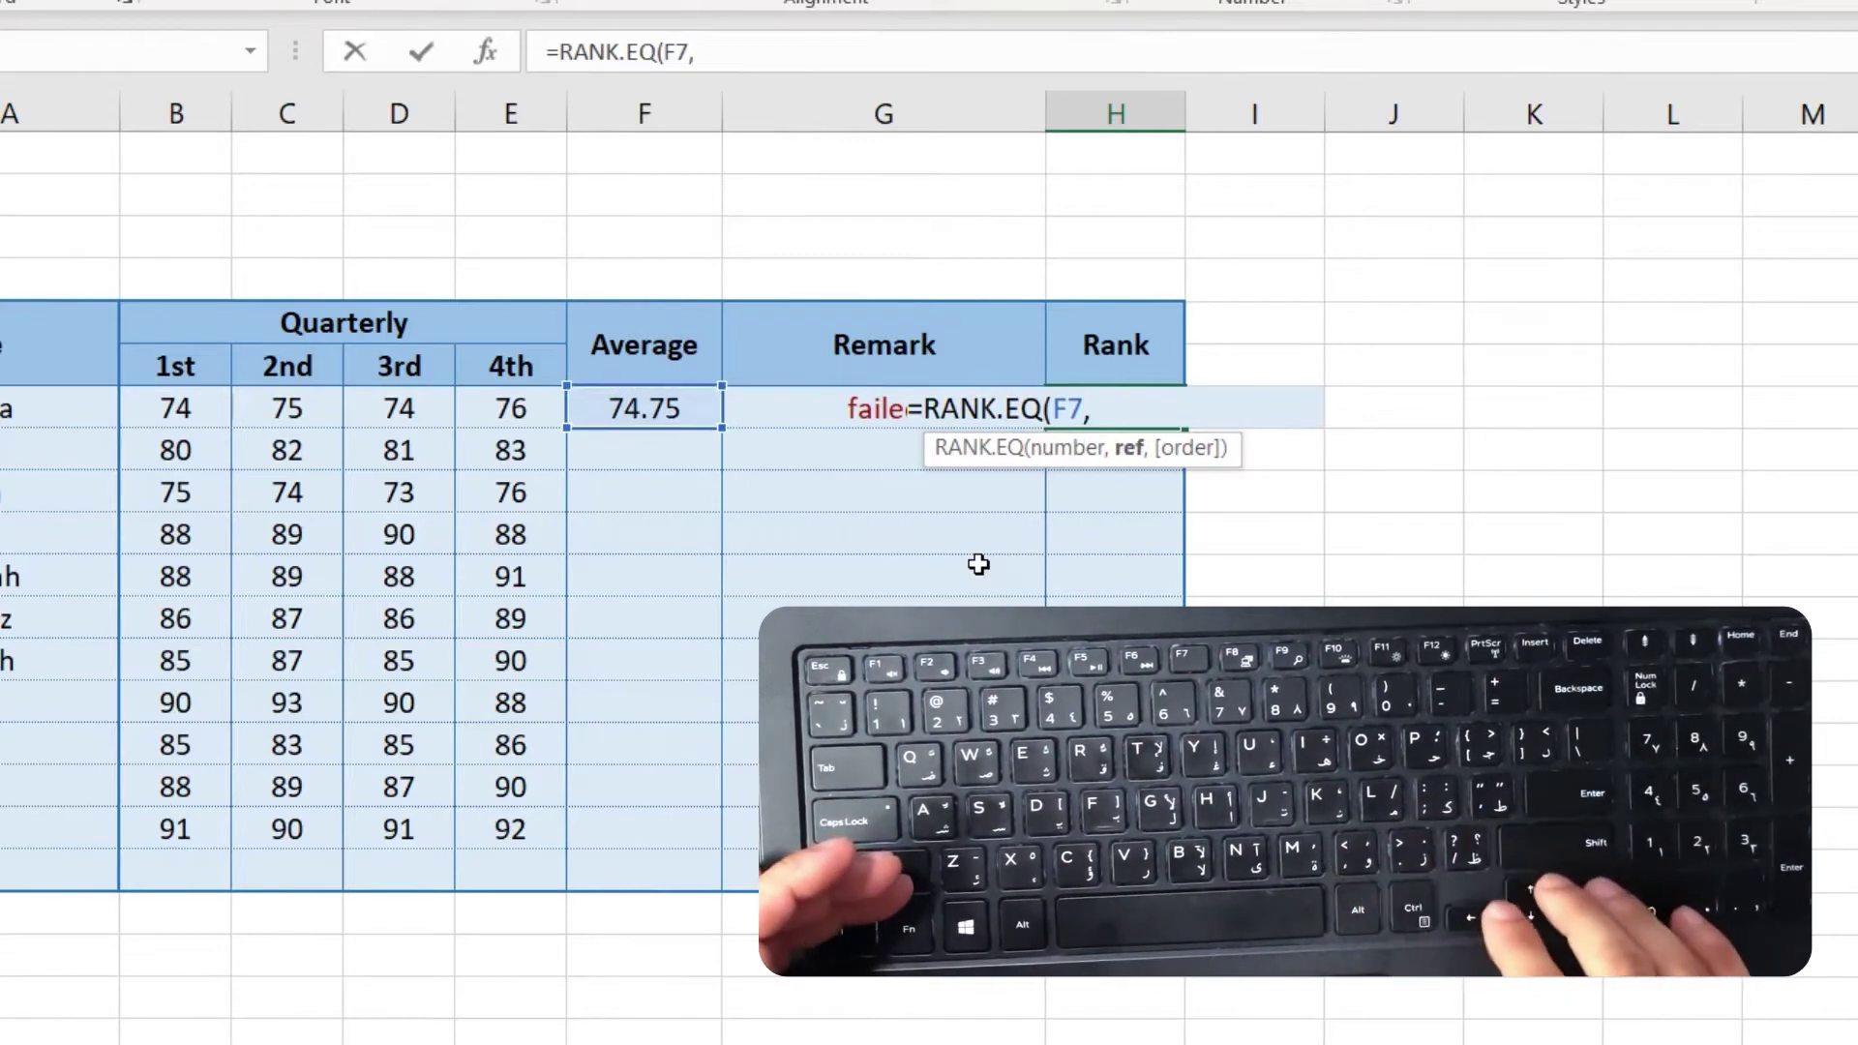
Complete the rank formula in H7 with the absolute range $F$7:$F$17 as reference and 0 for descending order.
{"action": "key", "text": "Left"}
{"action": "key", "text": "Left"}
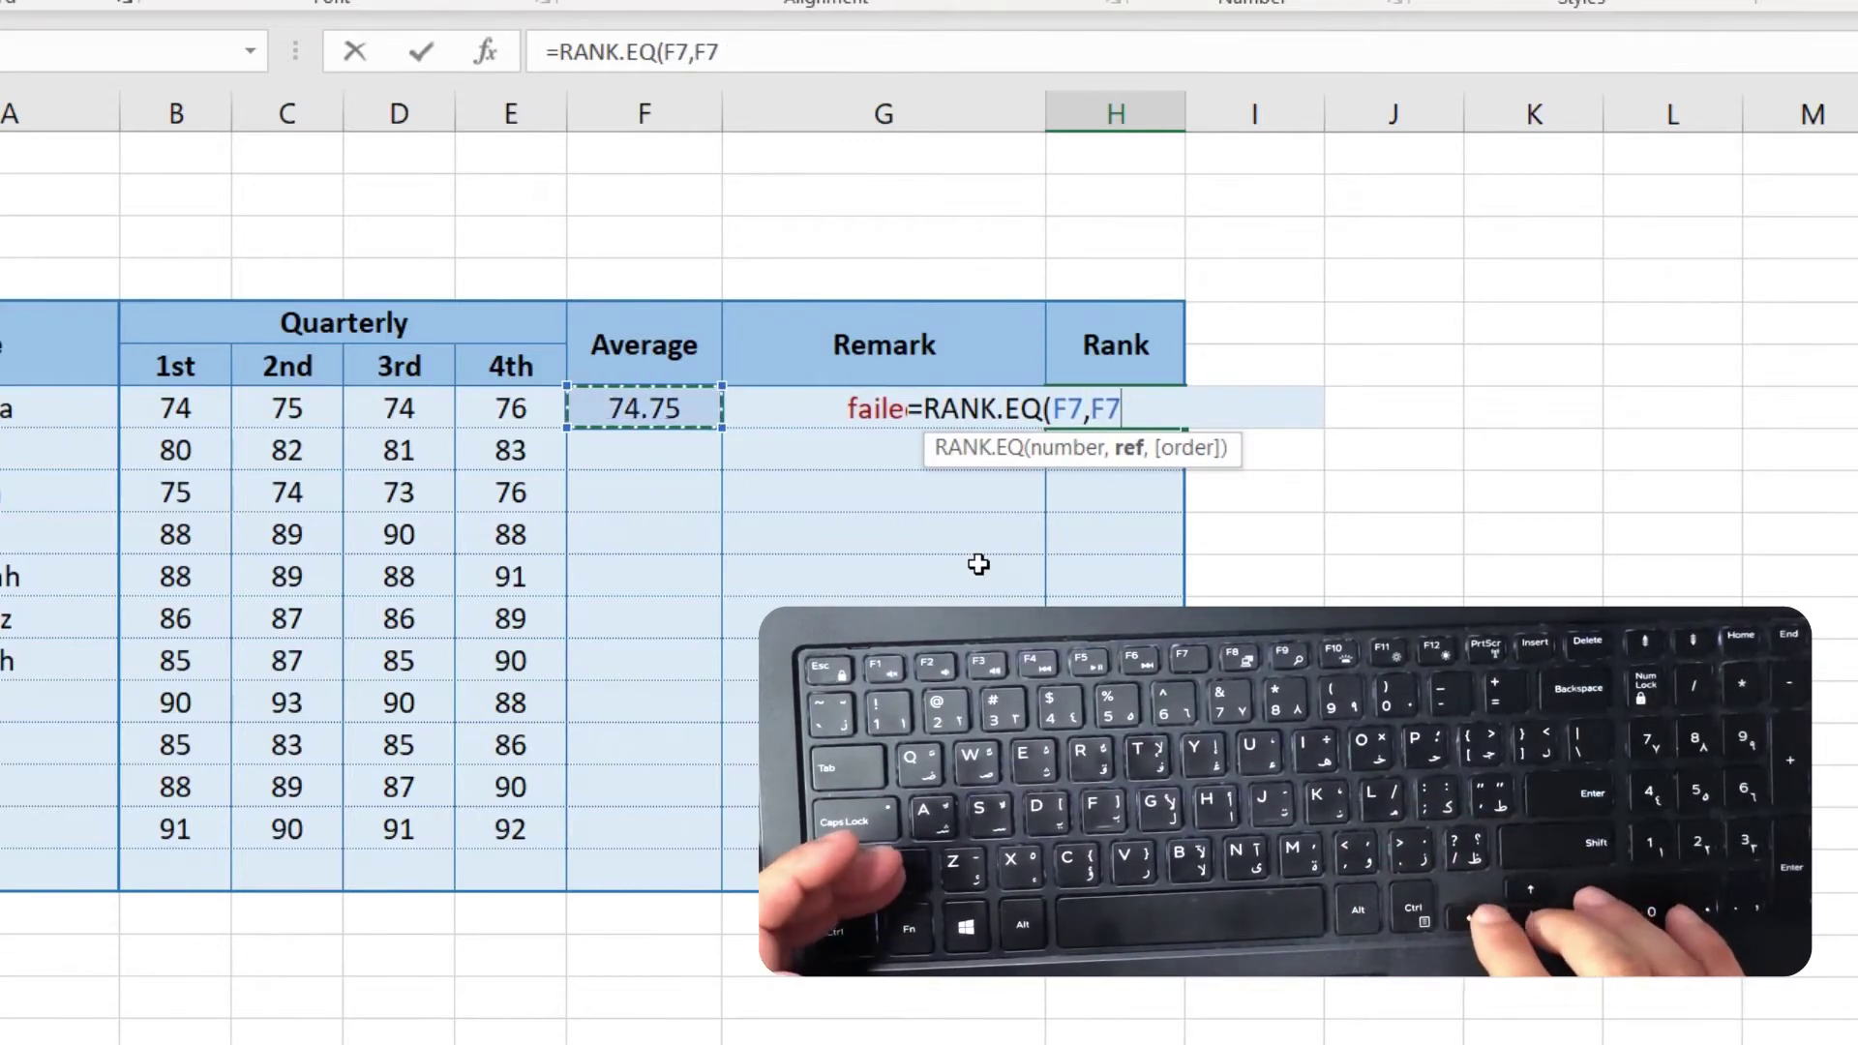
{"action": "key", "text": "shift+Down"}
{"action": "key", "text": "shift+Down"}
{"action": "key", "text": "shift+Down"}
{"action": "key", "text": "shift+Down"}
{"action": "key", "text": "shift+Down"}
{"action": "key", "text": "shift+Down"}
{"action": "key", "text": "shift+Down"}
{"action": "key", "text": "shift+Down"}
{"action": "key", "text": "shift+Down"}
{"action": "key", "text": "shift+Down"}
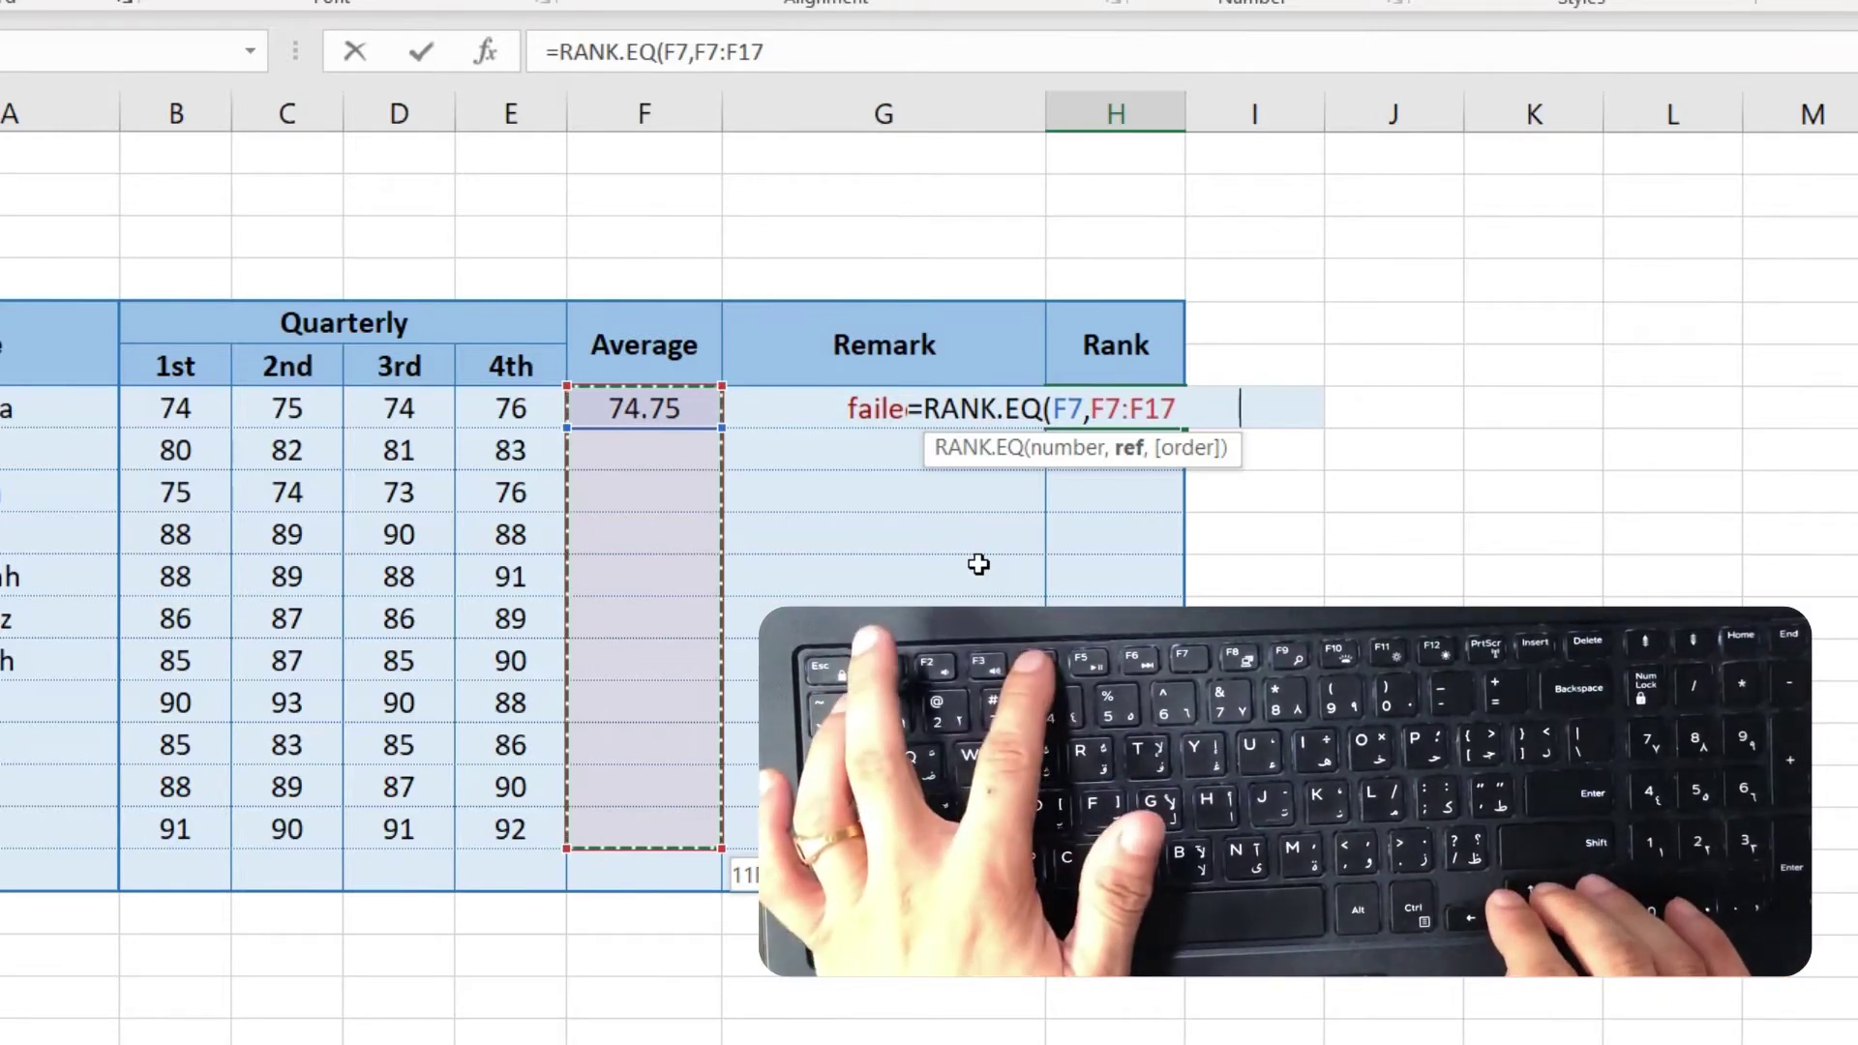
{"action": "key", "text": "F4"}
{"action": "type", "text": ","}
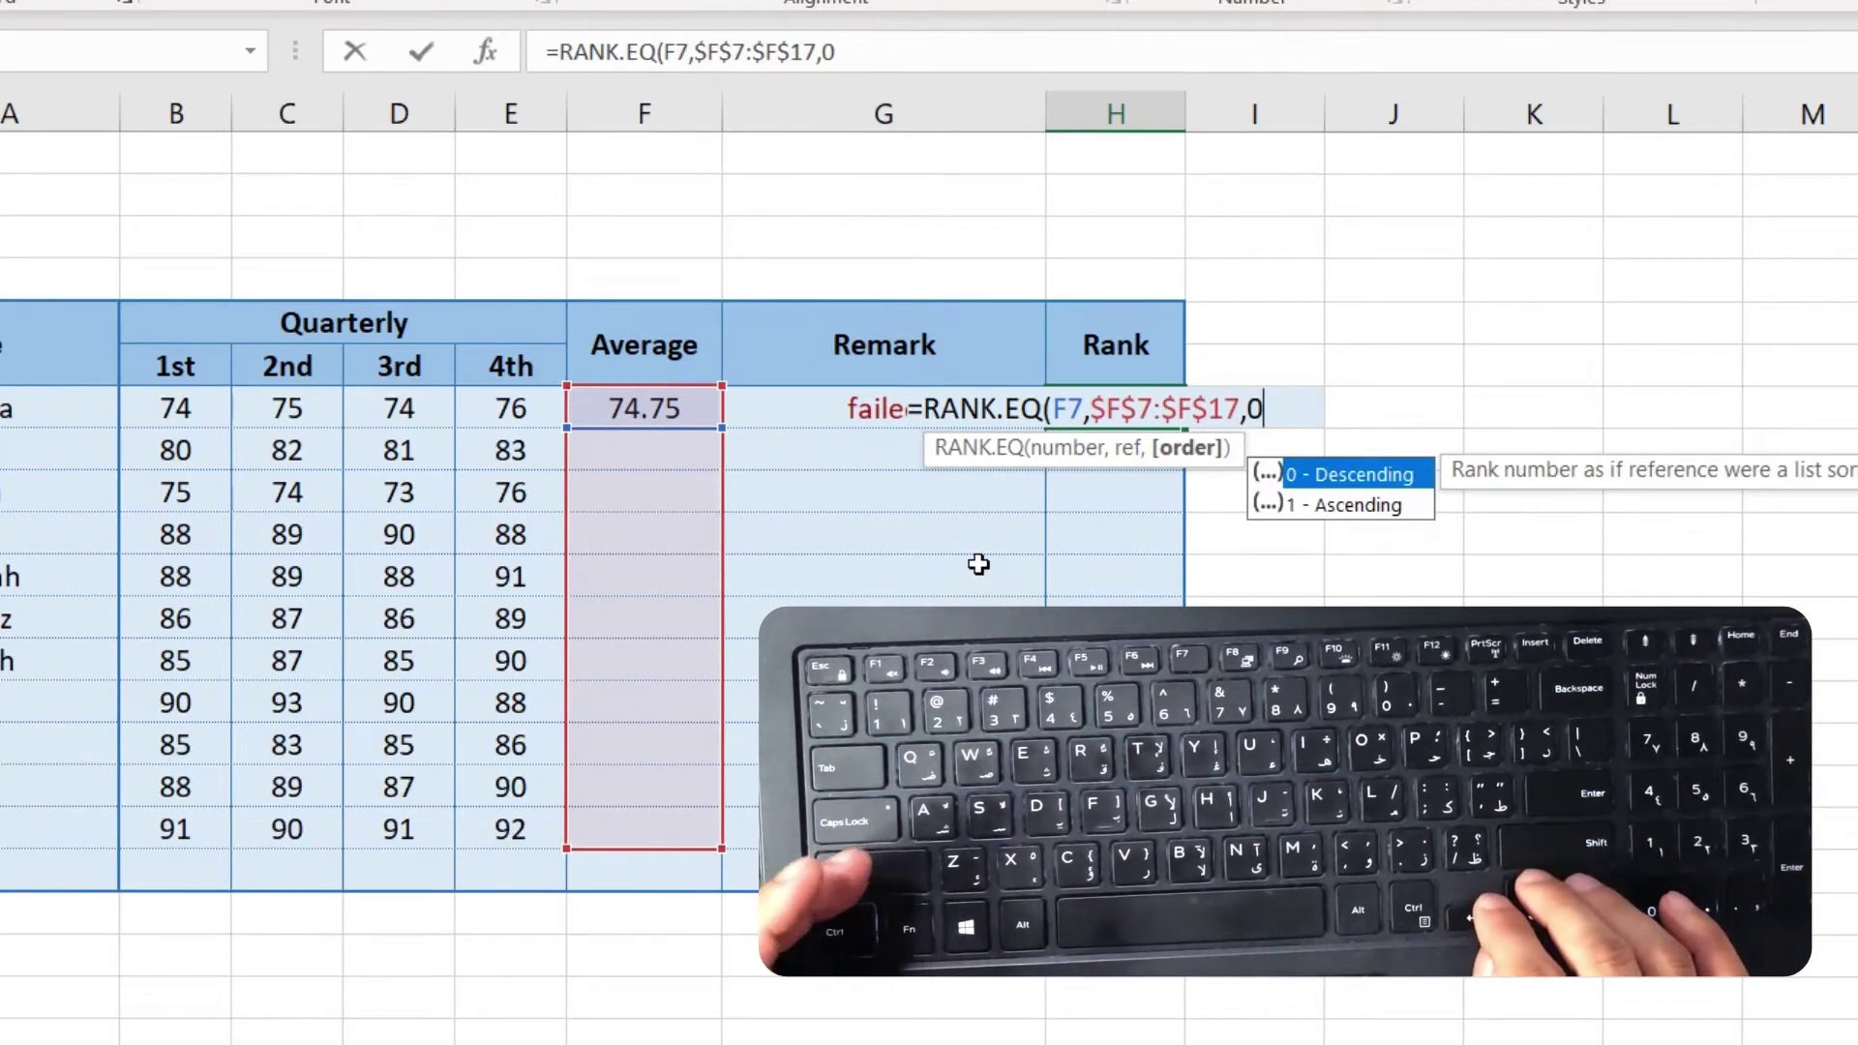
{"action": "type", "text": "0)"}
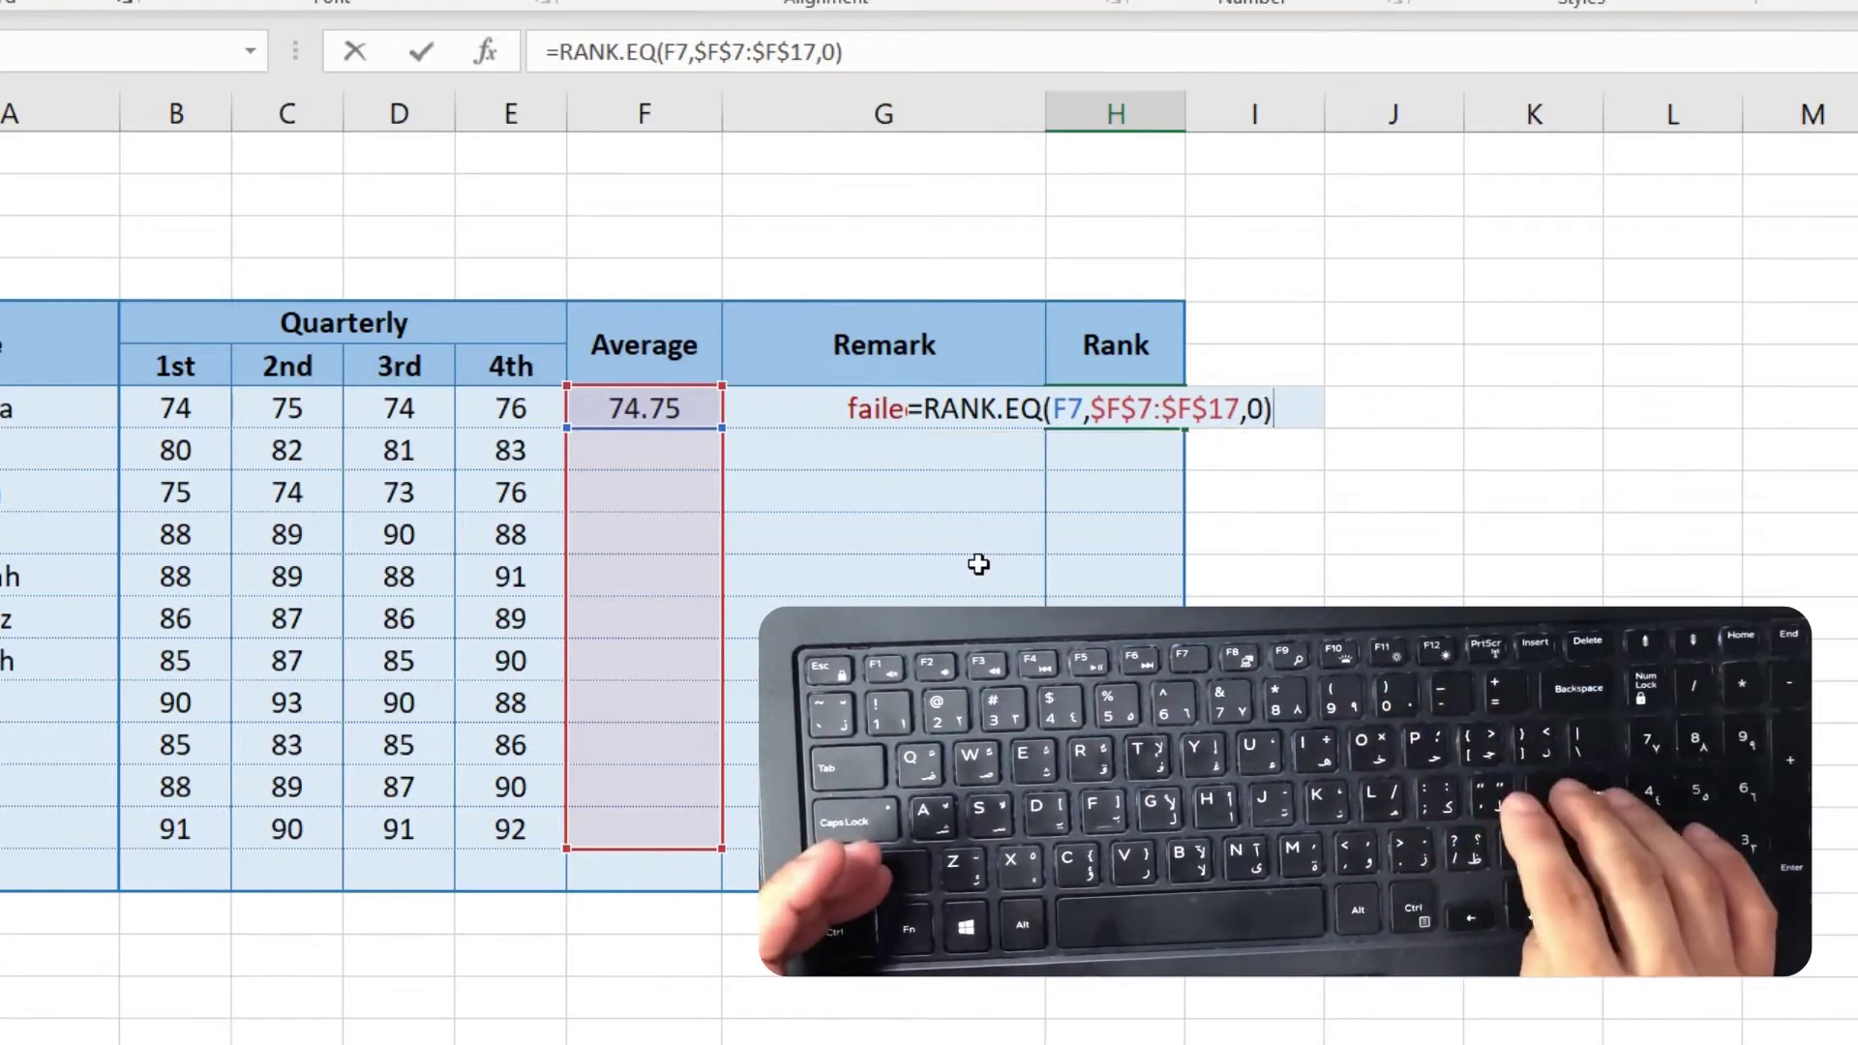
{"action": "key", "text": "Return"}
Fill the average, remark and rank formulas from F7:H7 down through row 17.
{"action": "key", "text": "Up"}
{"action": "key", "text": "Left"}
{"action": "key", "text": "Left"}
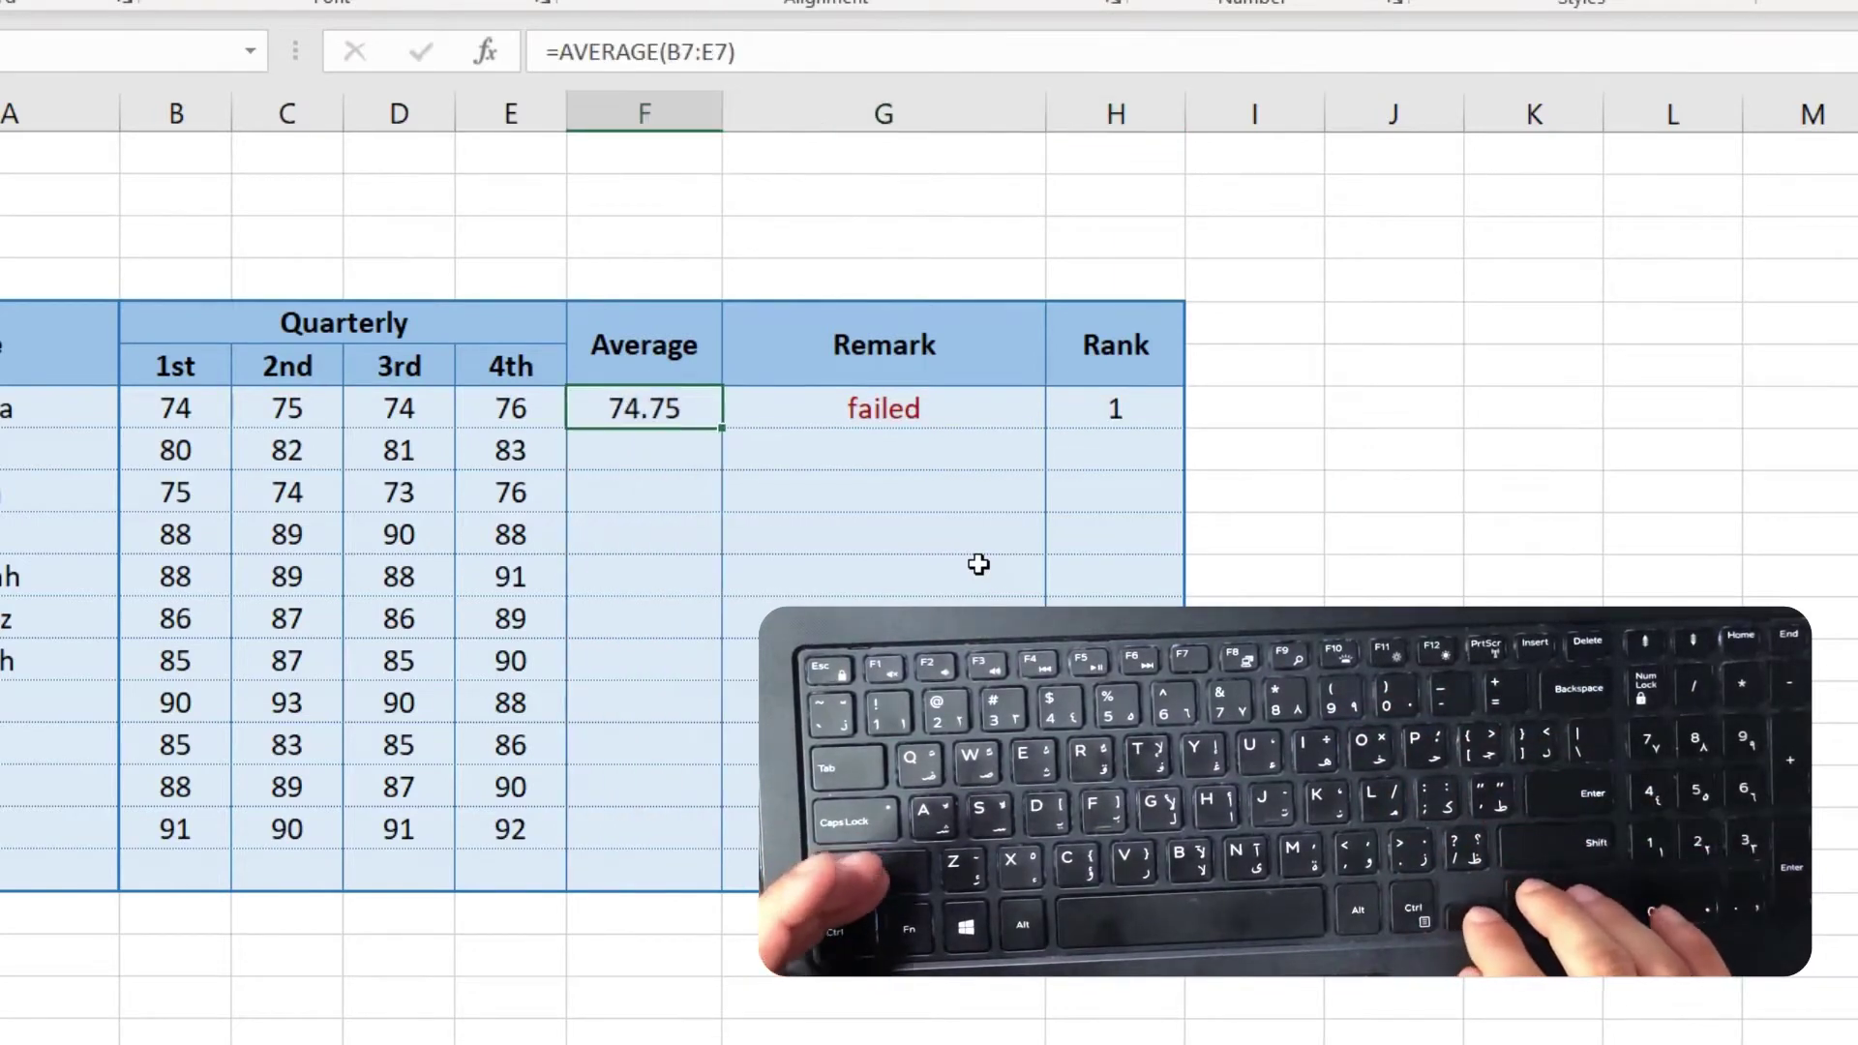
{"action": "key", "text": "shift+Right"}
{"action": "key", "text": "shift+Right"}
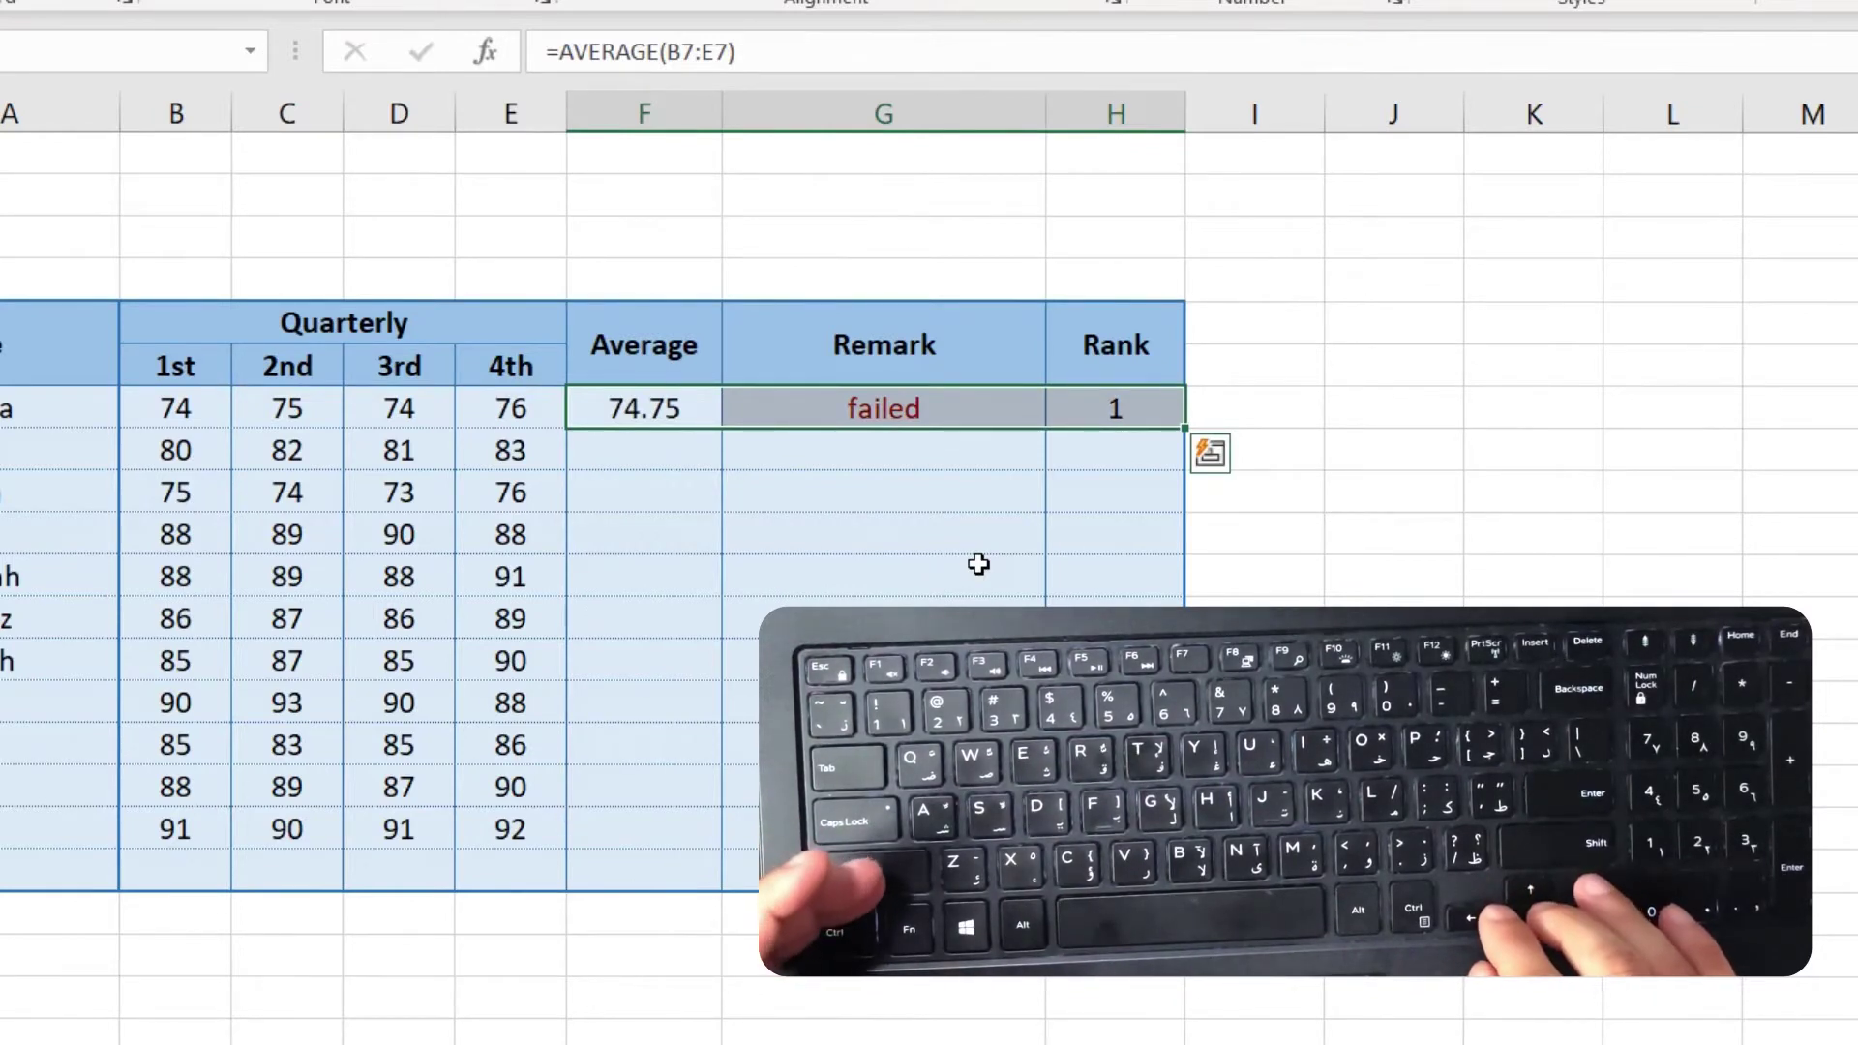
{"action": "key", "text": "shift+Down"}
{"action": "key", "text": "shift+Down"}
{"action": "key", "text": "shift+Down"}
{"action": "key", "text": "shift+Down"}
{"action": "key", "text": "shift+Down"}
{"action": "key", "text": "shift+Down"}
{"action": "key", "text": "shift+Down"}
{"action": "key", "text": "shift+Down"}
{"action": "key", "text": "shift+Down"}
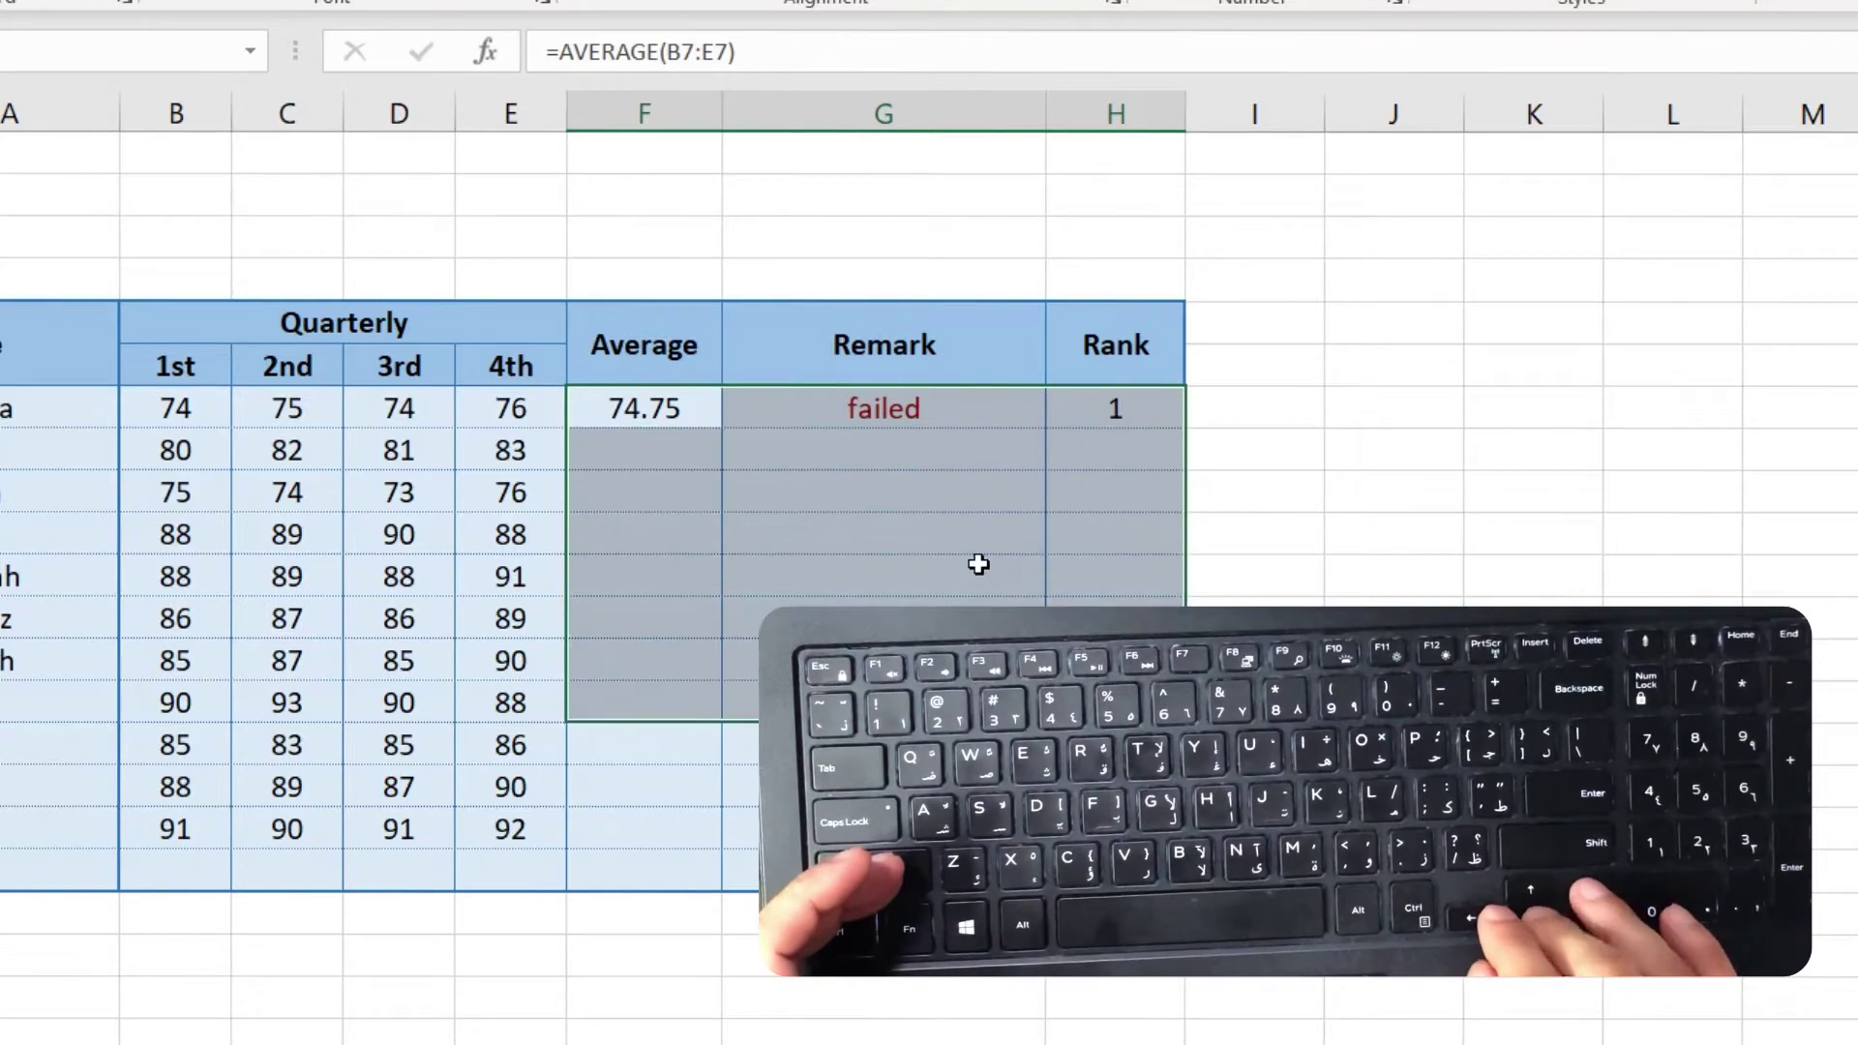
{"action": "key", "text": "shift+Down"}
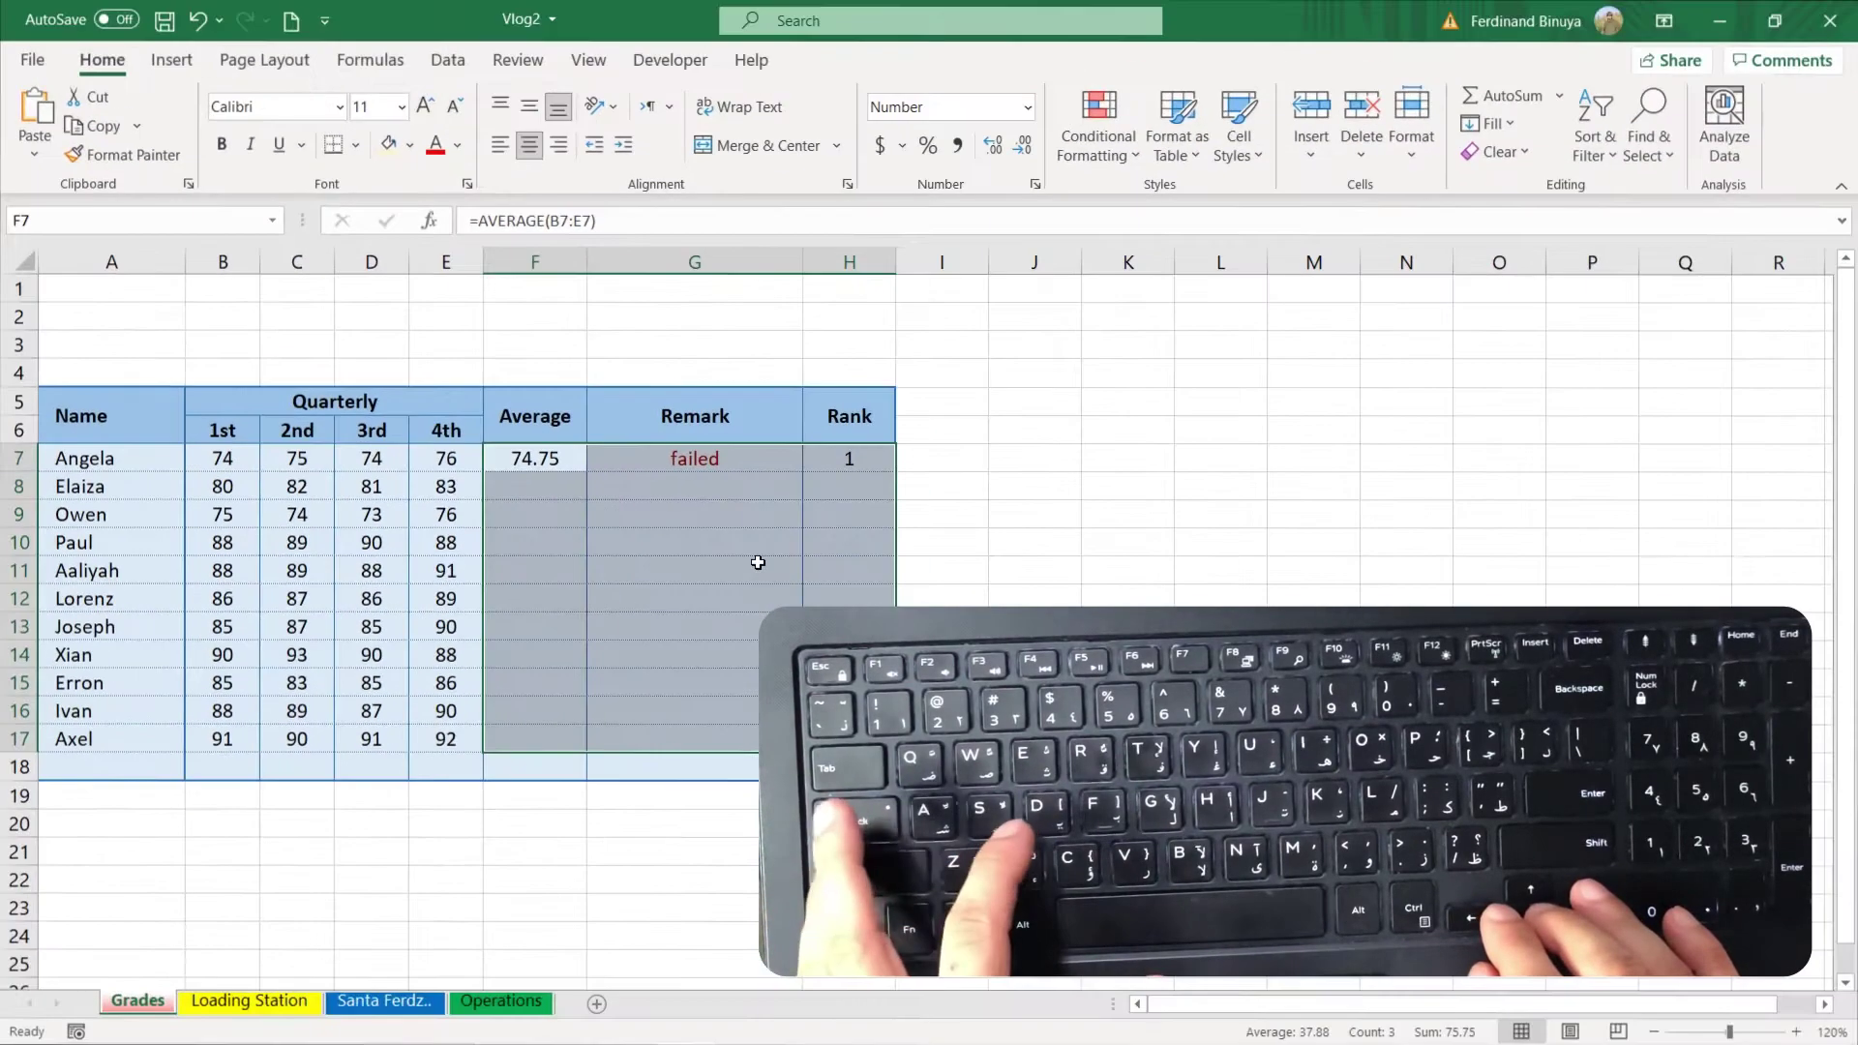
{"action": "key", "text": "ctrl+d"}
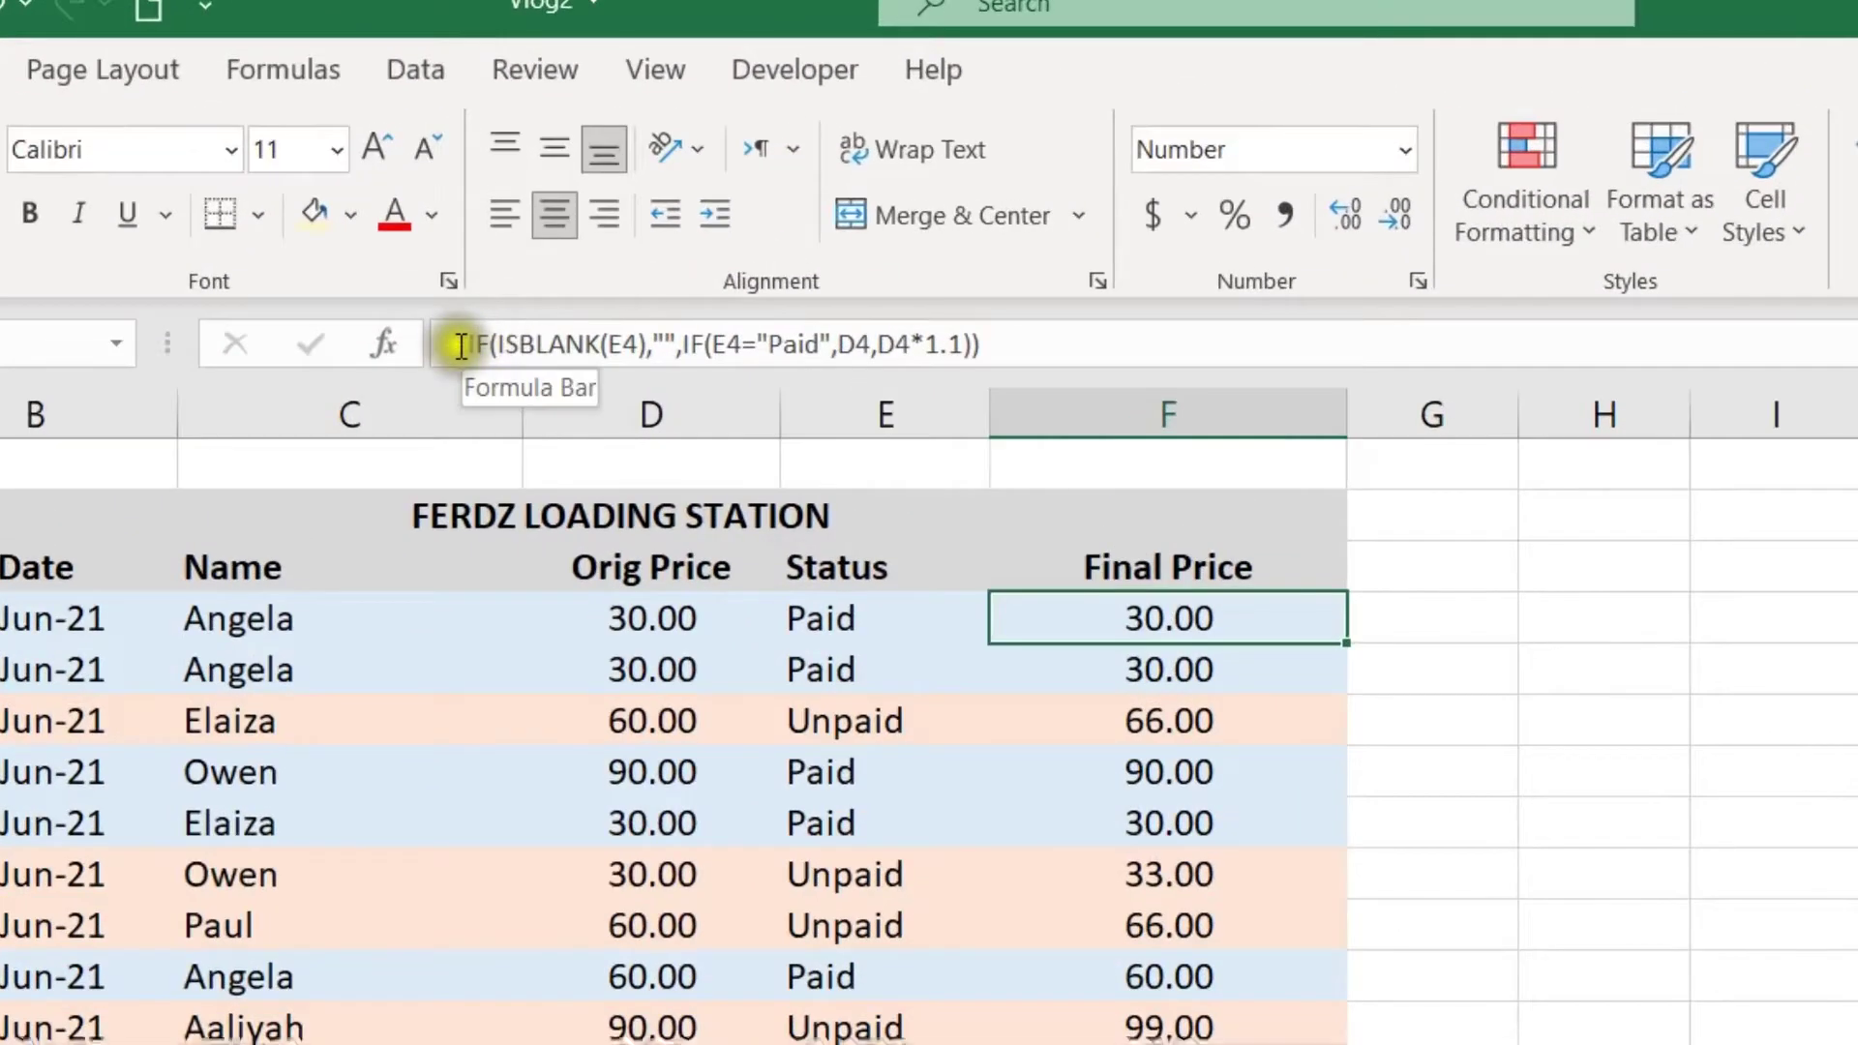
Examine the first Final Price formula in F4 of the loading station table, covering the outer IF's ISBLANK test and its two result arguments.
{"action": "left_click_drag", "start_coordinate": [461, 346], "coordinate": [1018, 344]}
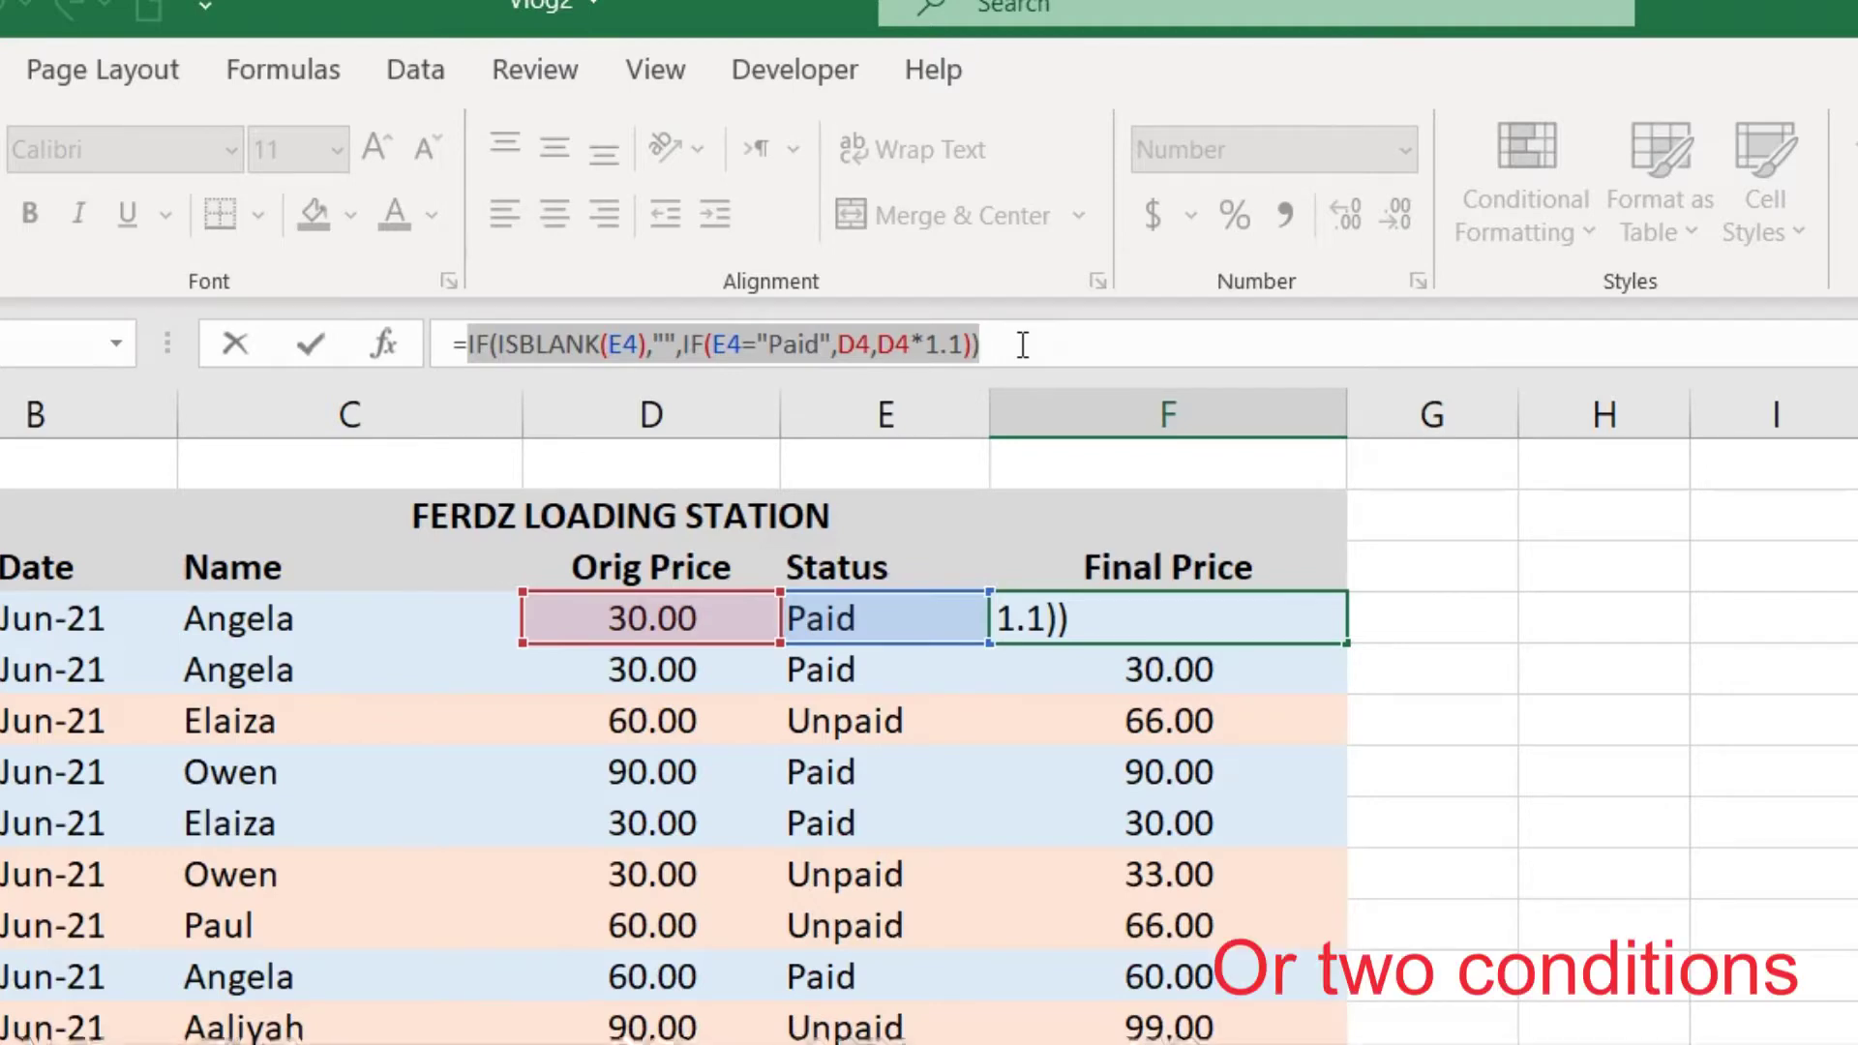
{"action": "left_click", "coordinate": [489, 341]}
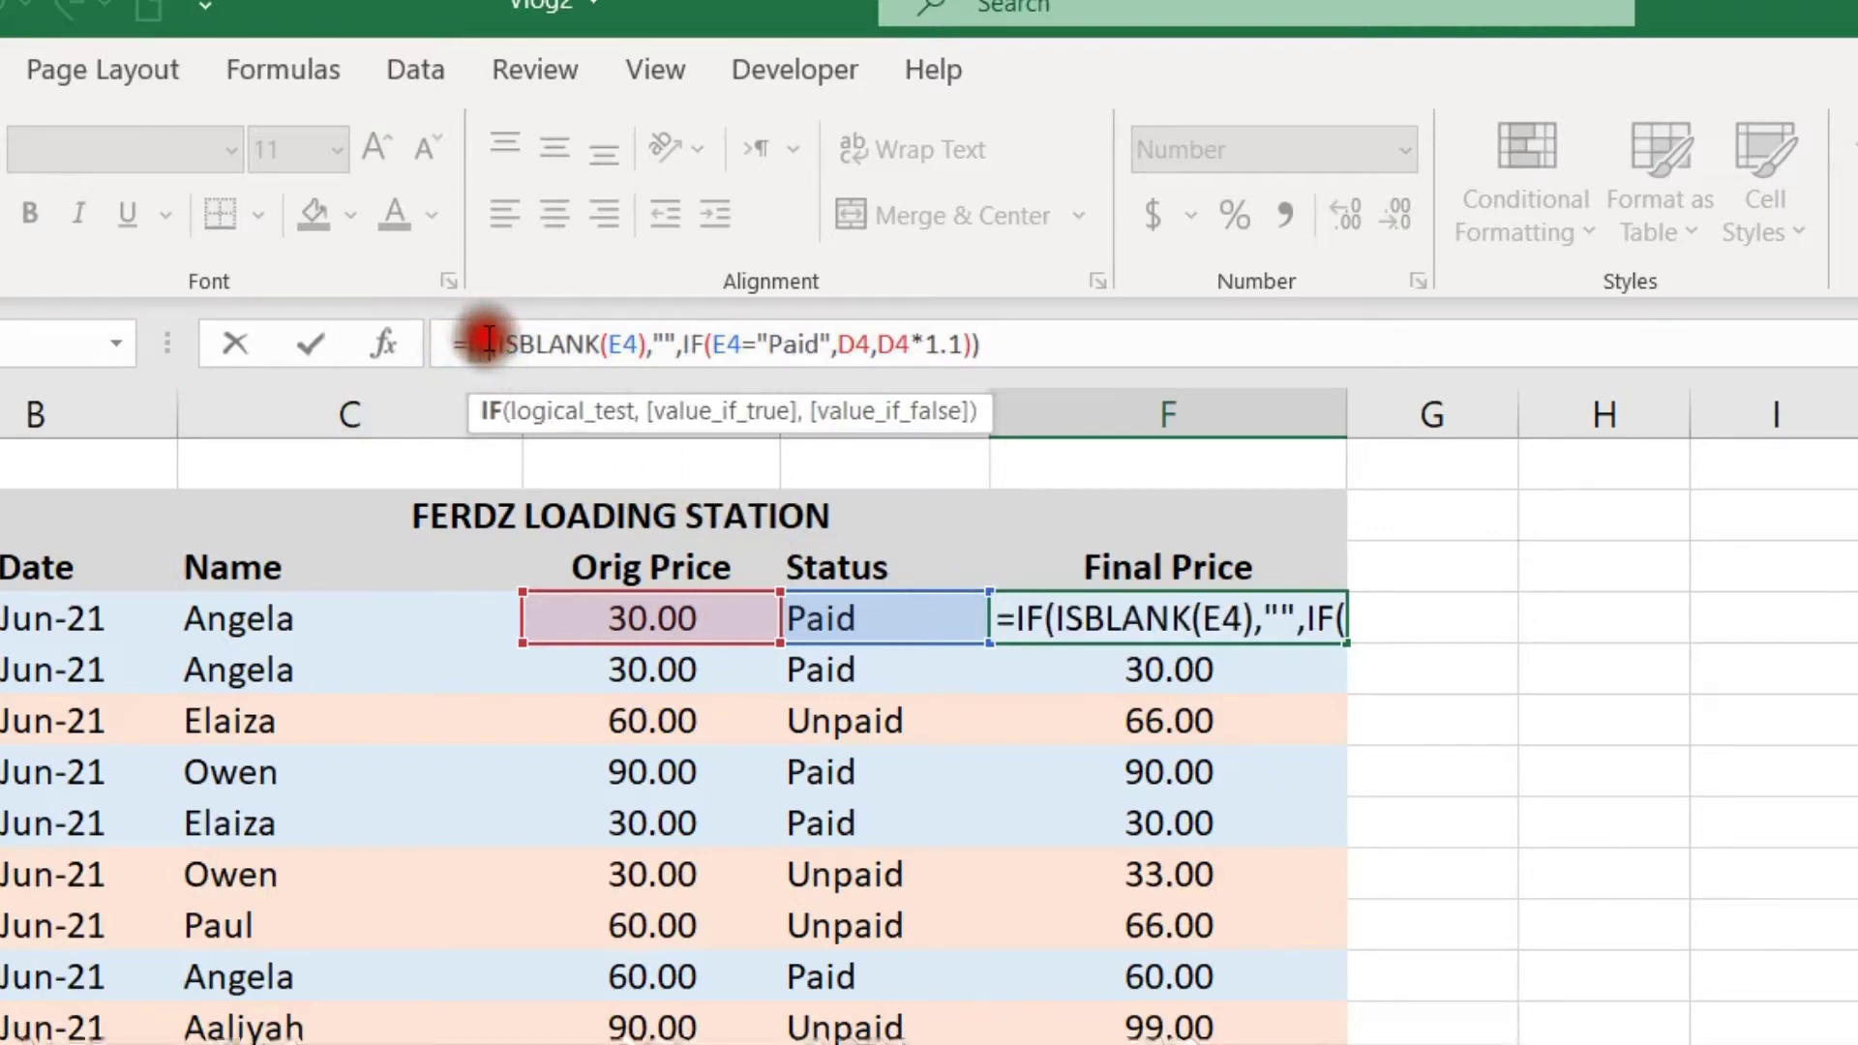
{"action": "left_click_drag", "start_coordinate": [497, 340], "coordinate": [647, 340]}
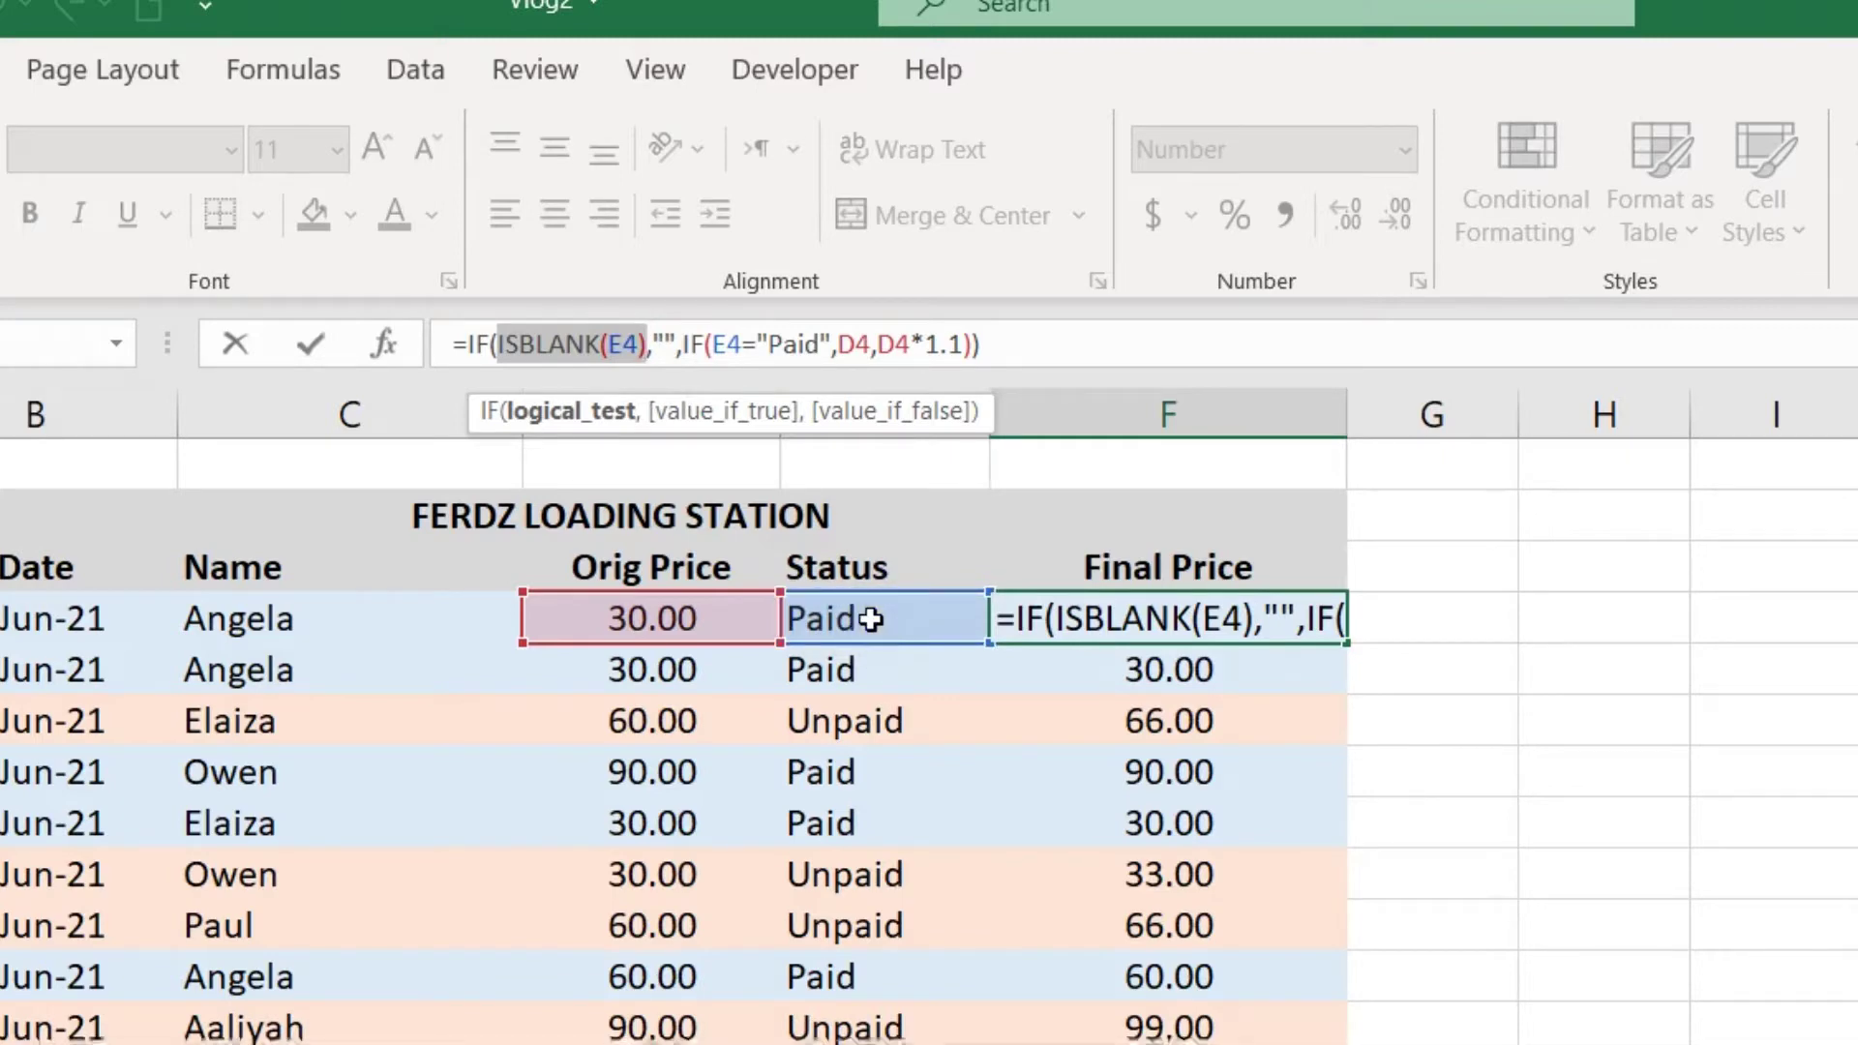
{"action": "left_click", "coordinate": [655, 338]}
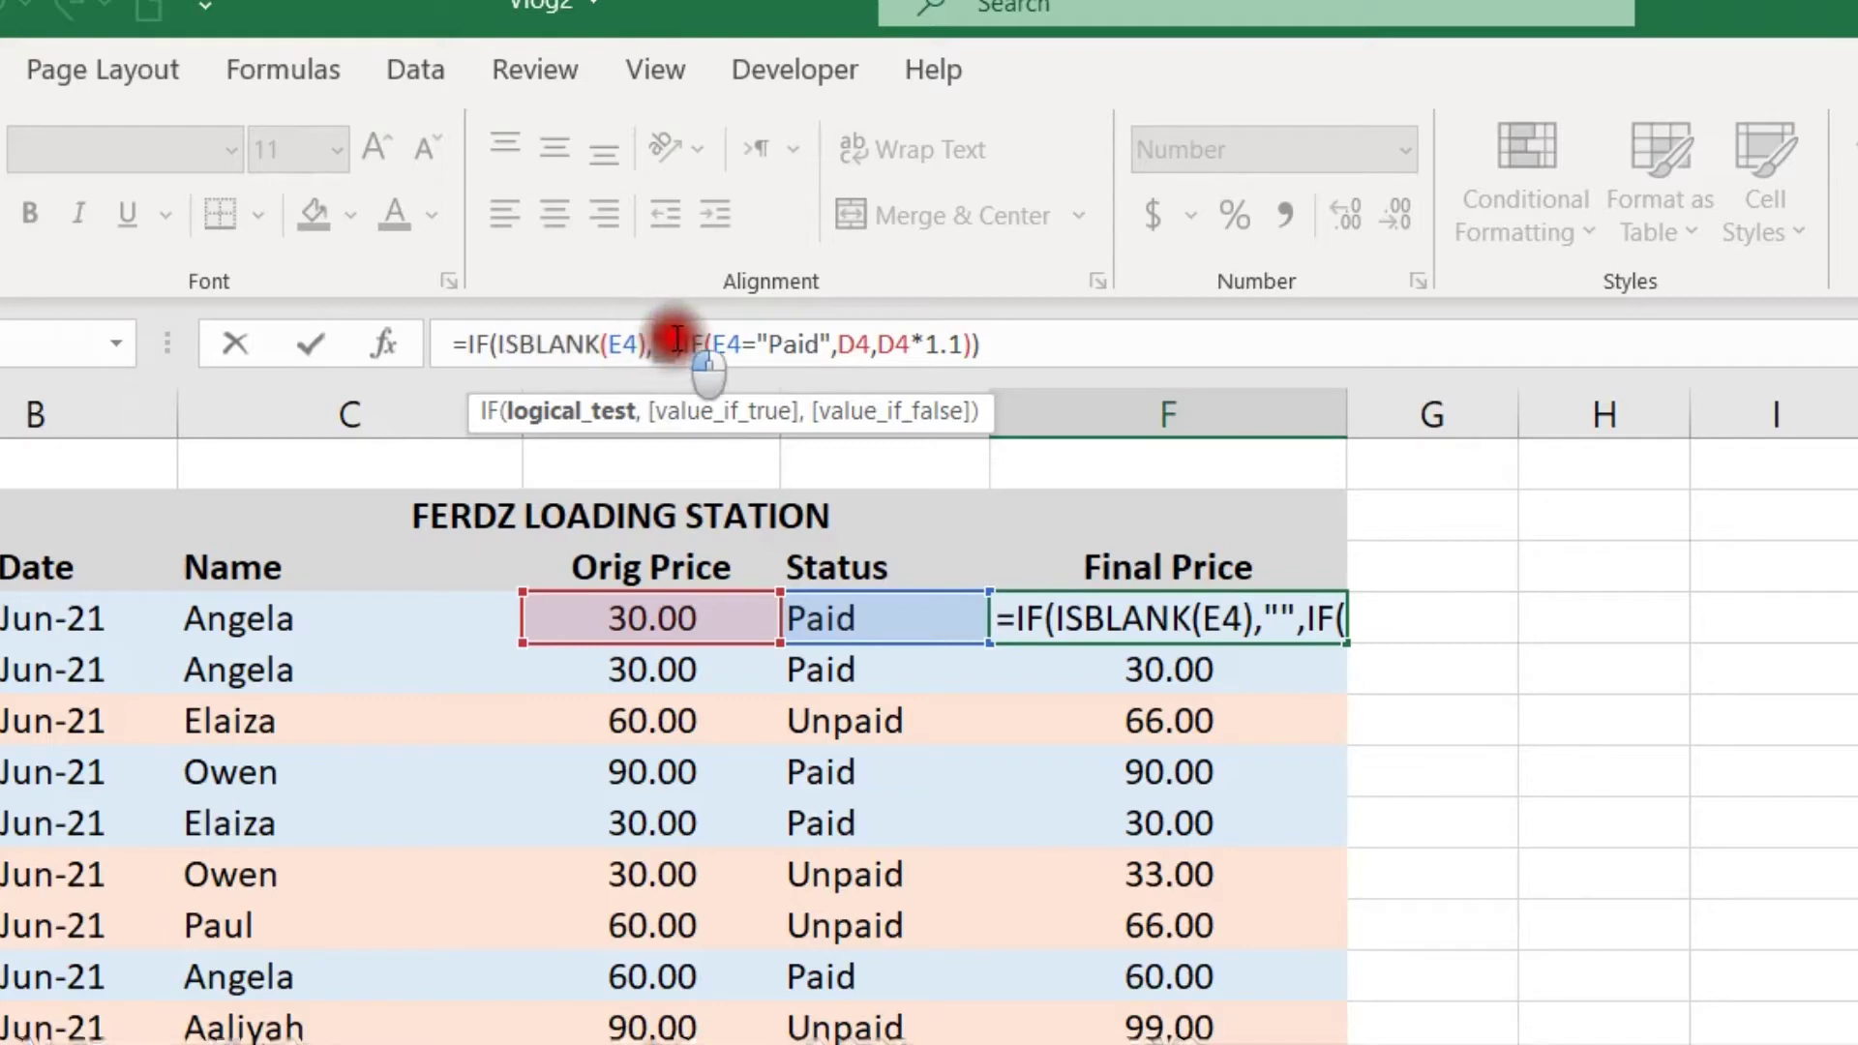
{"action": "left_click_drag", "start_coordinate": [655, 345], "coordinate": [672, 345]}
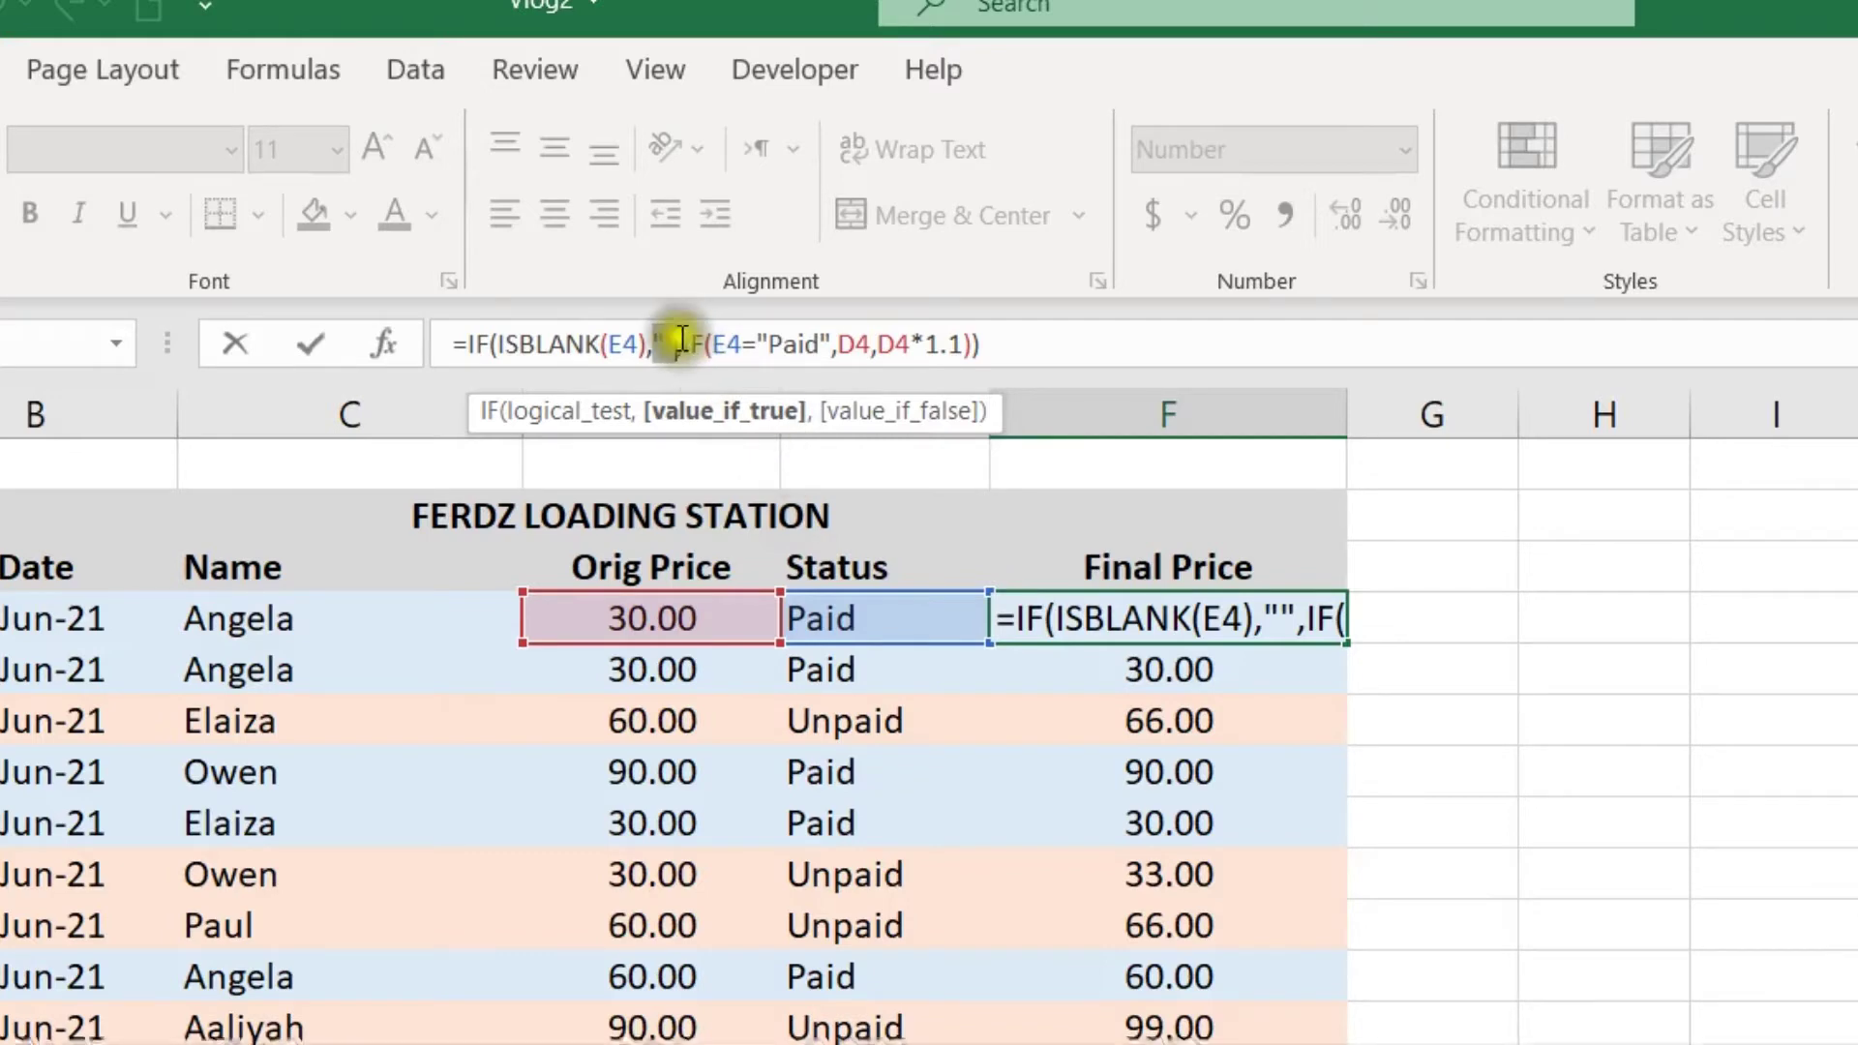
{"action": "left_click_drag", "start_coordinate": [683, 341], "coordinate": [970, 339]}
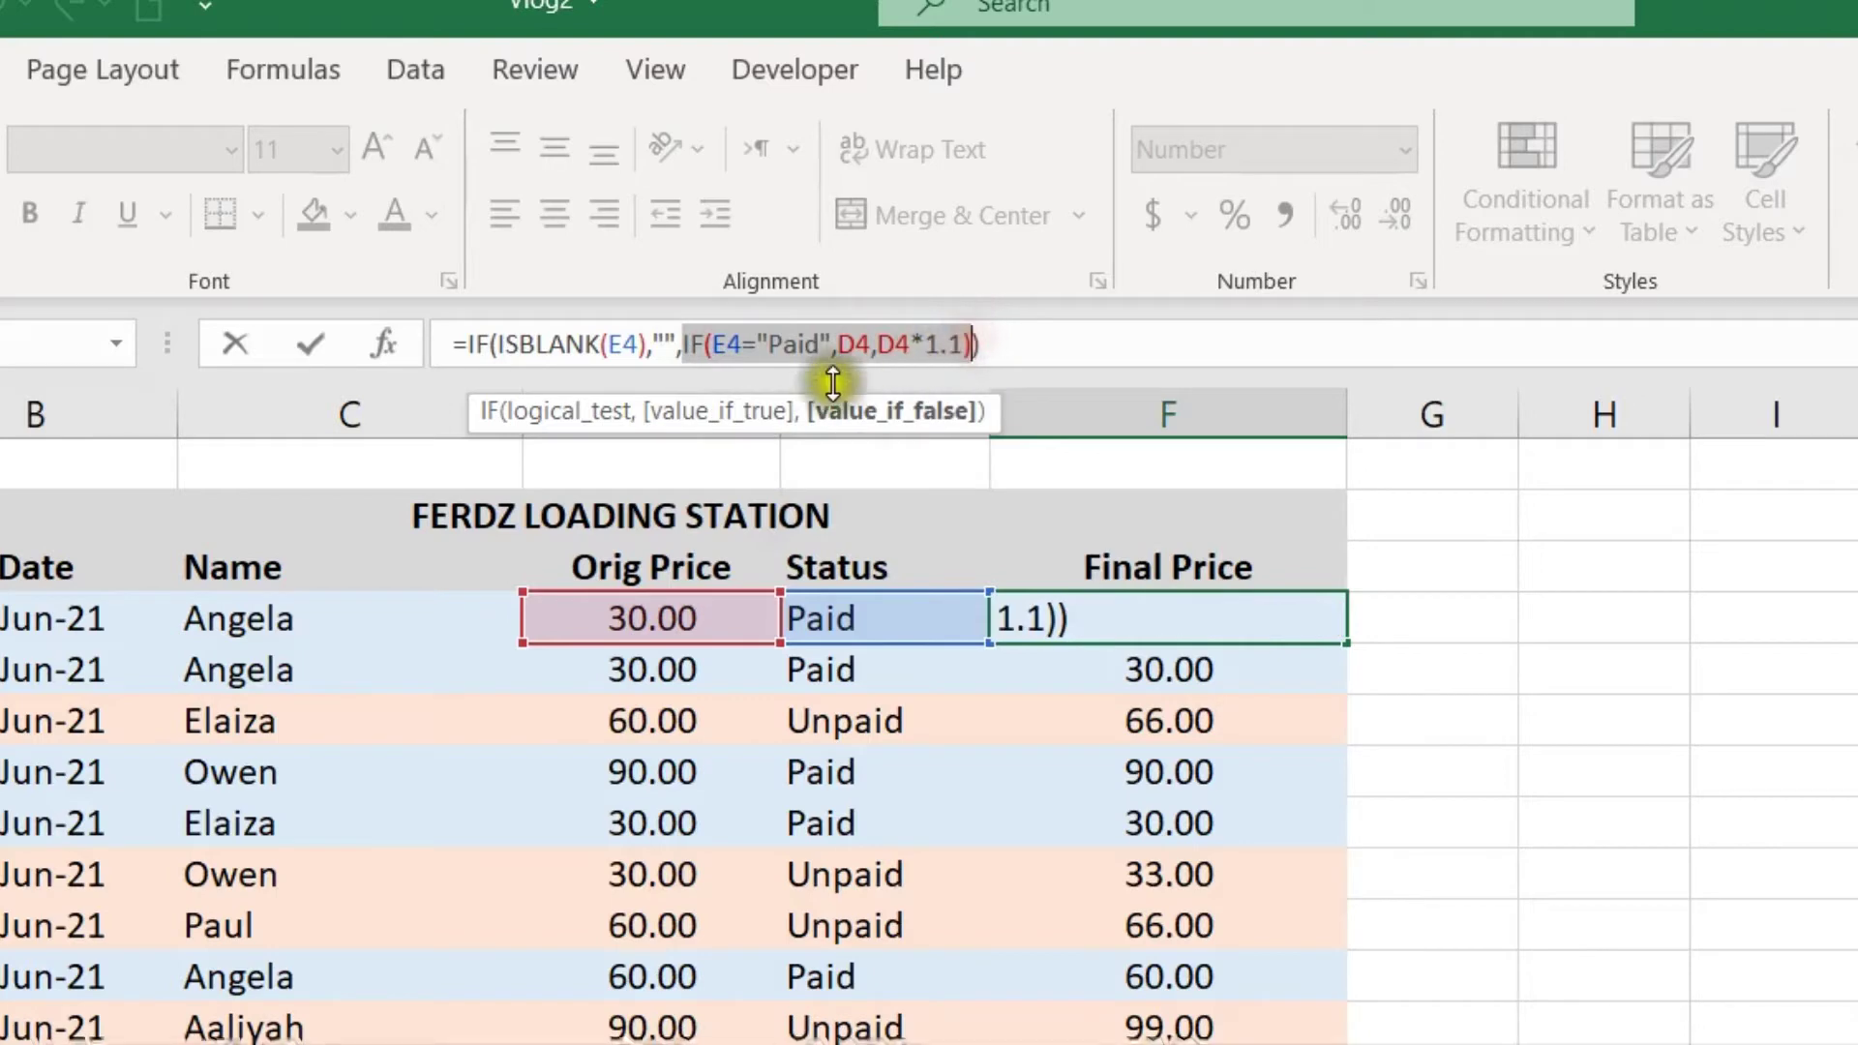
Examine the nested IF in F4 and F5, covering its "Paid" test, the original price result and the price times 1.1.
{"action": "left_click_drag", "start_coordinate": [714, 345], "coordinate": [822, 343]}
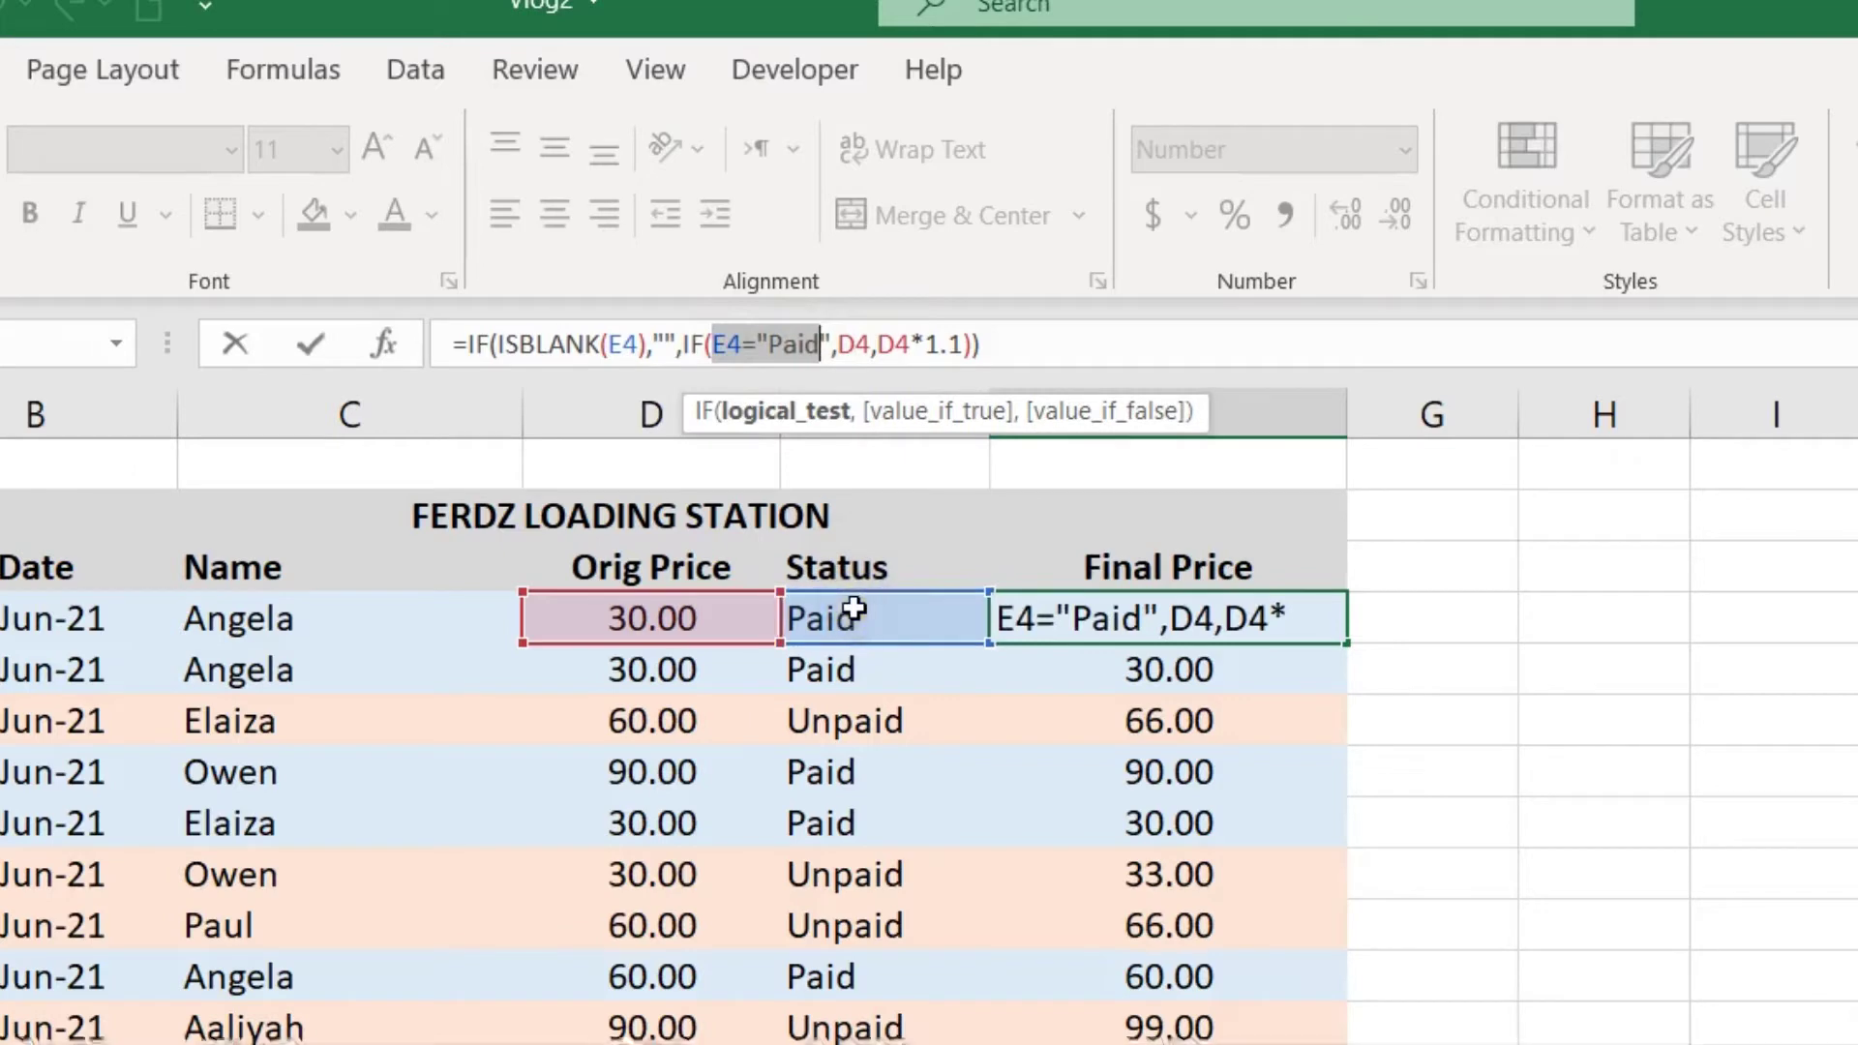
{"action": "left_click", "coordinate": [856, 344]}
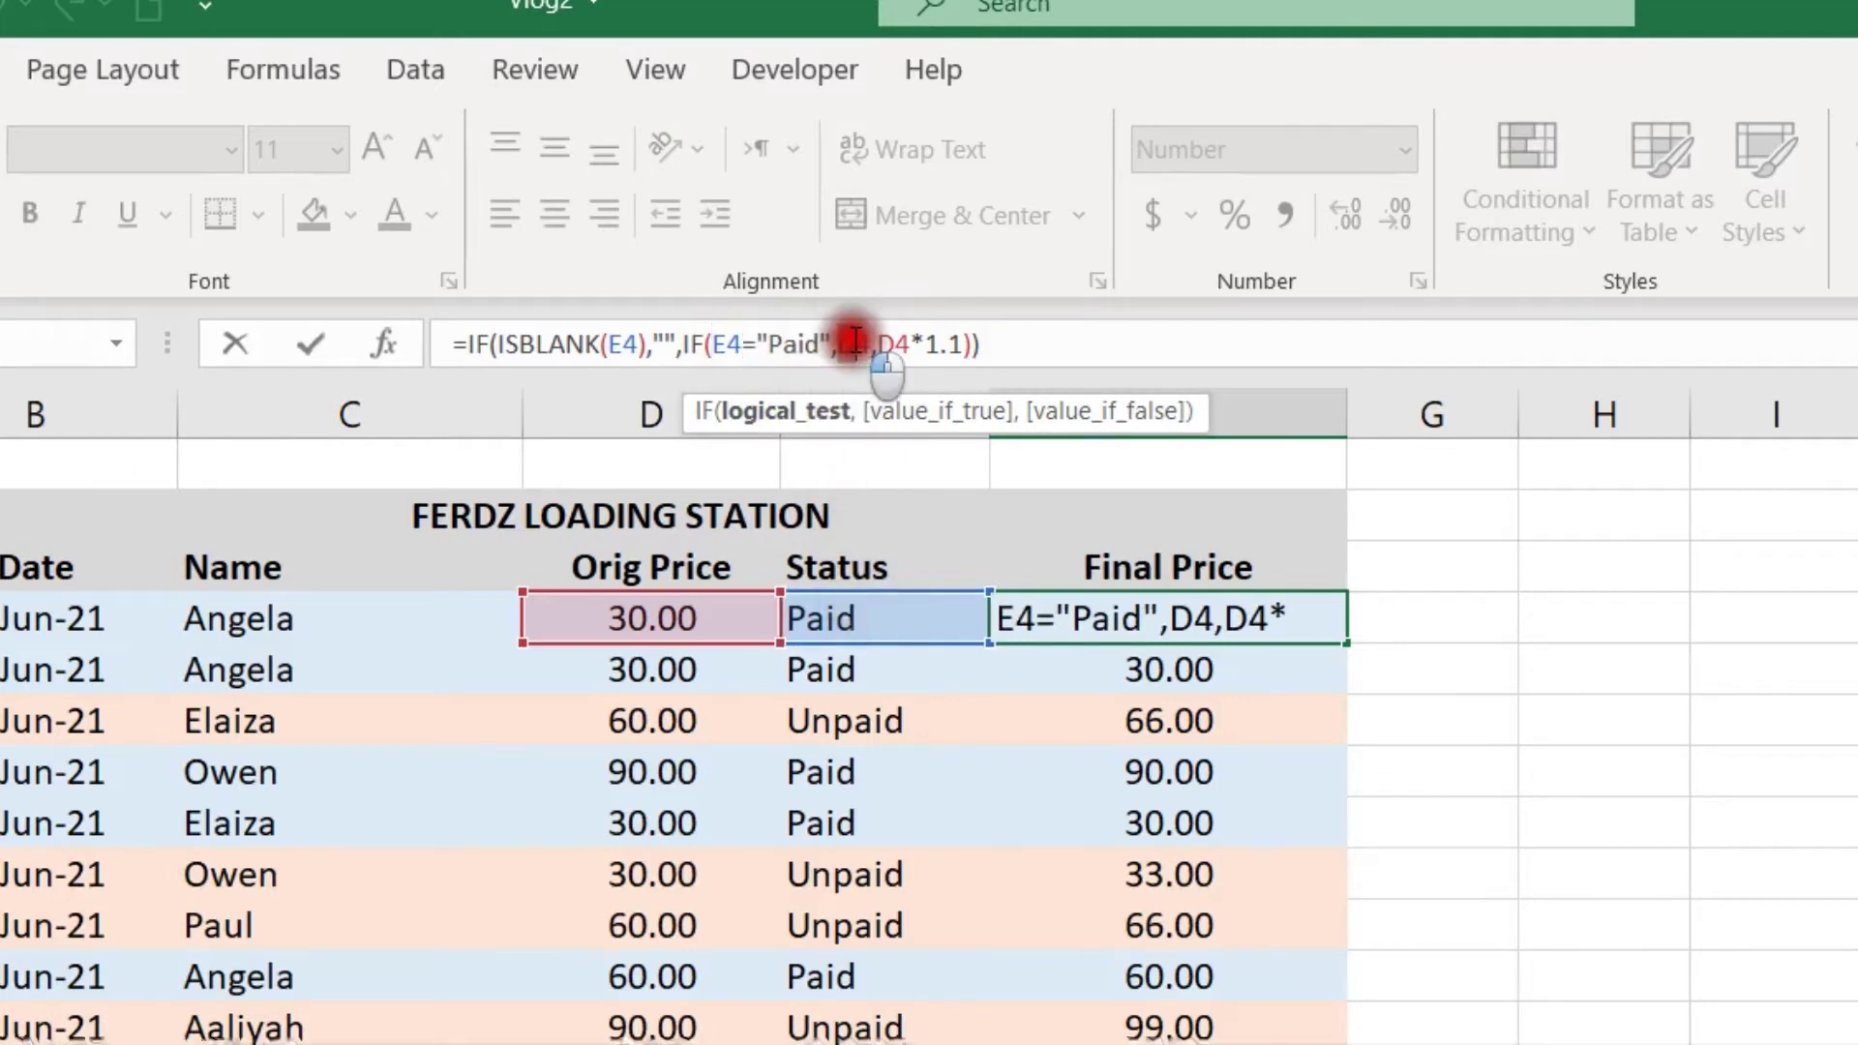
{"action": "double_click", "coordinate": [866, 344]}
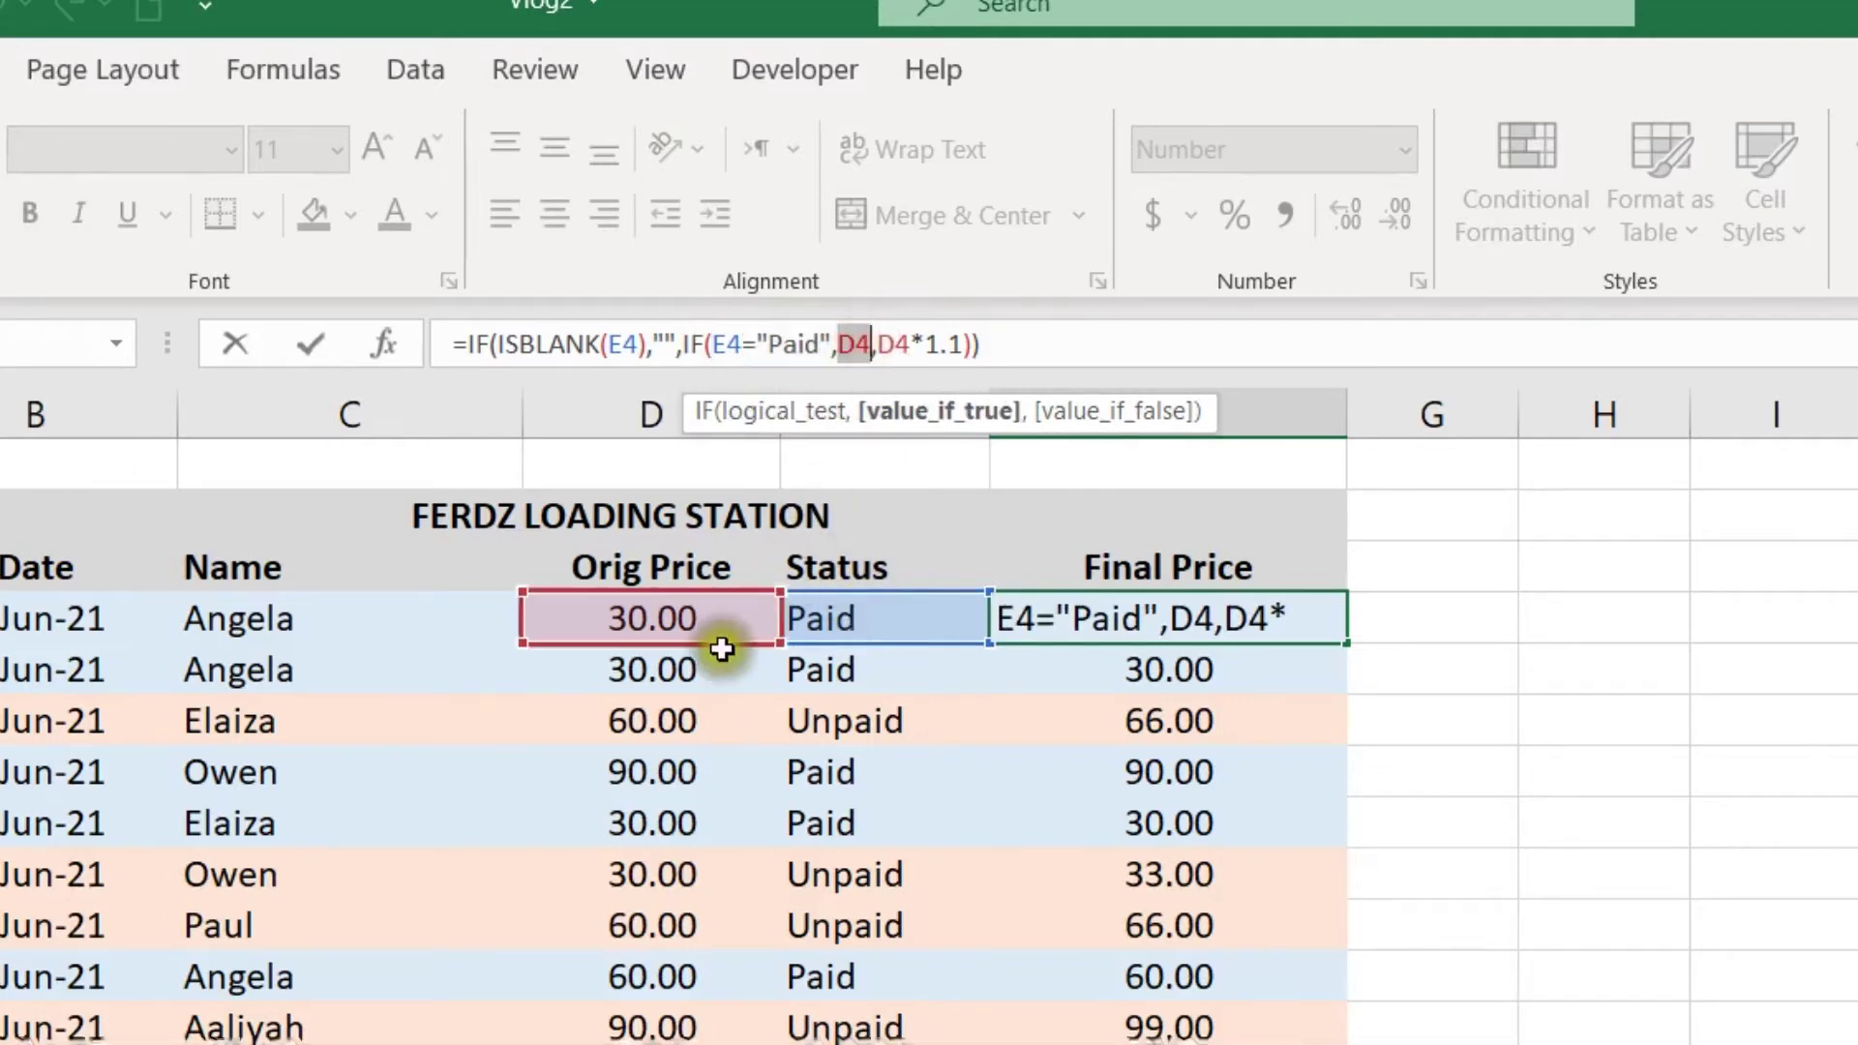
{"action": "left_click", "coordinate": [892, 340]}
{"action": "left_click_drag", "start_coordinate": [892, 341], "coordinate": [962, 344]}
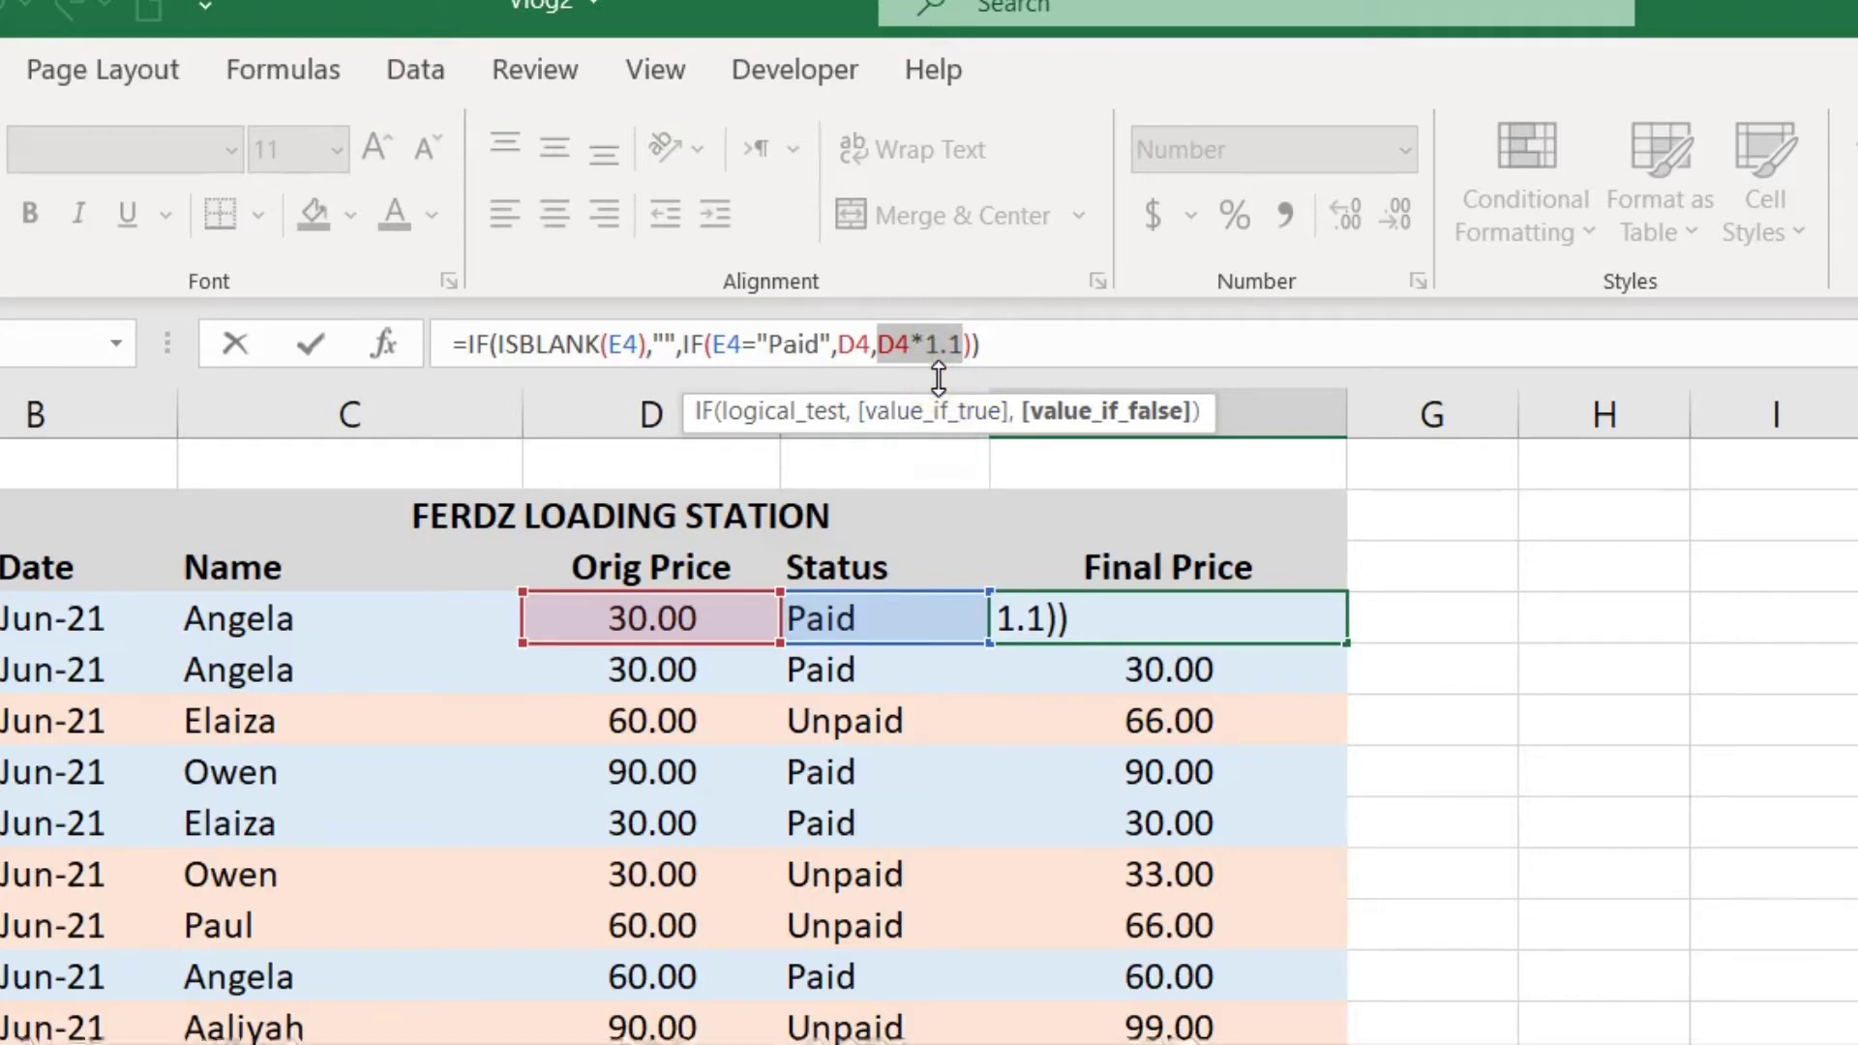
{"action": "key", "text": "Return"}
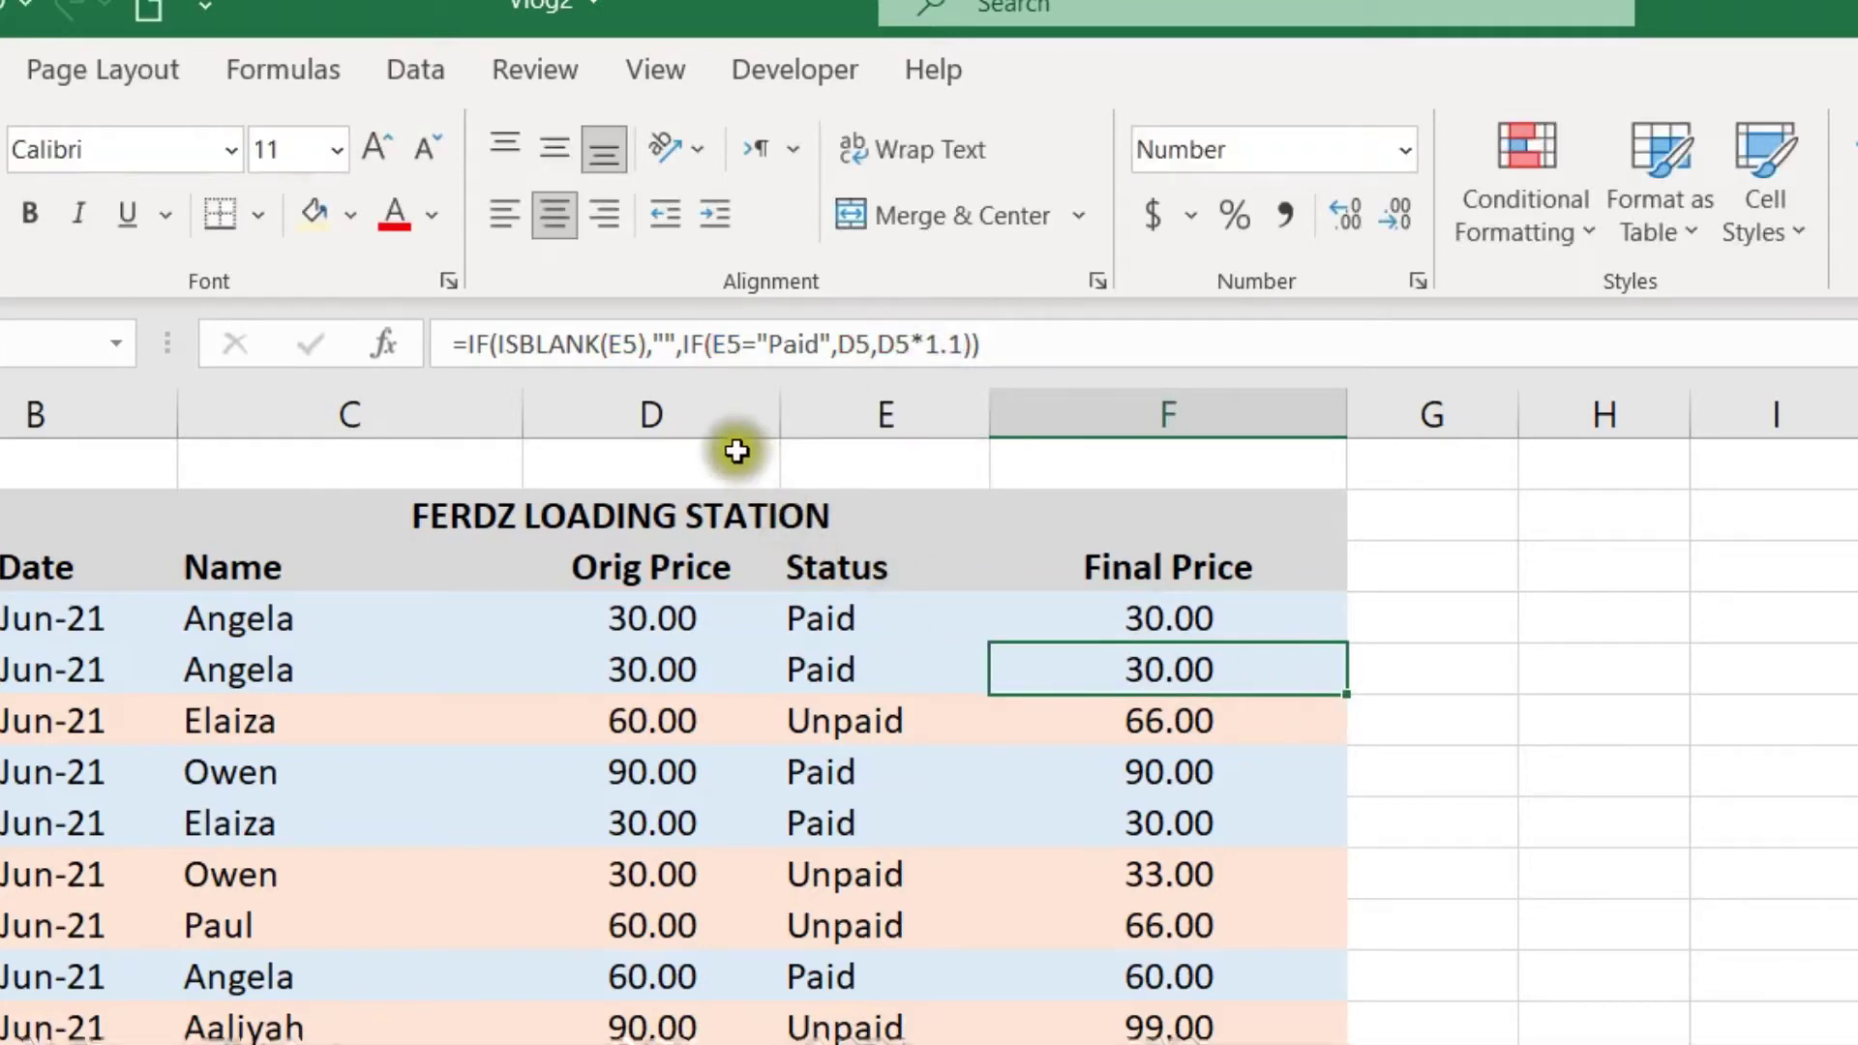
{"action": "left_click_drag", "start_coordinate": [680, 346], "coordinate": [975, 346]}
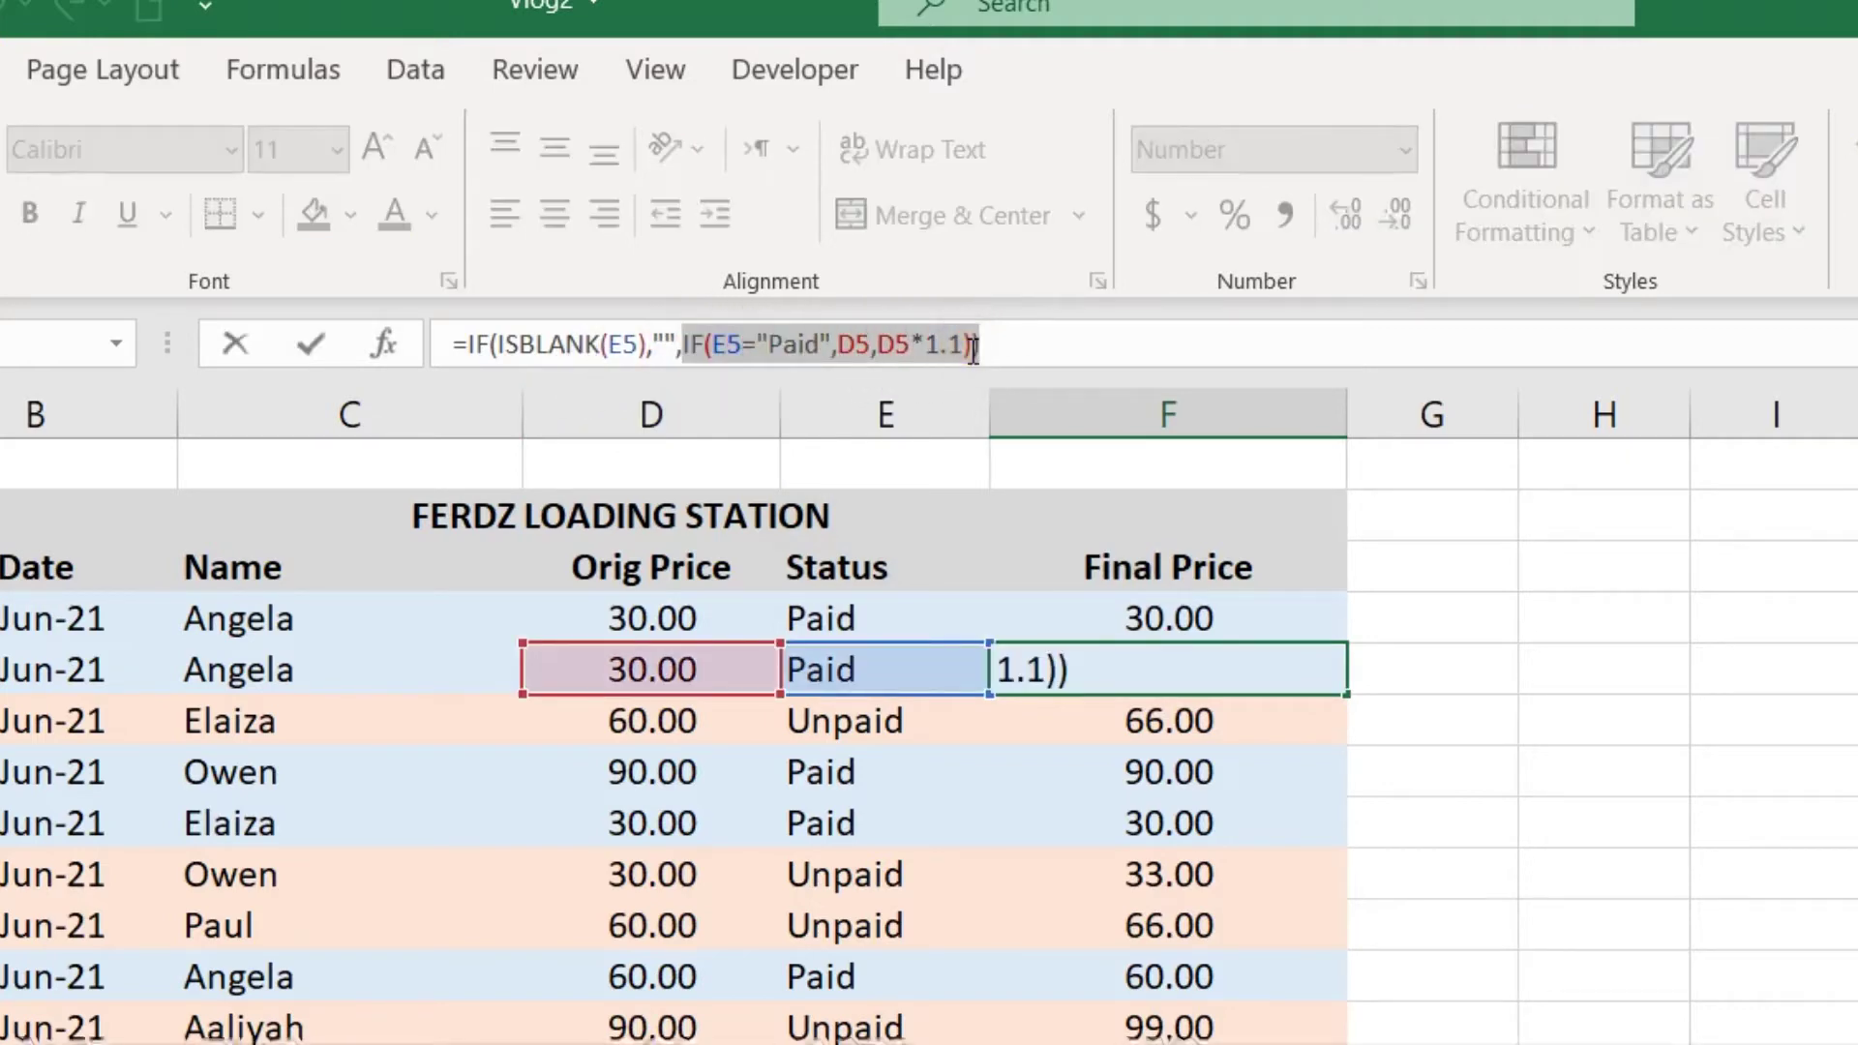
{"action": "key", "text": "Escape"}
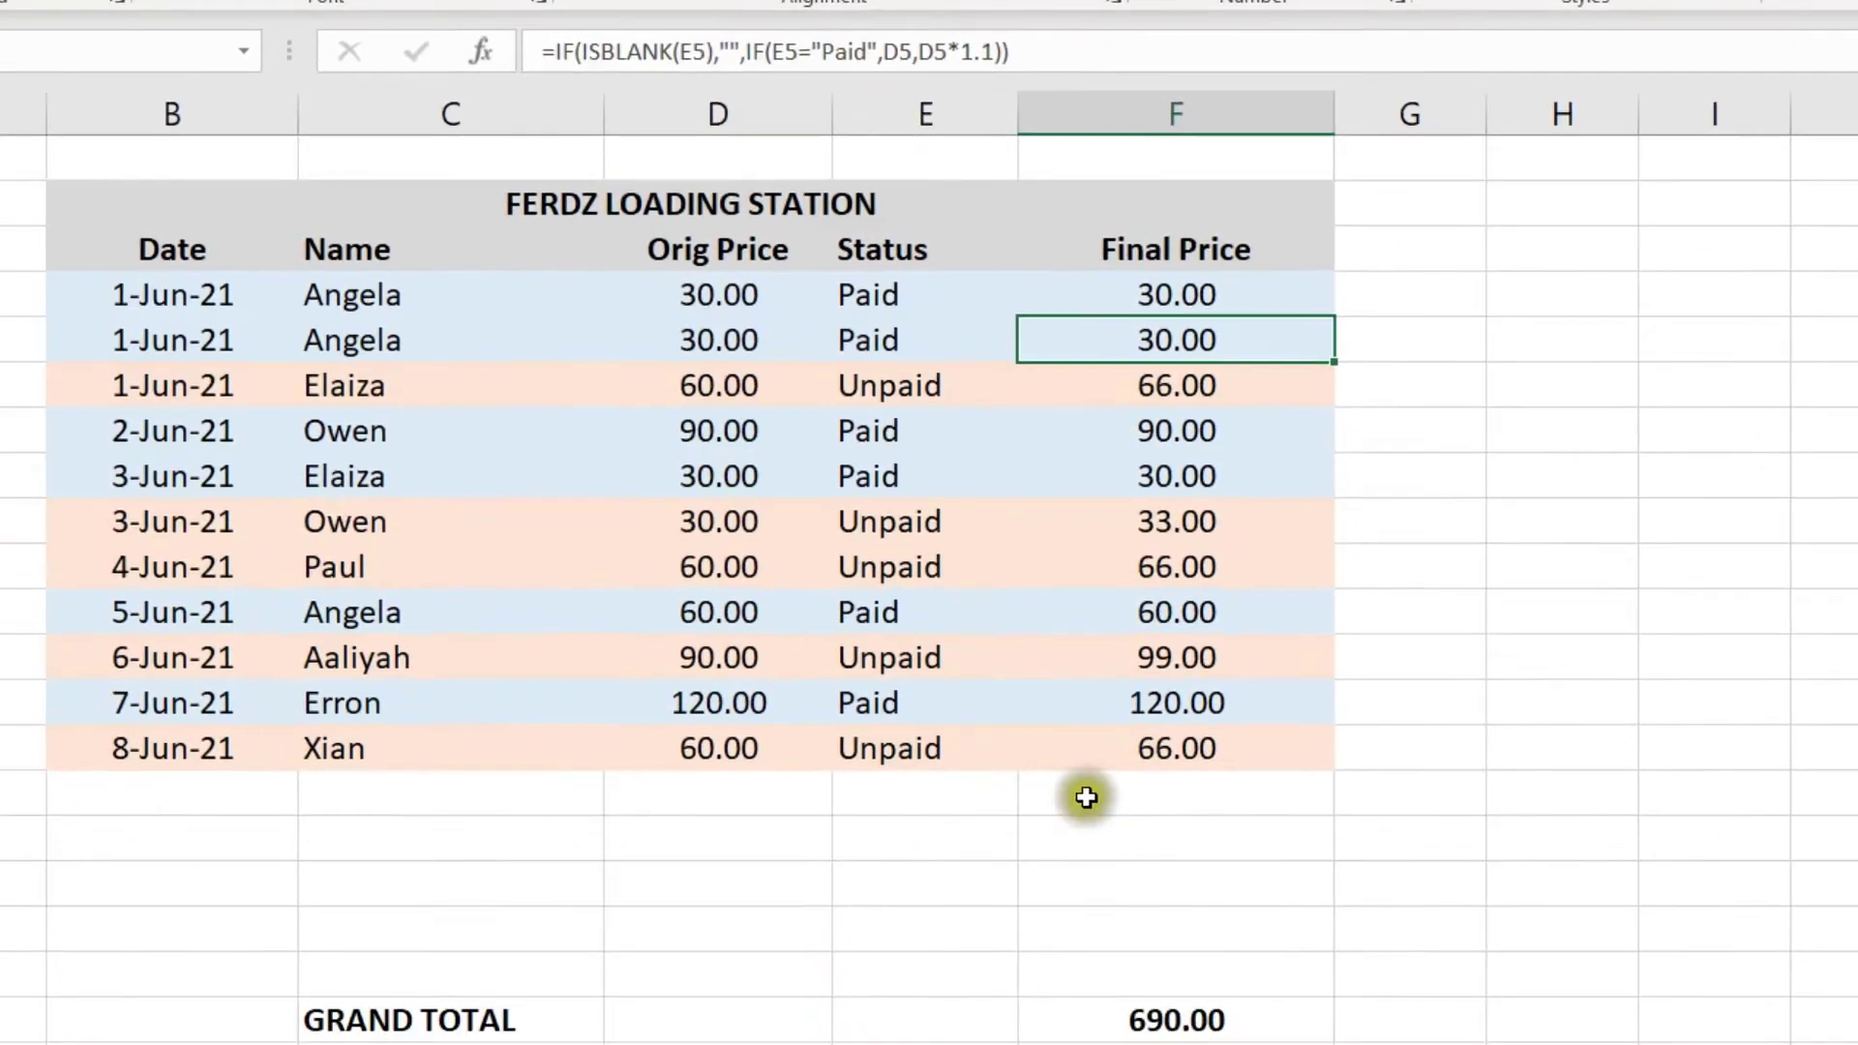
Inspect the Final Price formulas in the empty rows F15 to F18 below the last loading station entry.
{"action": "left_click", "coordinate": [1087, 794]}
{"action": "left_click", "coordinate": [1144, 839]}
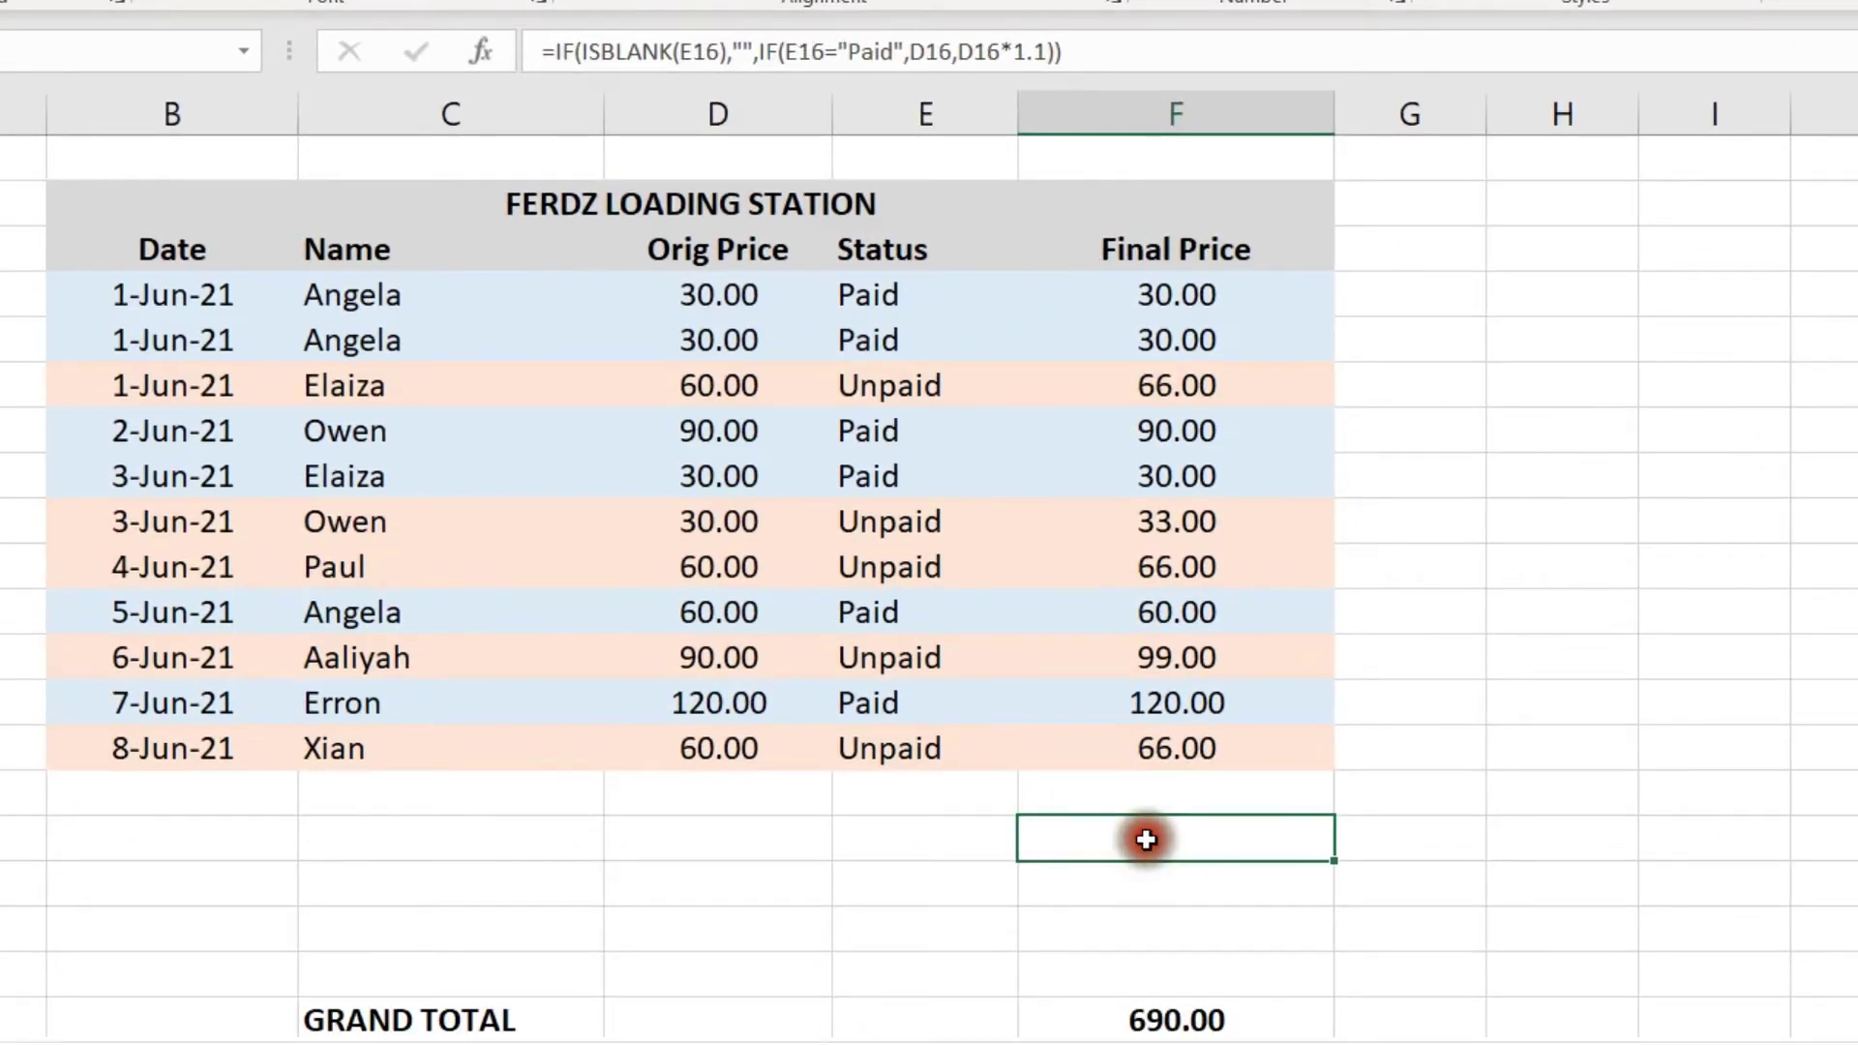
{"action": "left_click", "coordinate": [1172, 879]}
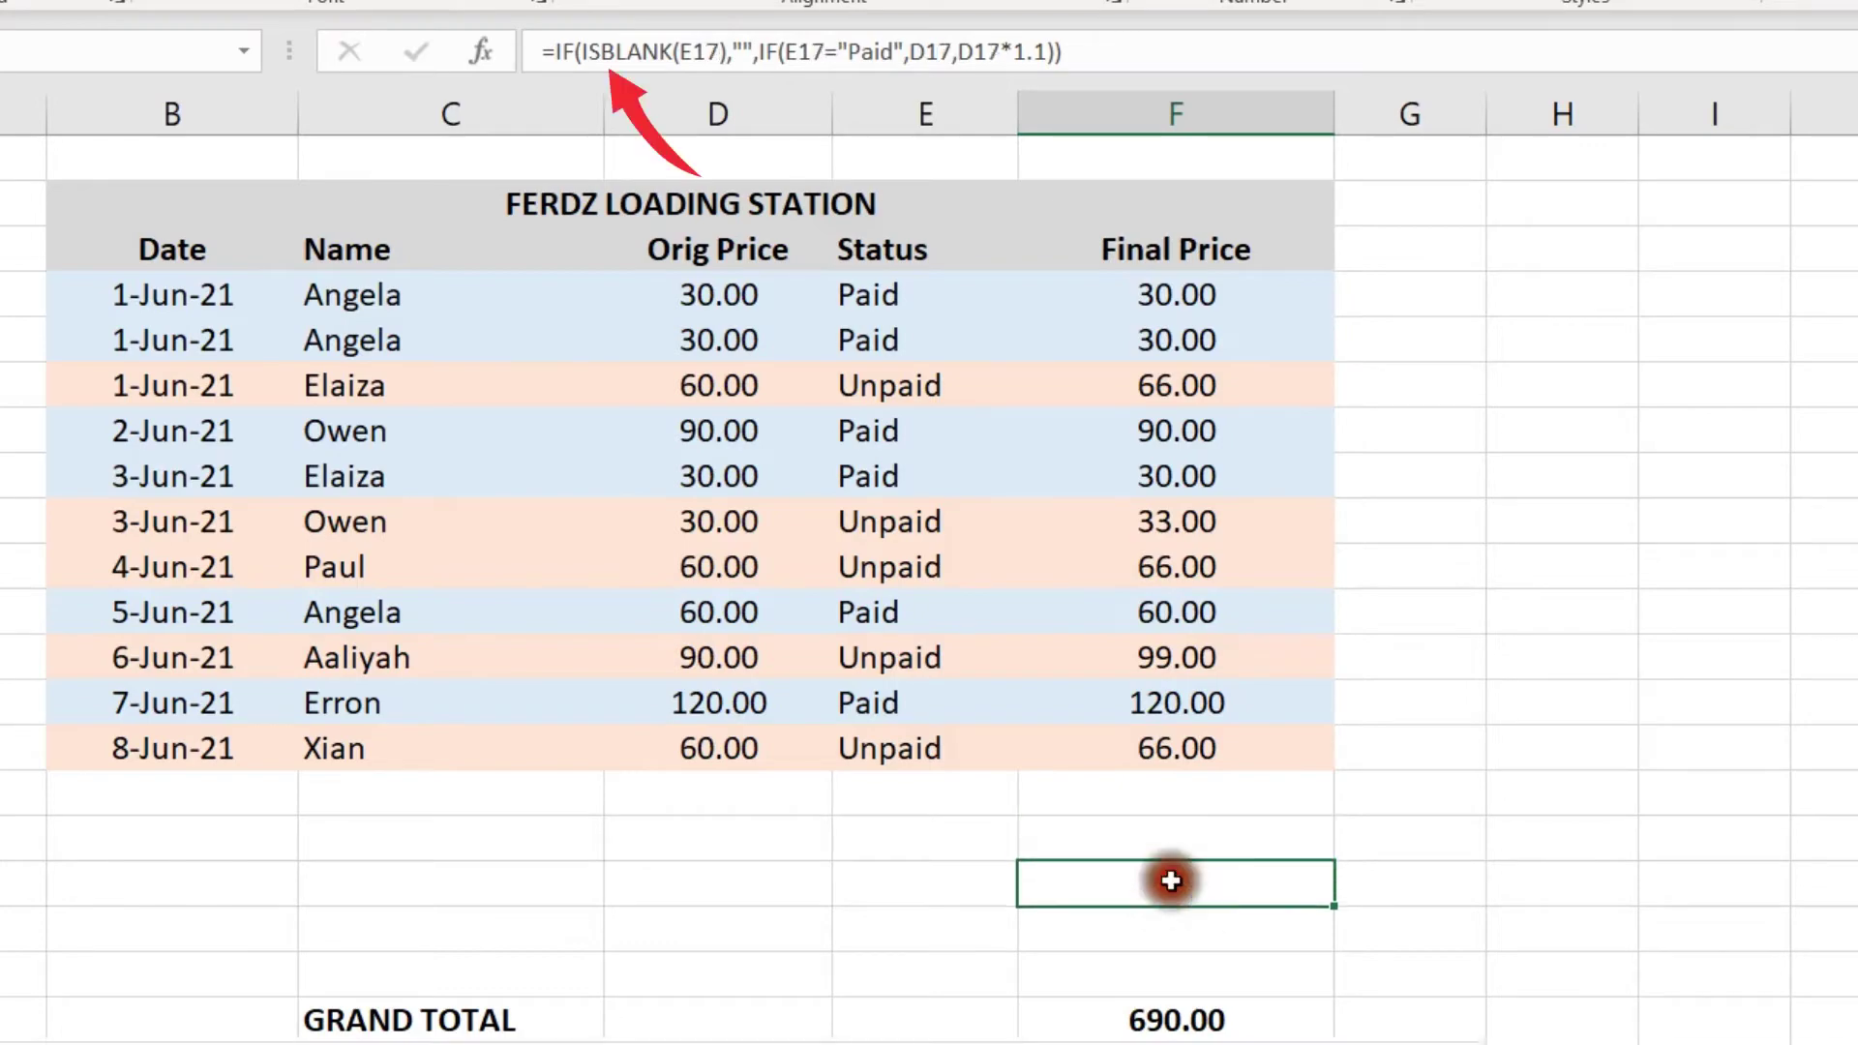
{"action": "left_click", "coordinate": [1161, 930]}
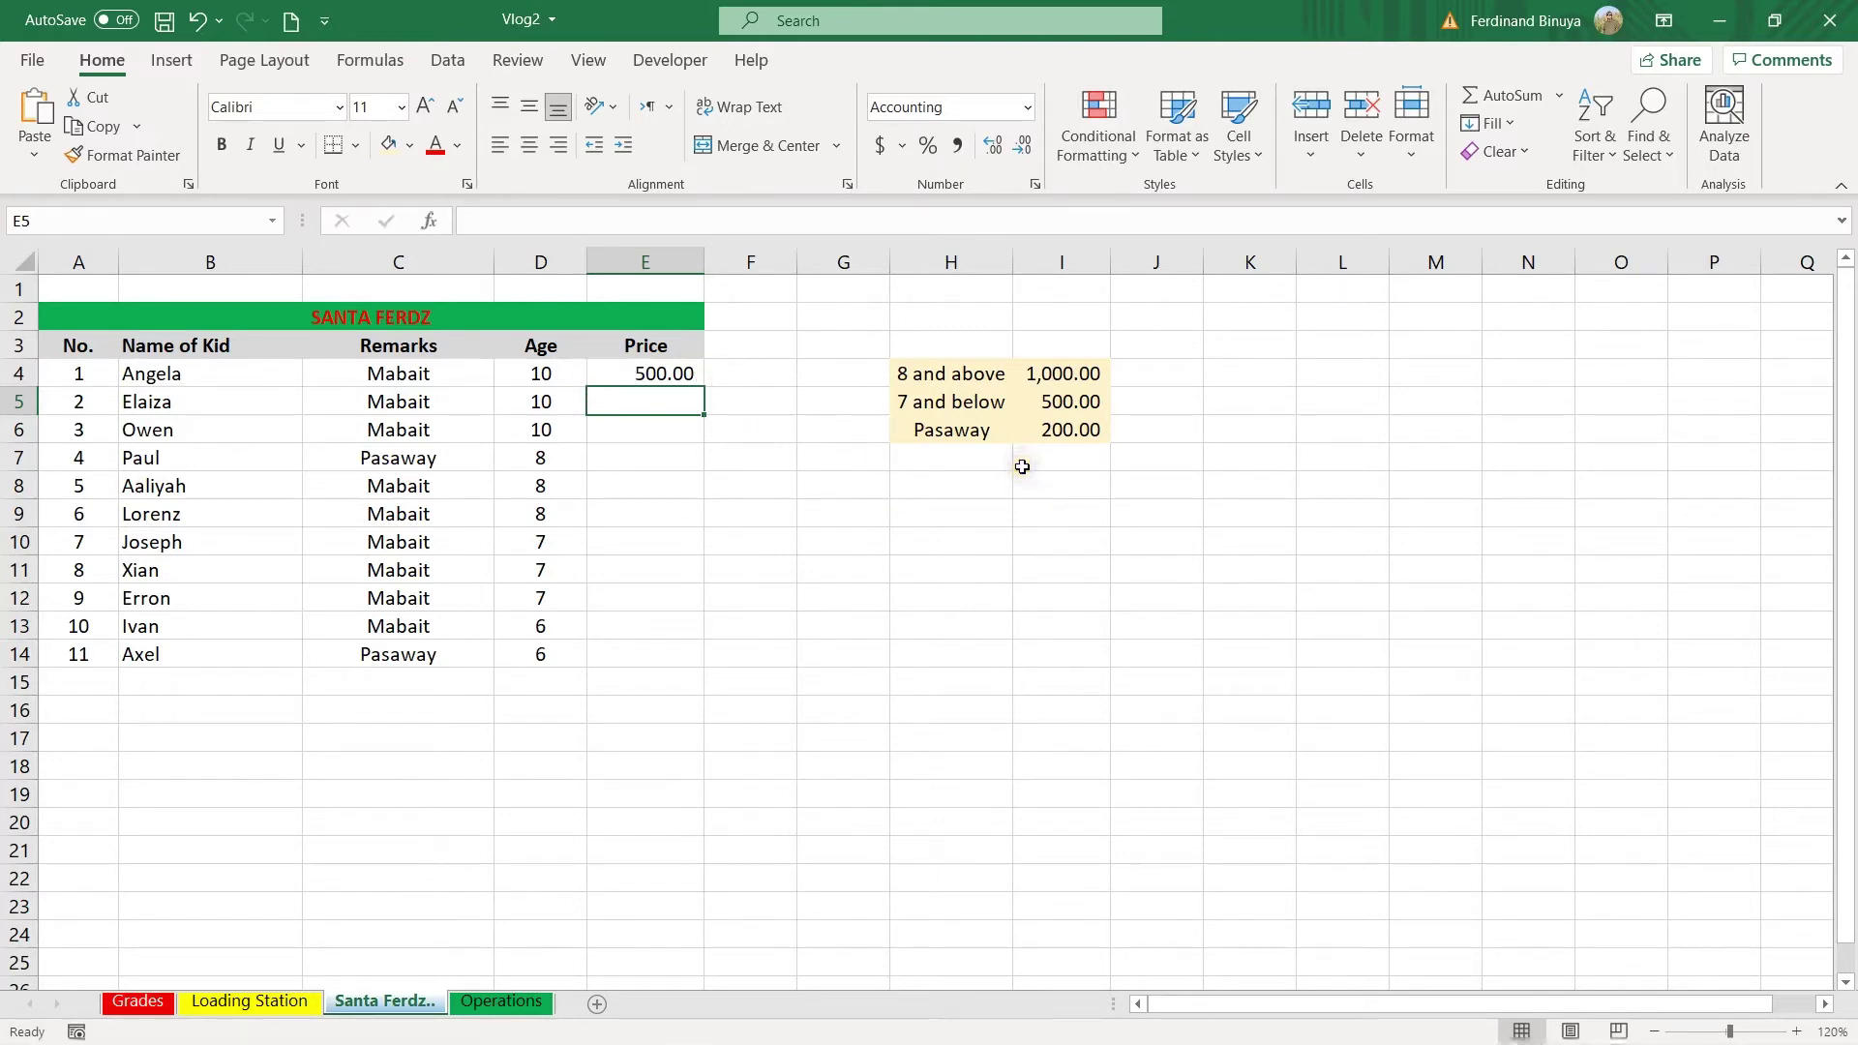
Check the Pasaway price in I6 of the price reference table on the Santa Ferdz sheet.
{"action": "left_click", "coordinate": [1052, 427]}
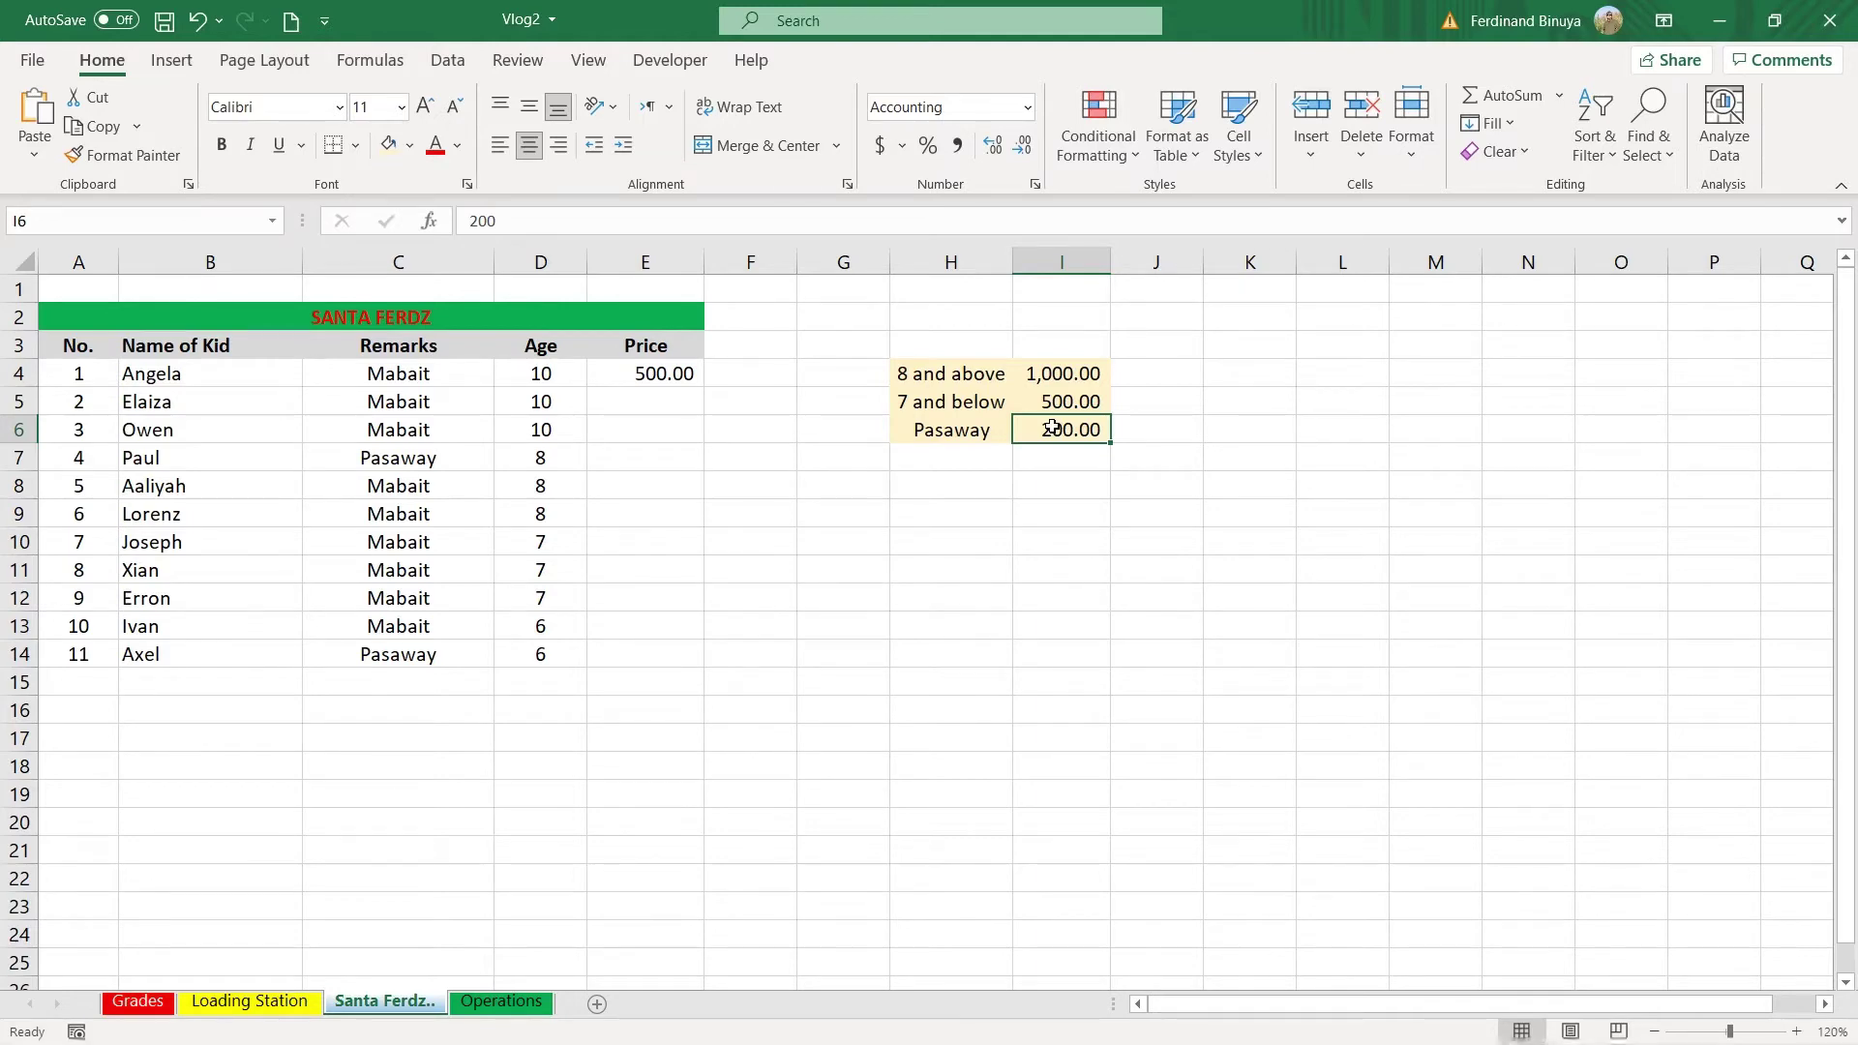
Review the price reference table in H4:I6, covering the 8 and above, 7 and below and Pasaway prices.
{"action": "left_click", "coordinate": [1037, 373]}
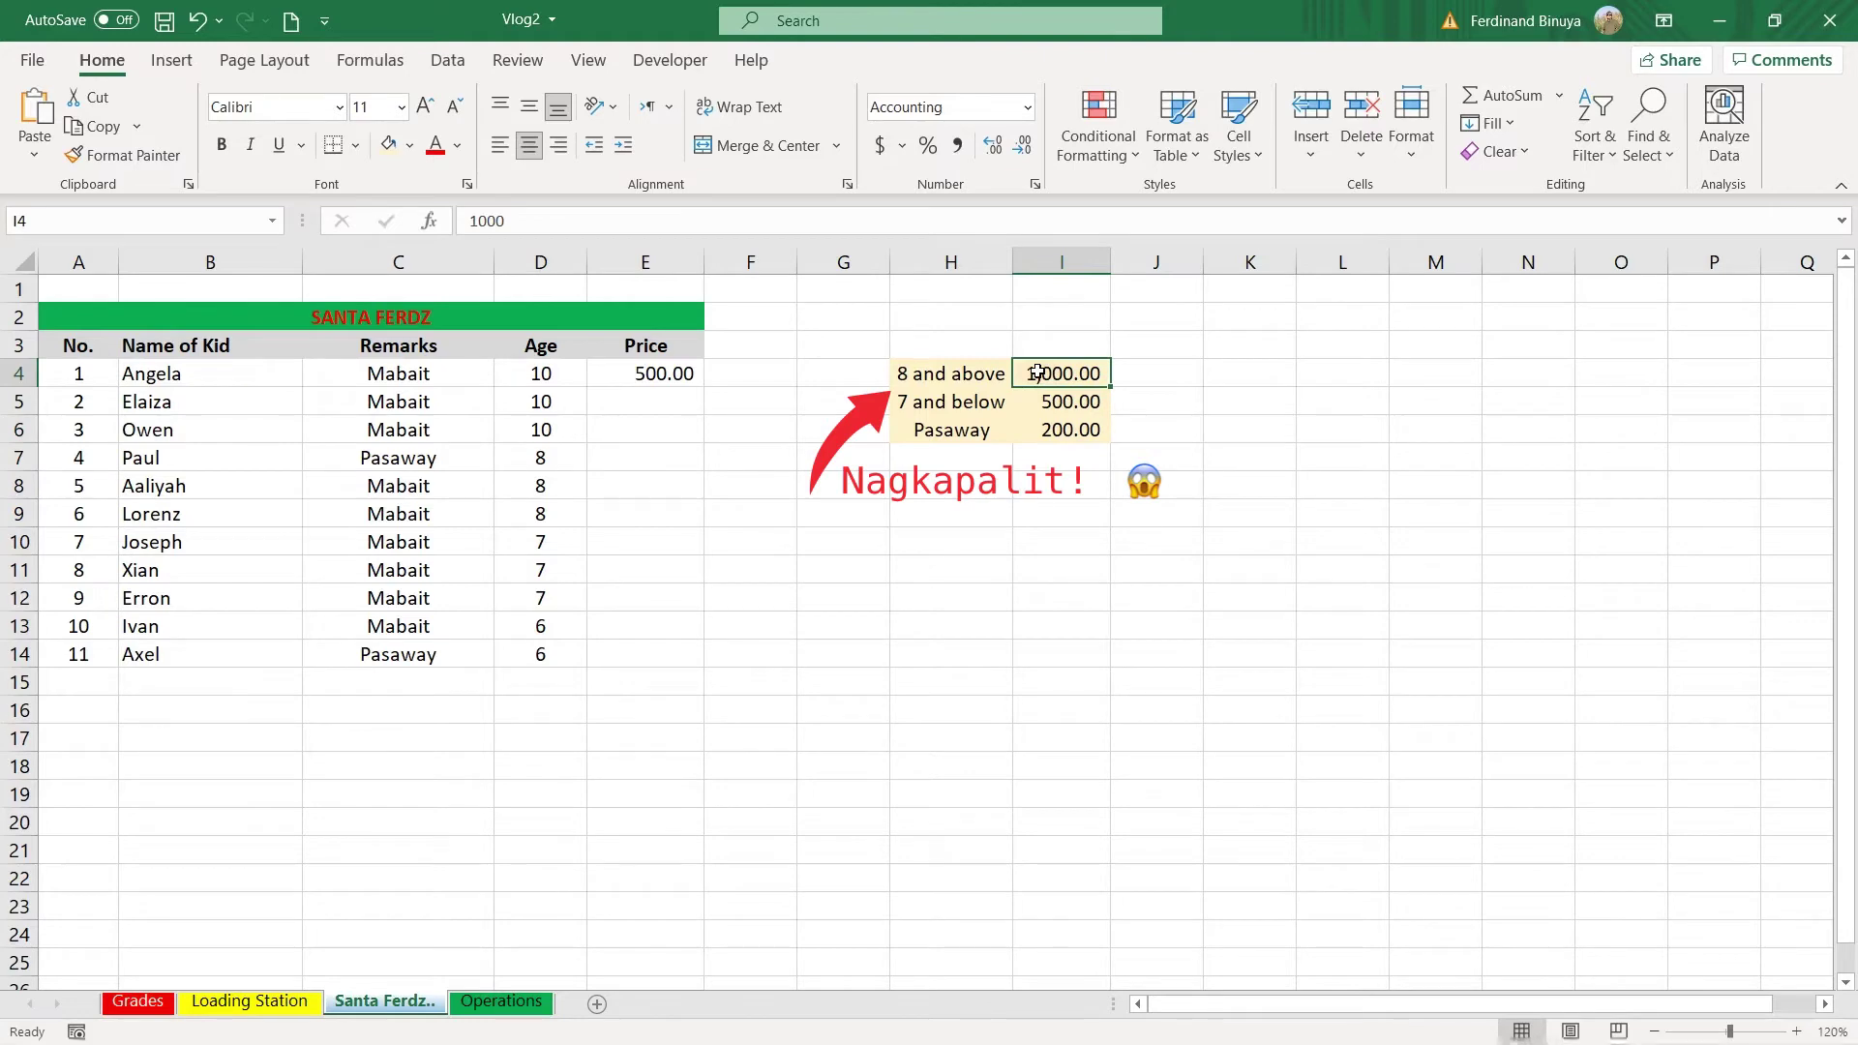
{"action": "left_click", "coordinate": [1048, 403]}
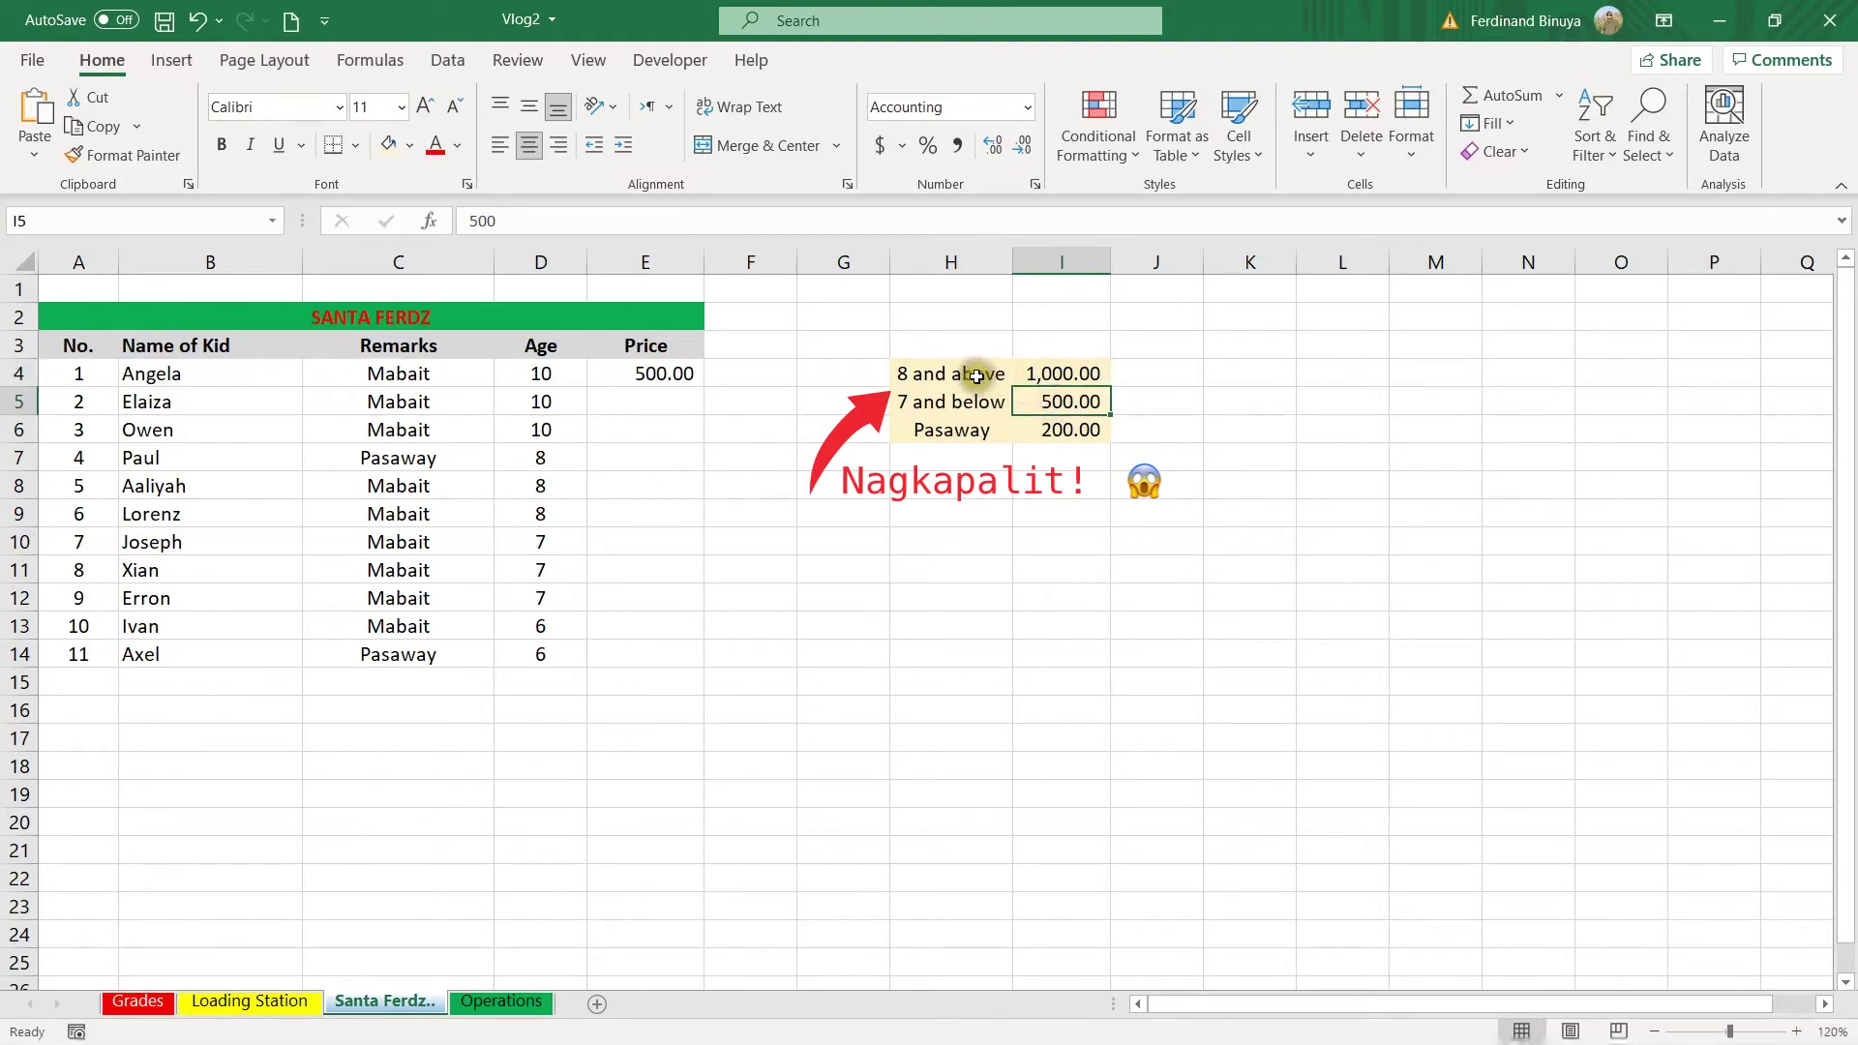
{"action": "left_click_drag", "start_coordinate": [976, 376], "coordinate": [1015, 421]}
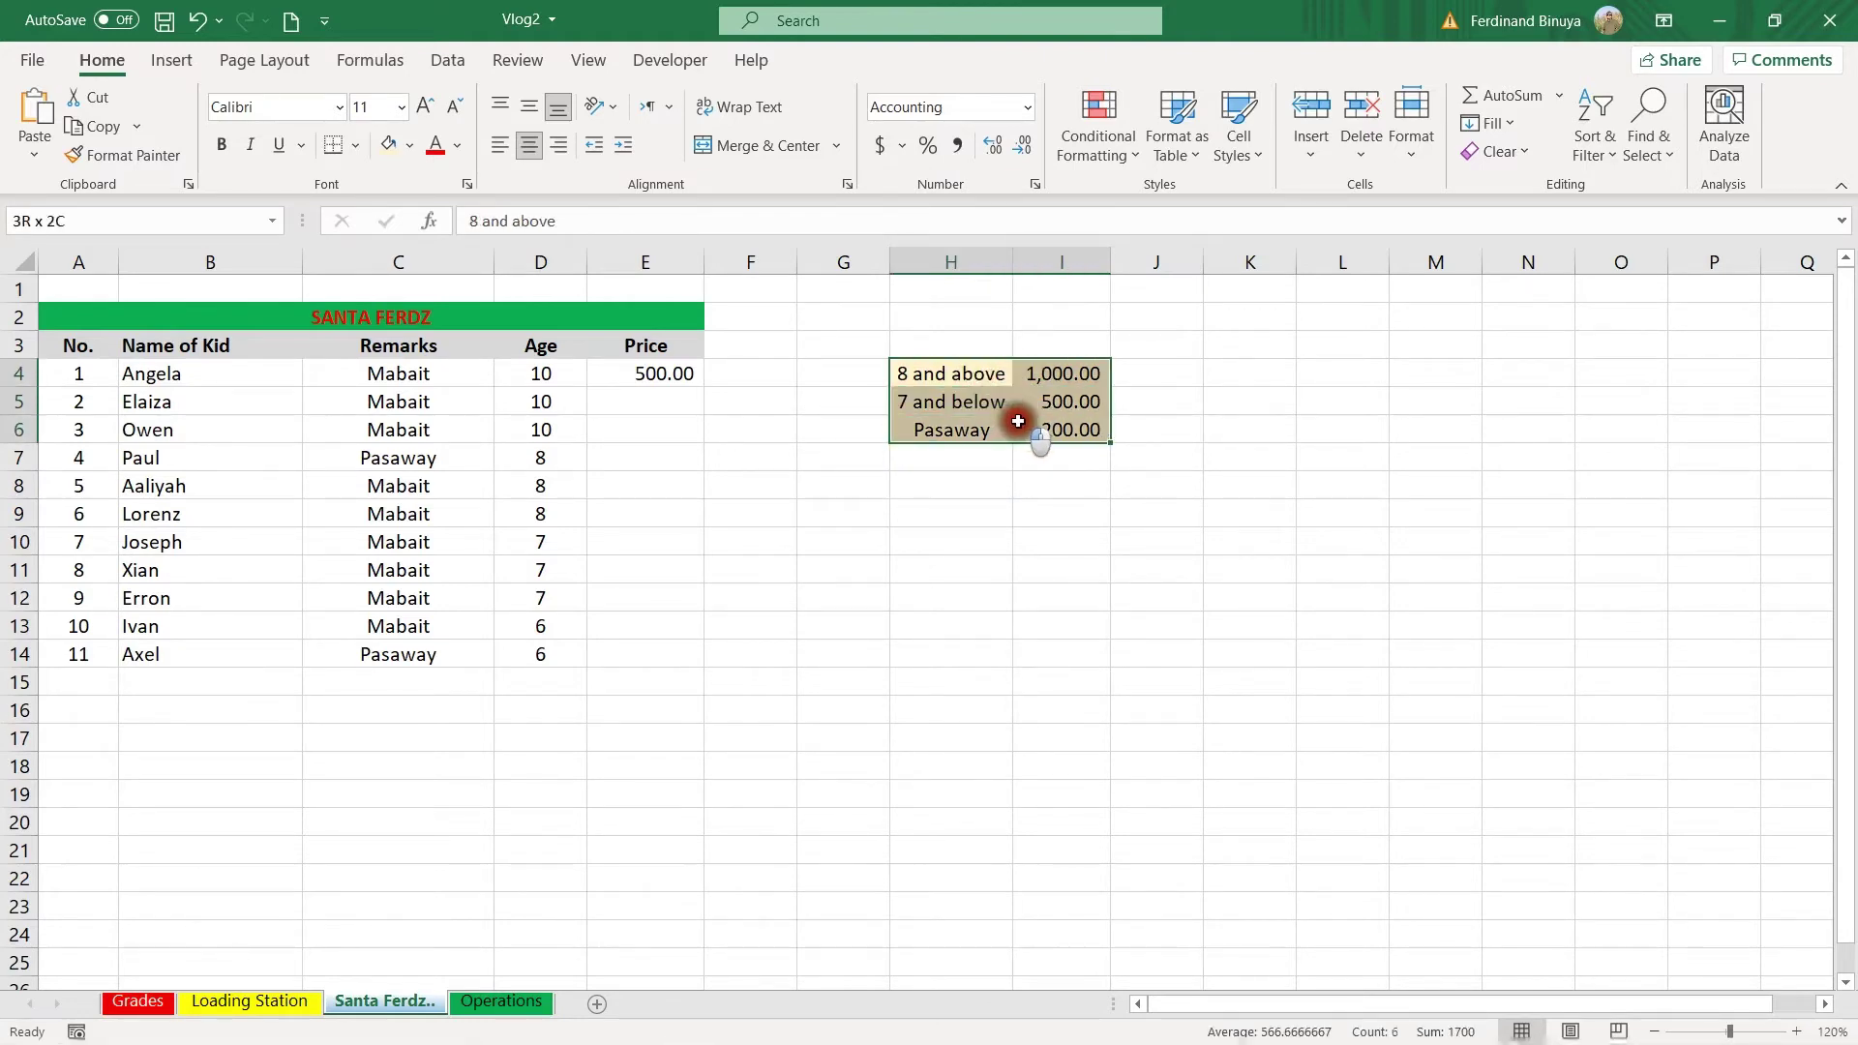
{"action": "left_click_drag", "start_coordinate": [1019, 421], "coordinate": [1018, 421]}
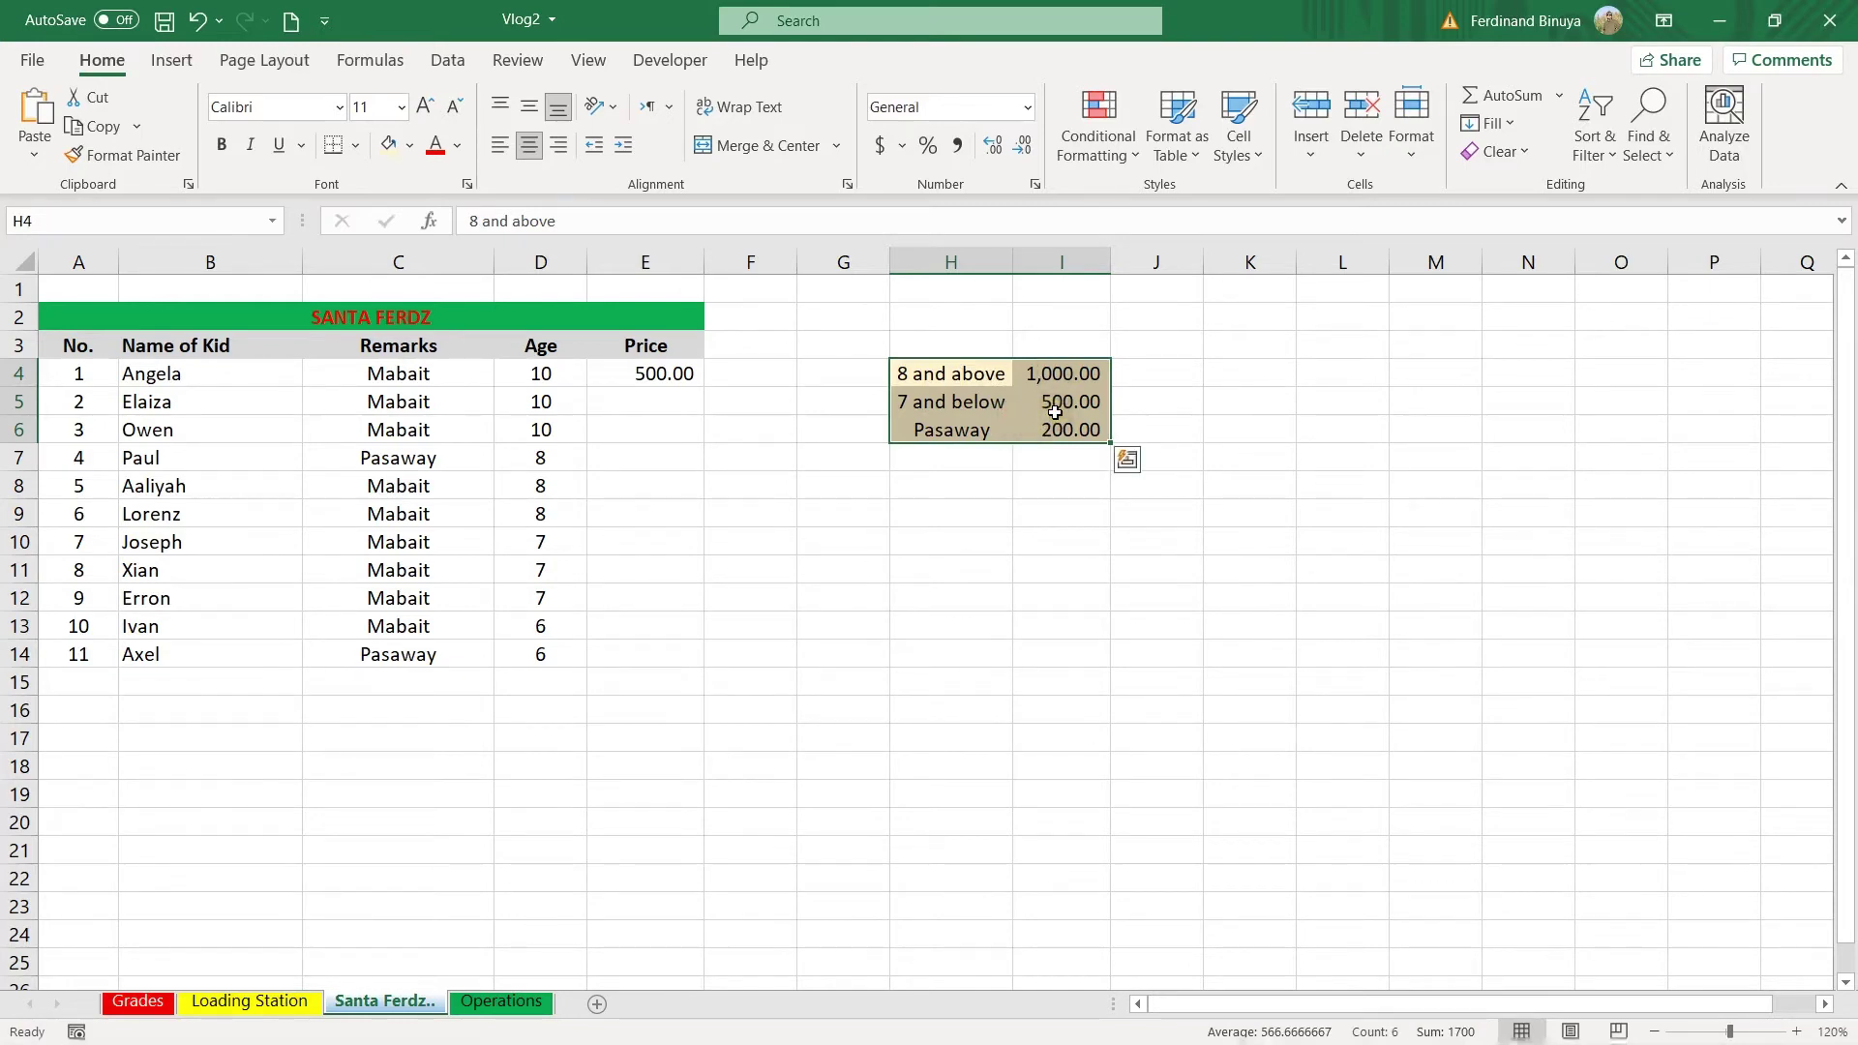
Examine the Price formula in E4, covering the outer IF's "Pasaway" test on C4 and its I$6 result.
{"action": "left_click", "coordinate": [674, 374]}
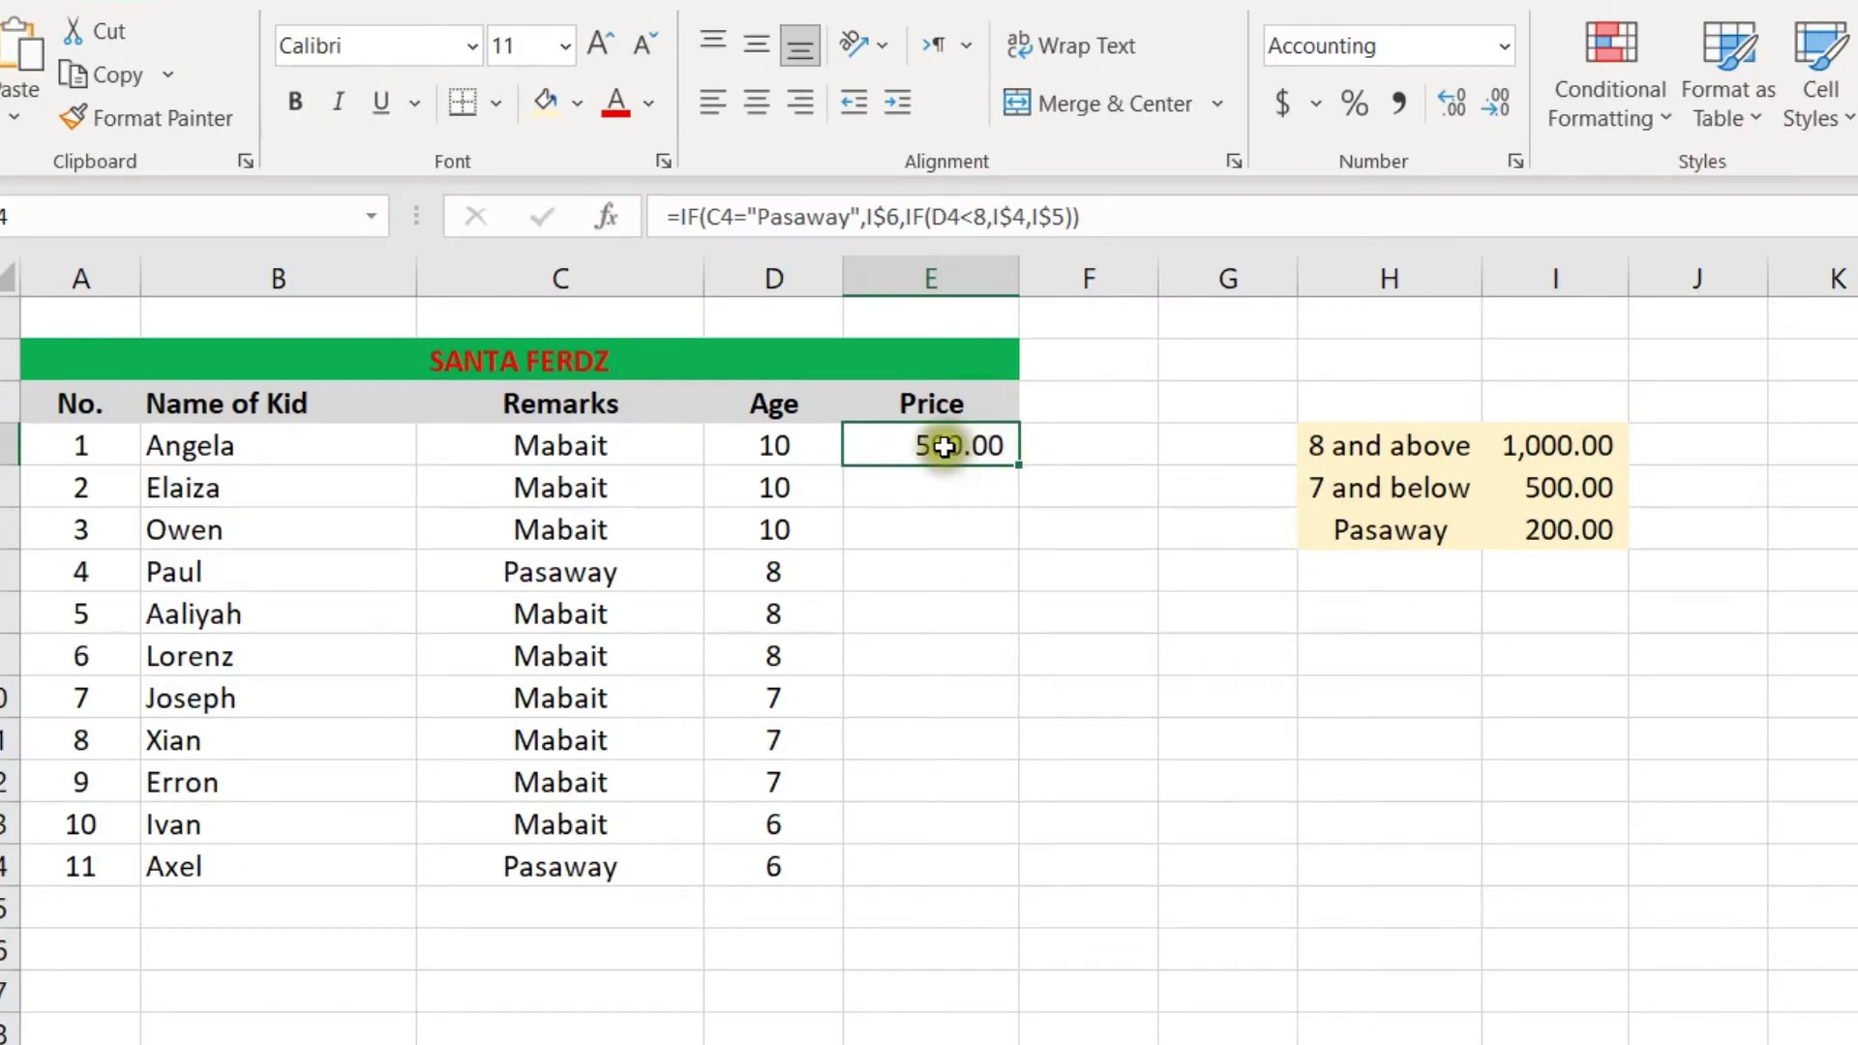
{"action": "left_click", "coordinate": [676, 217]}
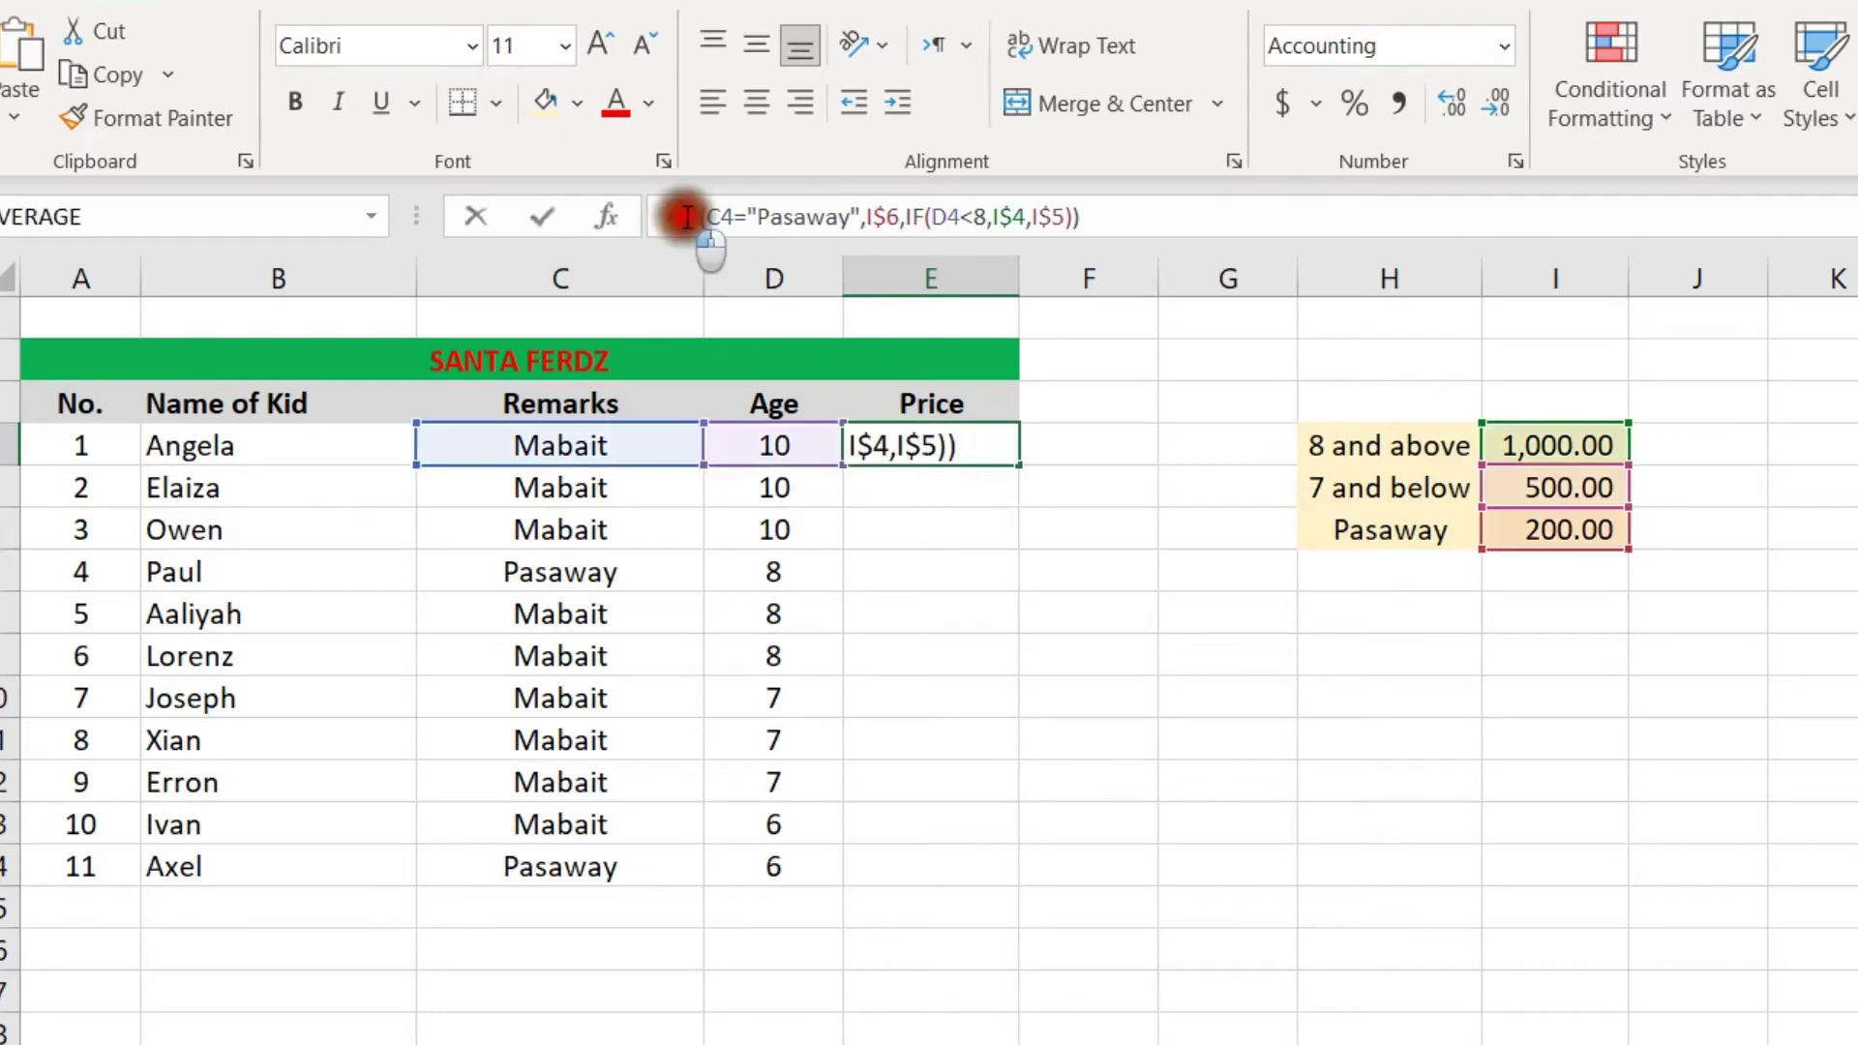
{"action": "left_click_drag", "start_coordinate": [707, 217], "coordinate": [859, 215]}
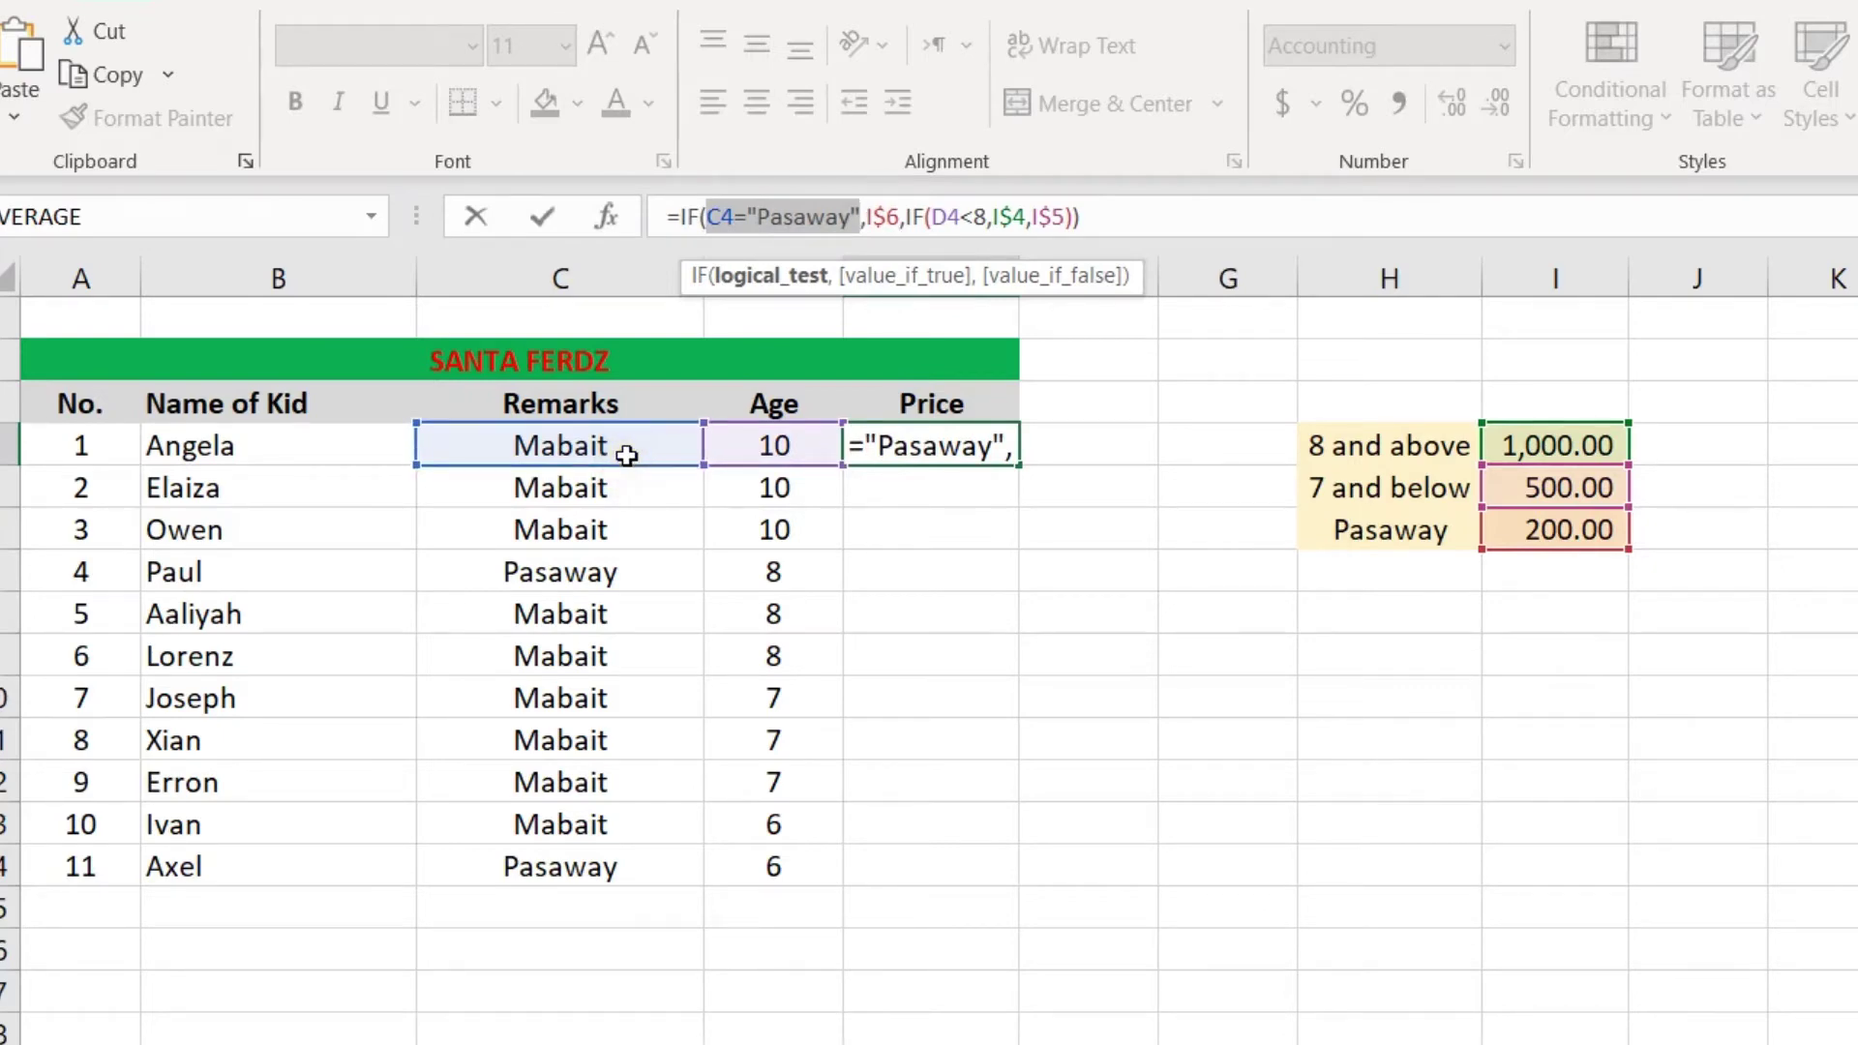
{"action": "left_click", "coordinate": [884, 215]}
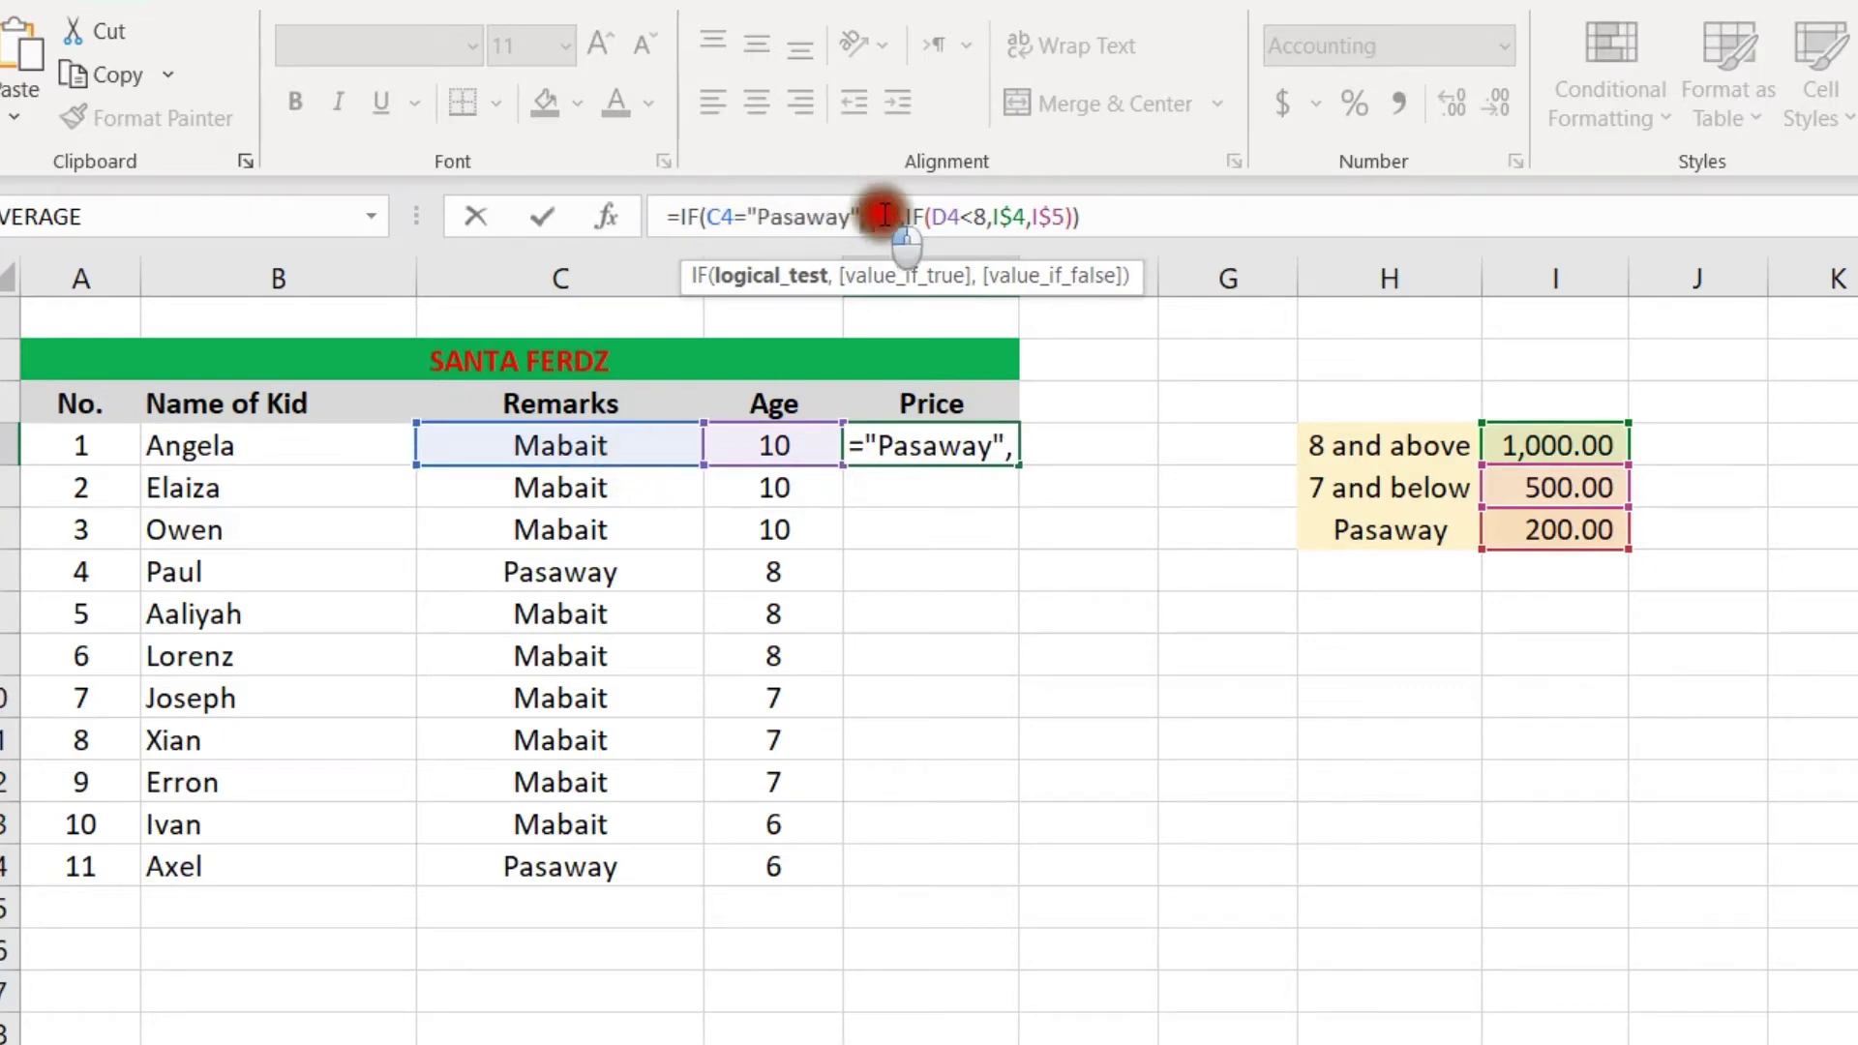
{"action": "double_click", "coordinate": [885, 214]}
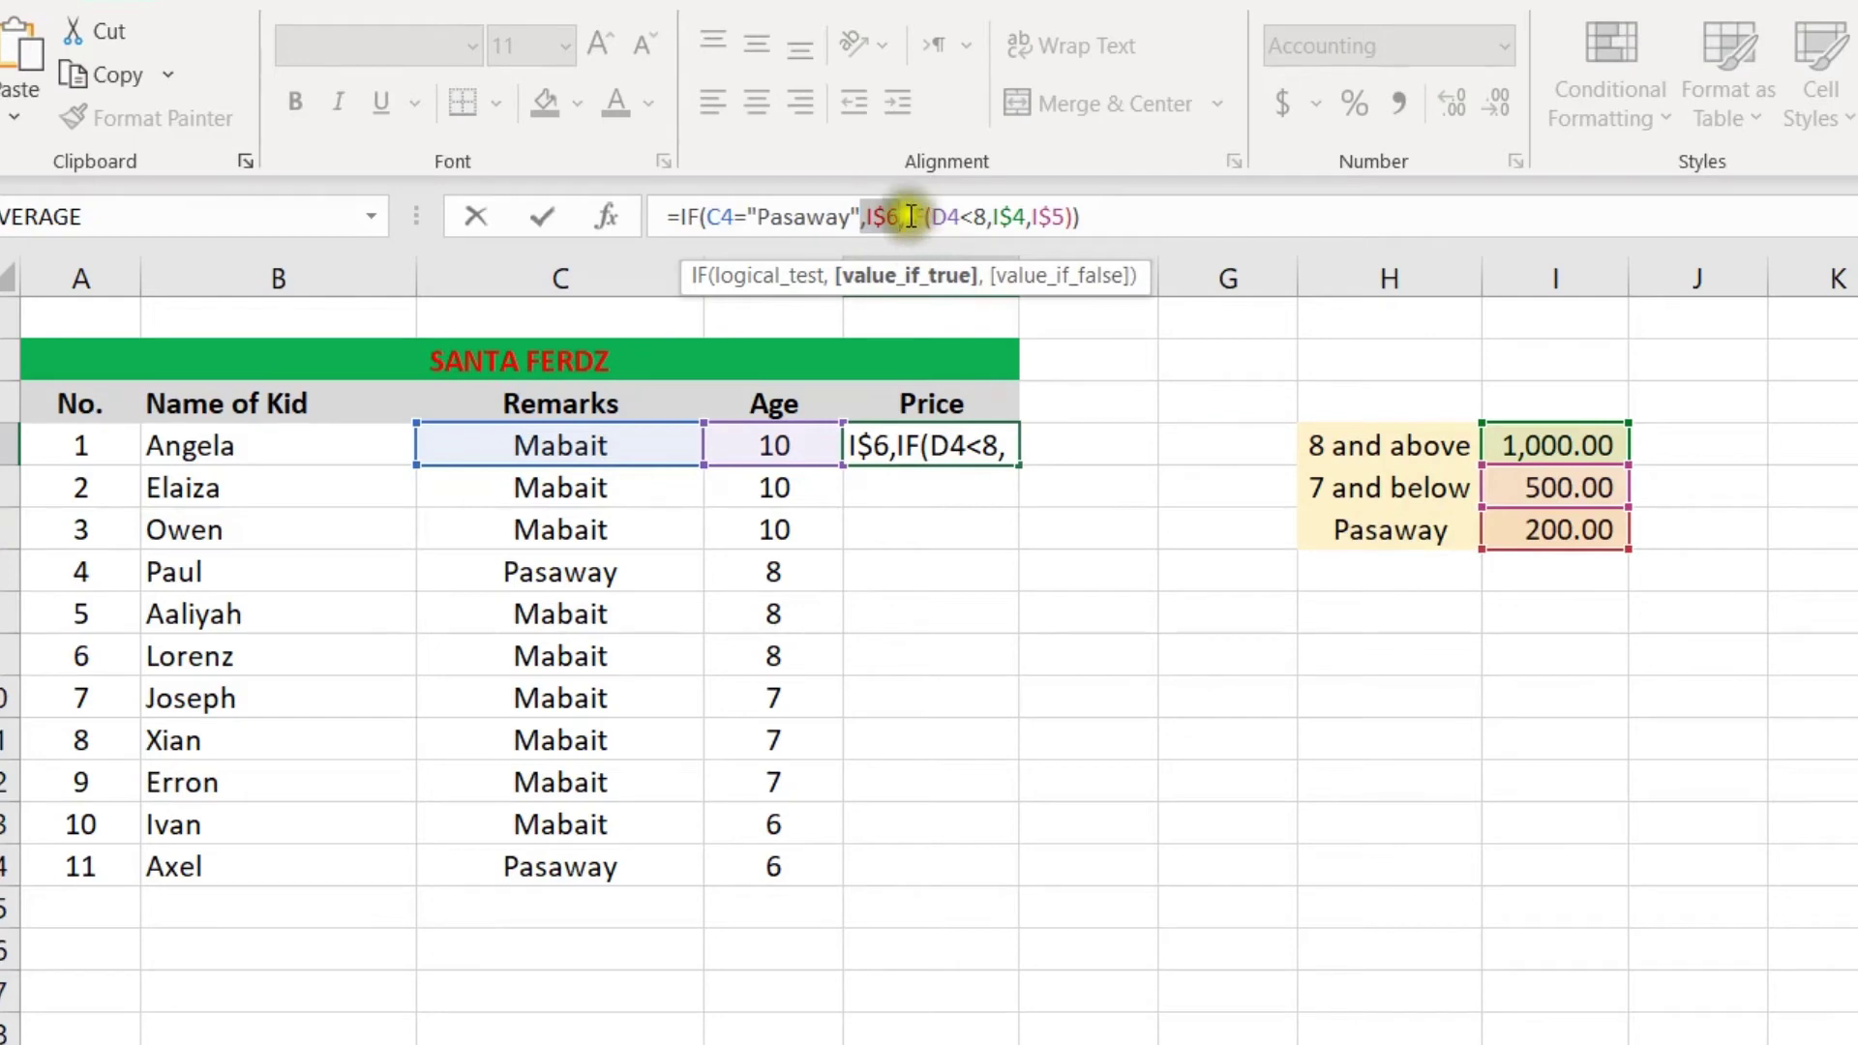
Examine the nested IF in E4's Price formula, covering its D4<8 test and the I$4 and I$5 results.
{"action": "left_click_drag", "start_coordinate": [910, 215], "coordinate": [1073, 216]}
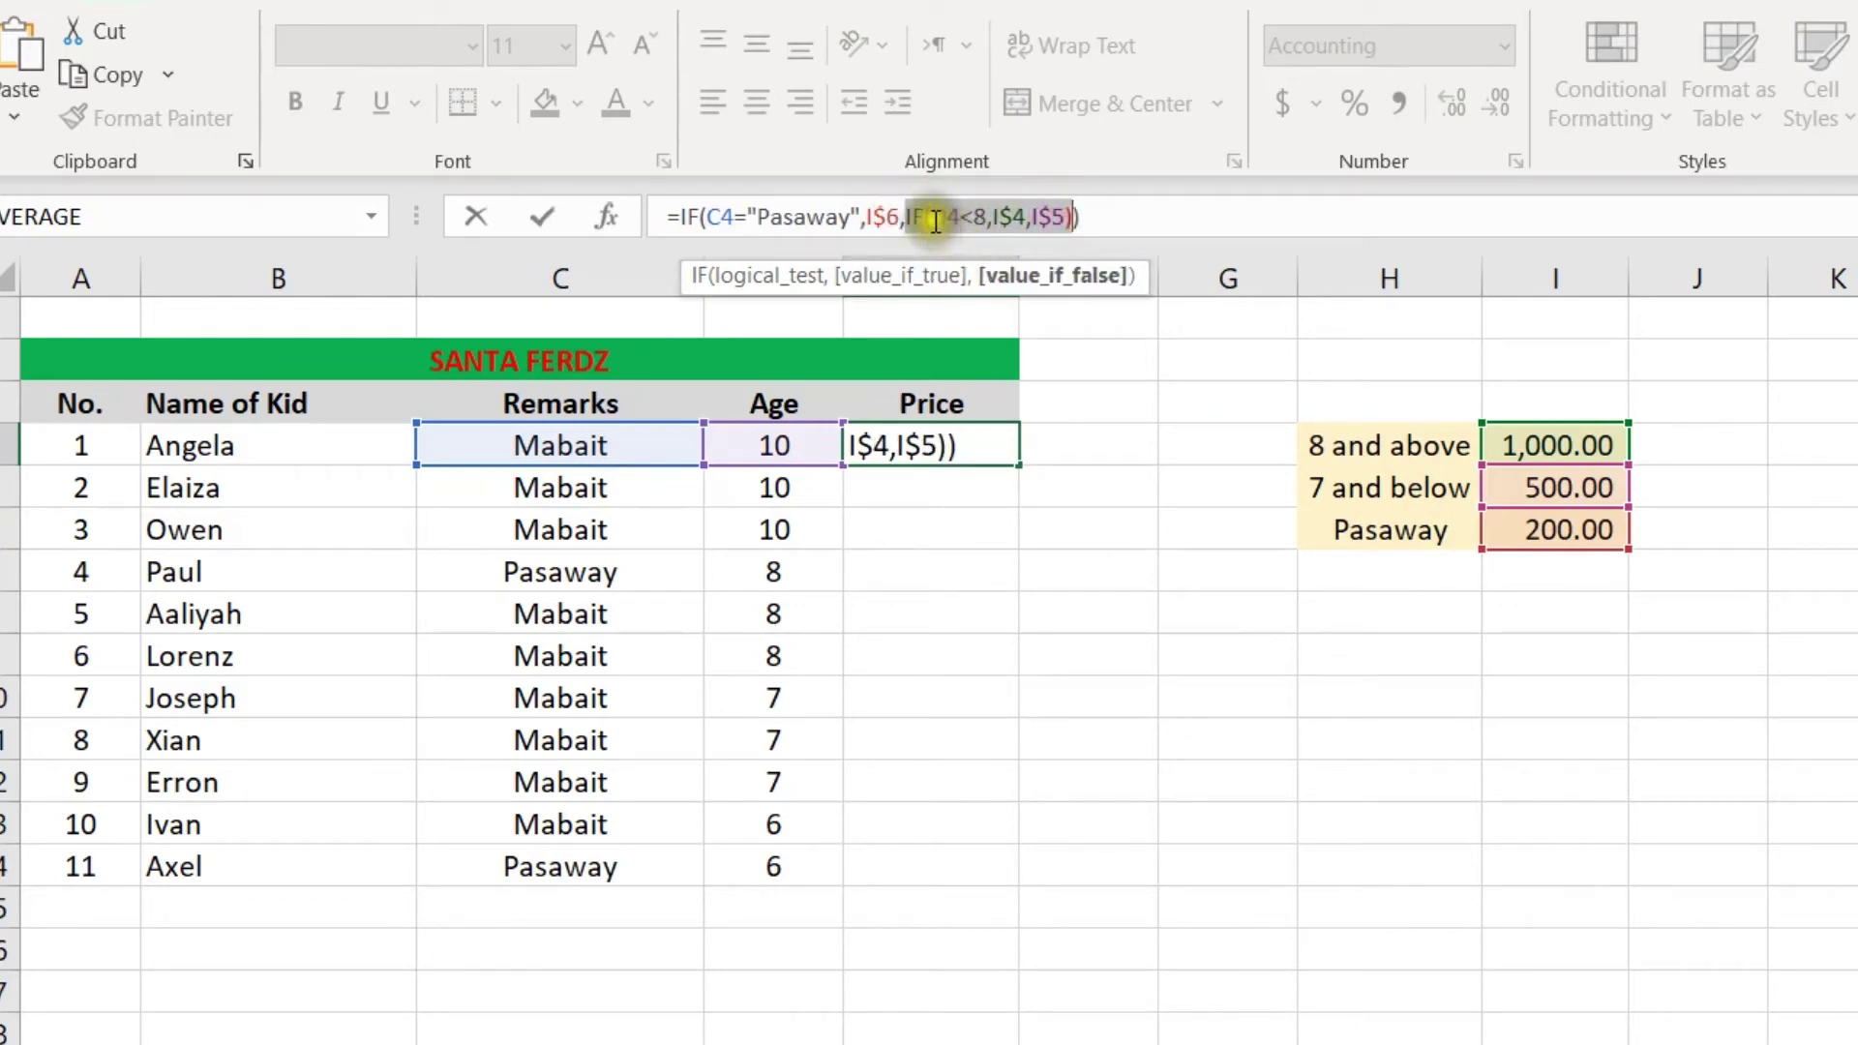
{"action": "left_click_drag", "start_coordinate": [933, 220], "coordinate": [988, 217]}
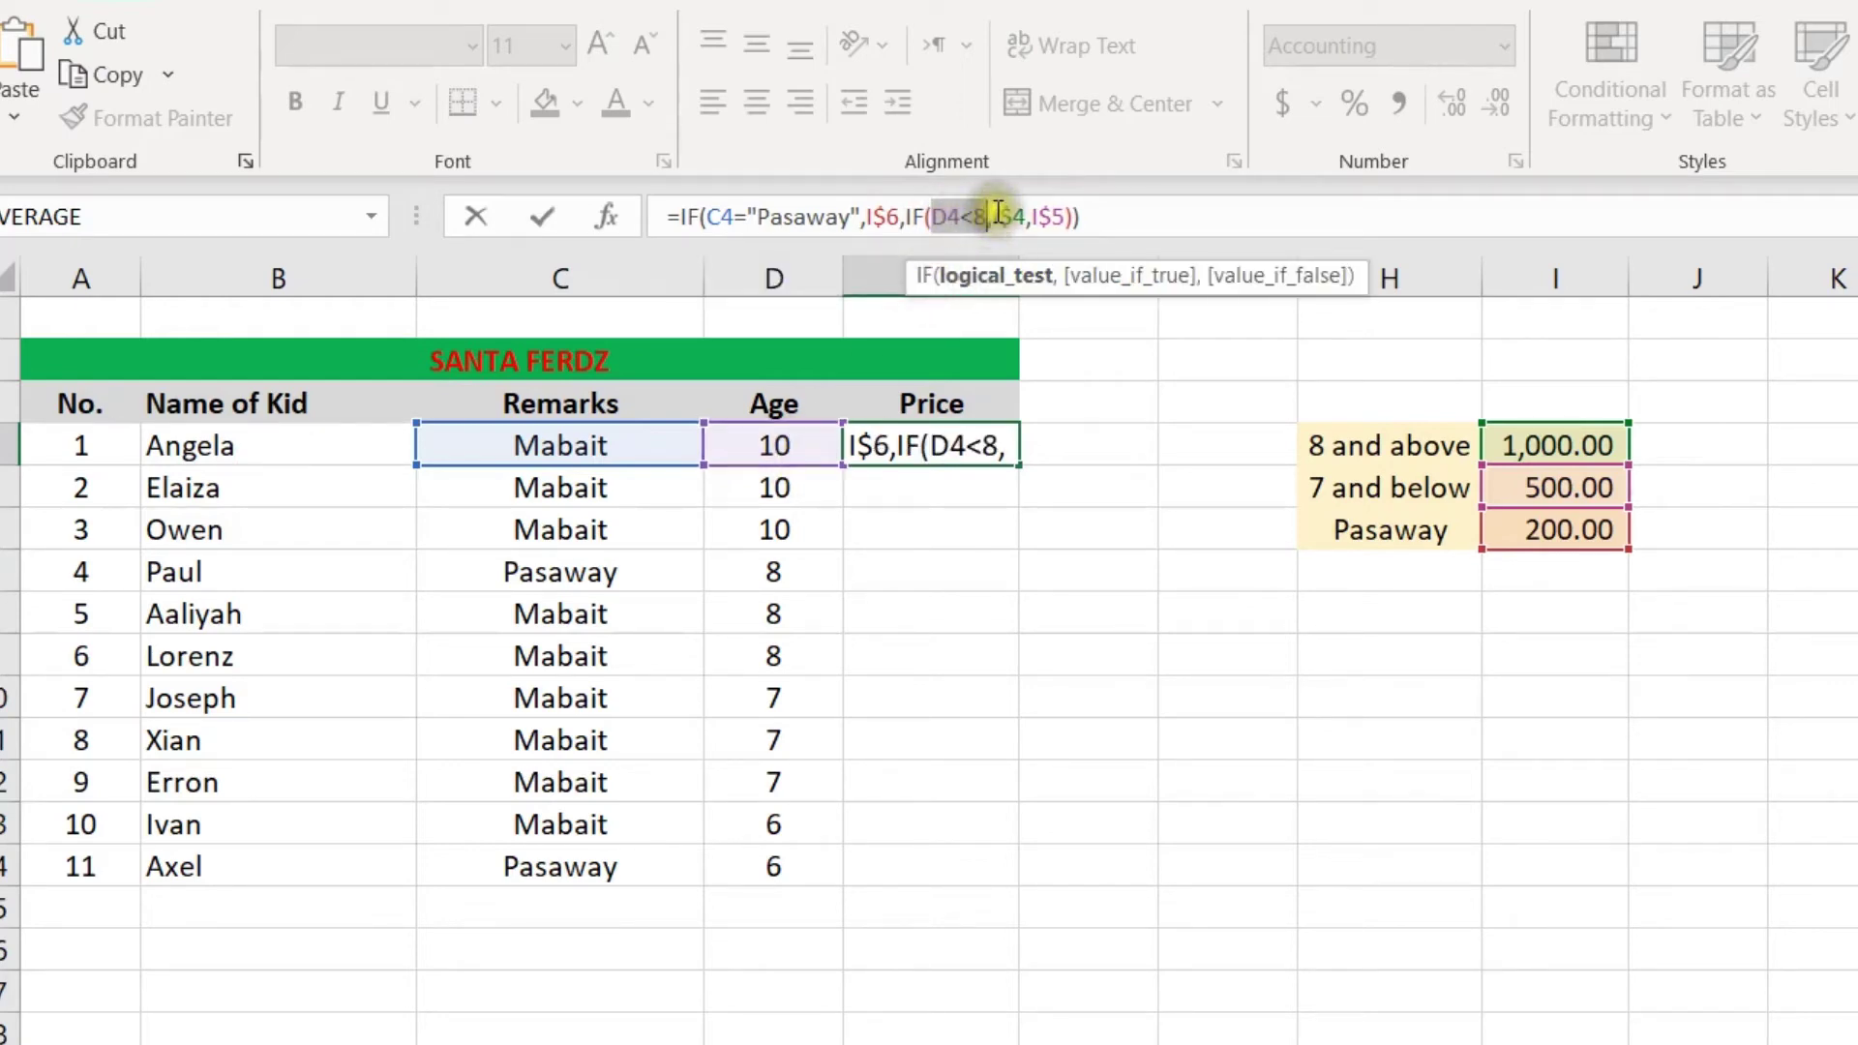
{"action": "left_click_drag", "start_coordinate": [993, 217], "coordinate": [1026, 217]}
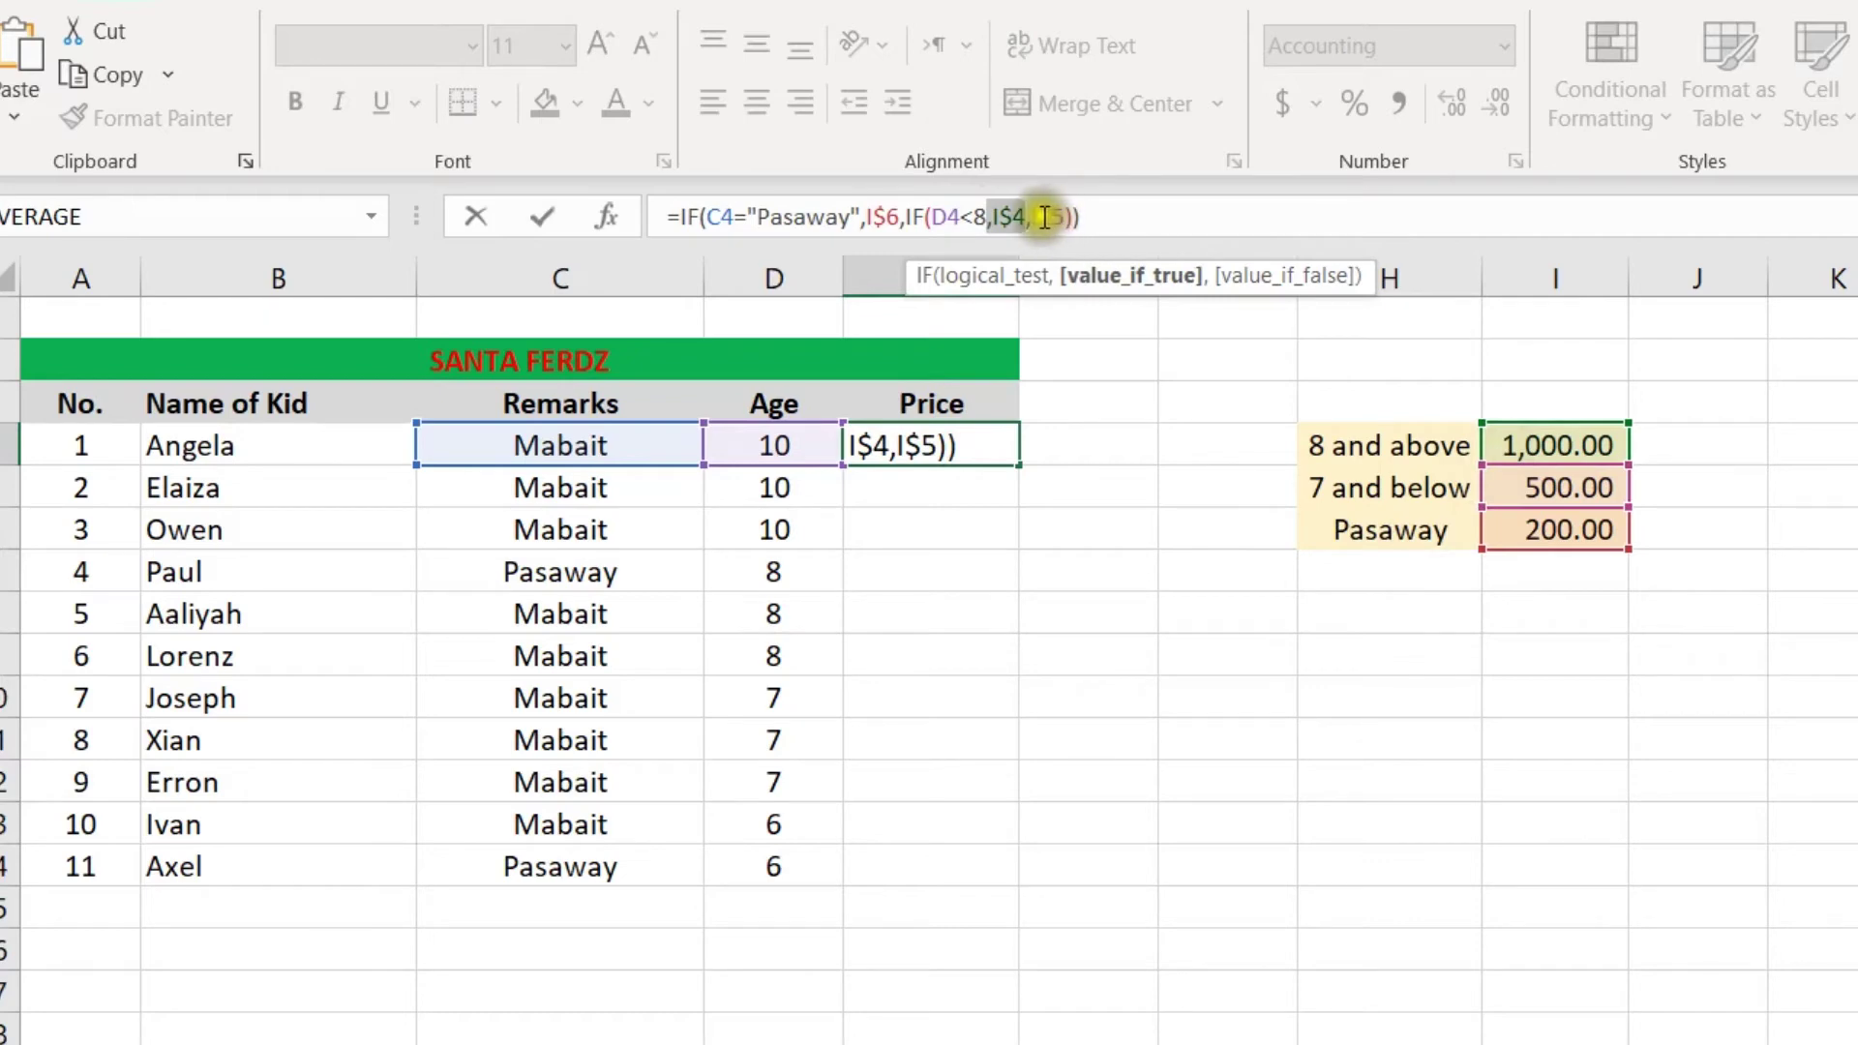
{"action": "left_click_drag", "start_coordinate": [1028, 217], "coordinate": [1065, 217]}
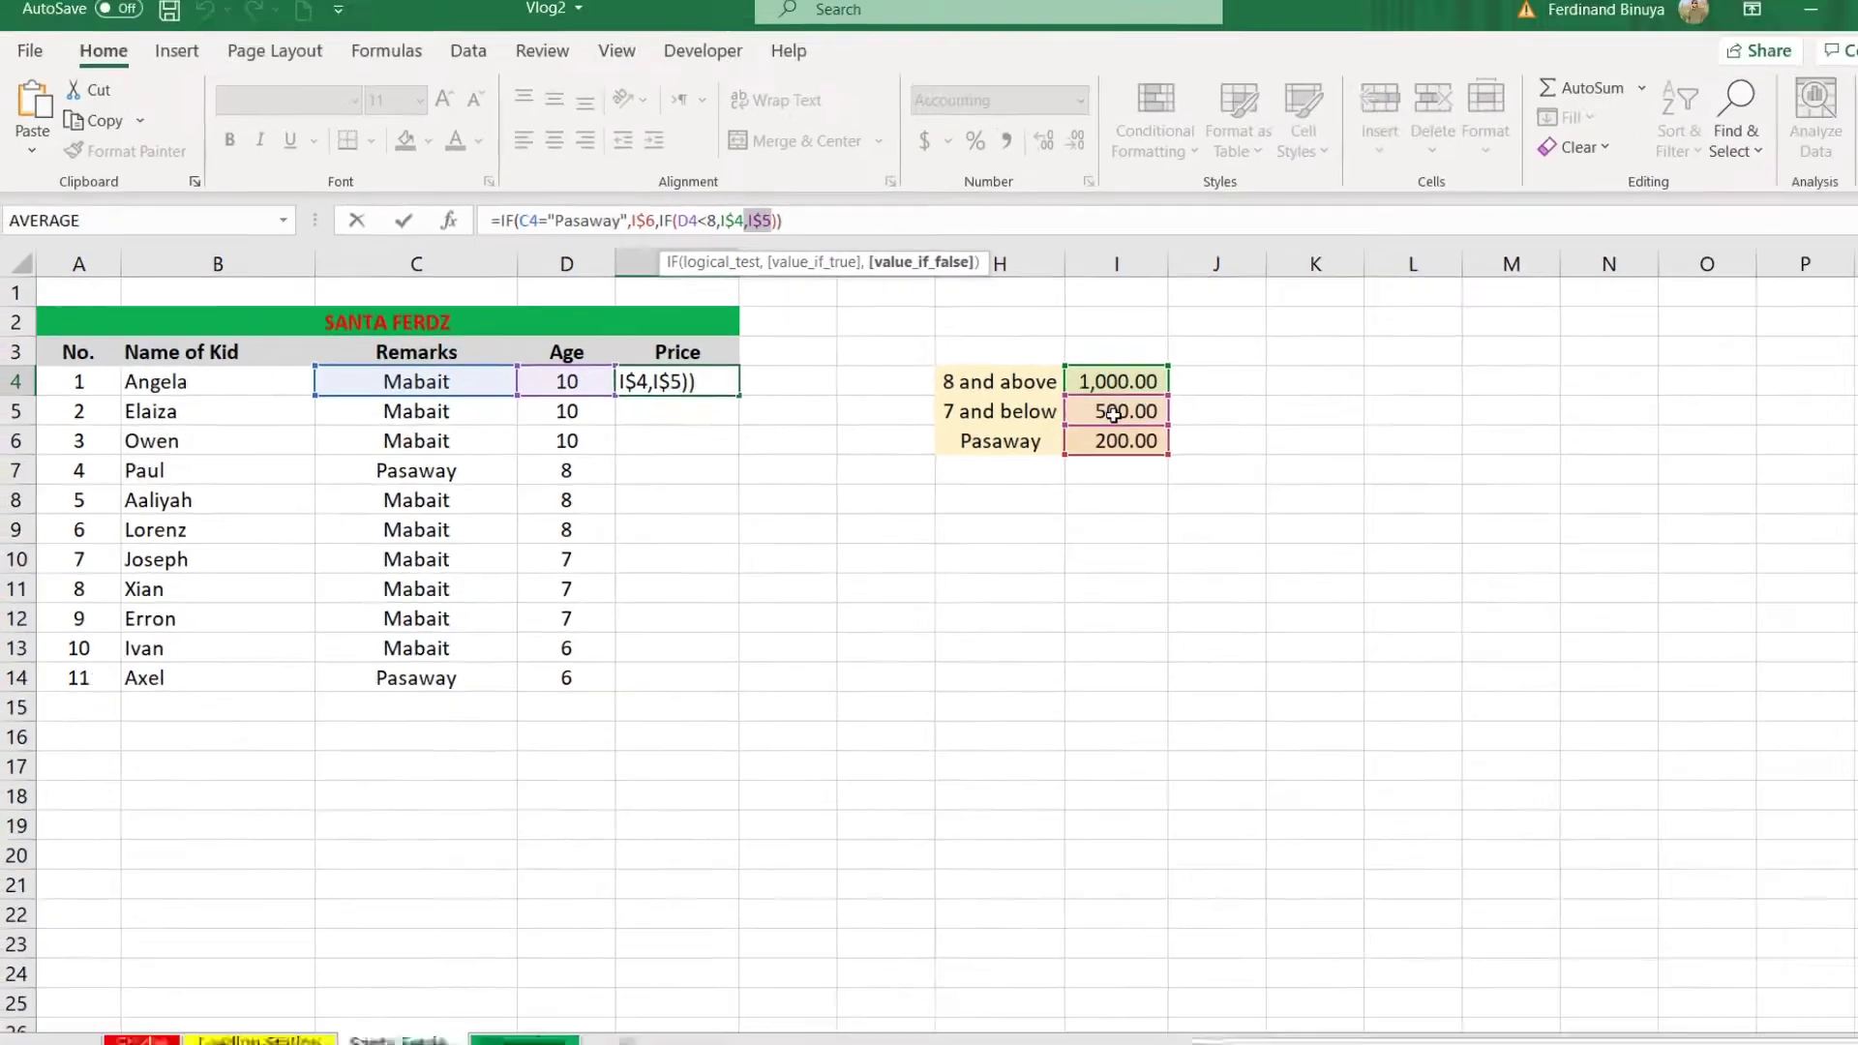
{"action": "key", "text": "ctrl+Return"}
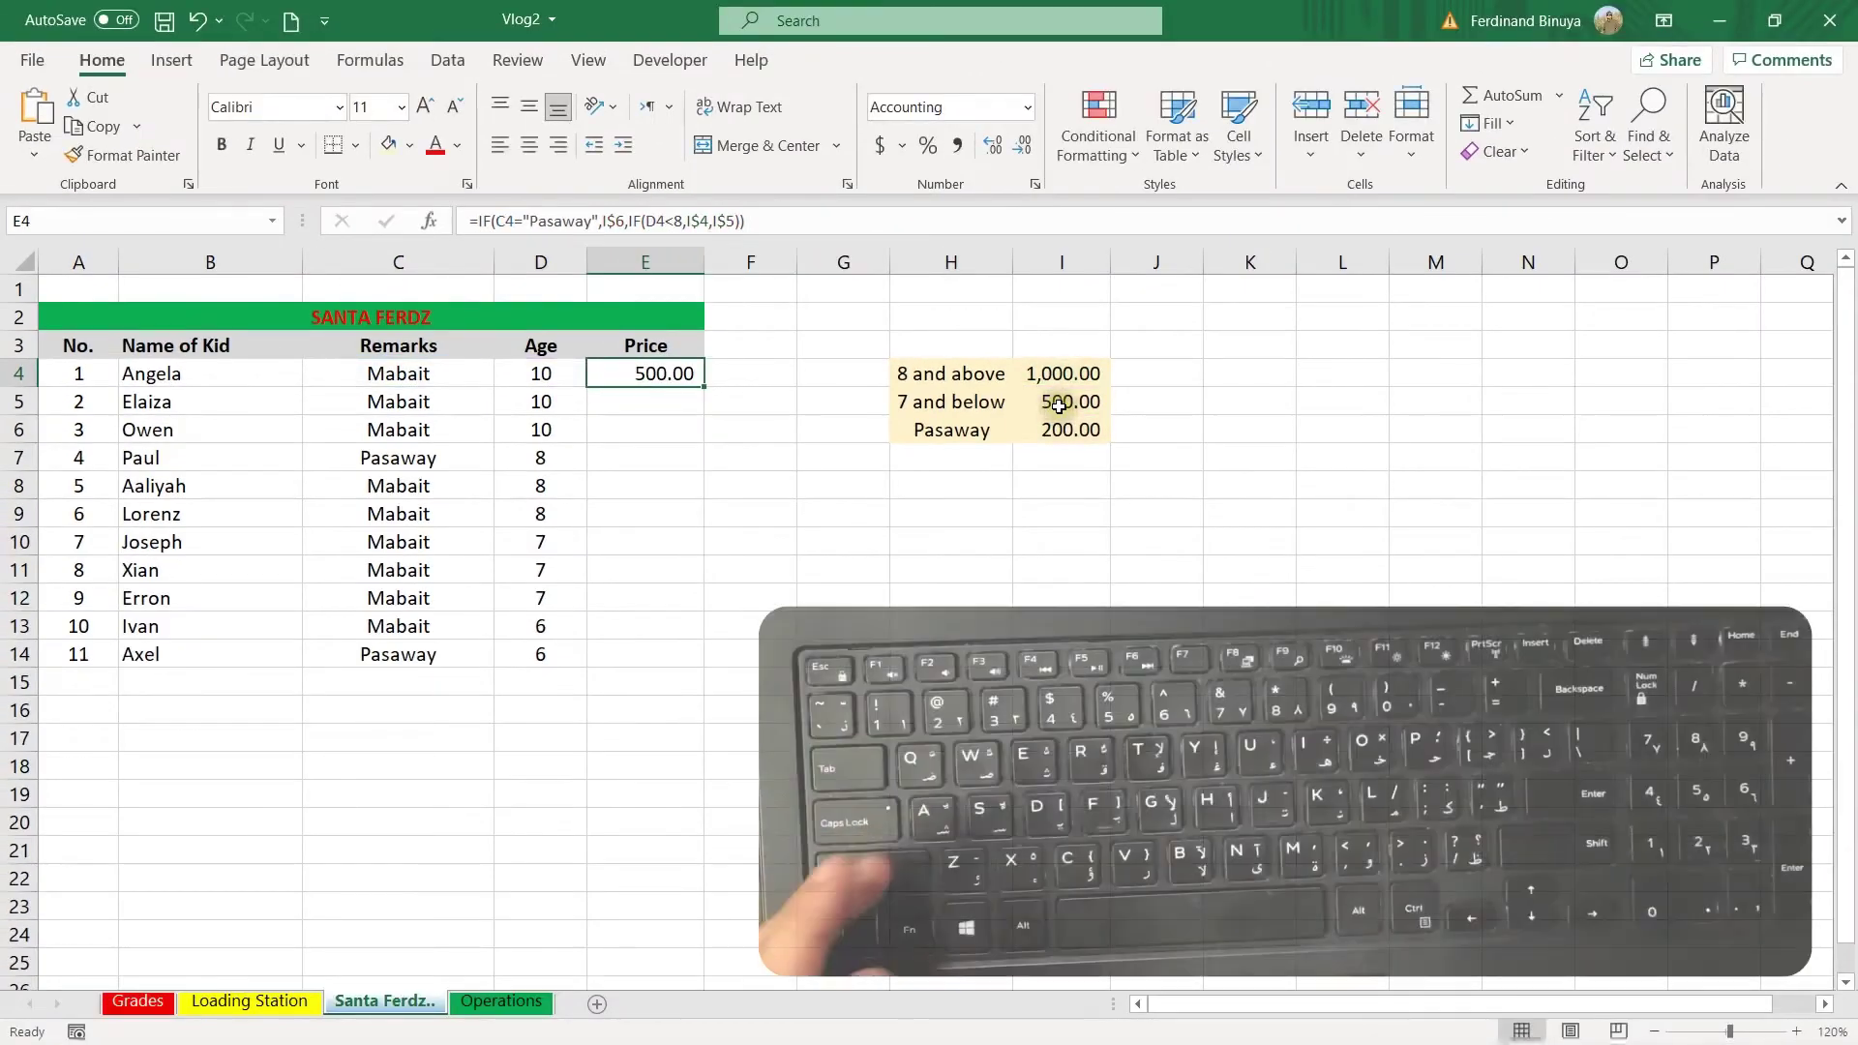
Fill the Price formula from E4 down to E14 for all the kids in the list.
{"action": "key", "text": "shift+Down"}
{"action": "key", "text": "shift+Down"}
{"action": "key", "text": "shift+Down"}
{"action": "key", "text": "shift+Down"}
{"action": "key", "text": "shift+Down"}
{"action": "key", "text": "shift+Down"}
{"action": "key", "text": "shift+Down"}
{"action": "key", "text": "shift+Down"}
{"action": "key", "text": "shift+Down"}
{"action": "key", "text": "shift+Down"}
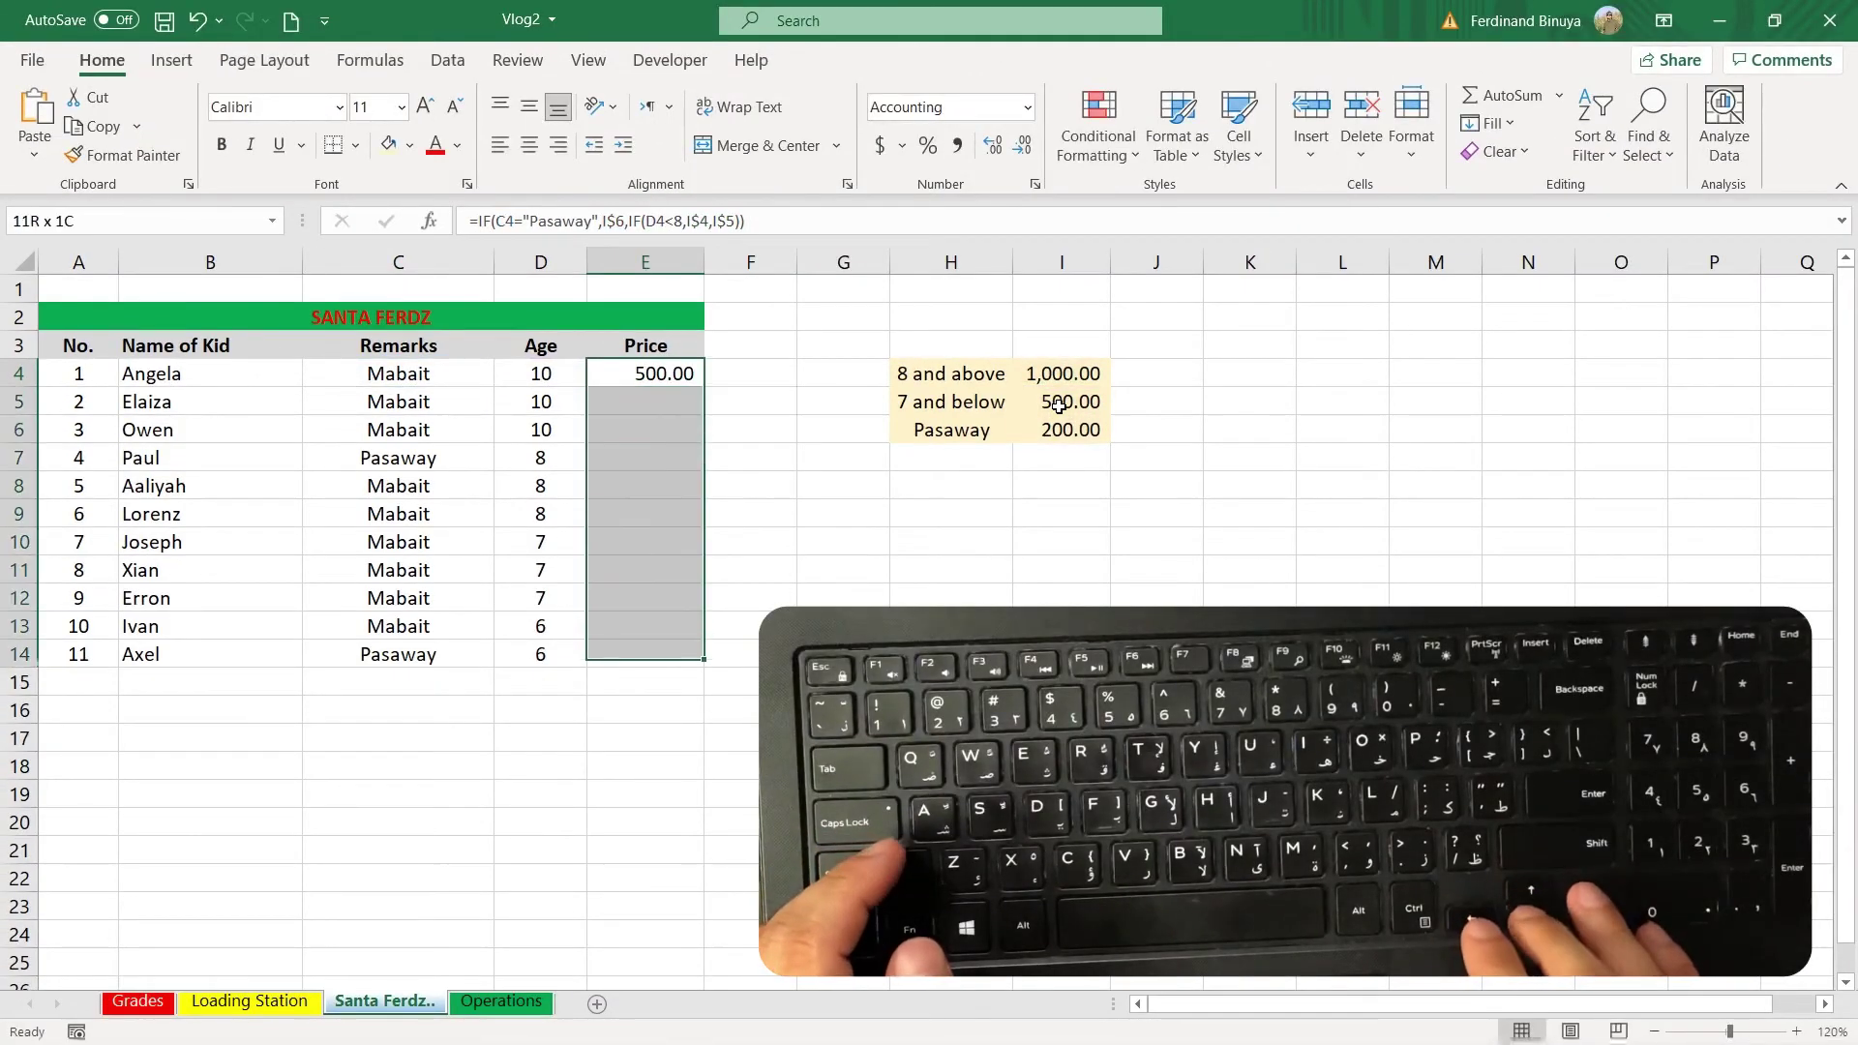
{"action": "key", "text": "ctrl+d"}
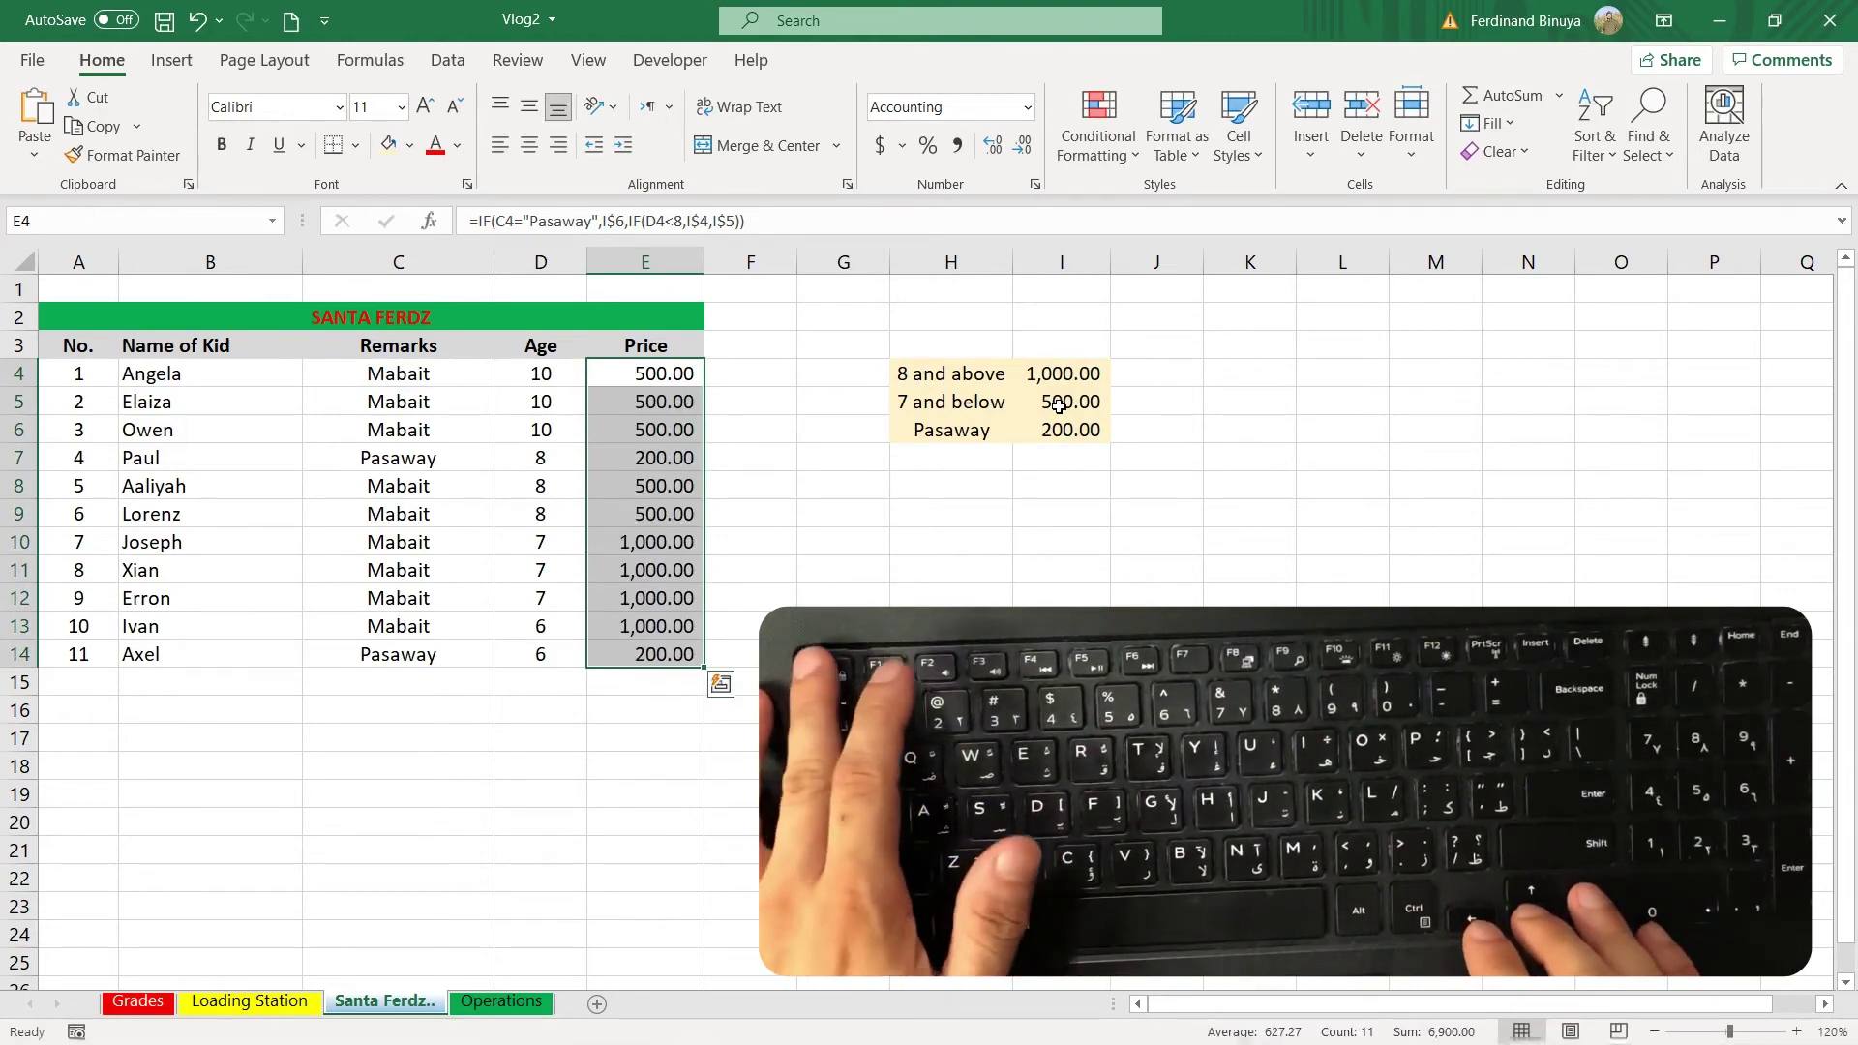
Enter the label TOTAL in B15, in the row below the last kid.
{"action": "key", "text": "Down"}
{"action": "key", "text": "Down"}
{"action": "key", "text": "Down"}
{"action": "key", "text": "Down"}
{"action": "key", "text": "Down"}
{"action": "key", "text": "Down"}
{"action": "key", "text": "Down"}
{"action": "key", "text": "Down"}
{"action": "key", "text": "Down"}
{"action": "key", "text": "Down"}
{"action": "key", "text": "Down"}
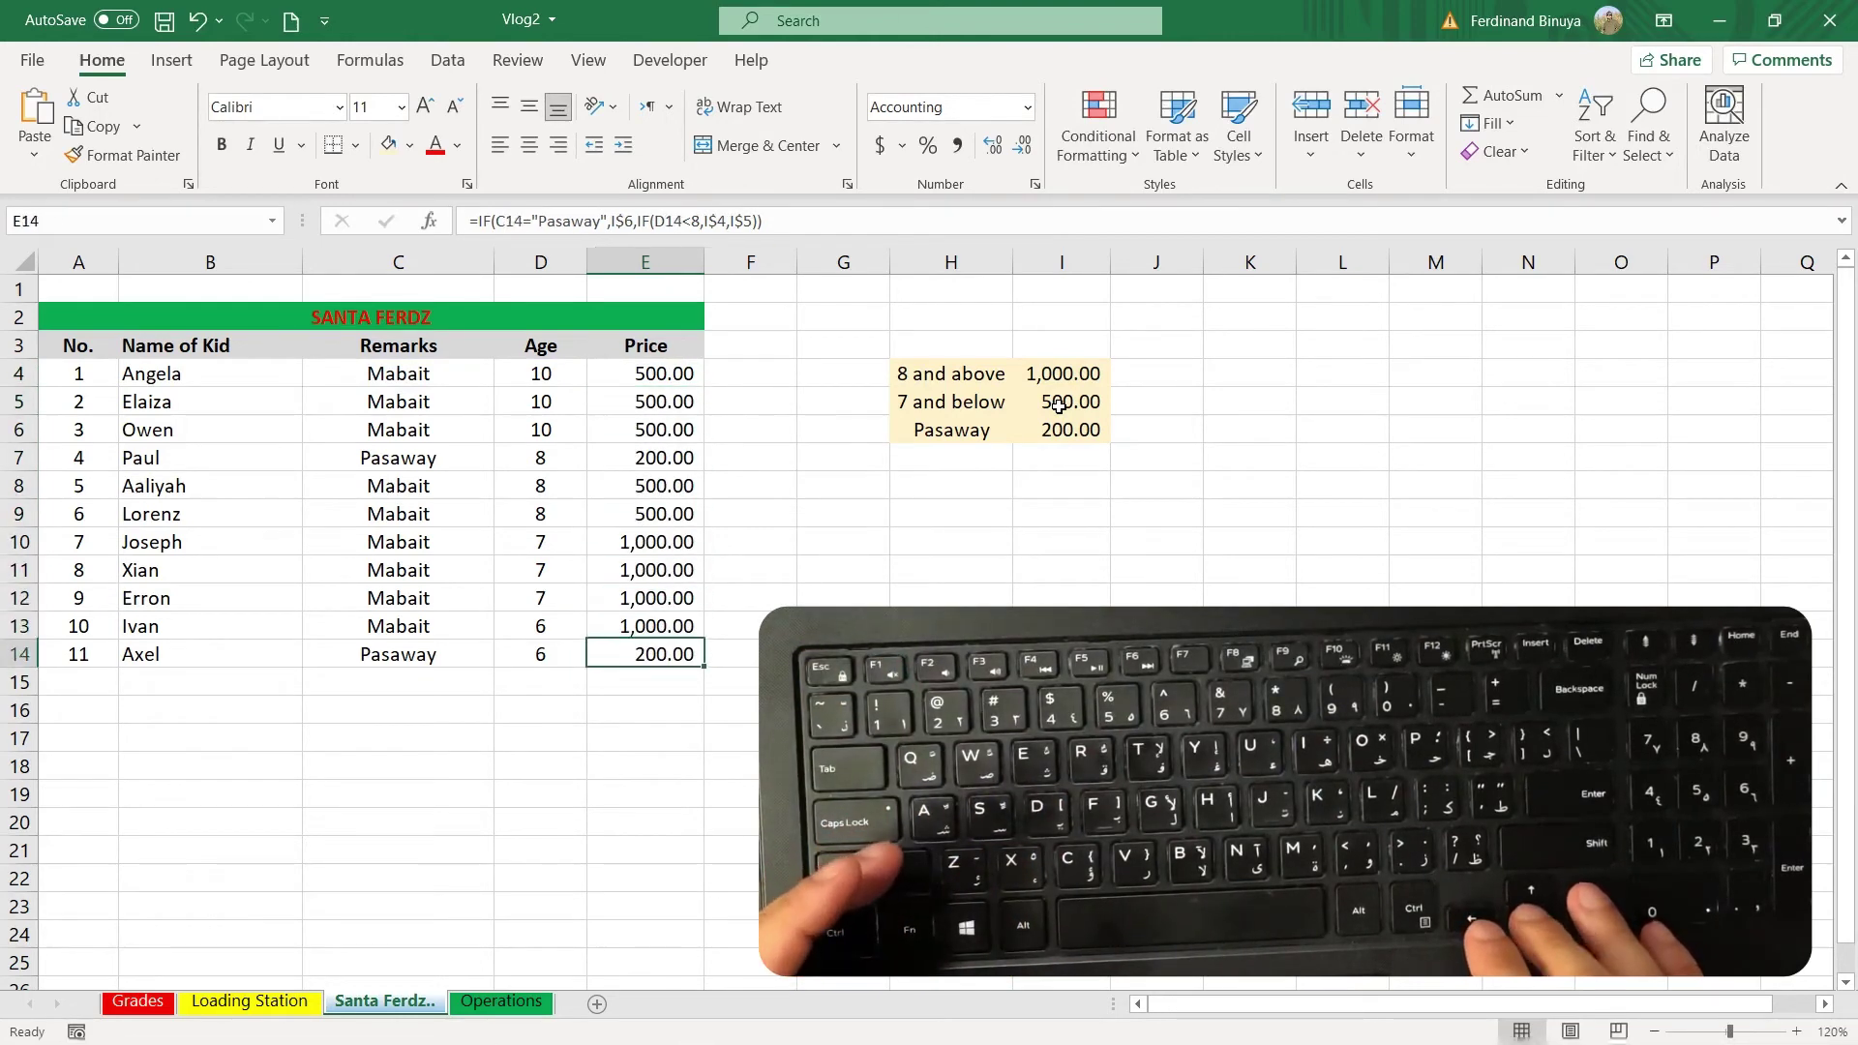
{"action": "key", "text": "Left"}
{"action": "key", "text": "Left"}
{"action": "key", "text": "Left"}
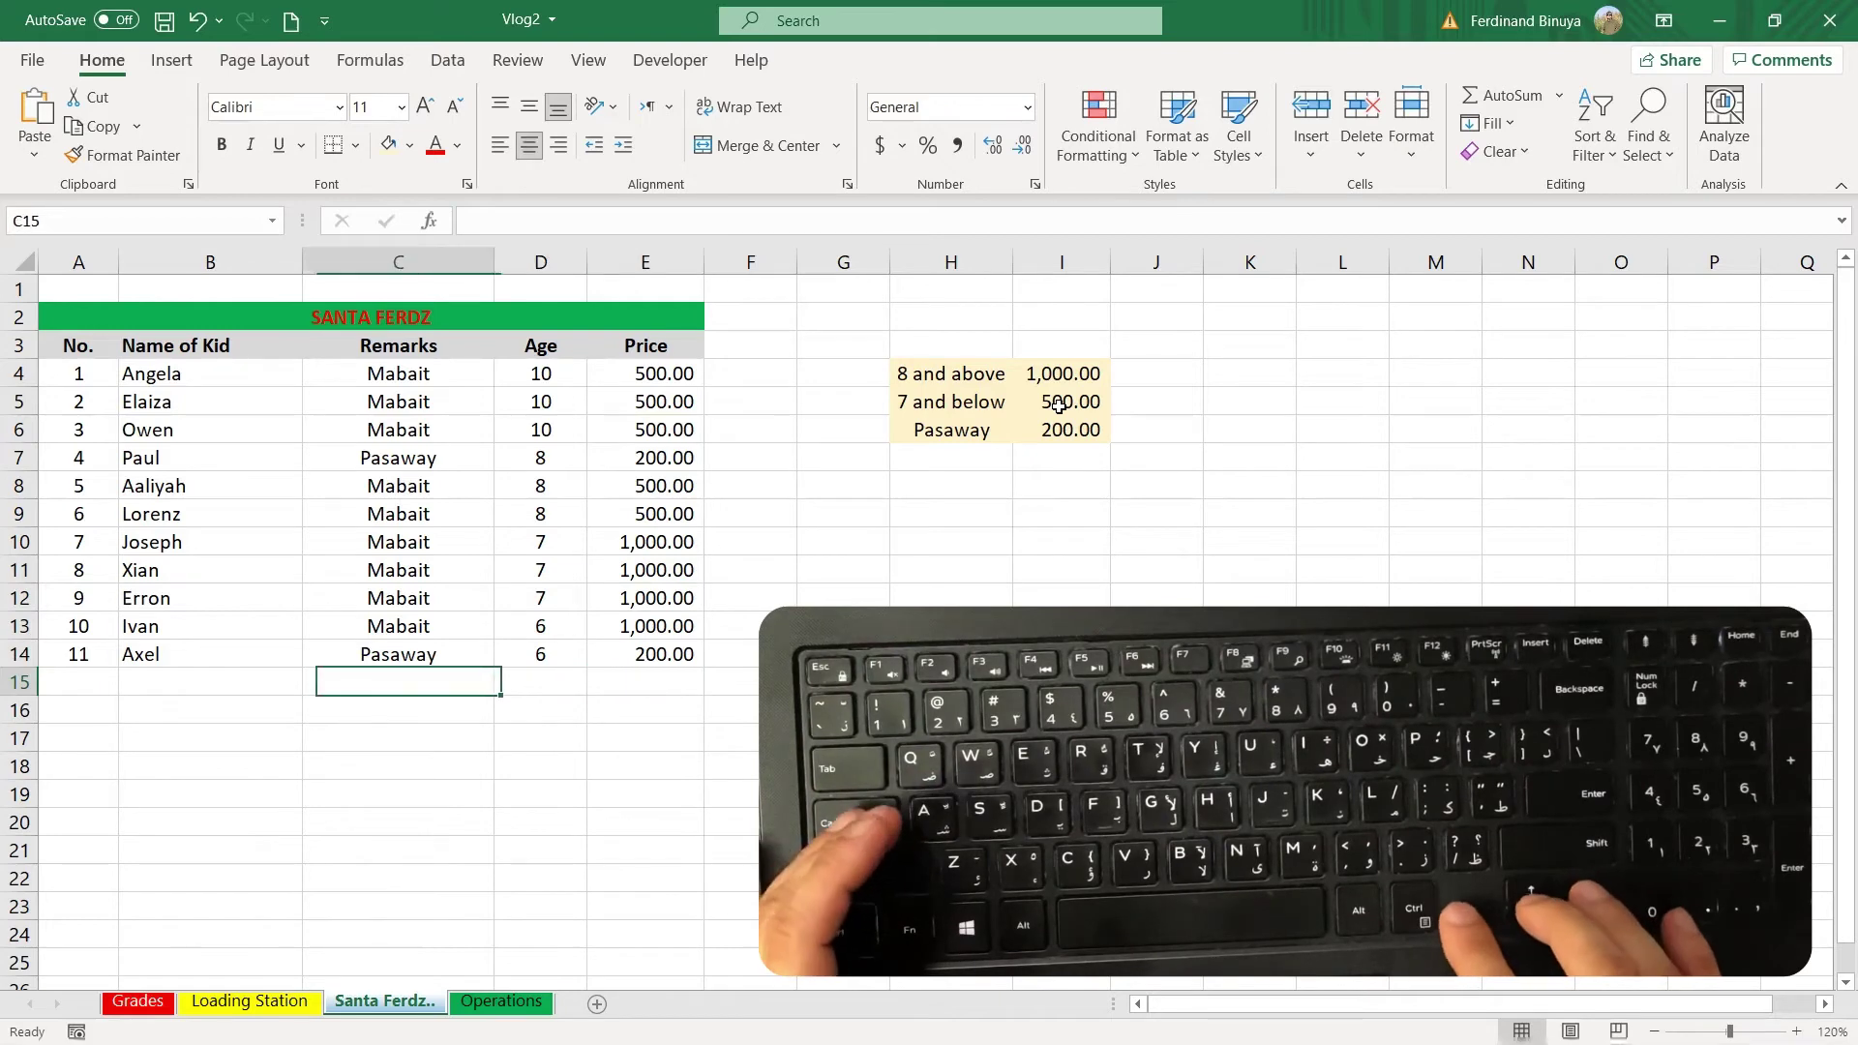
{"action": "type", "text": "TOTAL"}
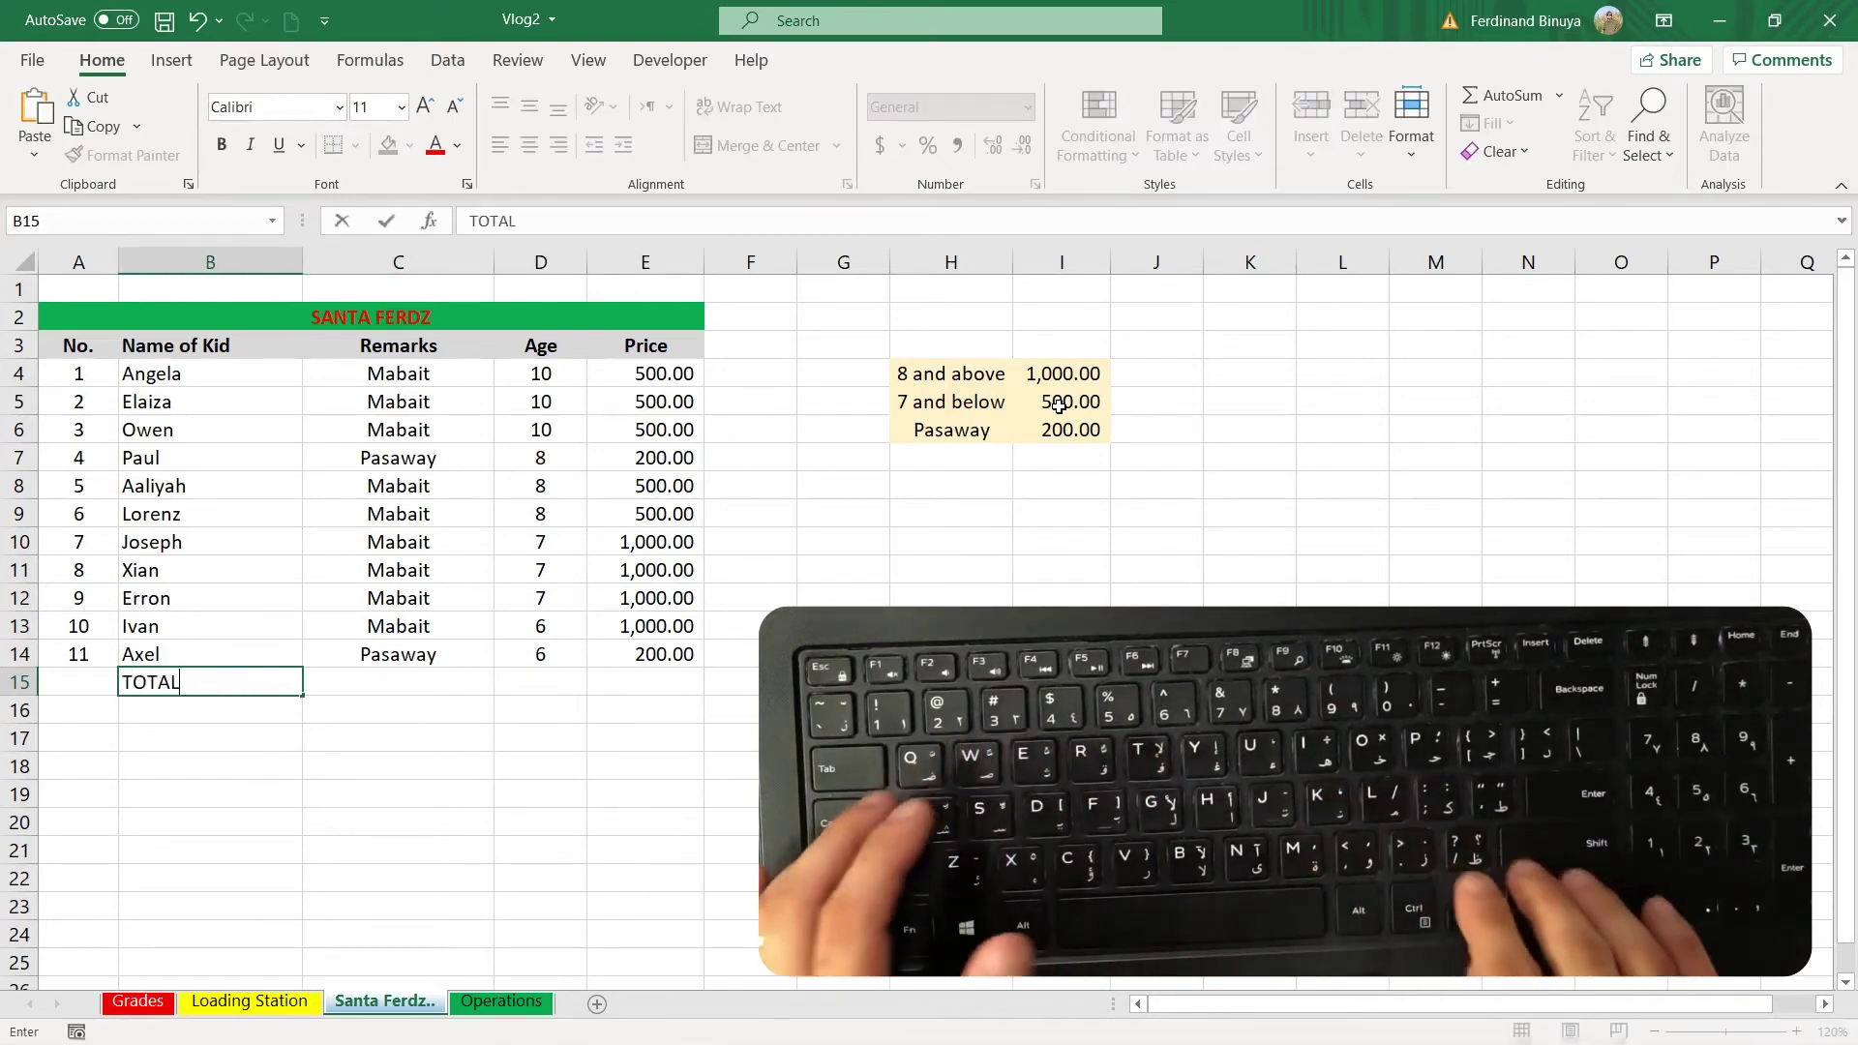
{"action": "key", "text": "Right"}
{"action": "key", "text": "Right"}
{"action": "key", "text": "Right"}
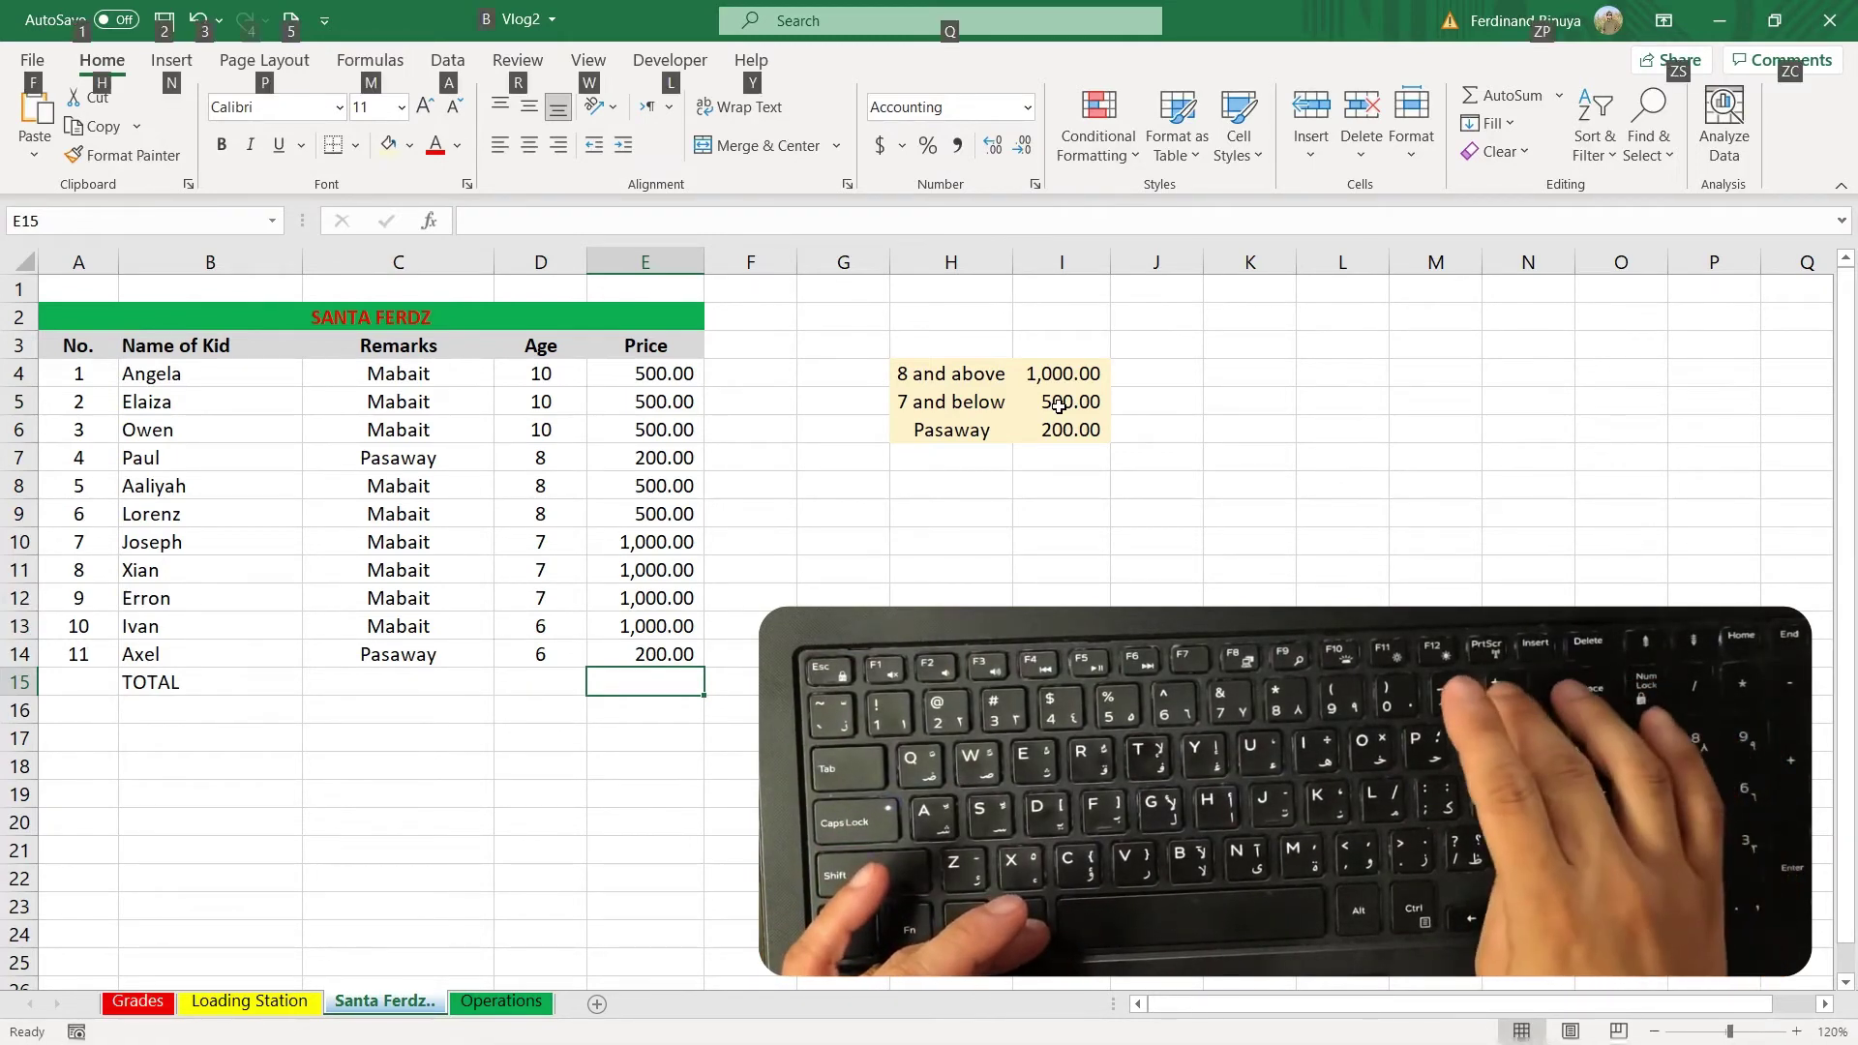
Sum the Price column in E15 with AutoSum and clear the cell again.
{"action": "key", "text": "alt+equal"}
{"action": "key", "text": "Return"}
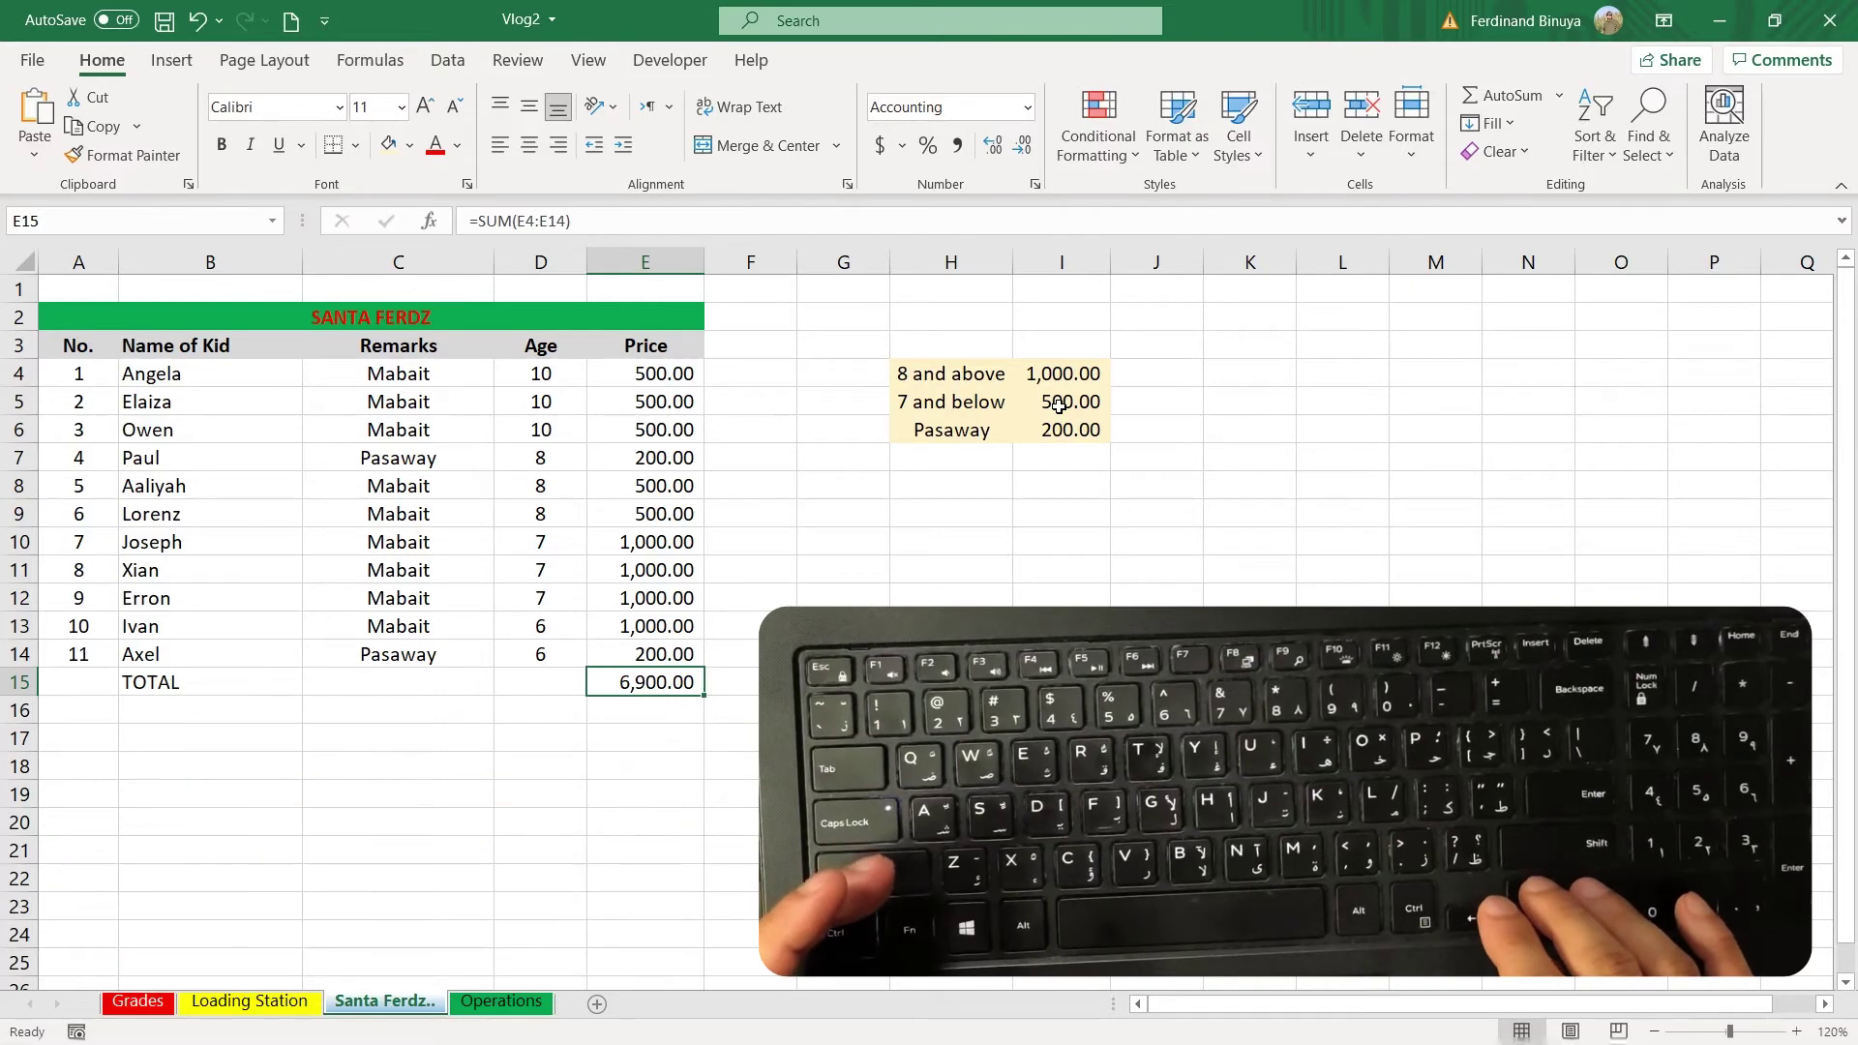
{"action": "key", "text": "Delete"}
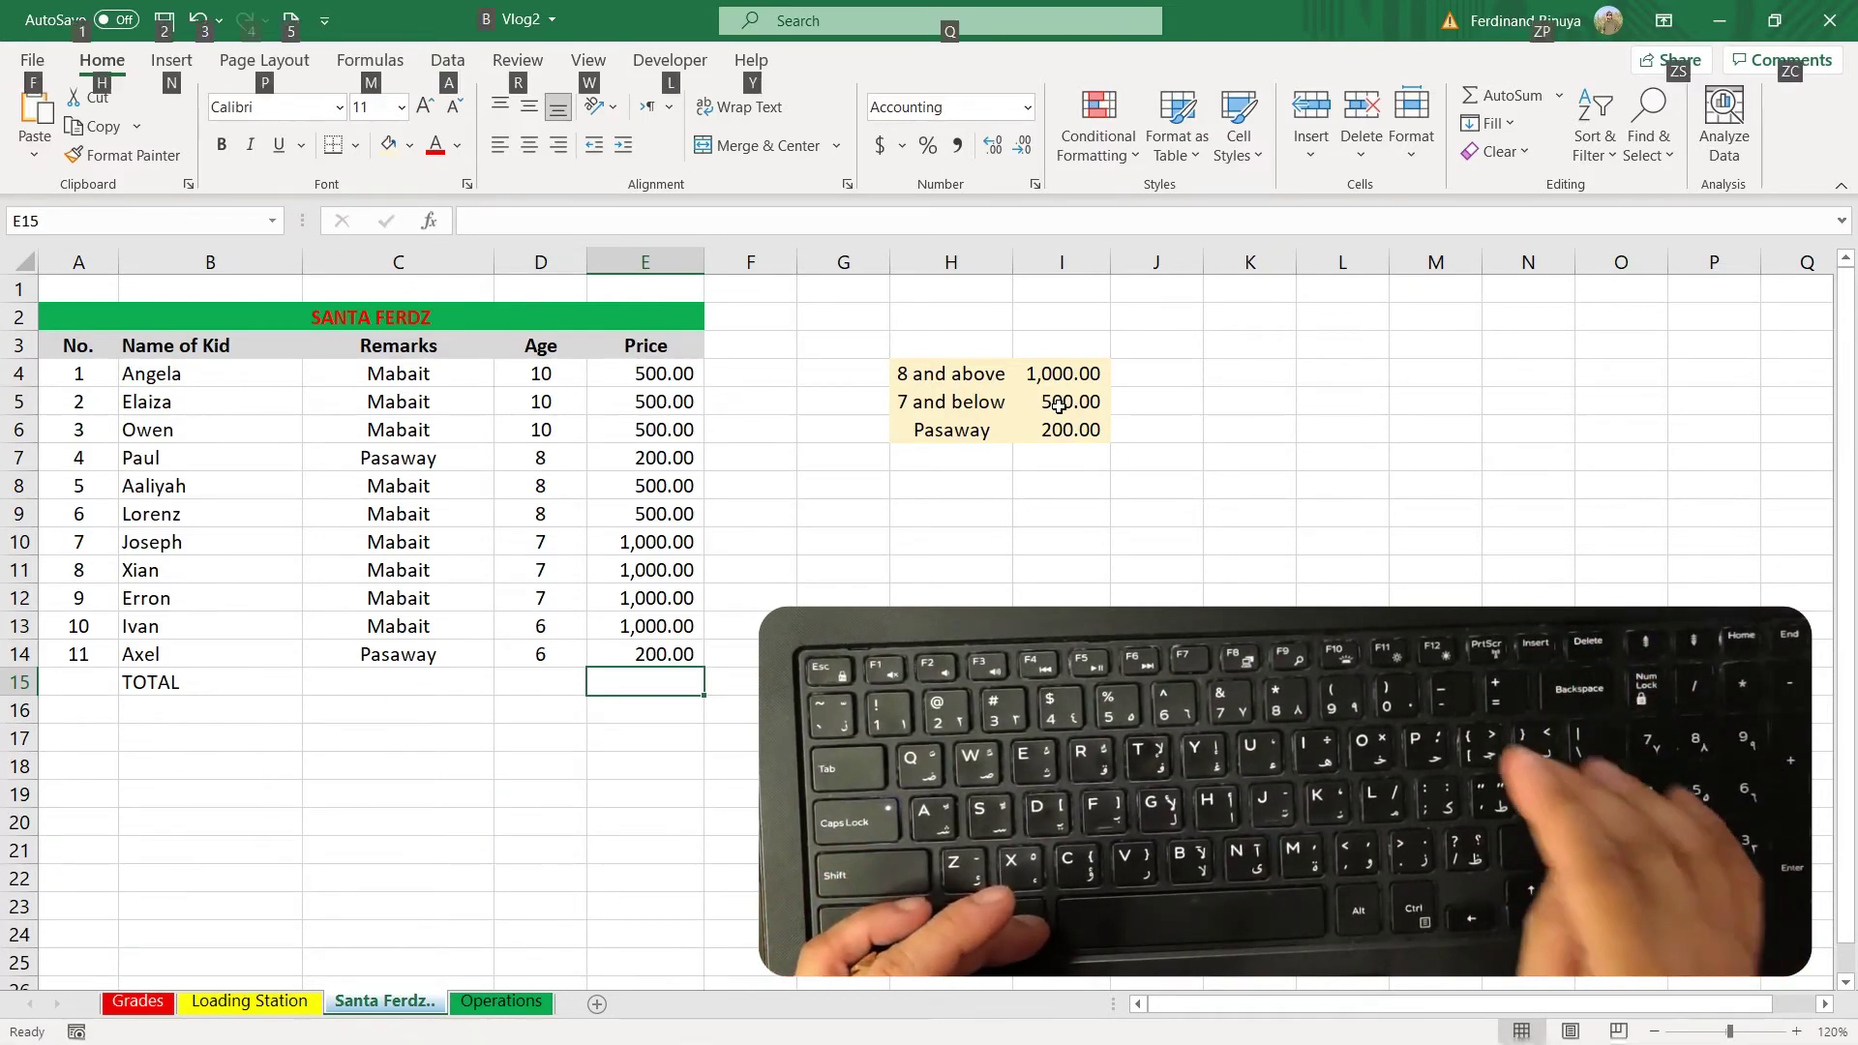
Total the kids' prices in E15 with the formula =SUM(E4:E14) using AutoSum.
{"action": "key", "text": "alt+equal"}
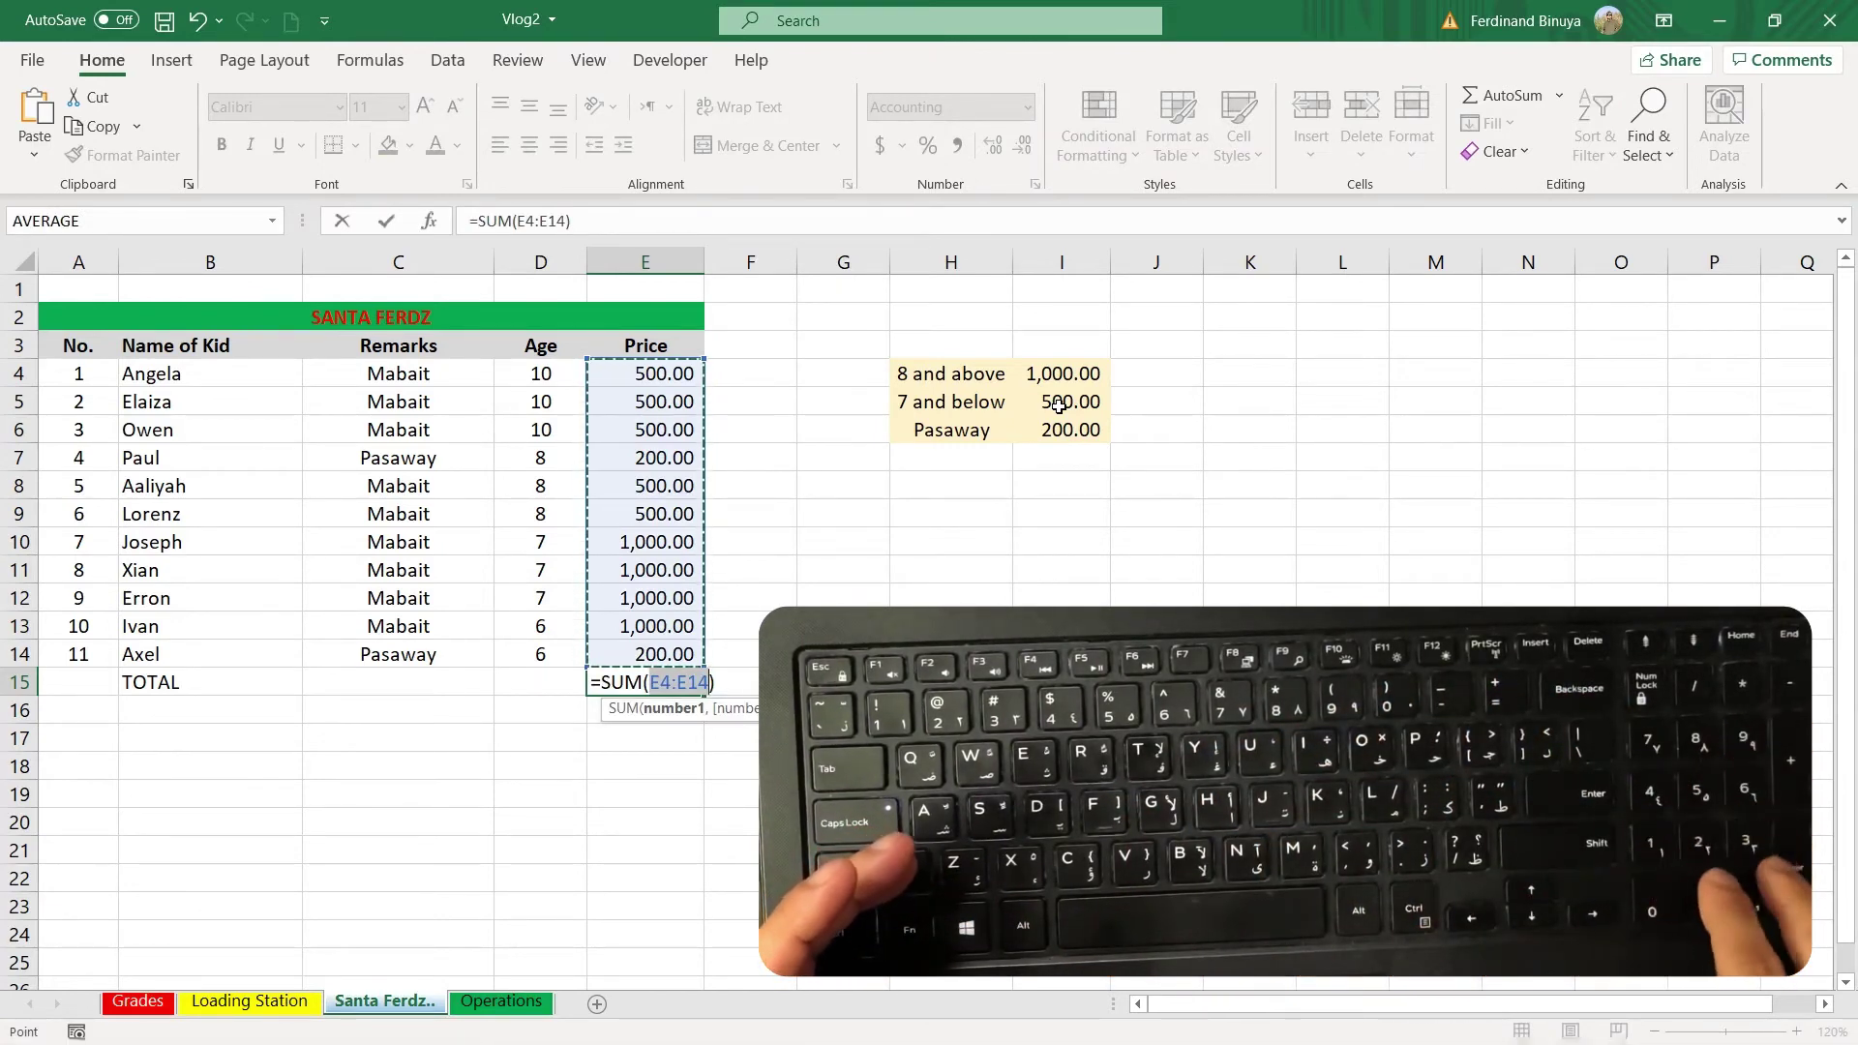
{"action": "key", "text": "Return"}
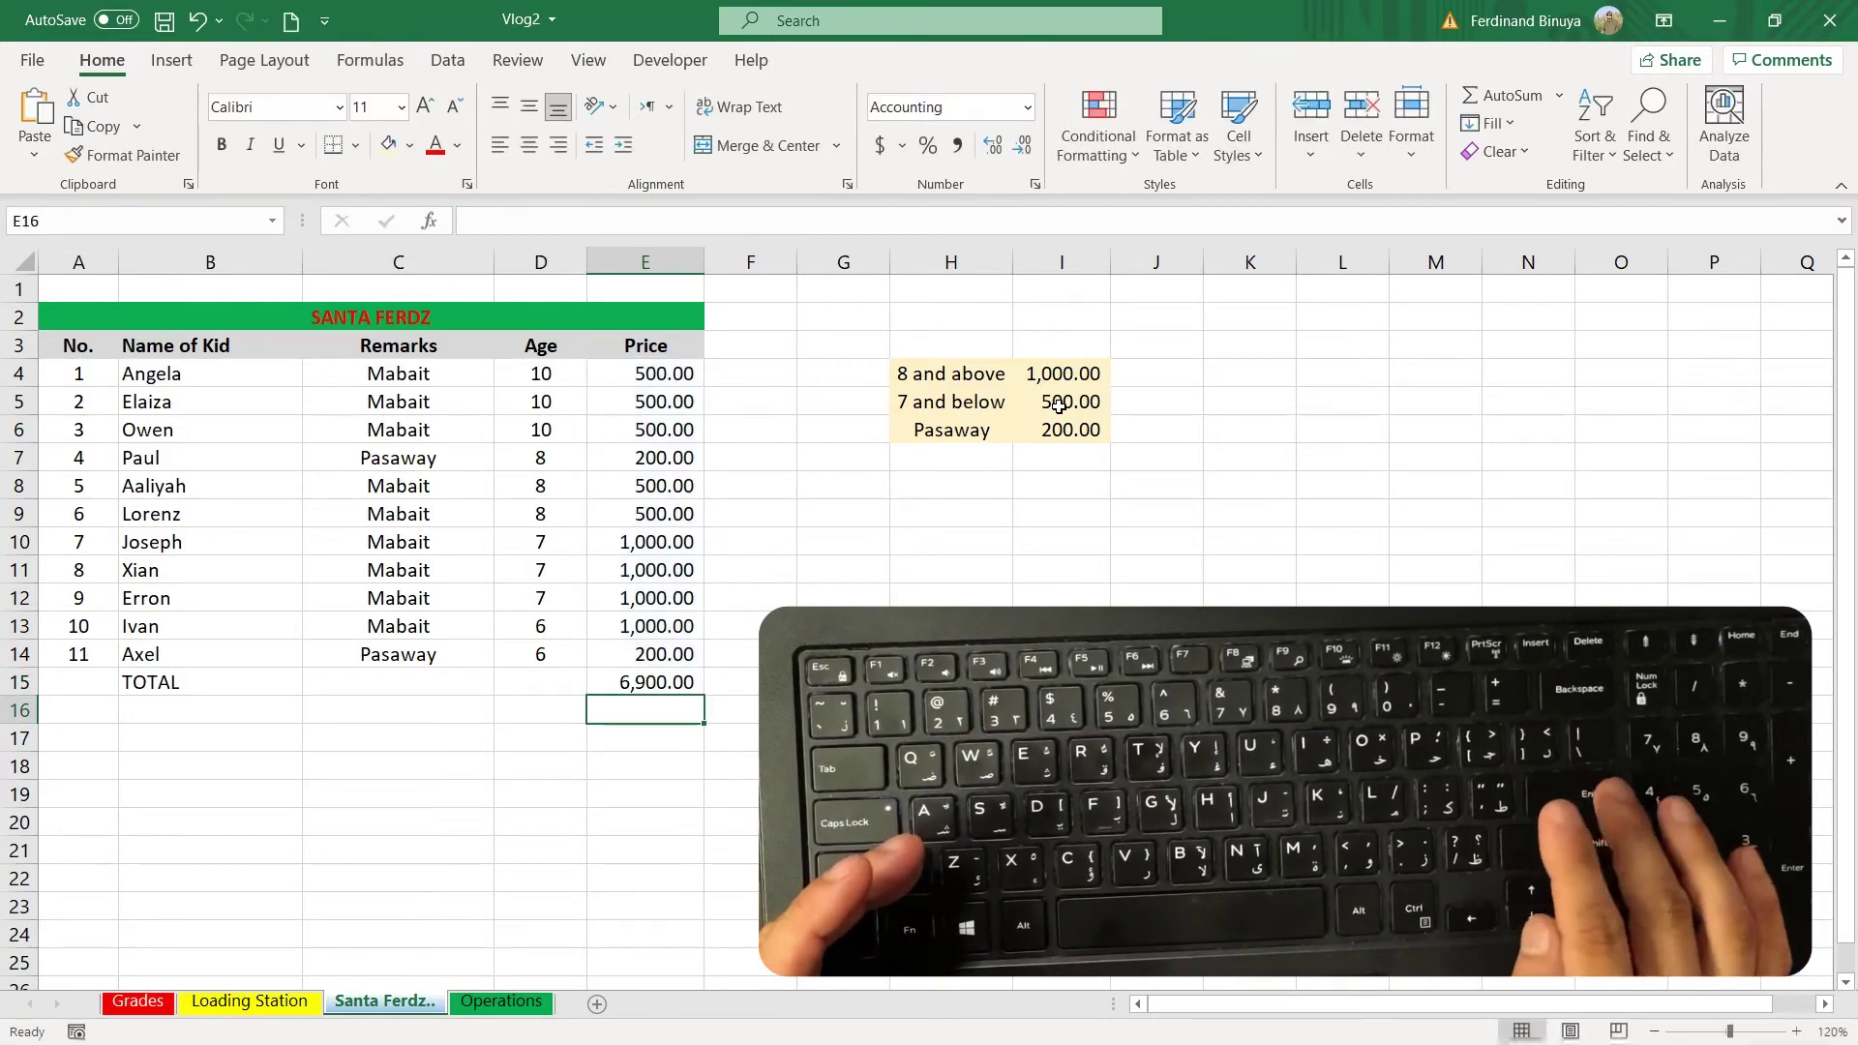
{"action": "key", "text": "Up"}
{"action": "key", "text": "Right"}
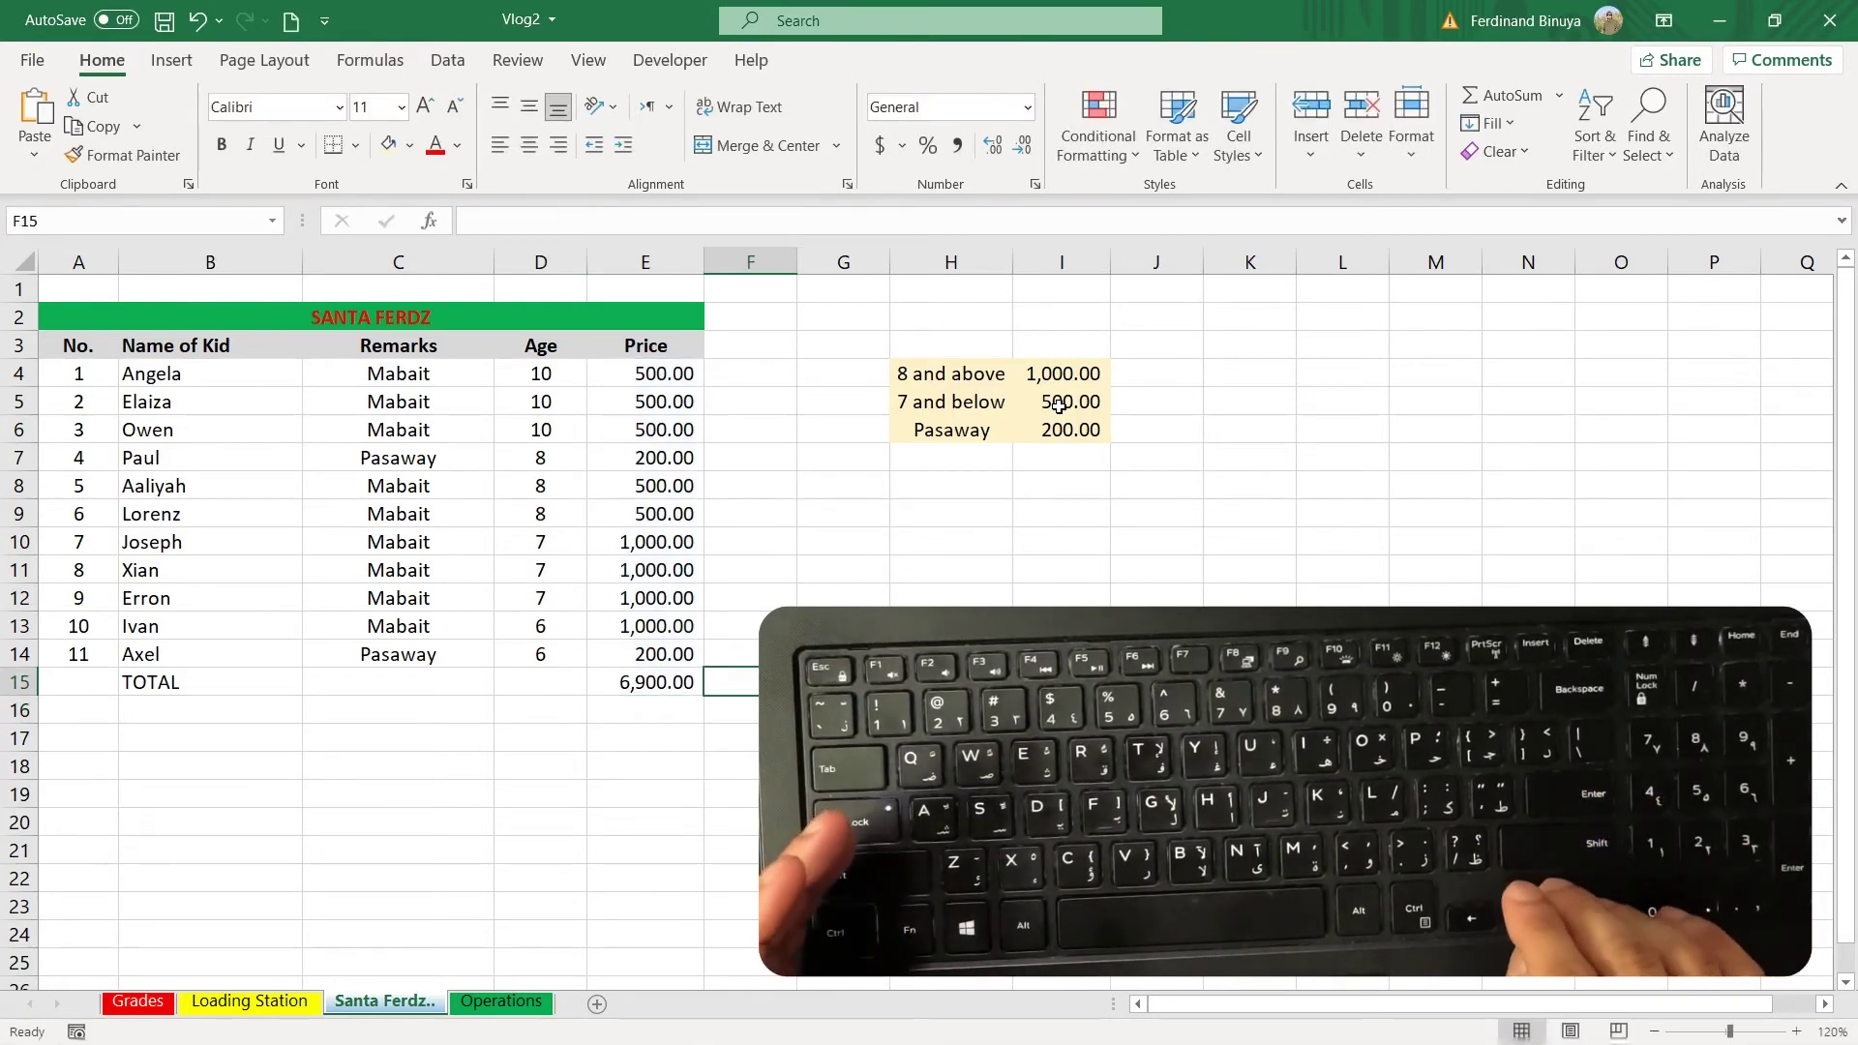
{"action": "key", "text": "Left"}
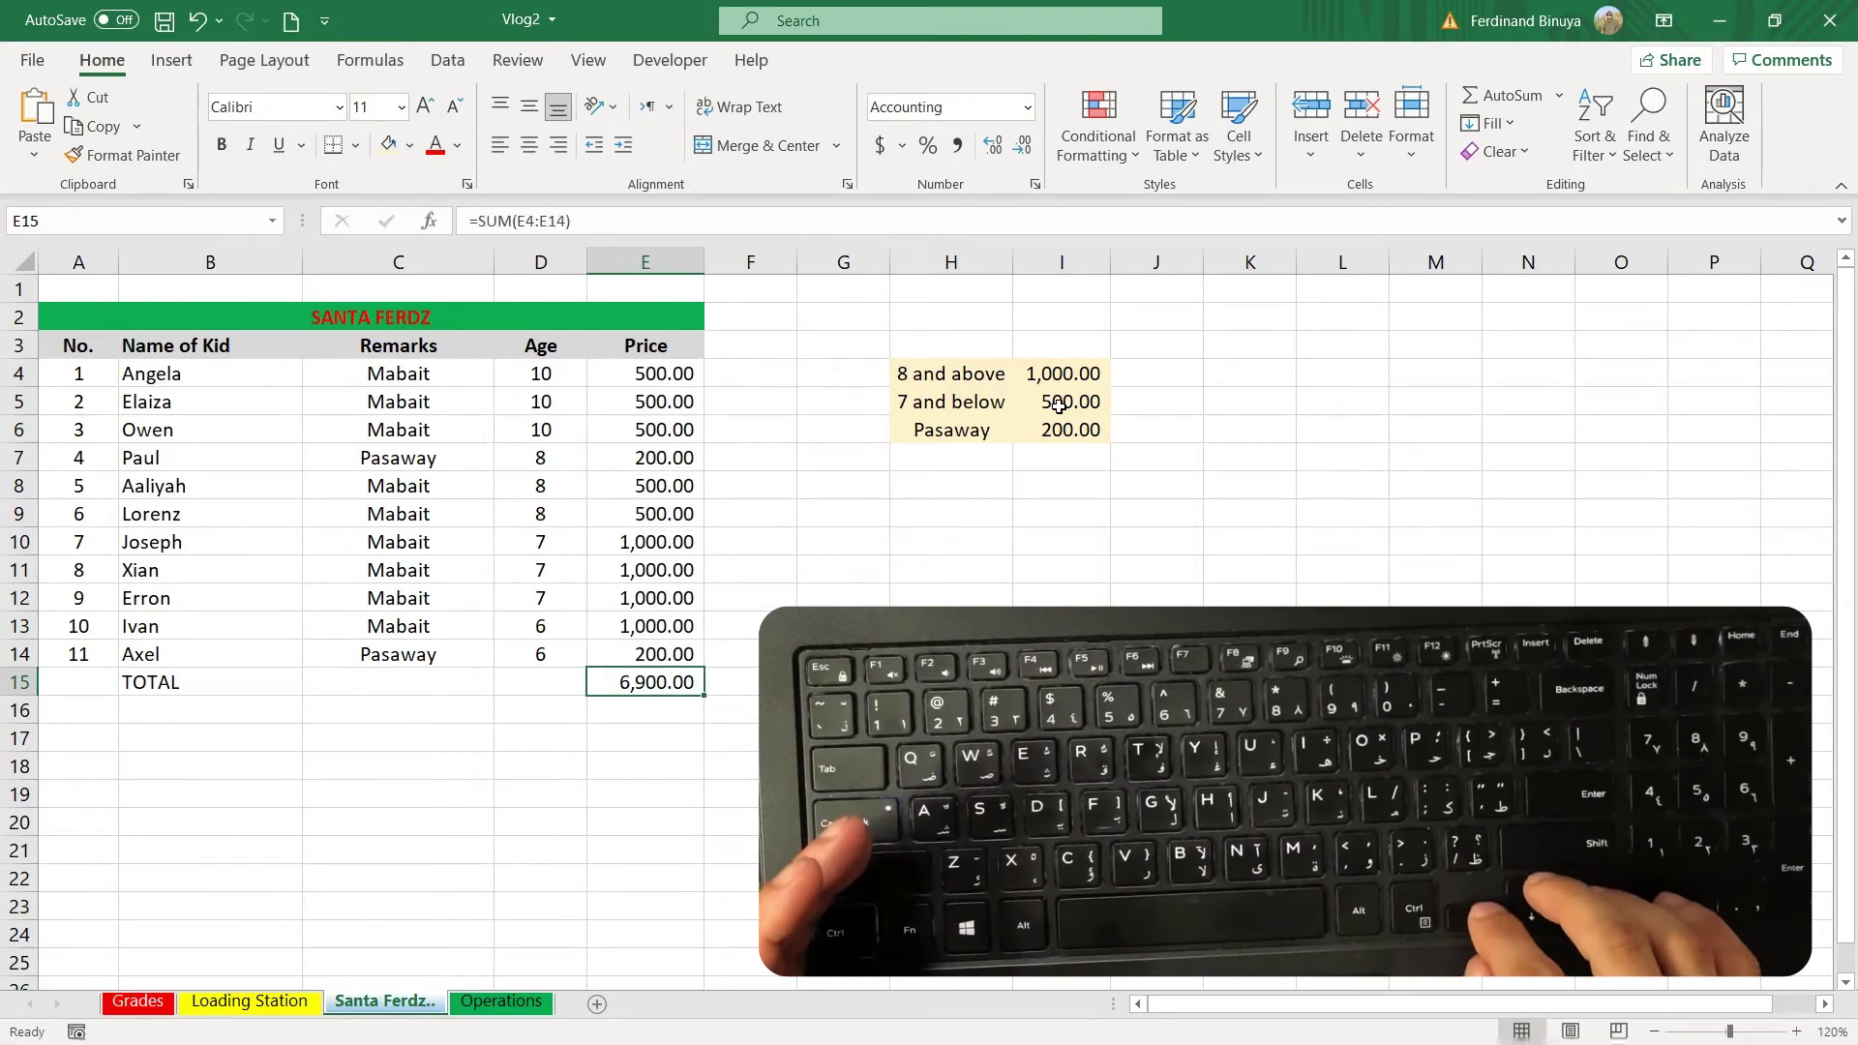
Set the reference prices in I4:I6 to 800 for 8 and above, 400 for 7 and below, and 150 for Pasaway.
{"action": "key", "text": "Right"}
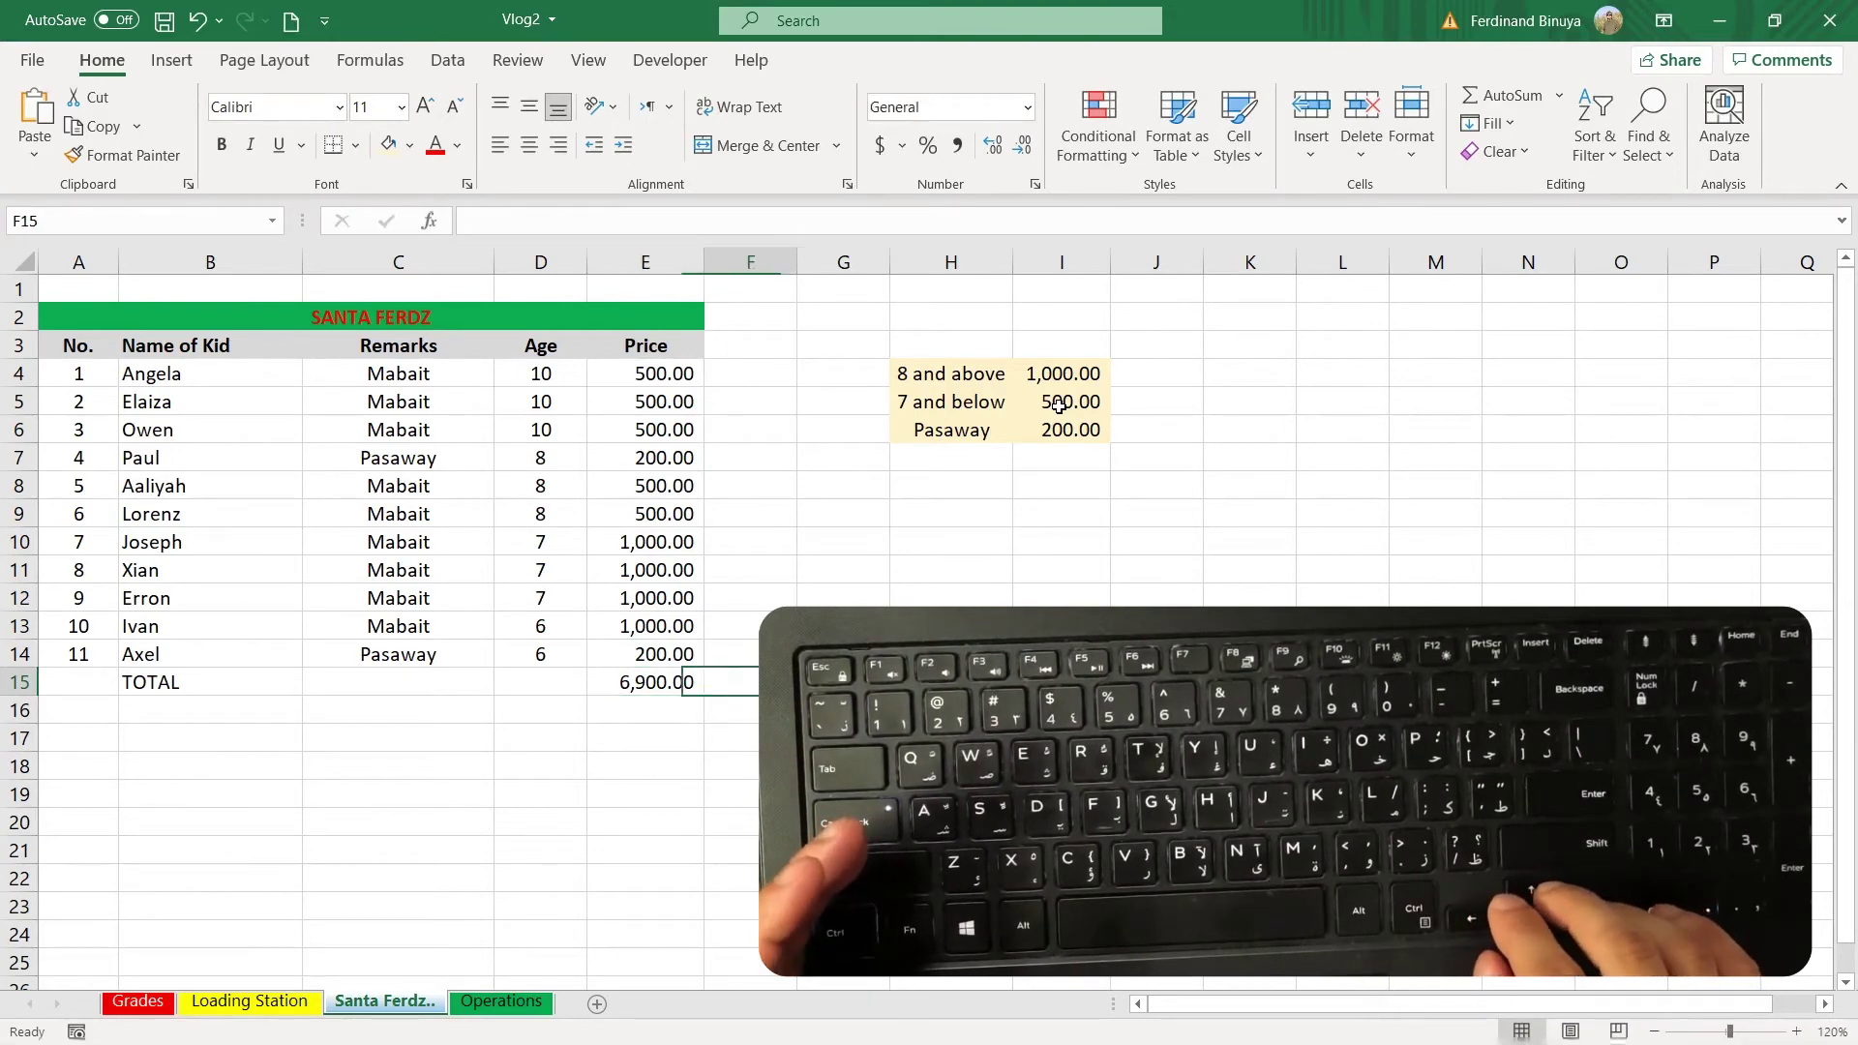
{"action": "key", "text": "Right"}
{"action": "key", "text": "Right"}
{"action": "key", "text": "Right"}
{"action": "key", "text": "Up"}
{"action": "key", "text": "Up"}
{"action": "key", "text": "Up"}
{"action": "key", "text": "Up"}
{"action": "key", "text": "Up"}
{"action": "key", "text": "Up"}
{"action": "key", "text": "Up"}
{"action": "key", "text": "Up"}
{"action": "key", "text": "Up"}
{"action": "key", "text": "Up"}
{"action": "key", "text": "Up"}
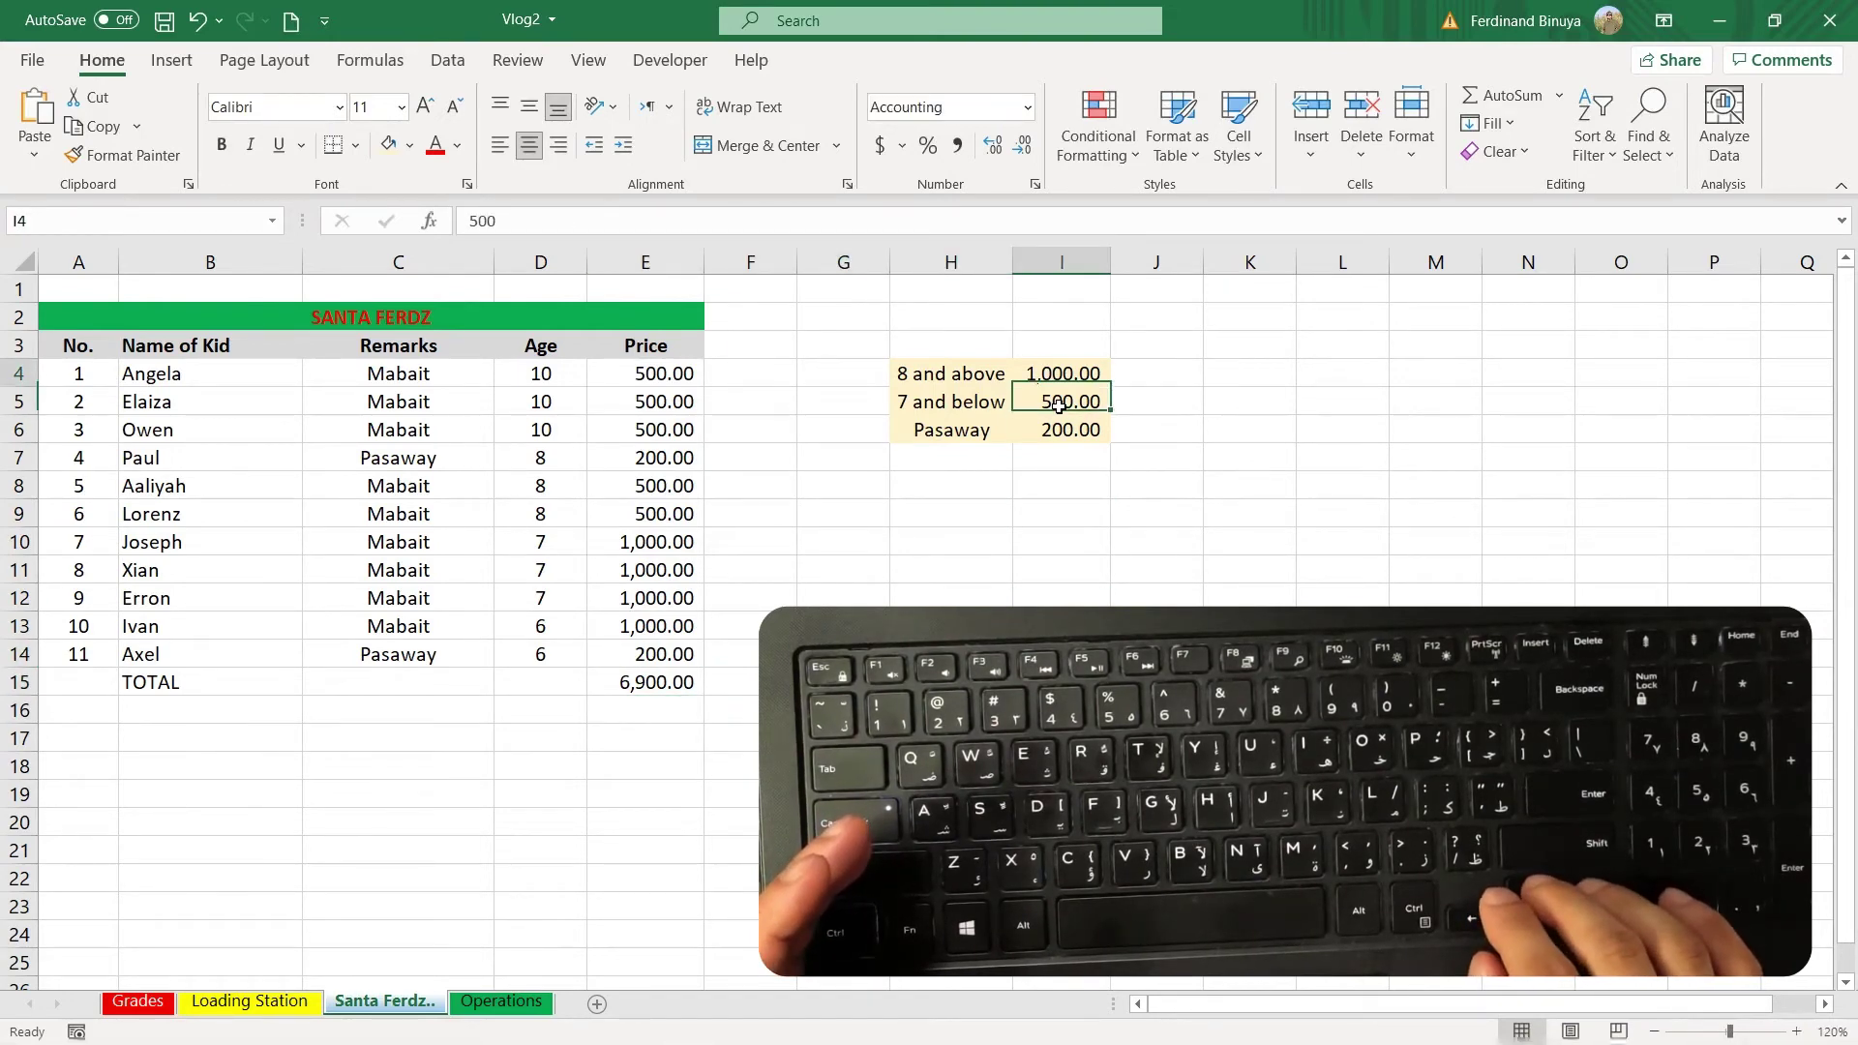
{"action": "type", "text": "800"}
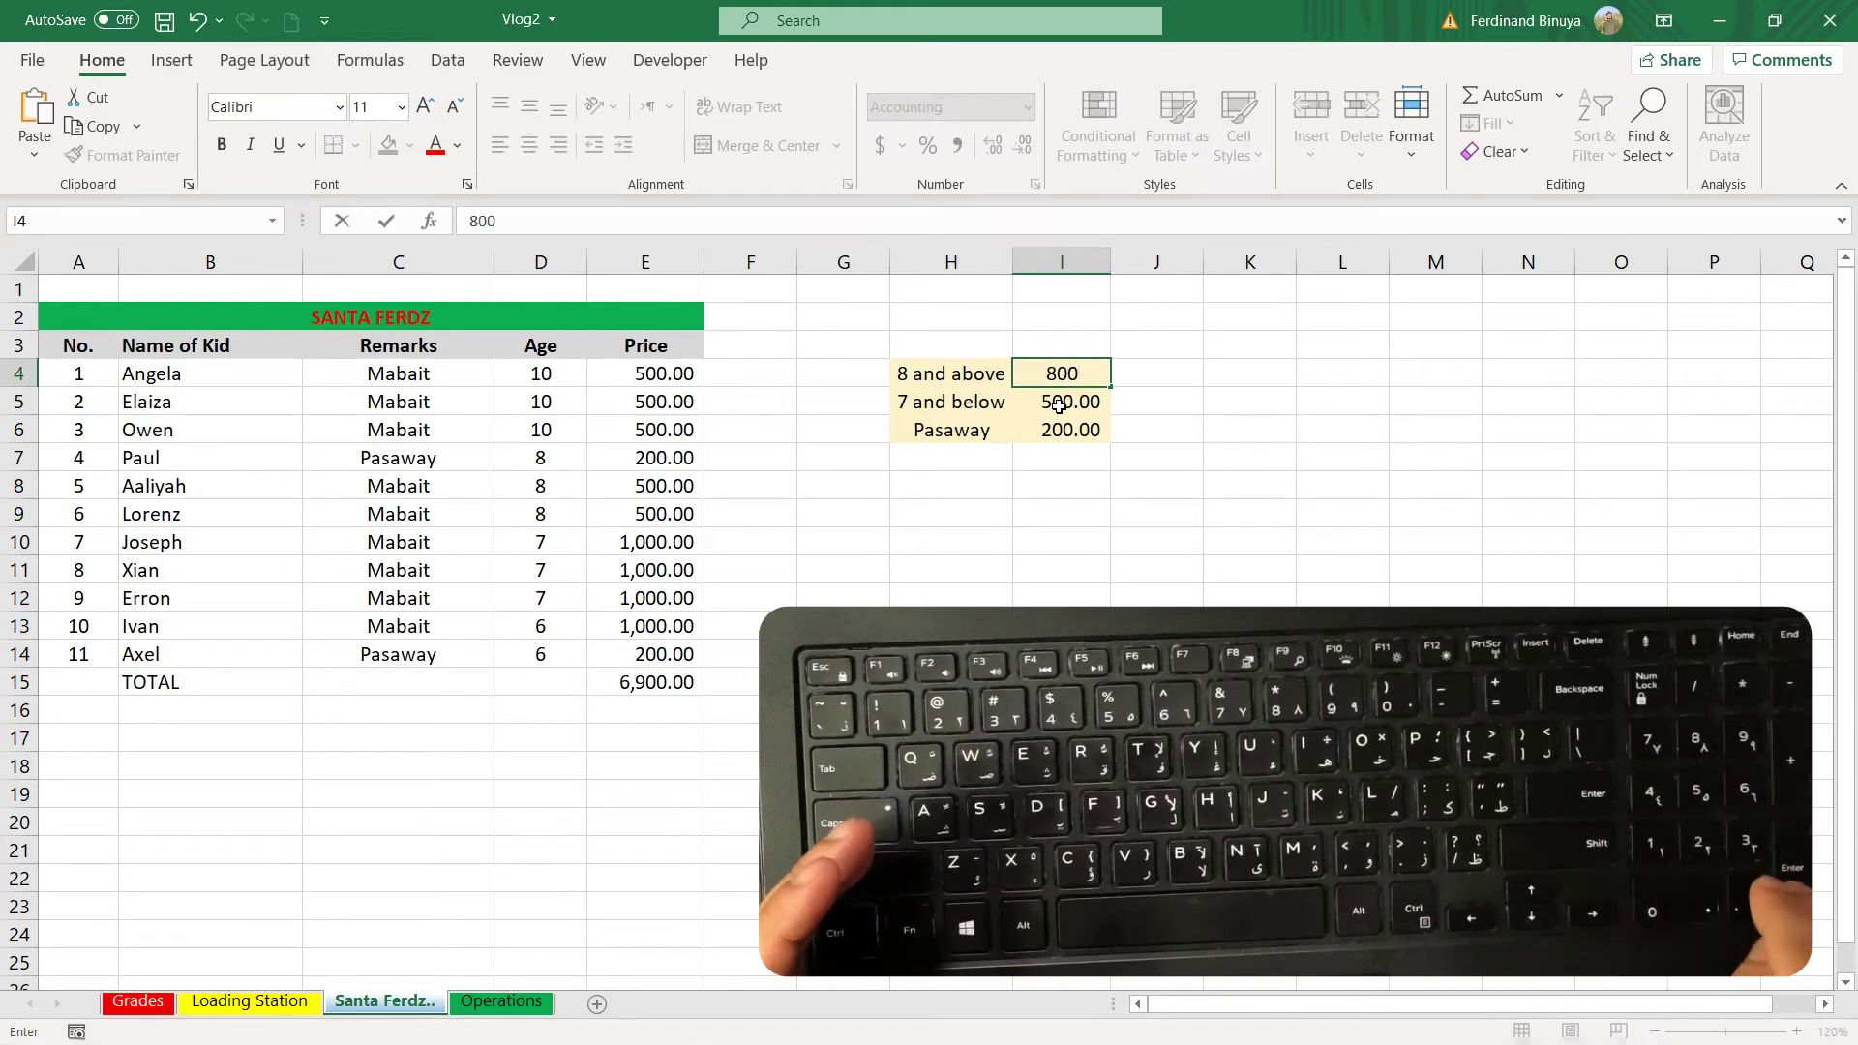
{"action": "key", "text": "Return"}
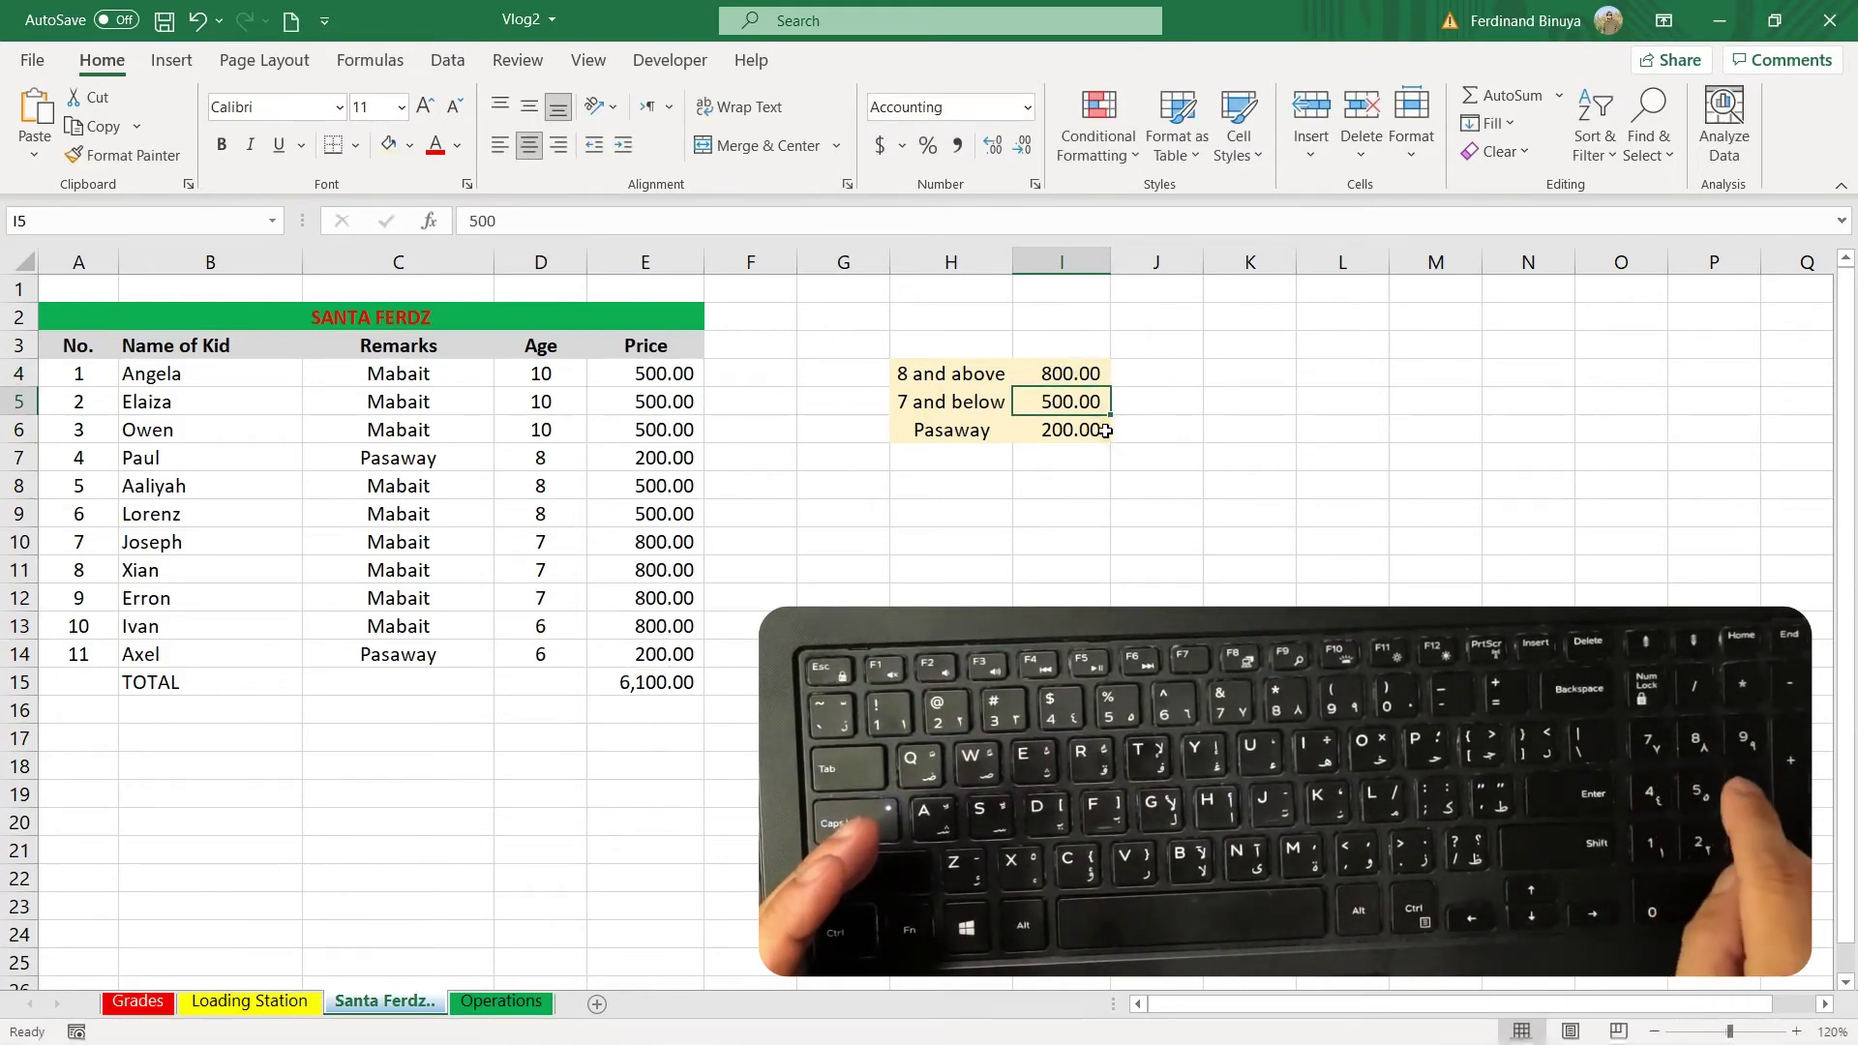
{"action": "type", "text": "400"}
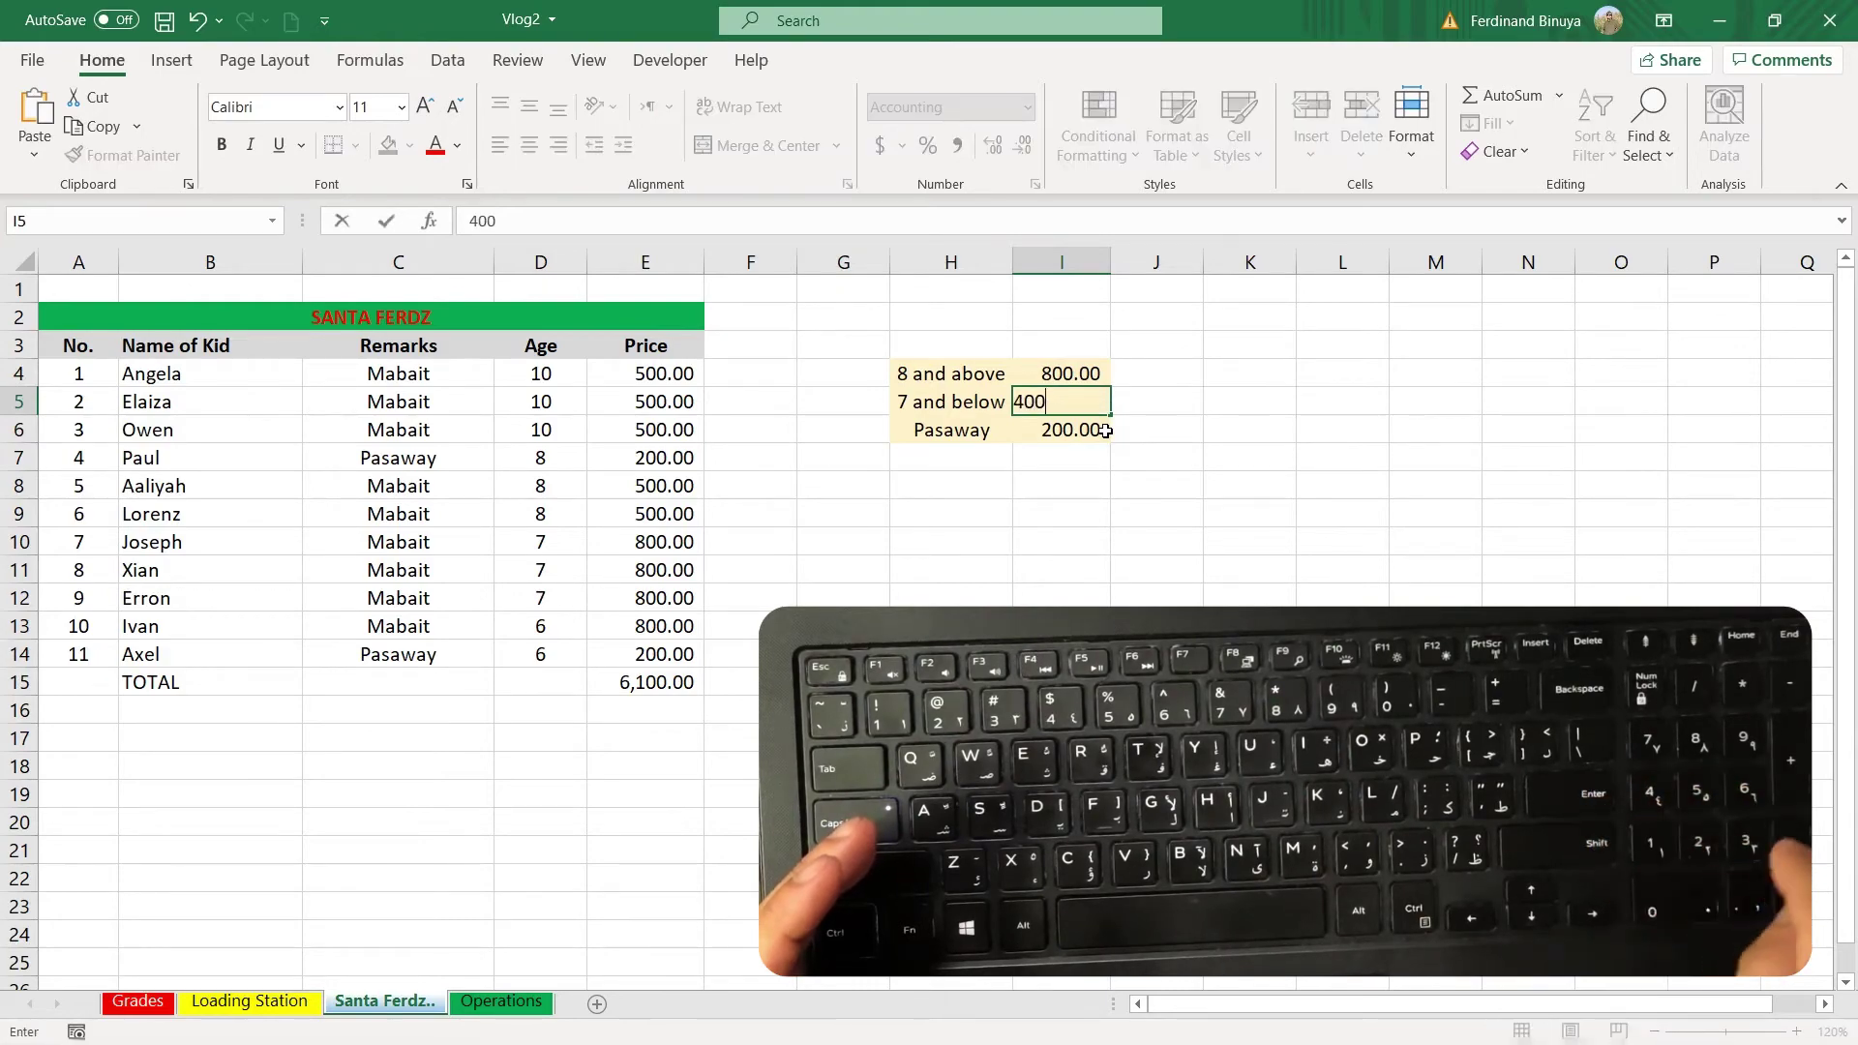
{"action": "key", "text": "Return"}
{"action": "type", "text": "150"}
{"action": "key", "text": "Return"}
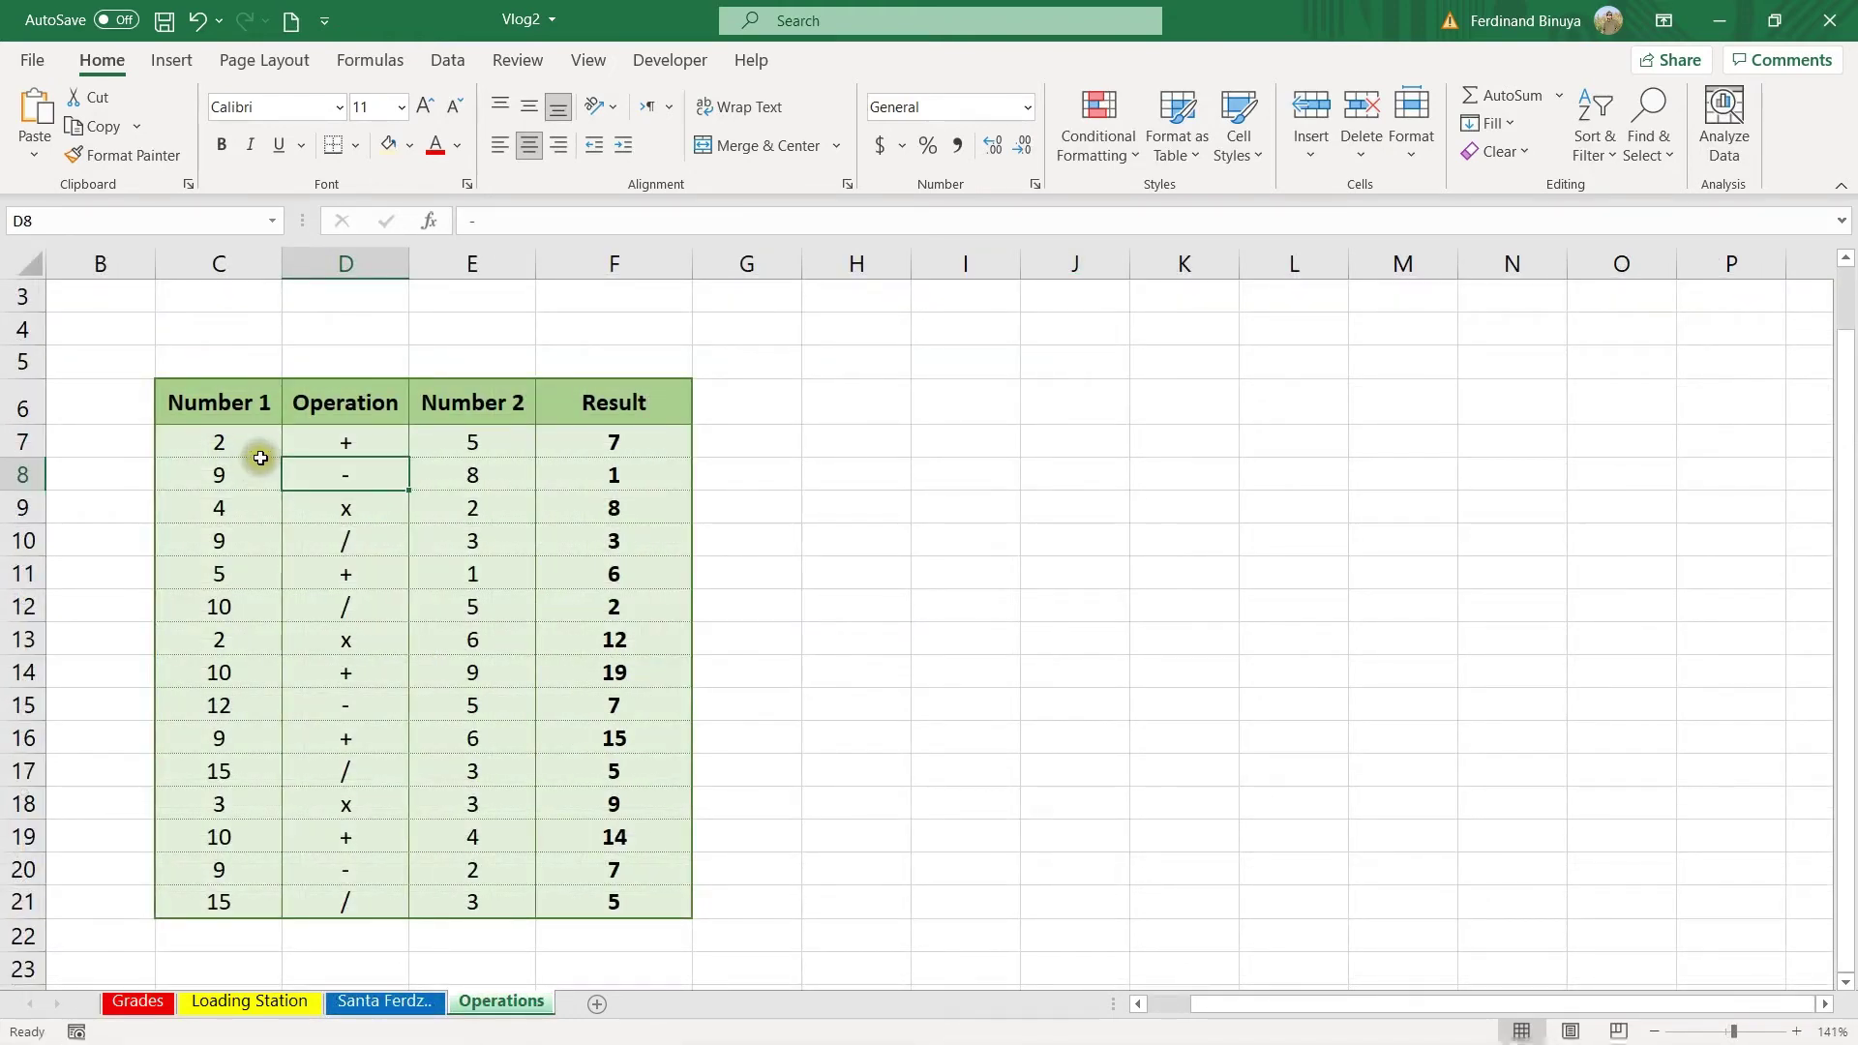
Examine the Number 1, Number 2 and Operation columns of the table on the Operations sheet.
{"action": "left_click_drag", "start_coordinate": [236, 436], "coordinate": [217, 904]}
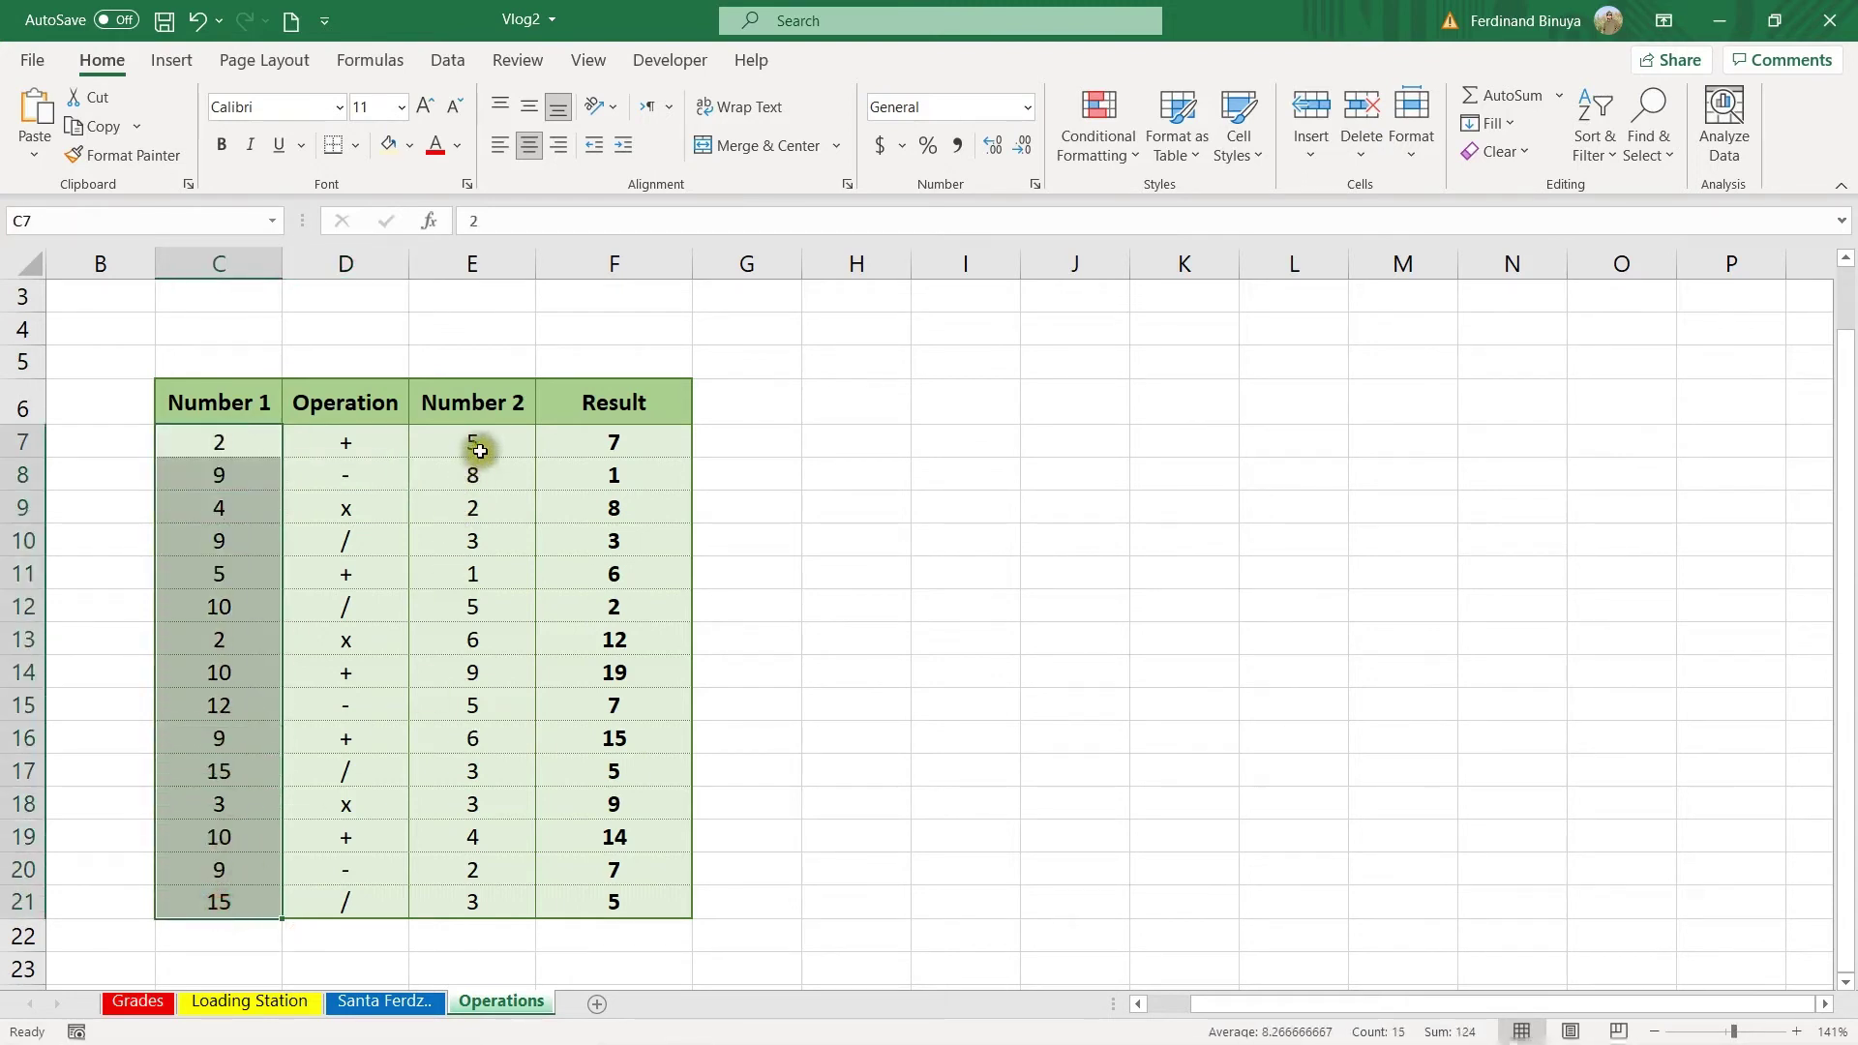
{"action": "left_click_drag", "start_coordinate": [480, 451], "coordinate": [455, 900]}
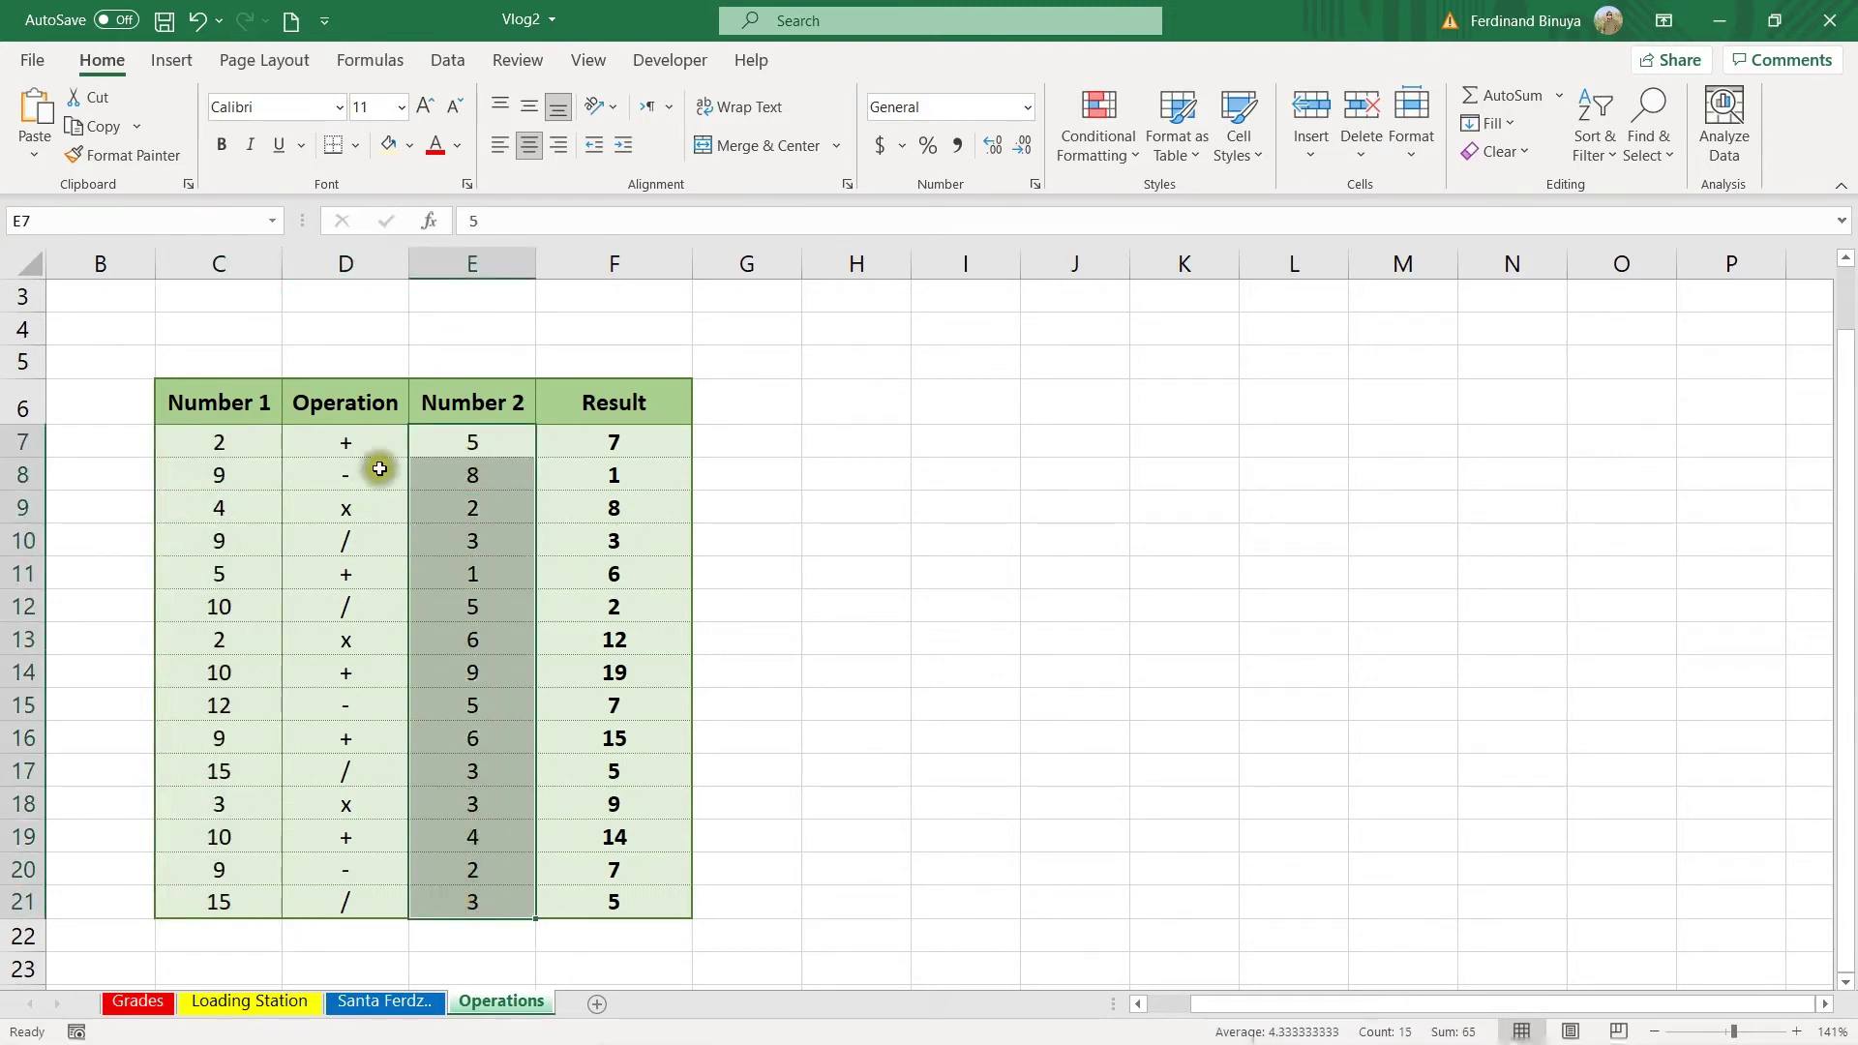
{"action": "left_click_drag", "start_coordinate": [383, 441], "coordinate": [372, 895]}
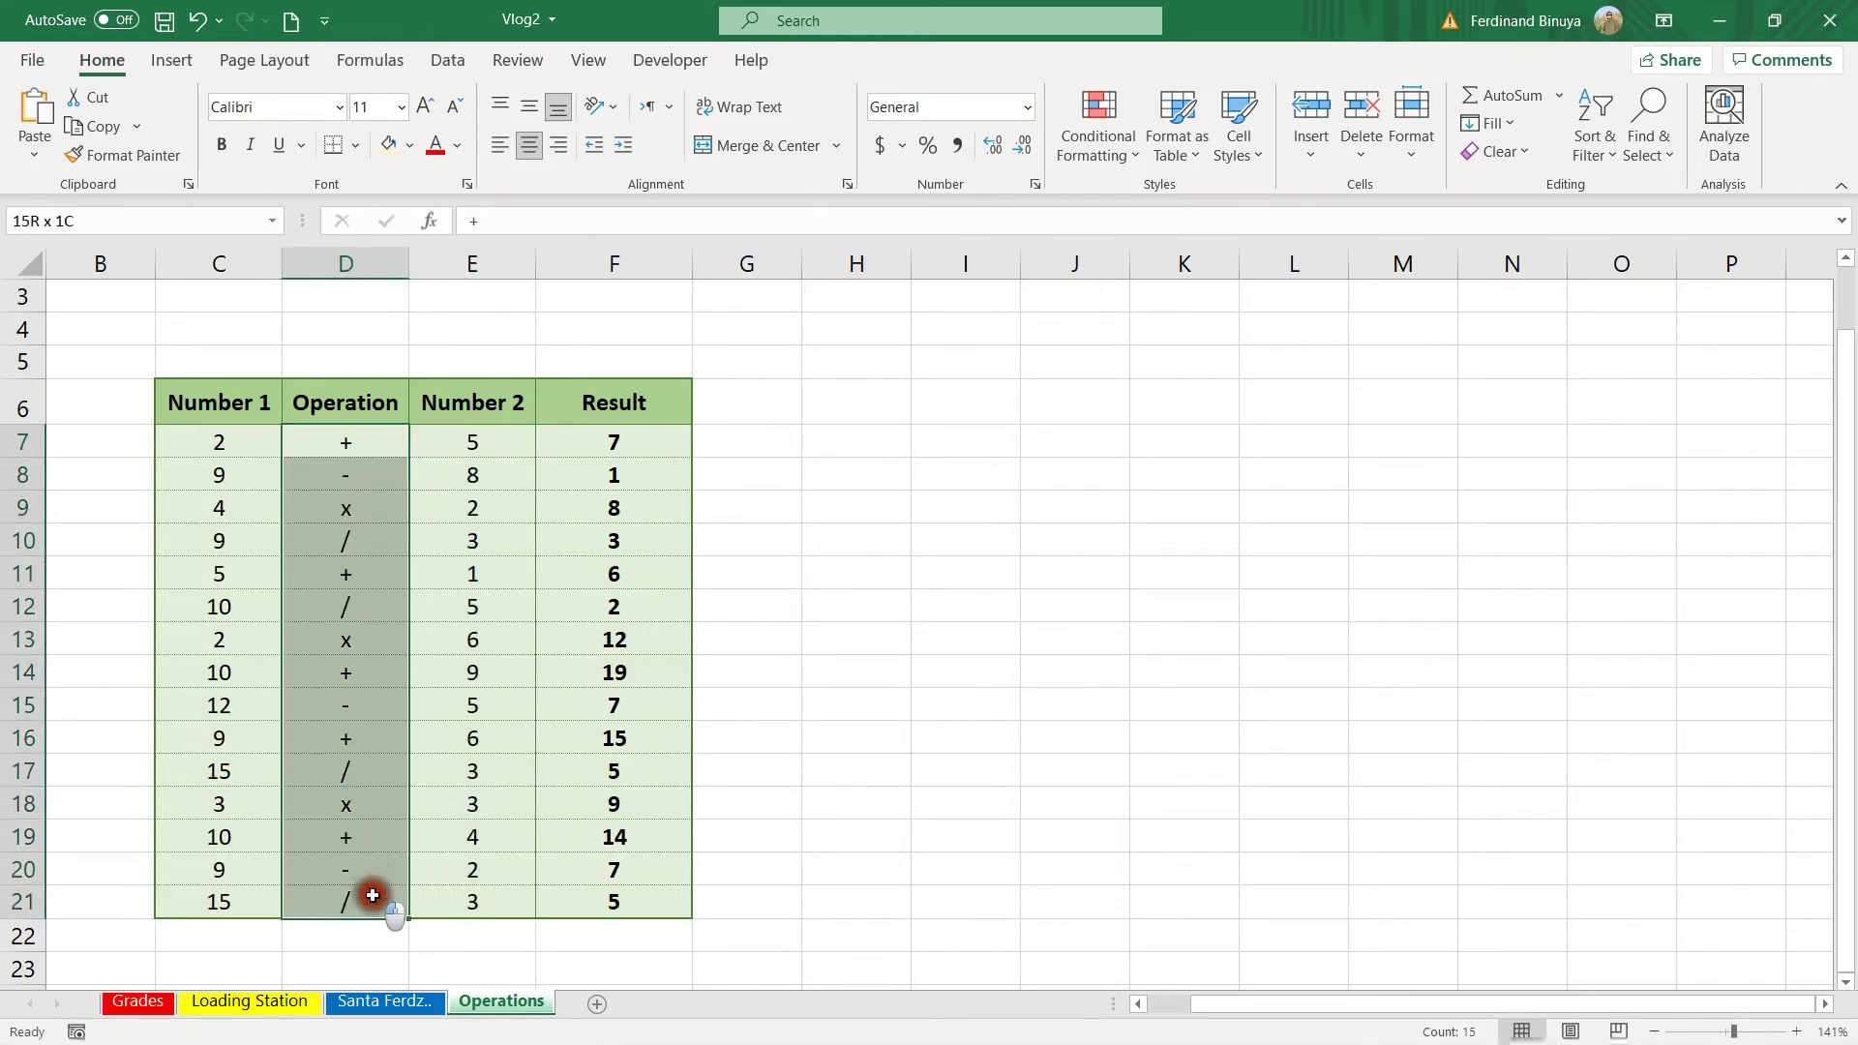
Examine each logical test and value of the nested IF formula in F7 that calculates the Result column.
{"action": "left_click", "coordinate": [602, 446]}
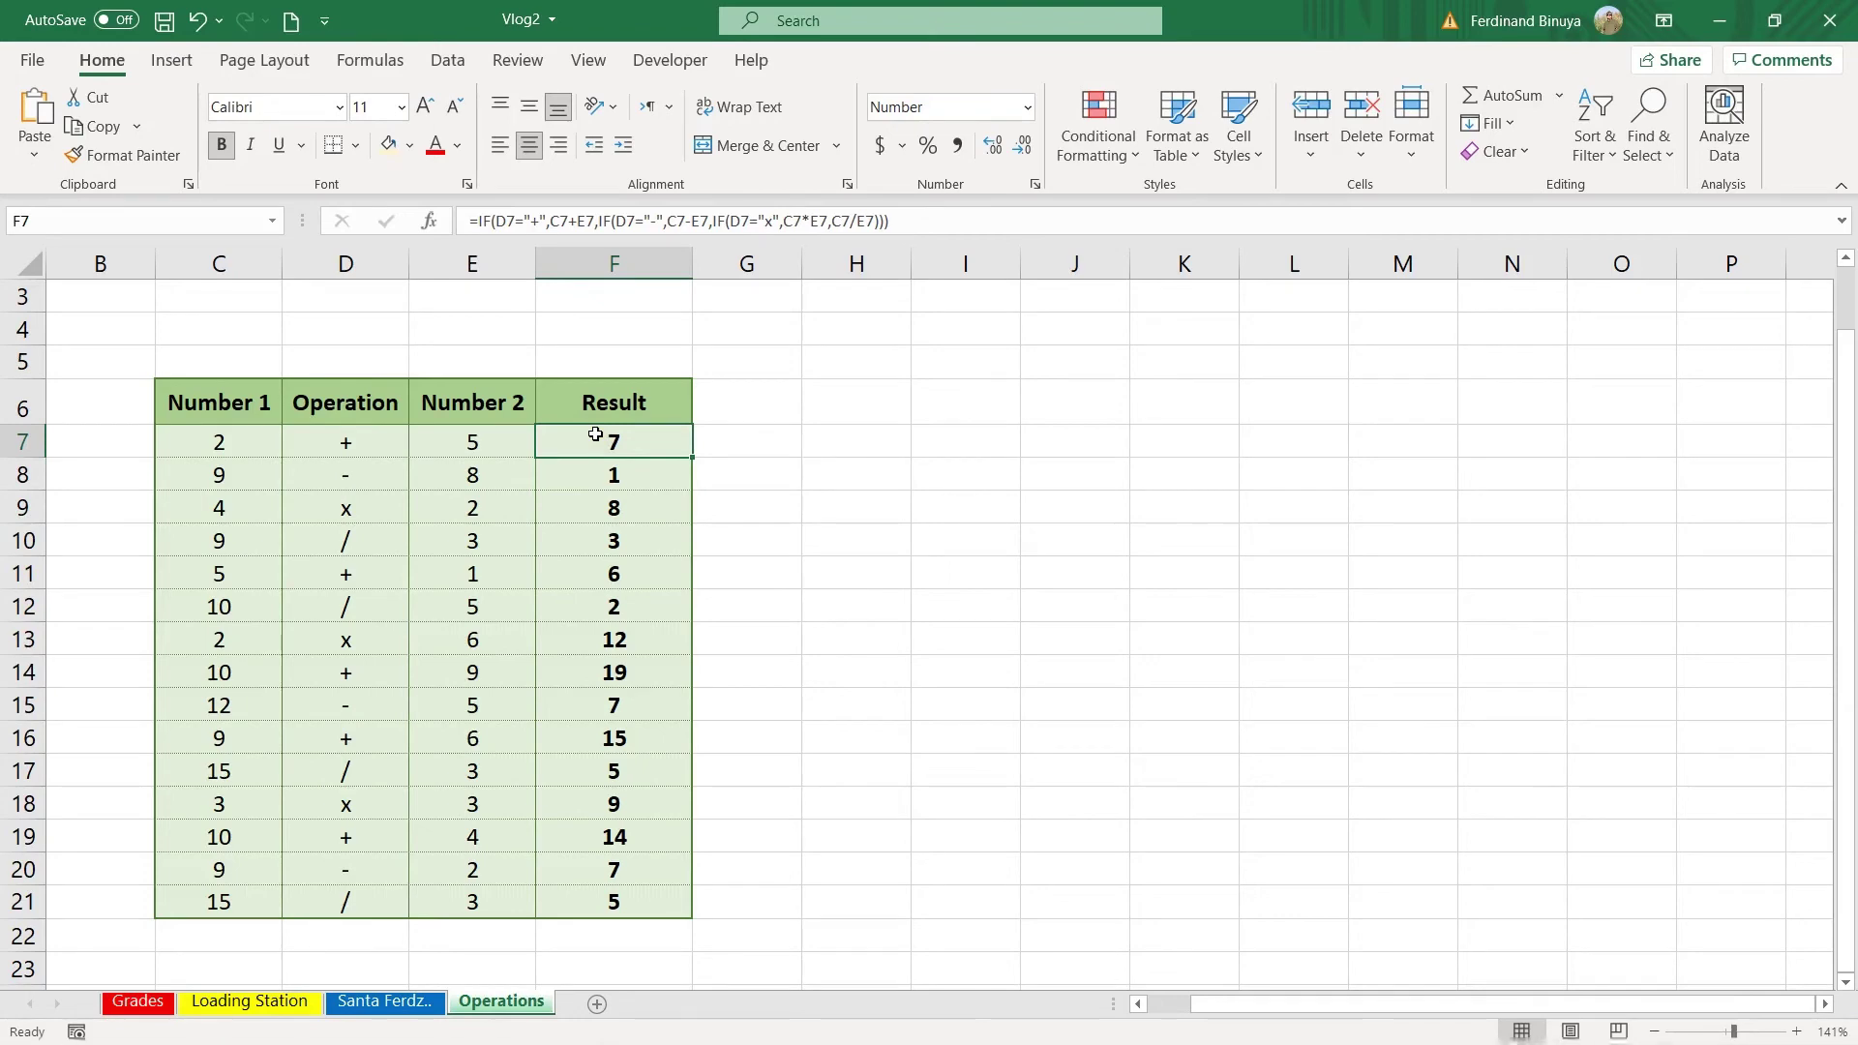
{"action": "left_click", "coordinate": [629, 445]}
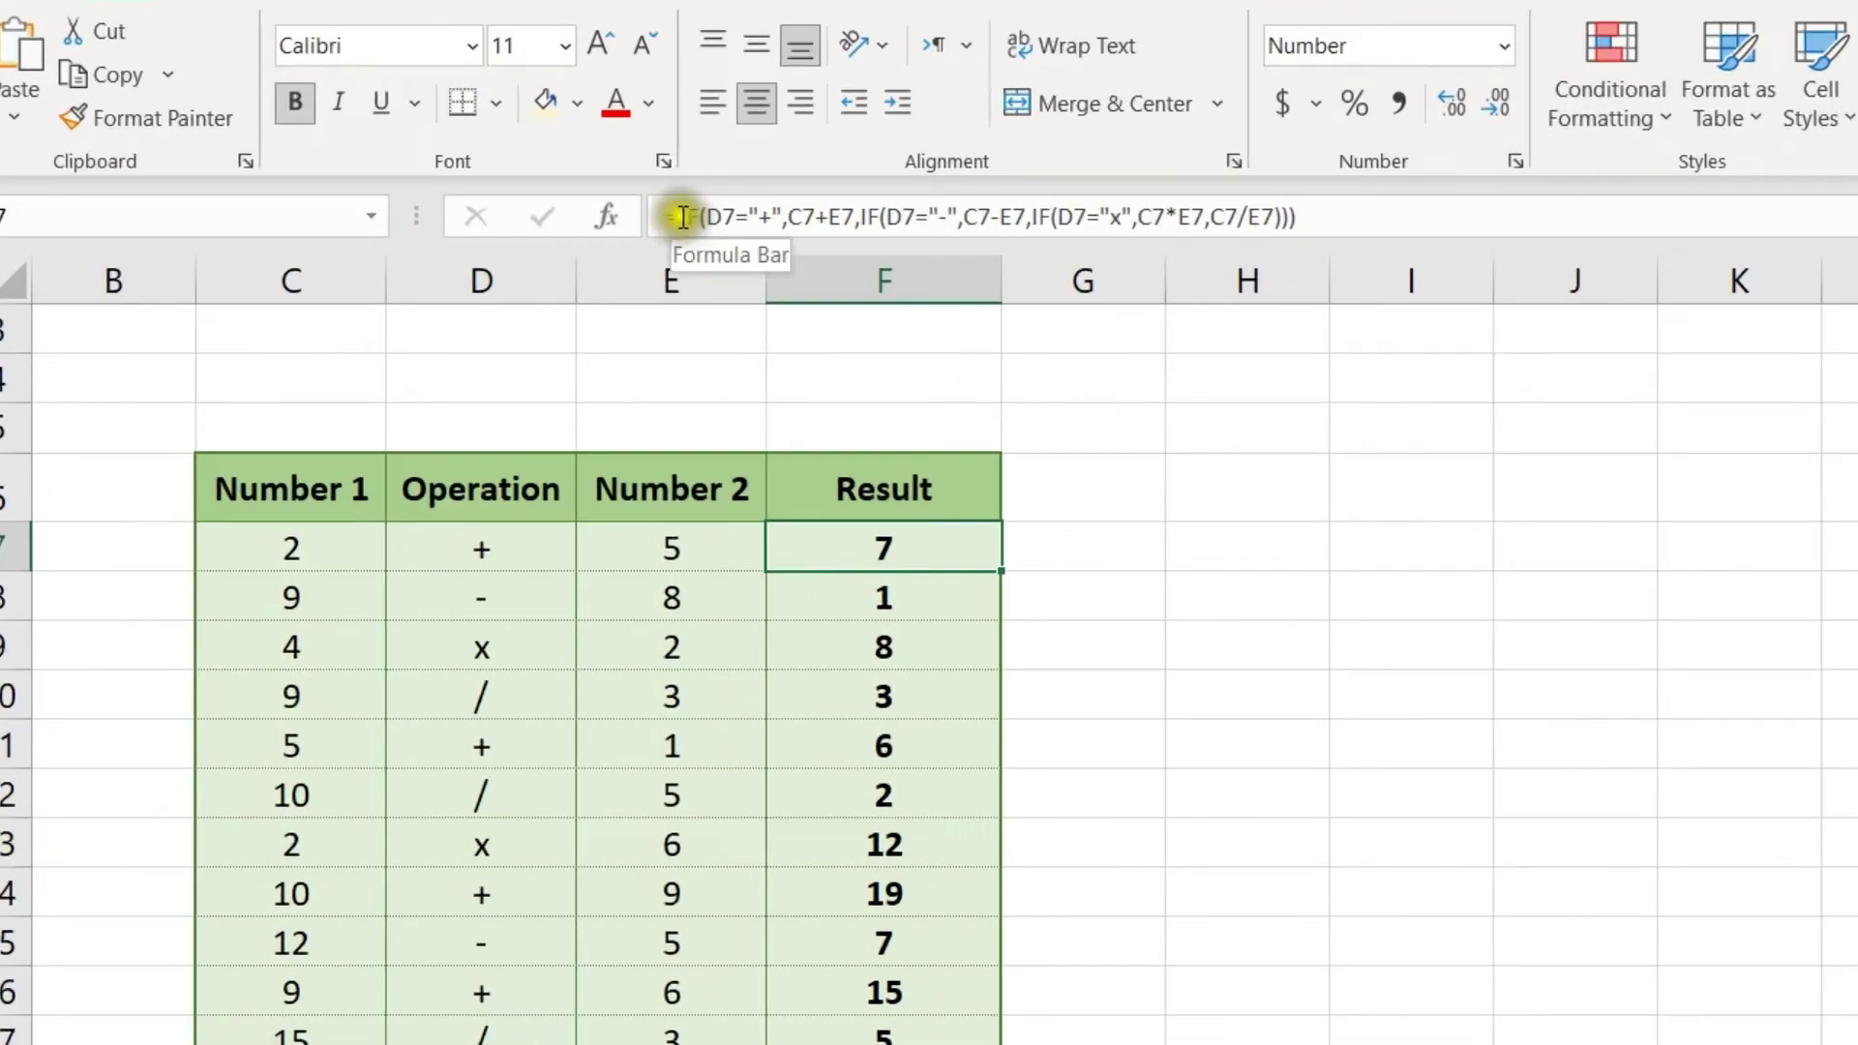
{"action": "left_click", "coordinate": [491, 220]}
{"action": "double_click", "coordinate": [700, 215]}
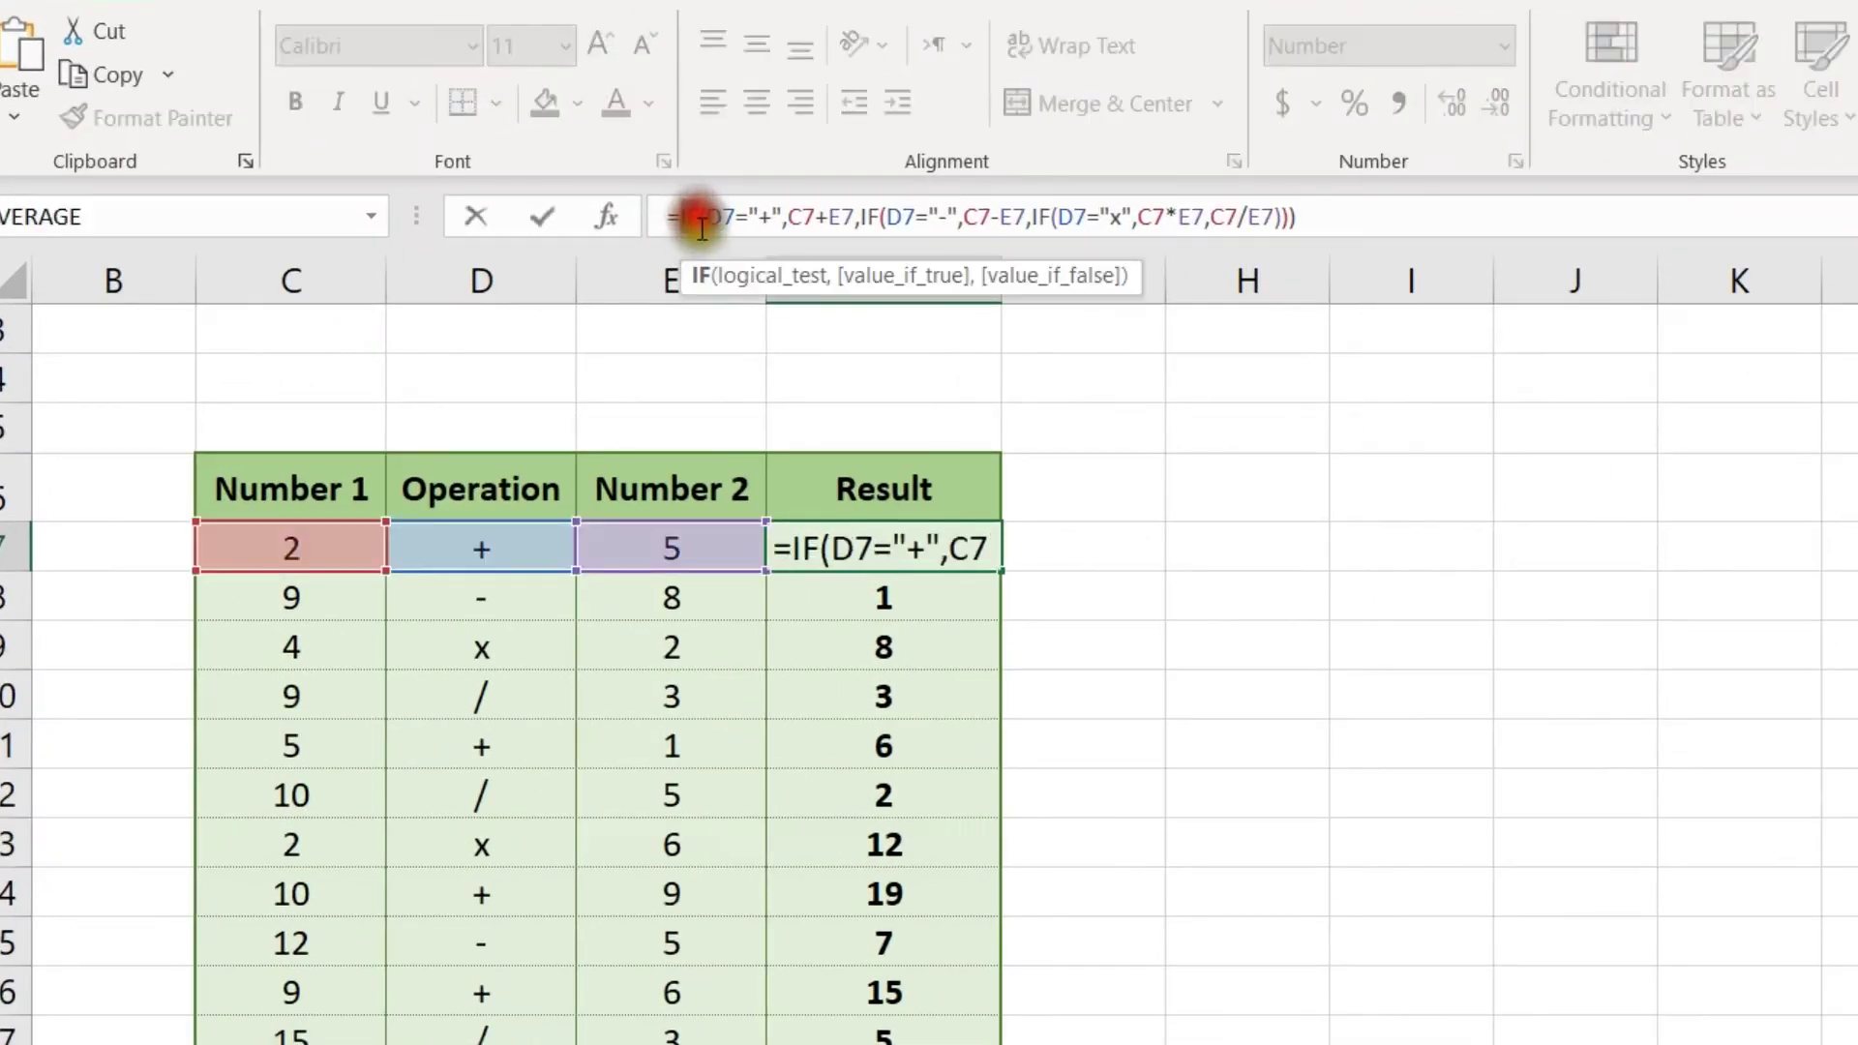
{"action": "left_click_drag", "start_coordinate": [706, 215], "coordinate": [759, 230]}
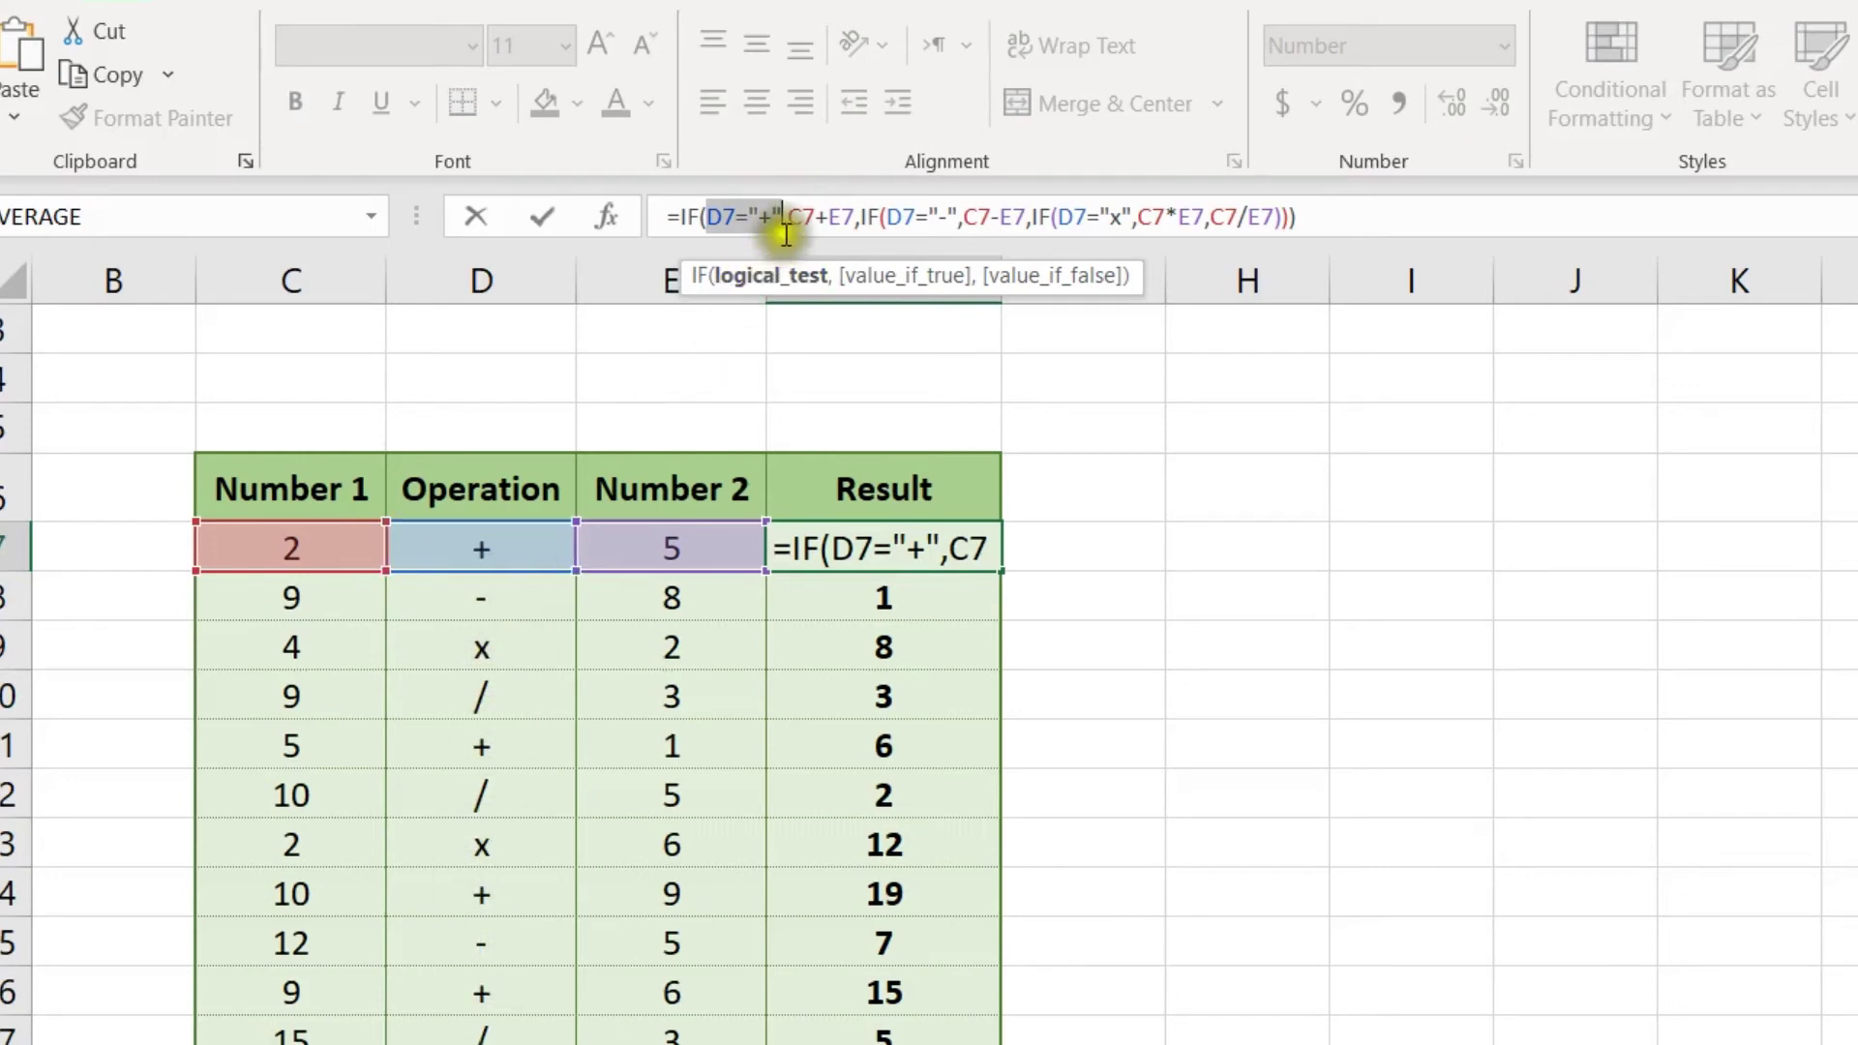
{"action": "left_click_drag", "start_coordinate": [789, 216], "coordinate": [869, 217]}
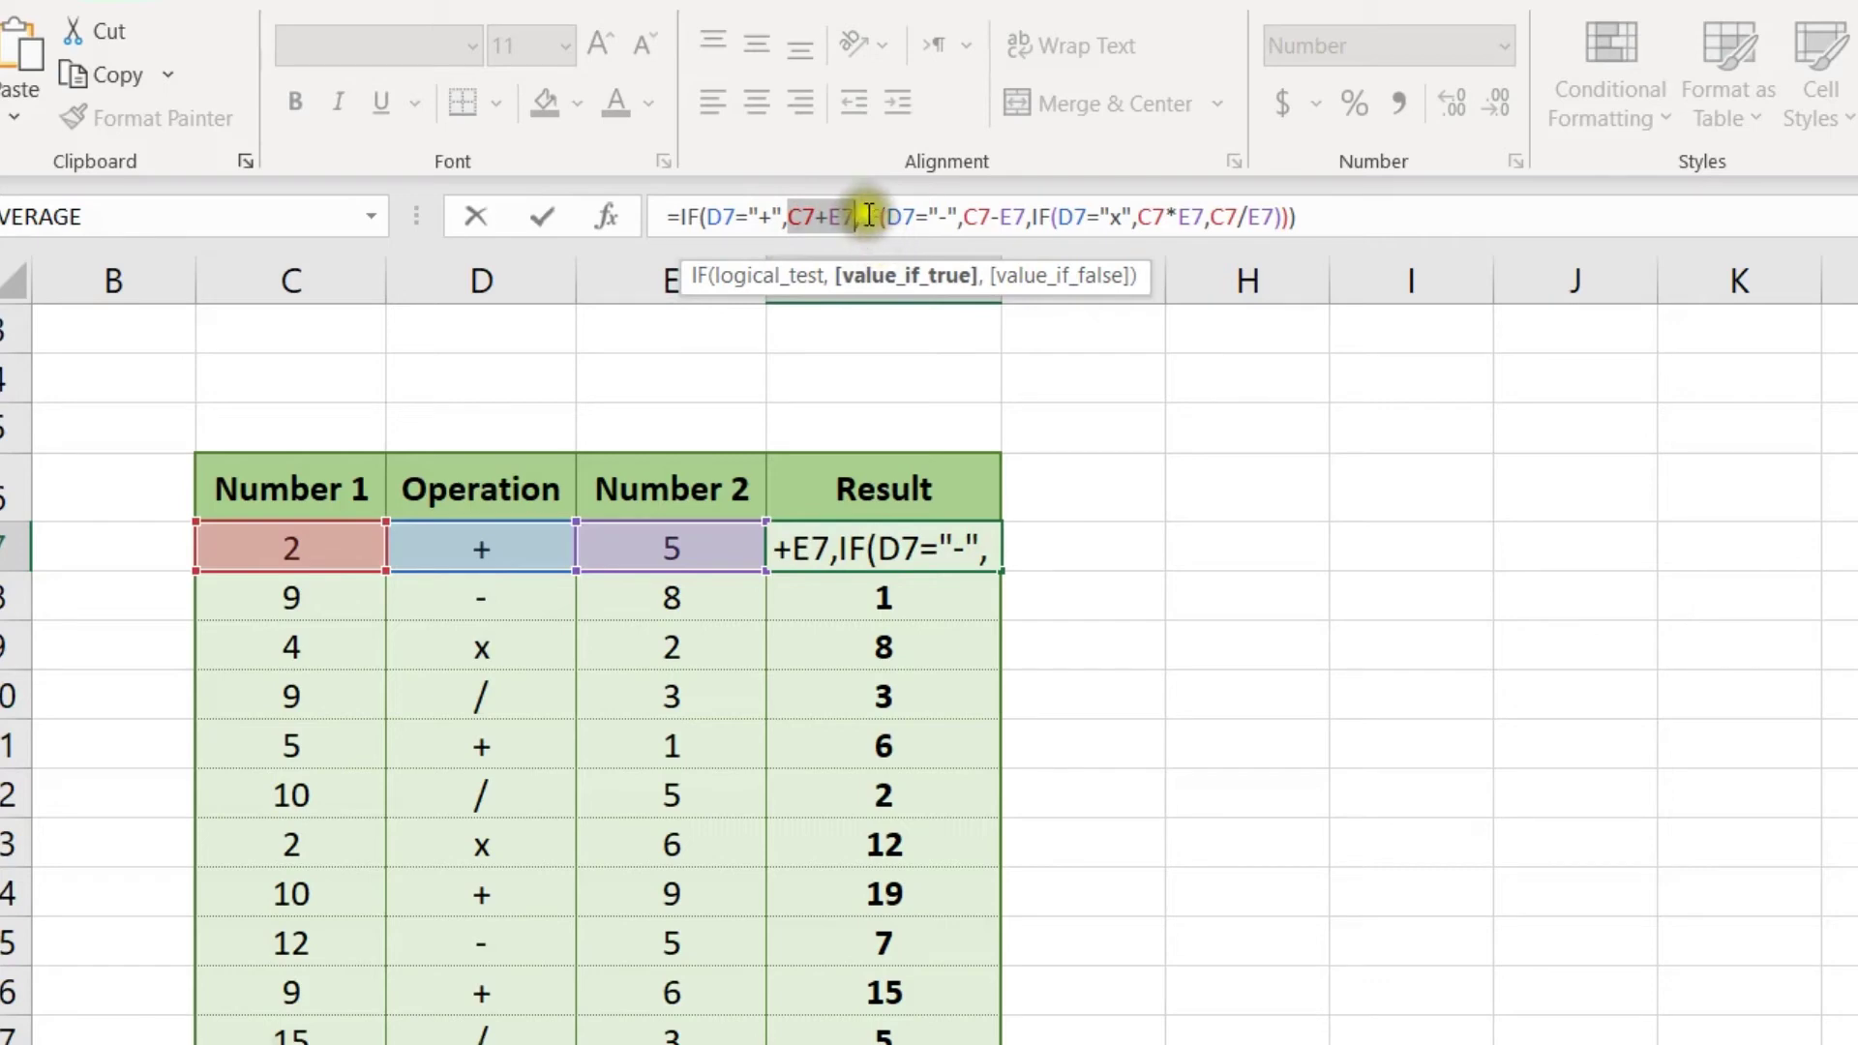
{"action": "left_click_drag", "start_coordinate": [884, 210], "coordinate": [1026, 210]}
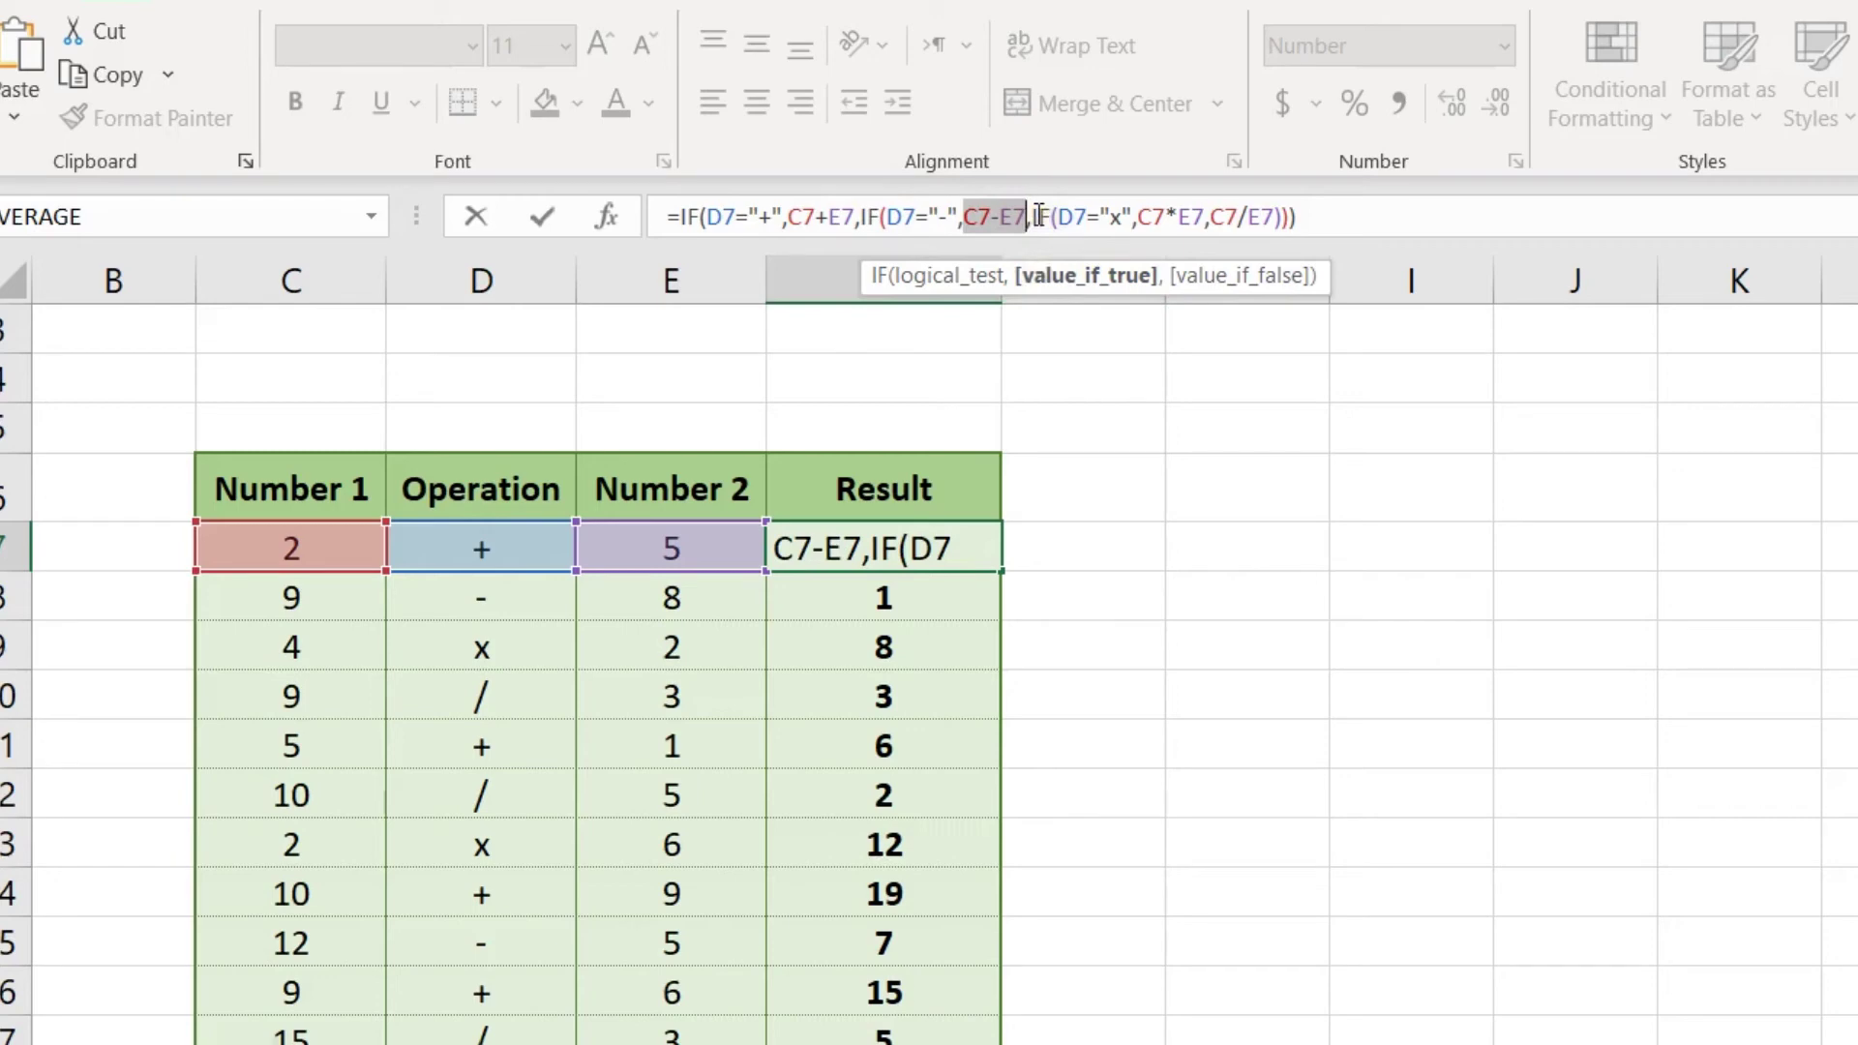
{"action": "left_click_drag", "start_coordinate": [1038, 214], "coordinate": [1274, 215]}
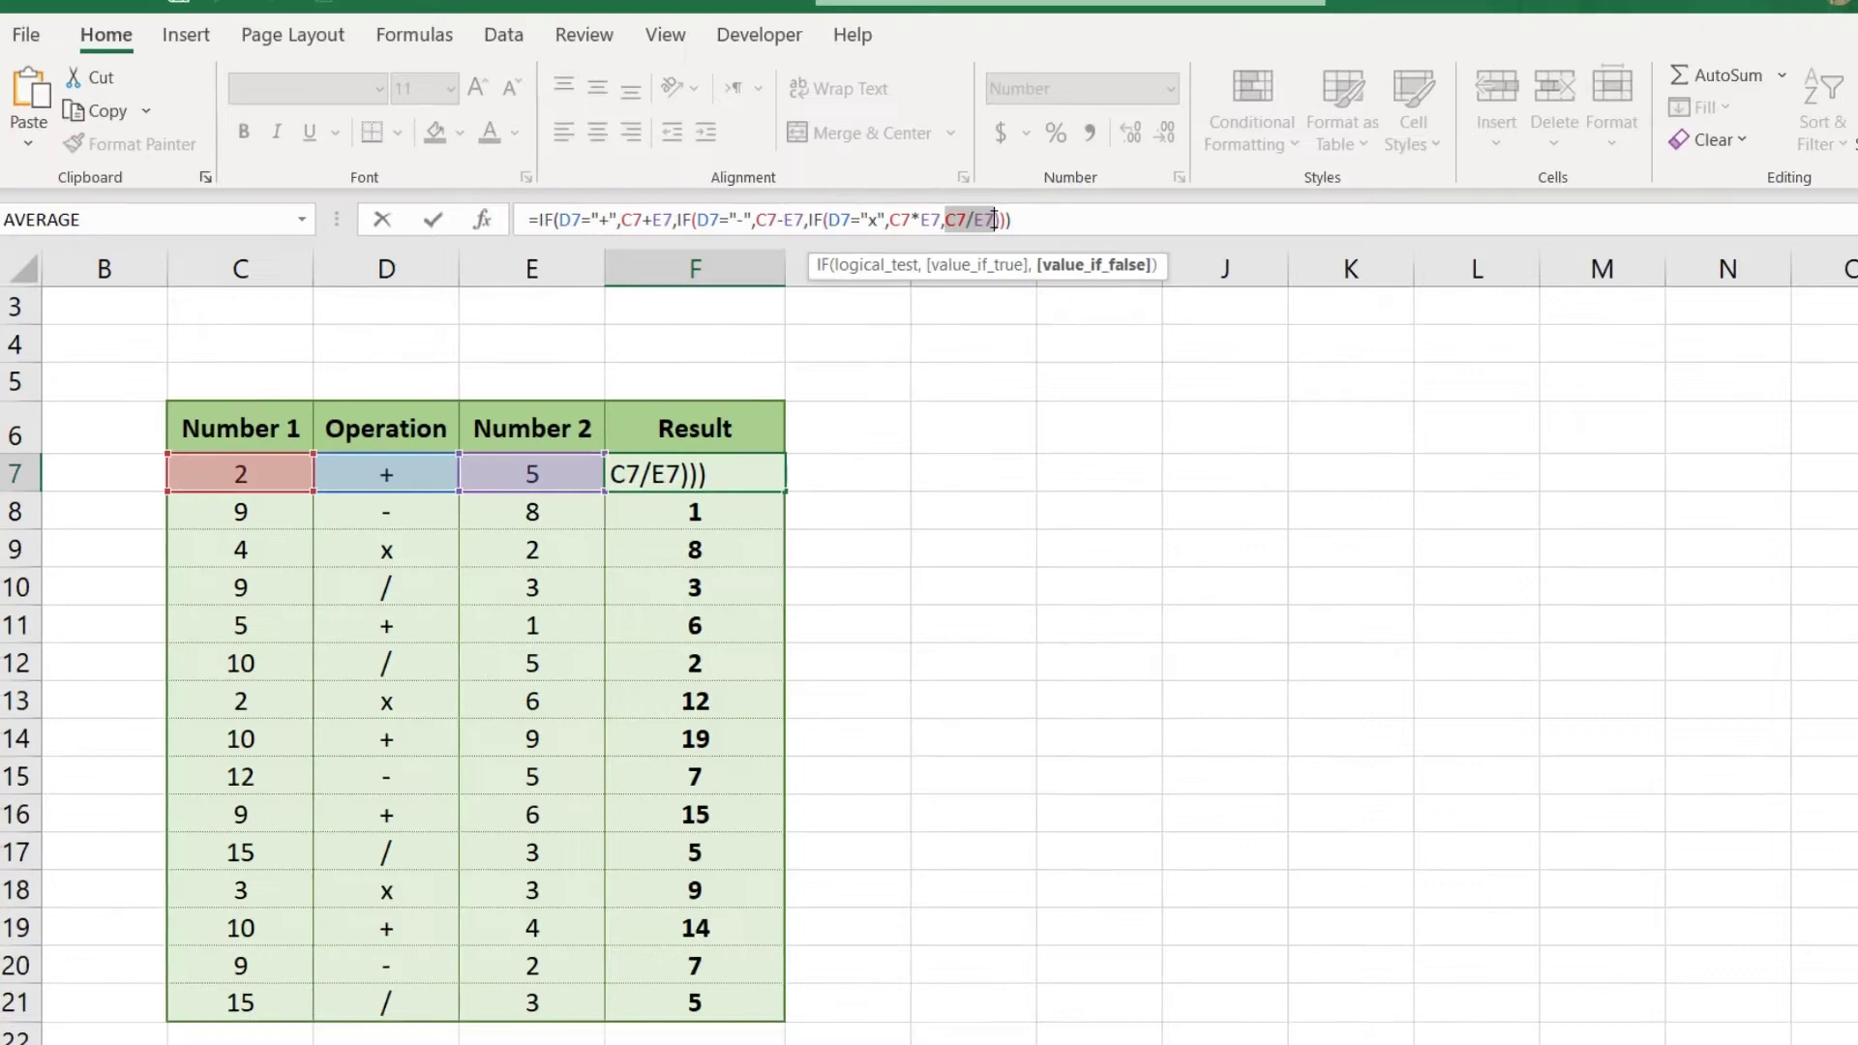
{"action": "key", "text": "Return"}
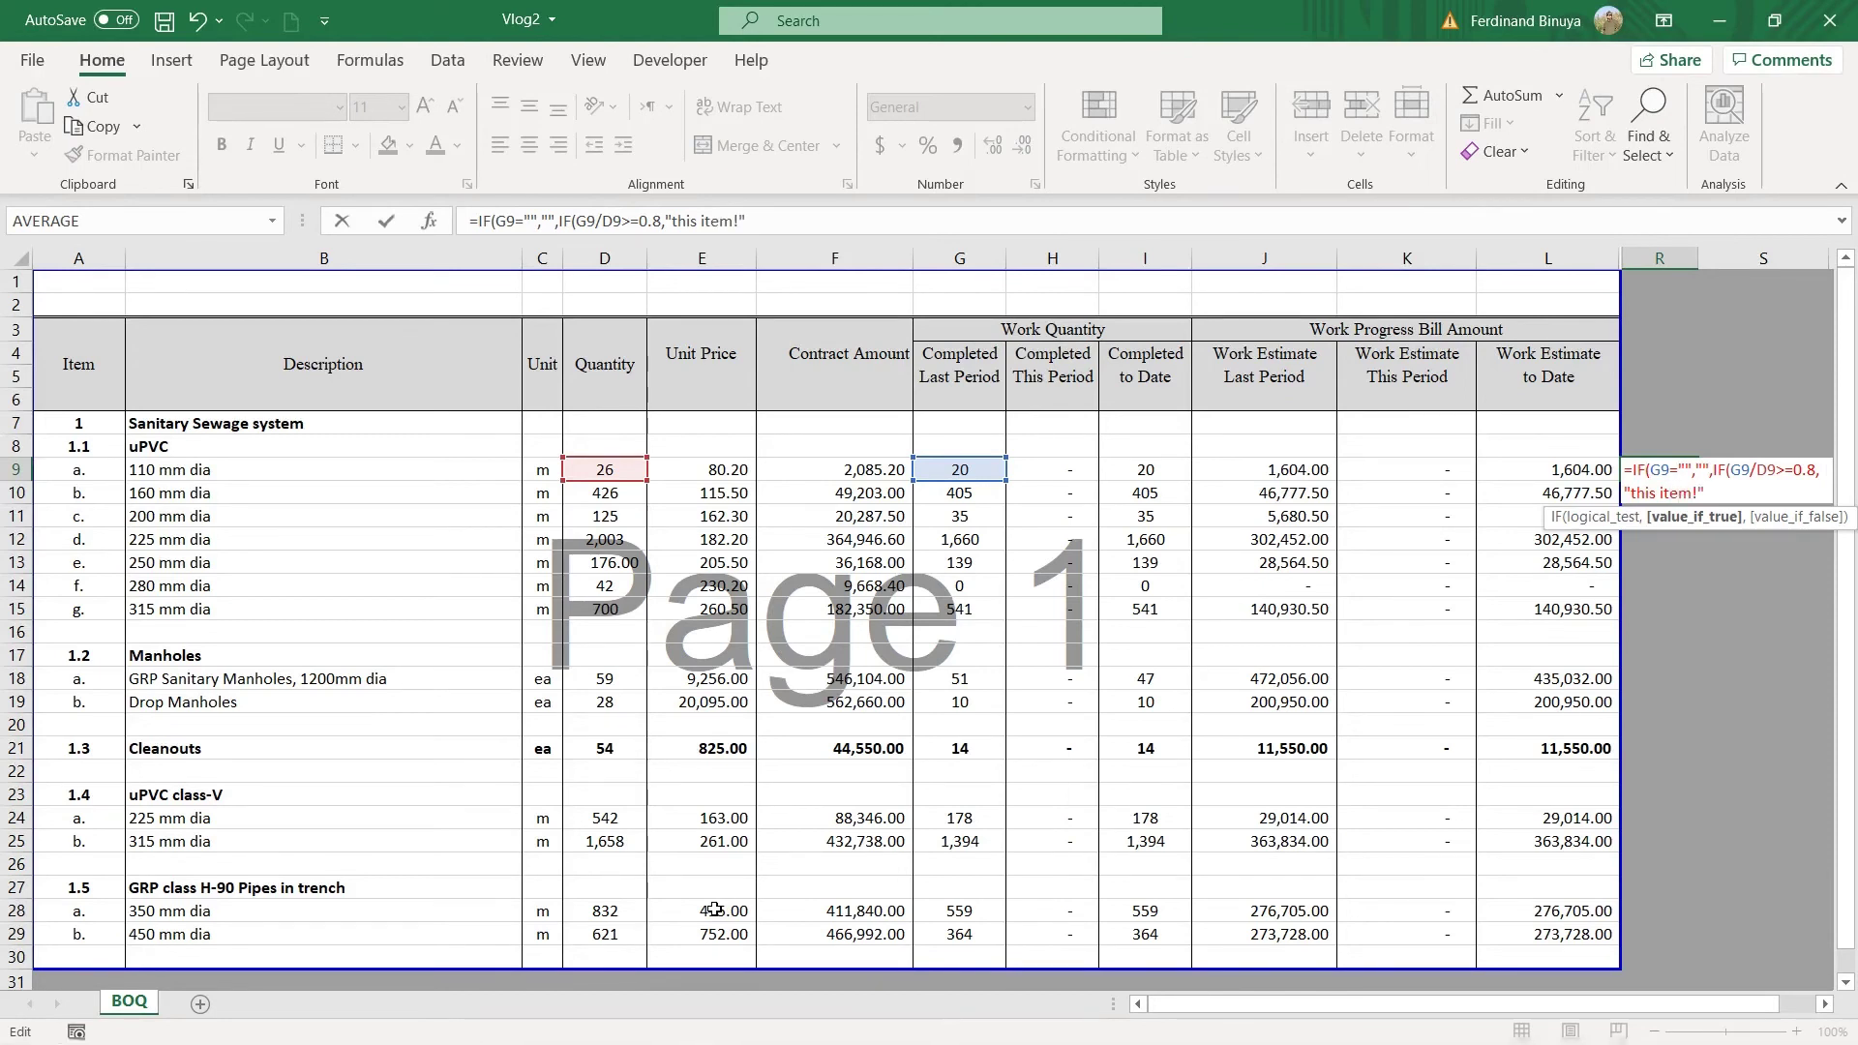
Complete the formula in R9 as =IF(G9="","",IF(G9/D9>=0.8,"this item!","")).
{"action": "type", "text": ",\"\""}
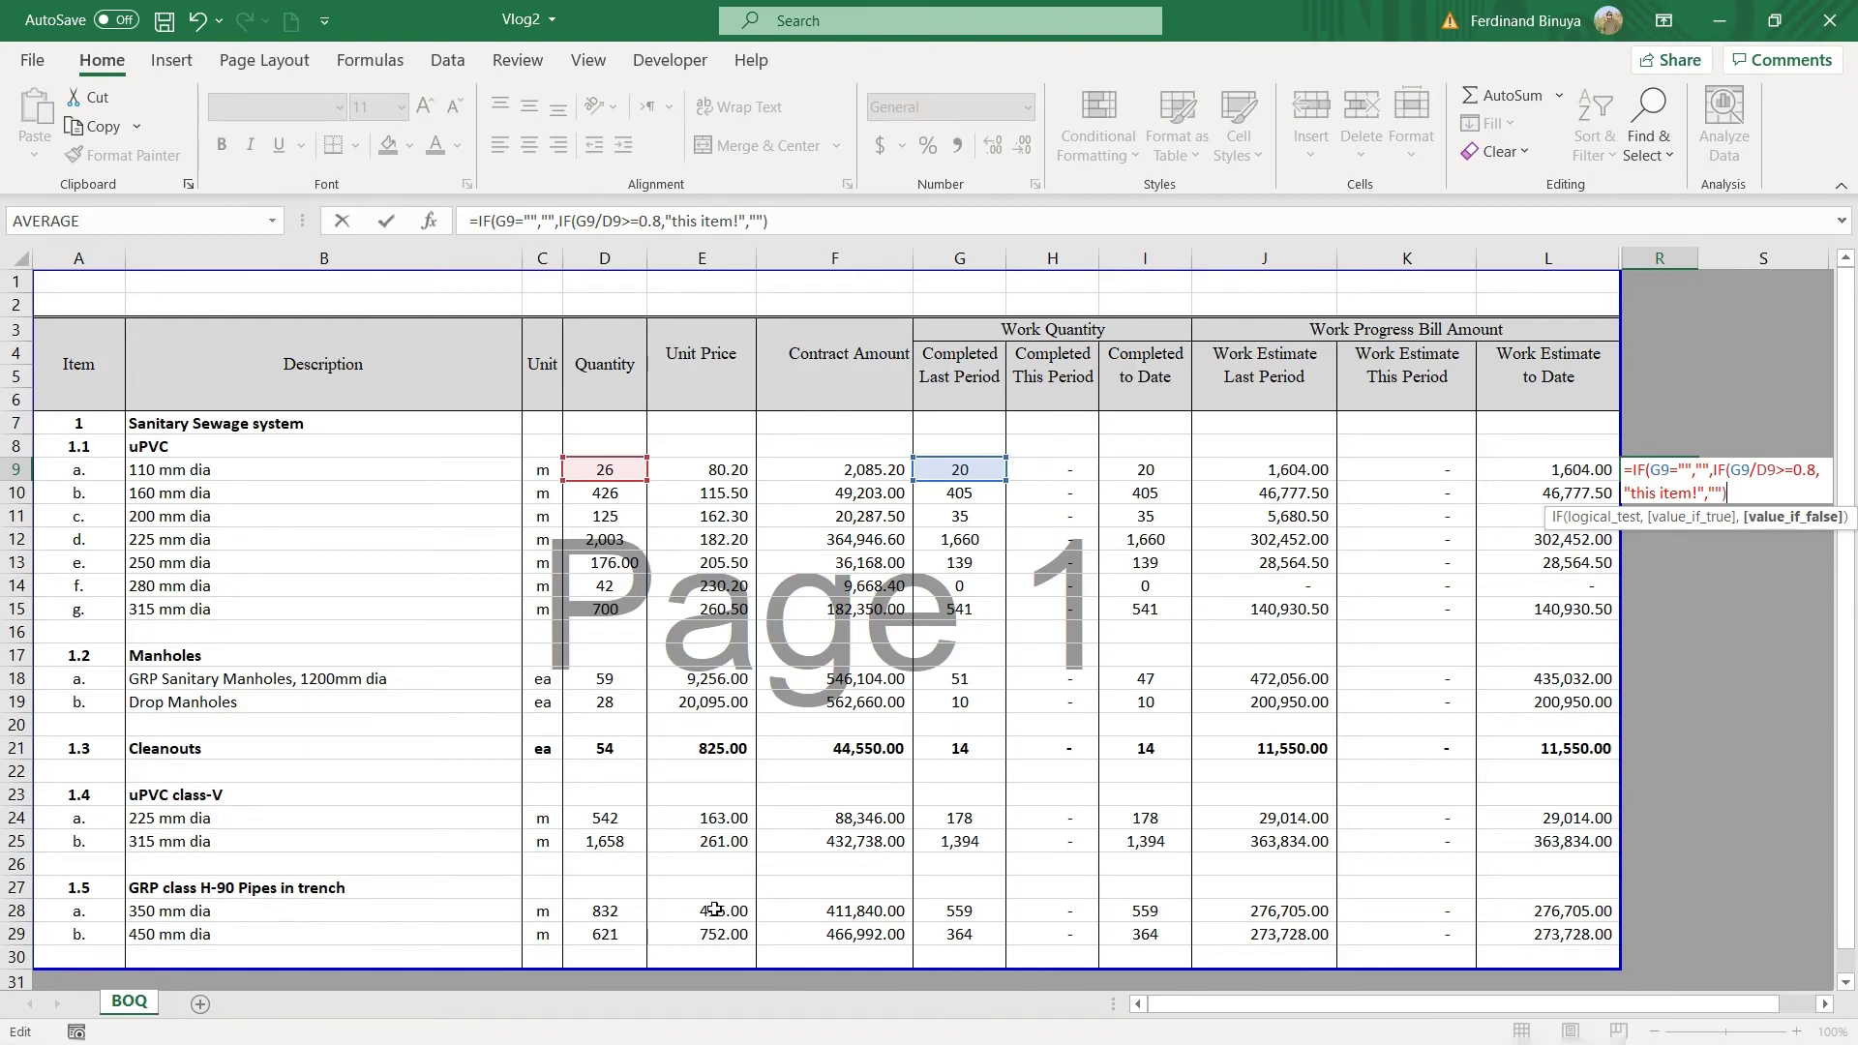
{"action": "type", "text": ")"}
{"action": "key", "text": "Return"}
Fill the nested IF formula from R9 down through R29 to flag the BOQ items.
{"action": "key", "text": "Up"}
{"action": "key", "text": "shift+Down"}
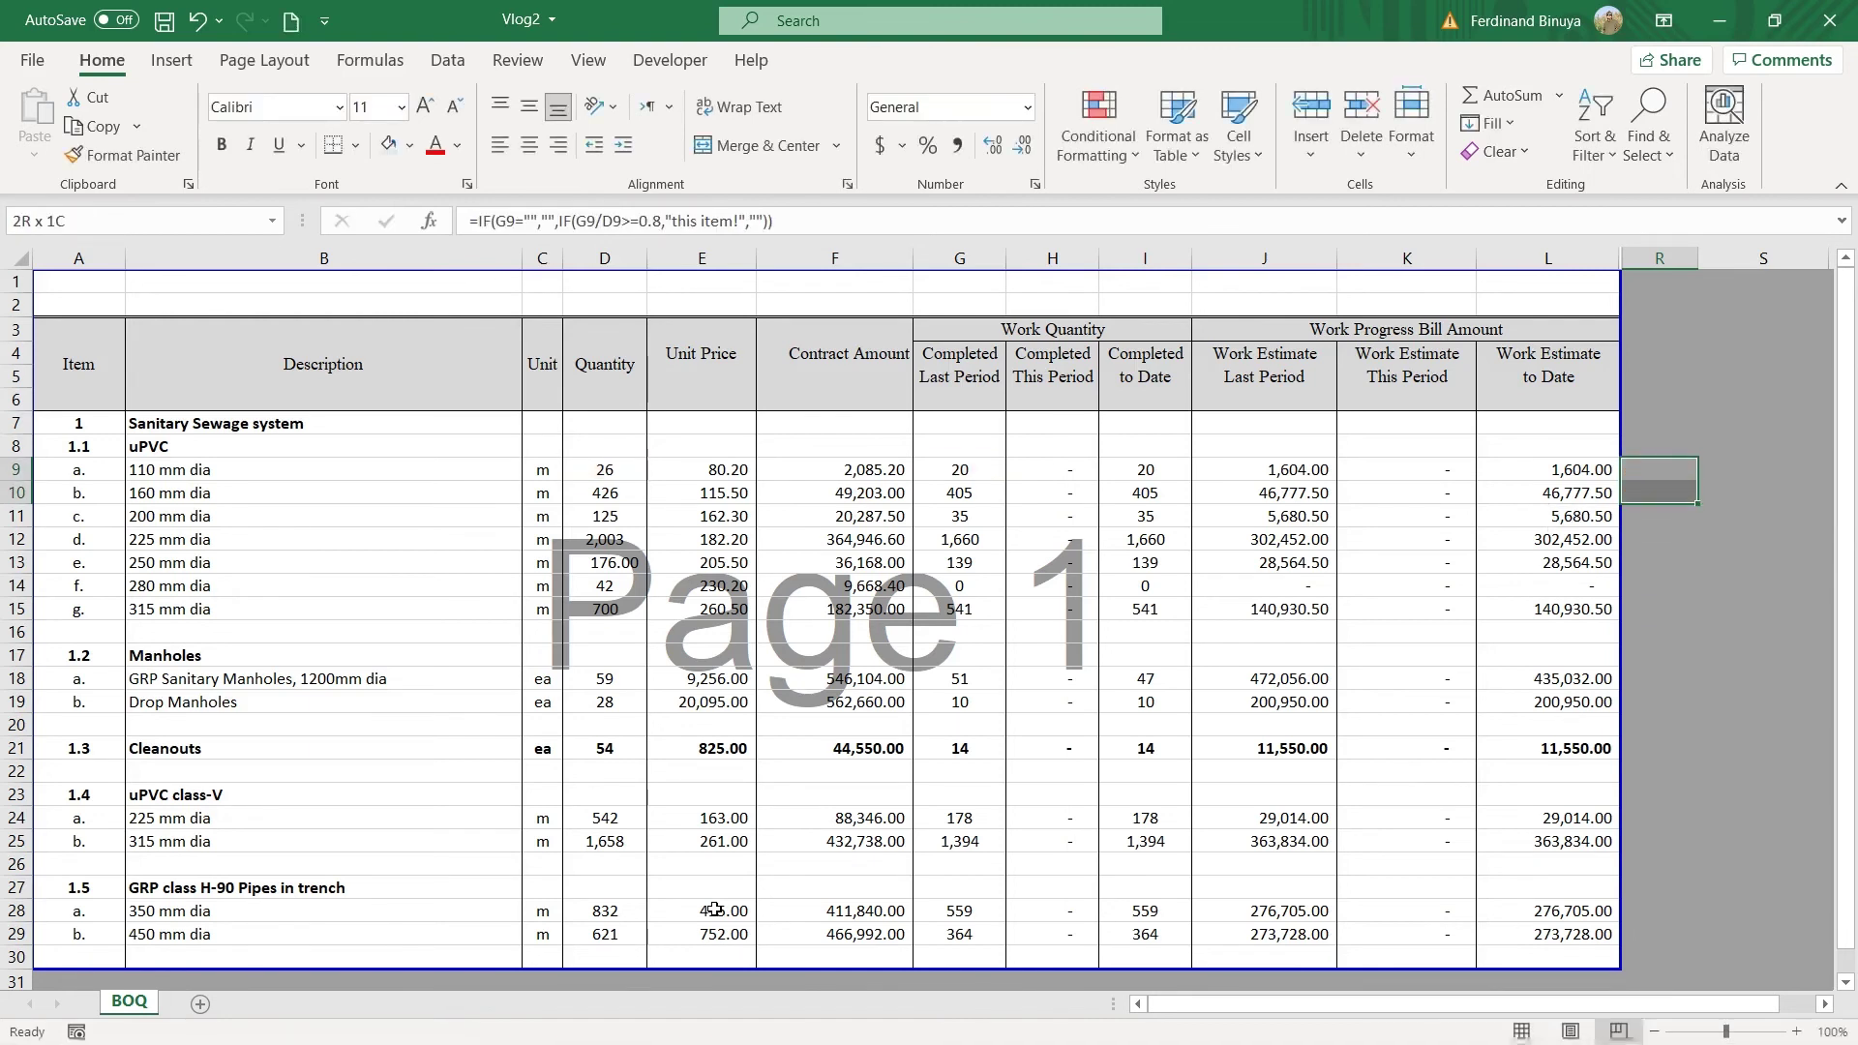
{"action": "key", "text": "shift+Down"}
{"action": "key", "text": "shift+Down"}
{"action": "key", "text": "shift+Down"}
{"action": "key", "text": "shift+Down"}
{"action": "key", "text": "shift+Down"}
{"action": "key", "text": "shift+Down"}
{"action": "key", "text": "shift+Down"}
{"action": "key", "text": "shift+Down"}
{"action": "key", "text": "shift+Down"}
{"action": "key", "text": "shift+Down"}
{"action": "key", "text": "shift+Down"}
{"action": "key", "text": "shift+Down"}
{"action": "key", "text": "shift+Down"}
{"action": "key", "text": "shift+Down"}
{"action": "key", "text": "shift+Down"}
{"action": "key", "text": "shift+Down"}
{"action": "key", "text": "shift+Down"}
{"action": "key", "text": "shift+Down"}
{"action": "key", "text": "shift+Down"}
{"action": "key", "text": "ctrl+d"}
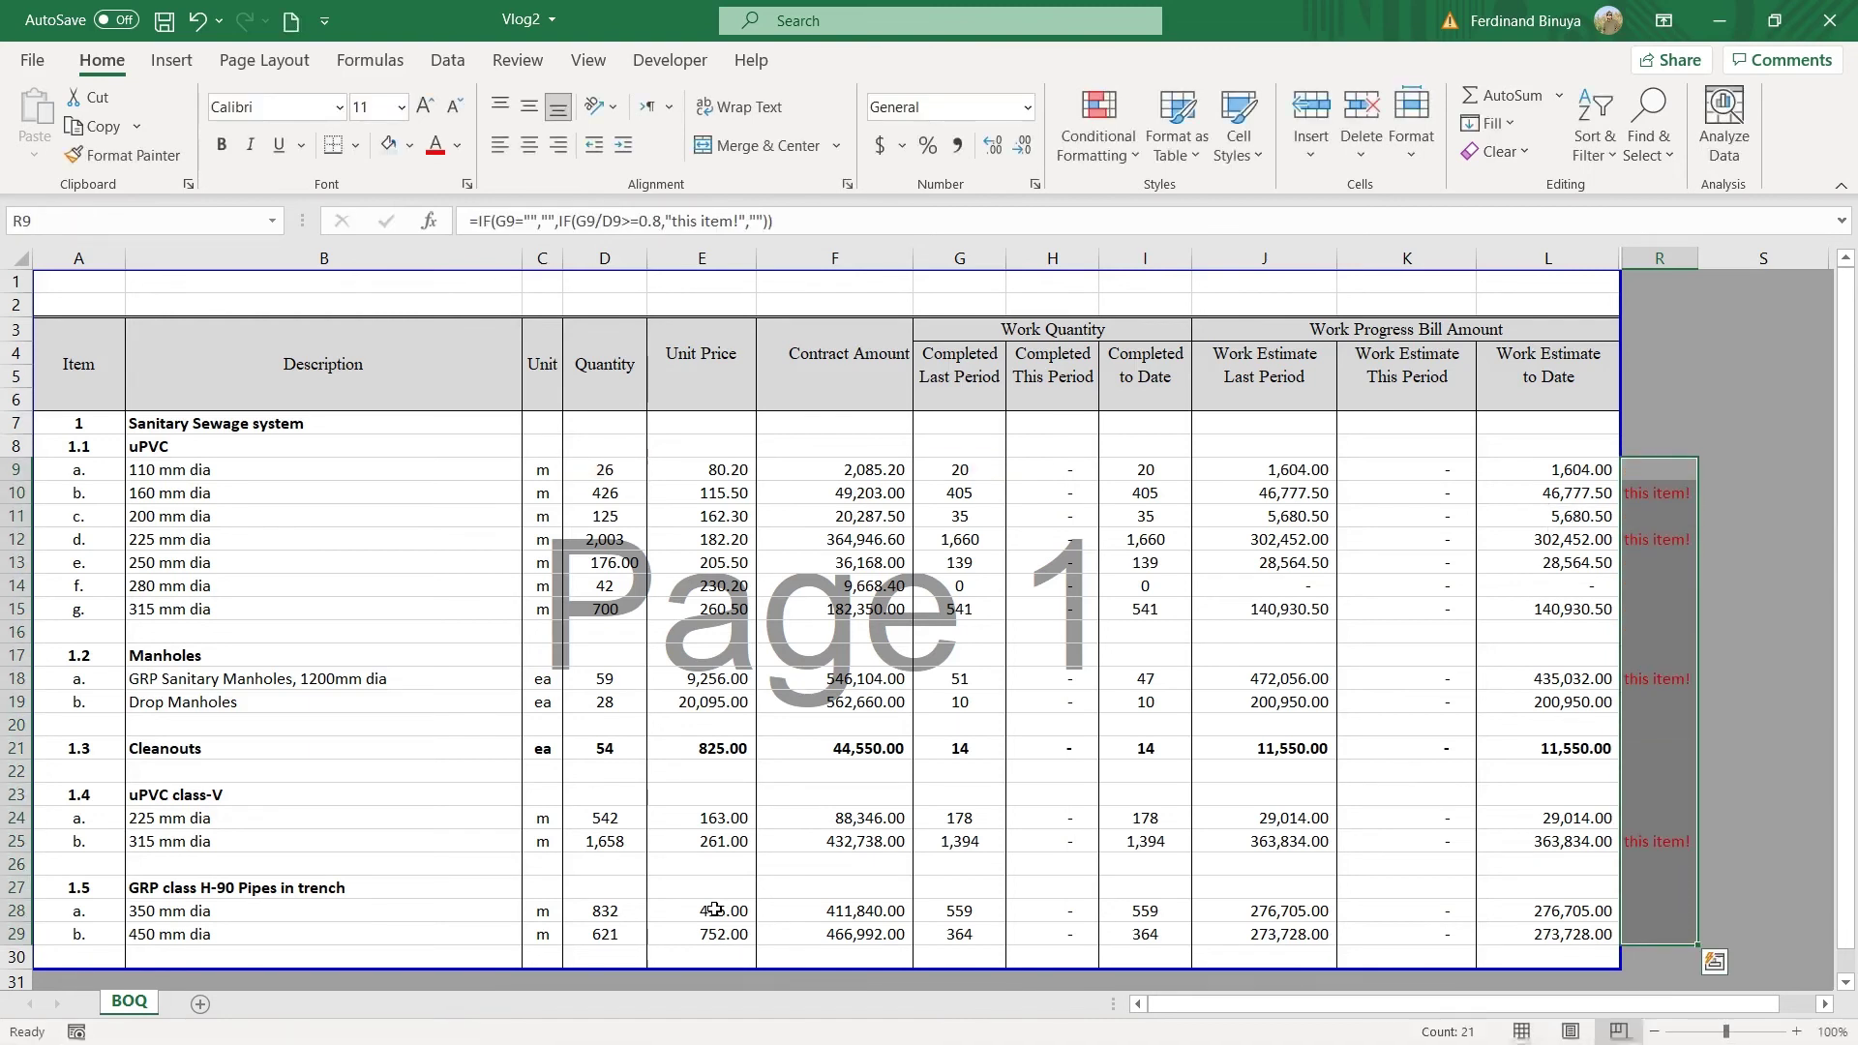
{"action": "key", "text": "Down"}
{"action": "key", "text": "Up"}
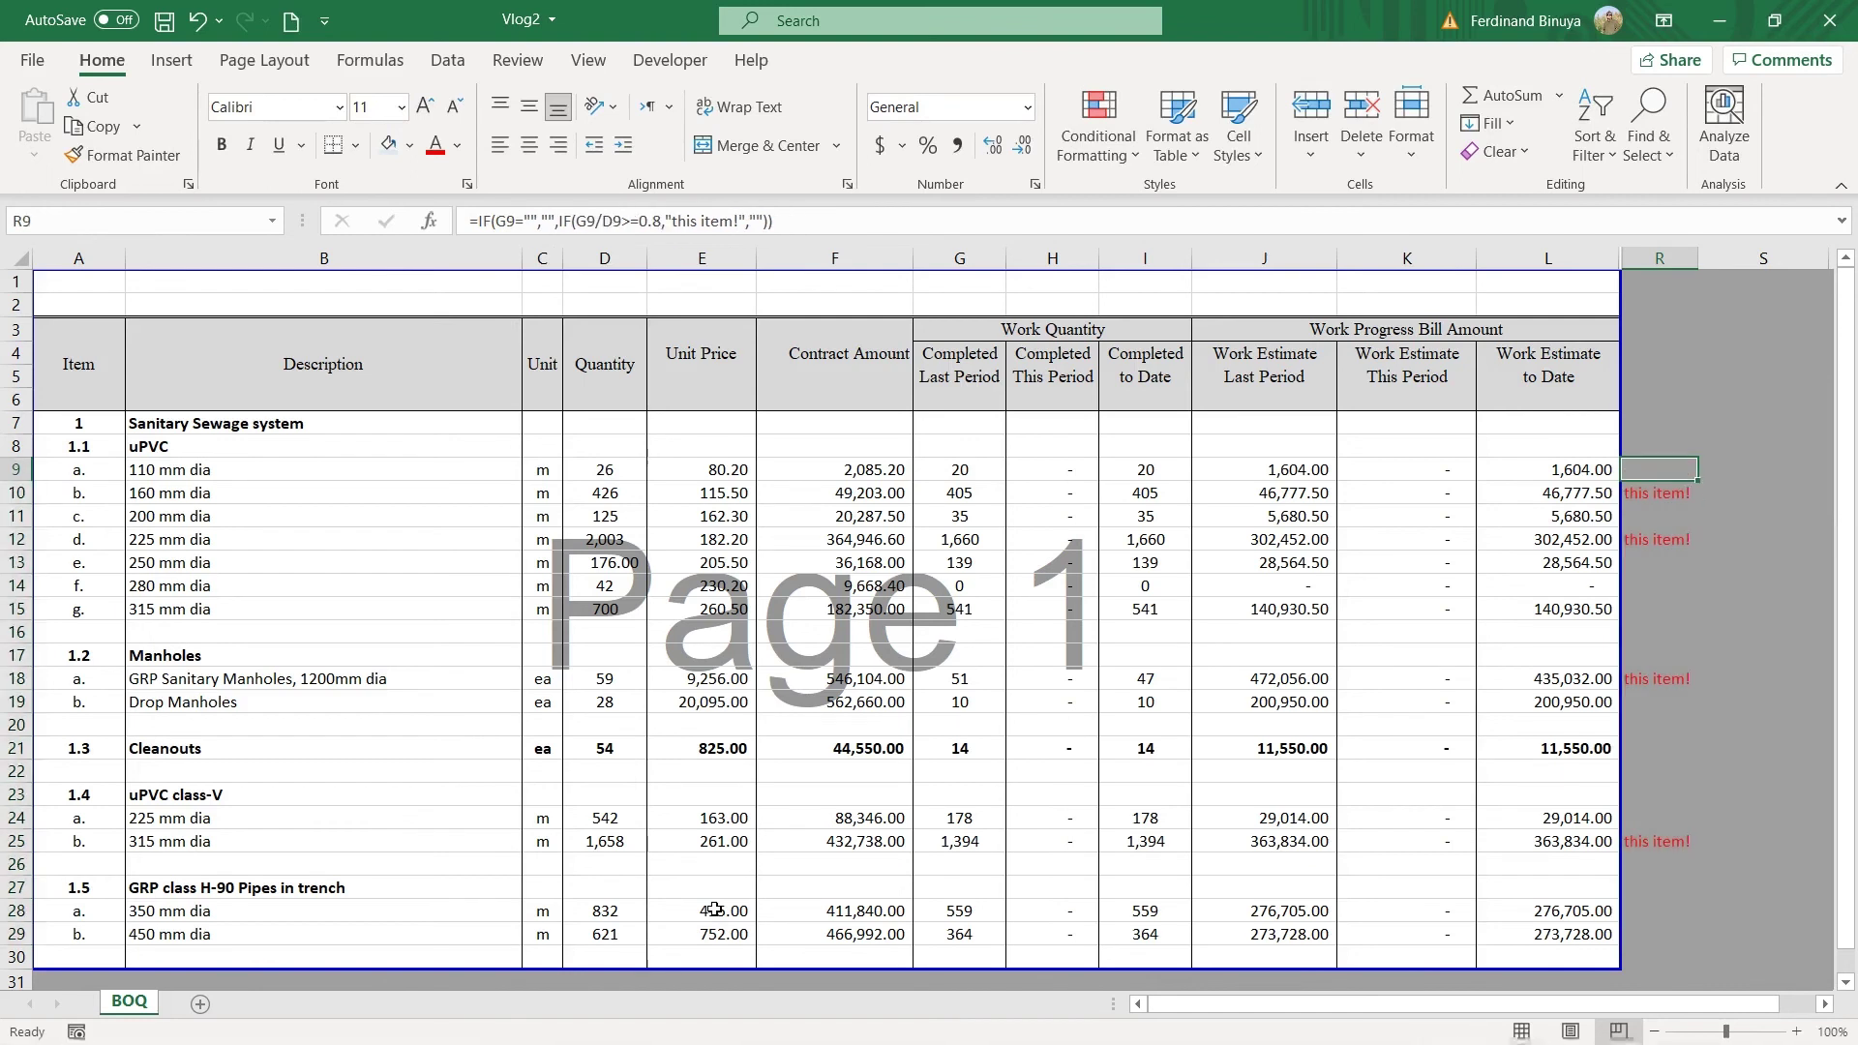
Delete the unflagged rows for the 110 mm, 200 mm and 250 mm dia pipes in the uPVC section.
{"action": "key", "text": "ctrl+minus"}
{"action": "key", "text": "Return"}
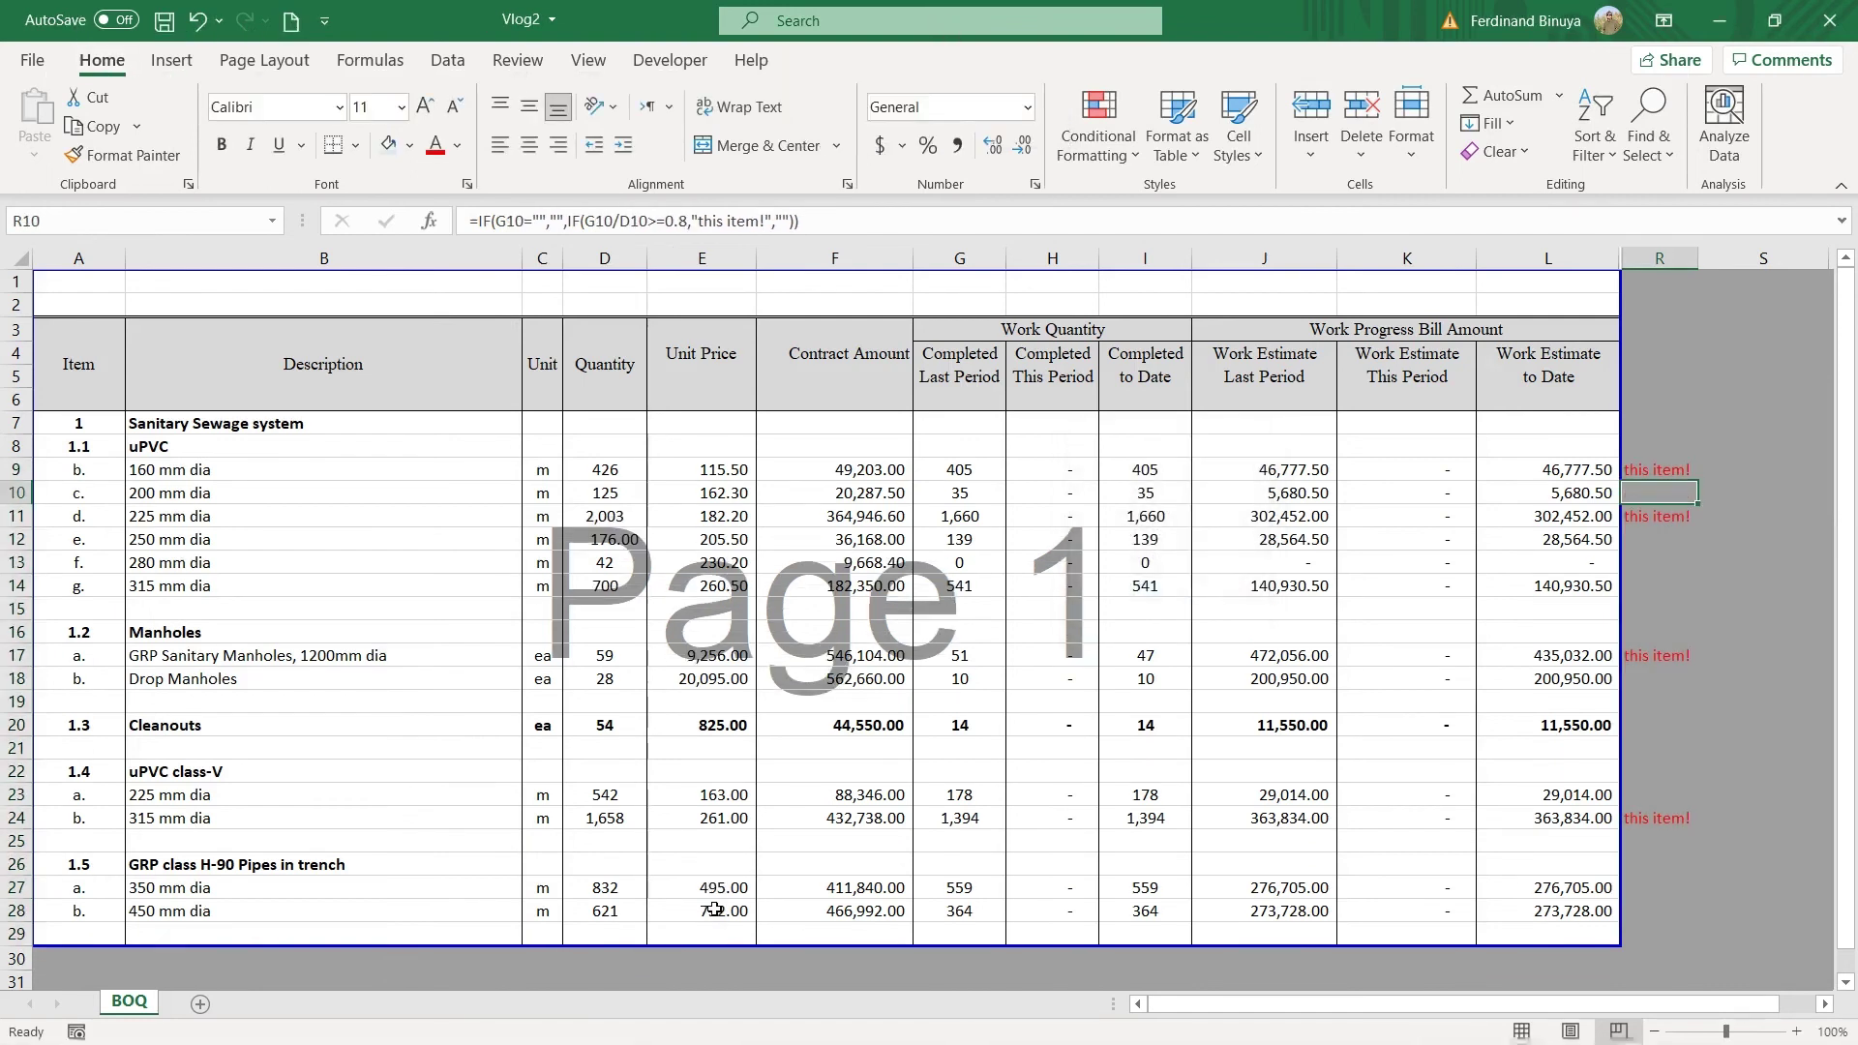
{"action": "key", "text": "Down"}
{"action": "key", "text": "F4"}
{"action": "key", "text": "Down"}
{"action": "key", "text": "Down"}
{"action": "key", "text": "Up"}
{"action": "key", "text": "F4"}
{"action": "key", "text": "F4"}
{"action": "key", "text": "F4"}
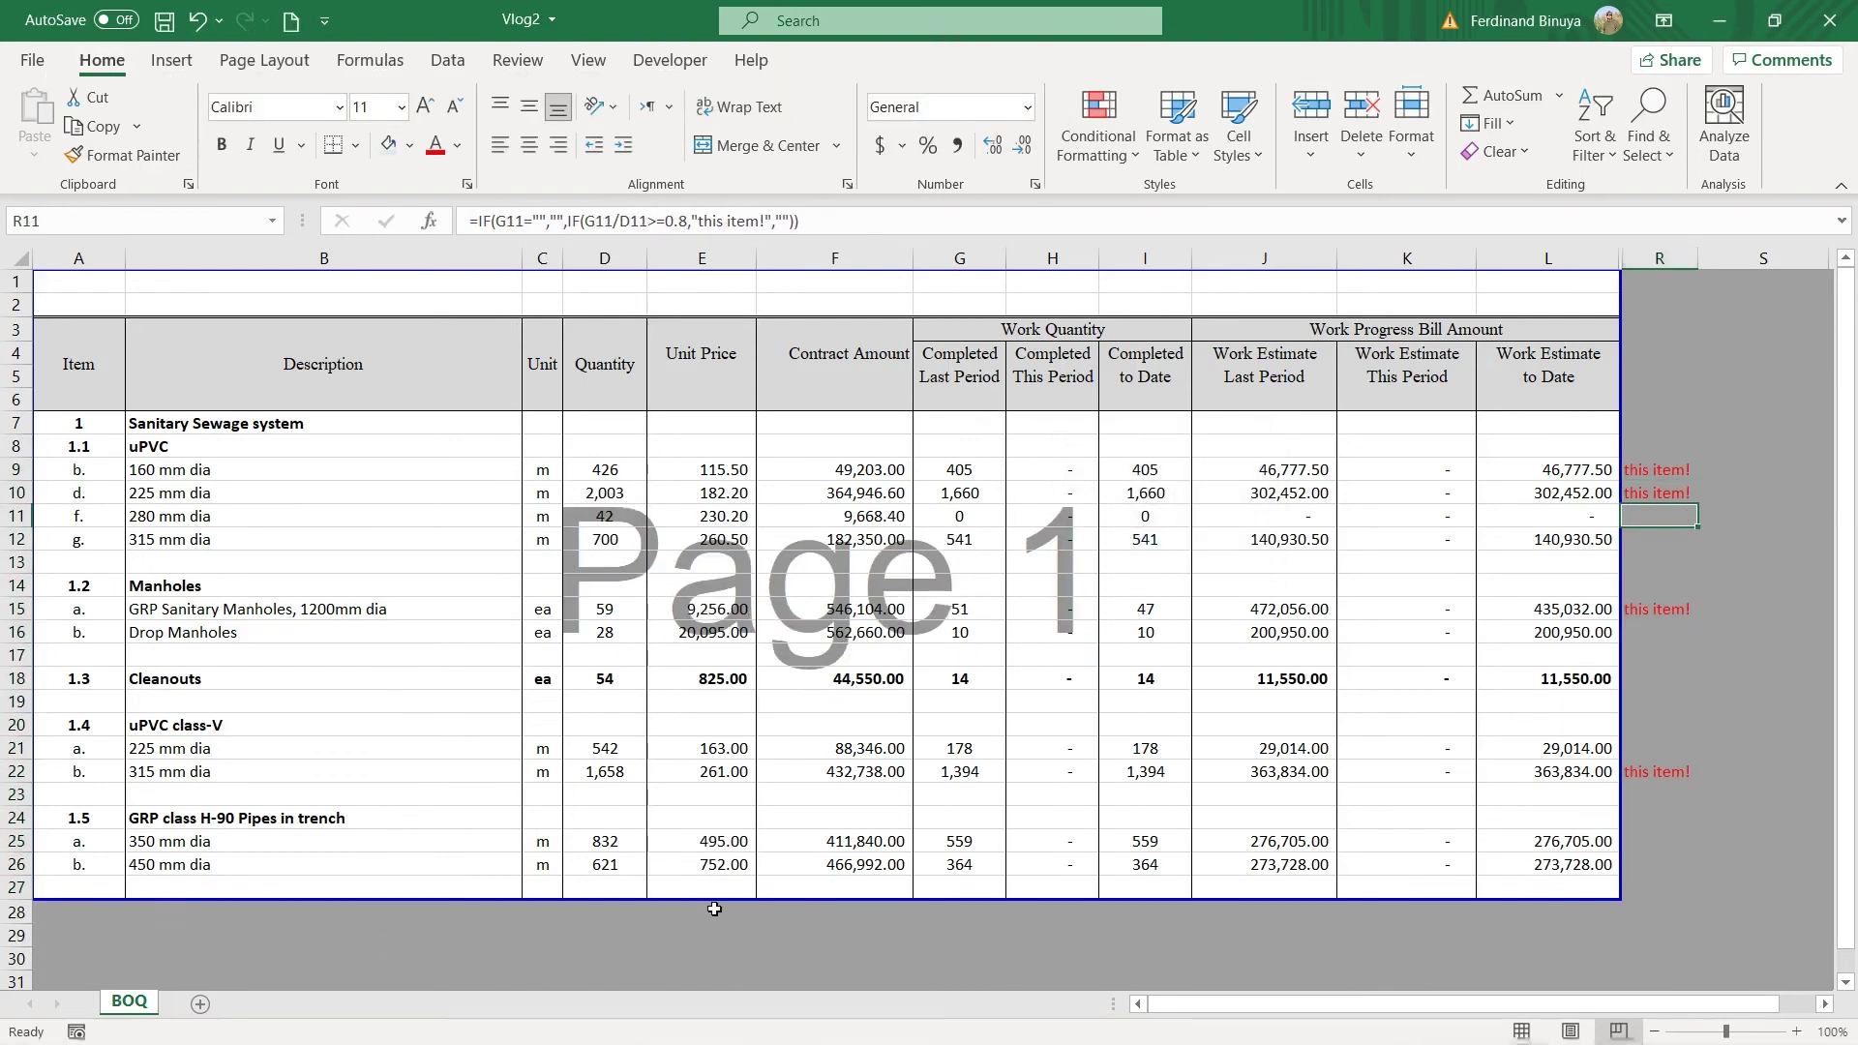
Delete the unflagged 280 mm and 315 mm dia rows of section 1.1 and the Drop Manholes row.
{"action": "key", "text": "Down"}
{"action": "key", "text": "Down"}
{"action": "key", "text": "Down"}
{"action": "key", "text": "F4"}
{"action": "key", "text": "F4"}
{"action": "key", "text": "F4"}
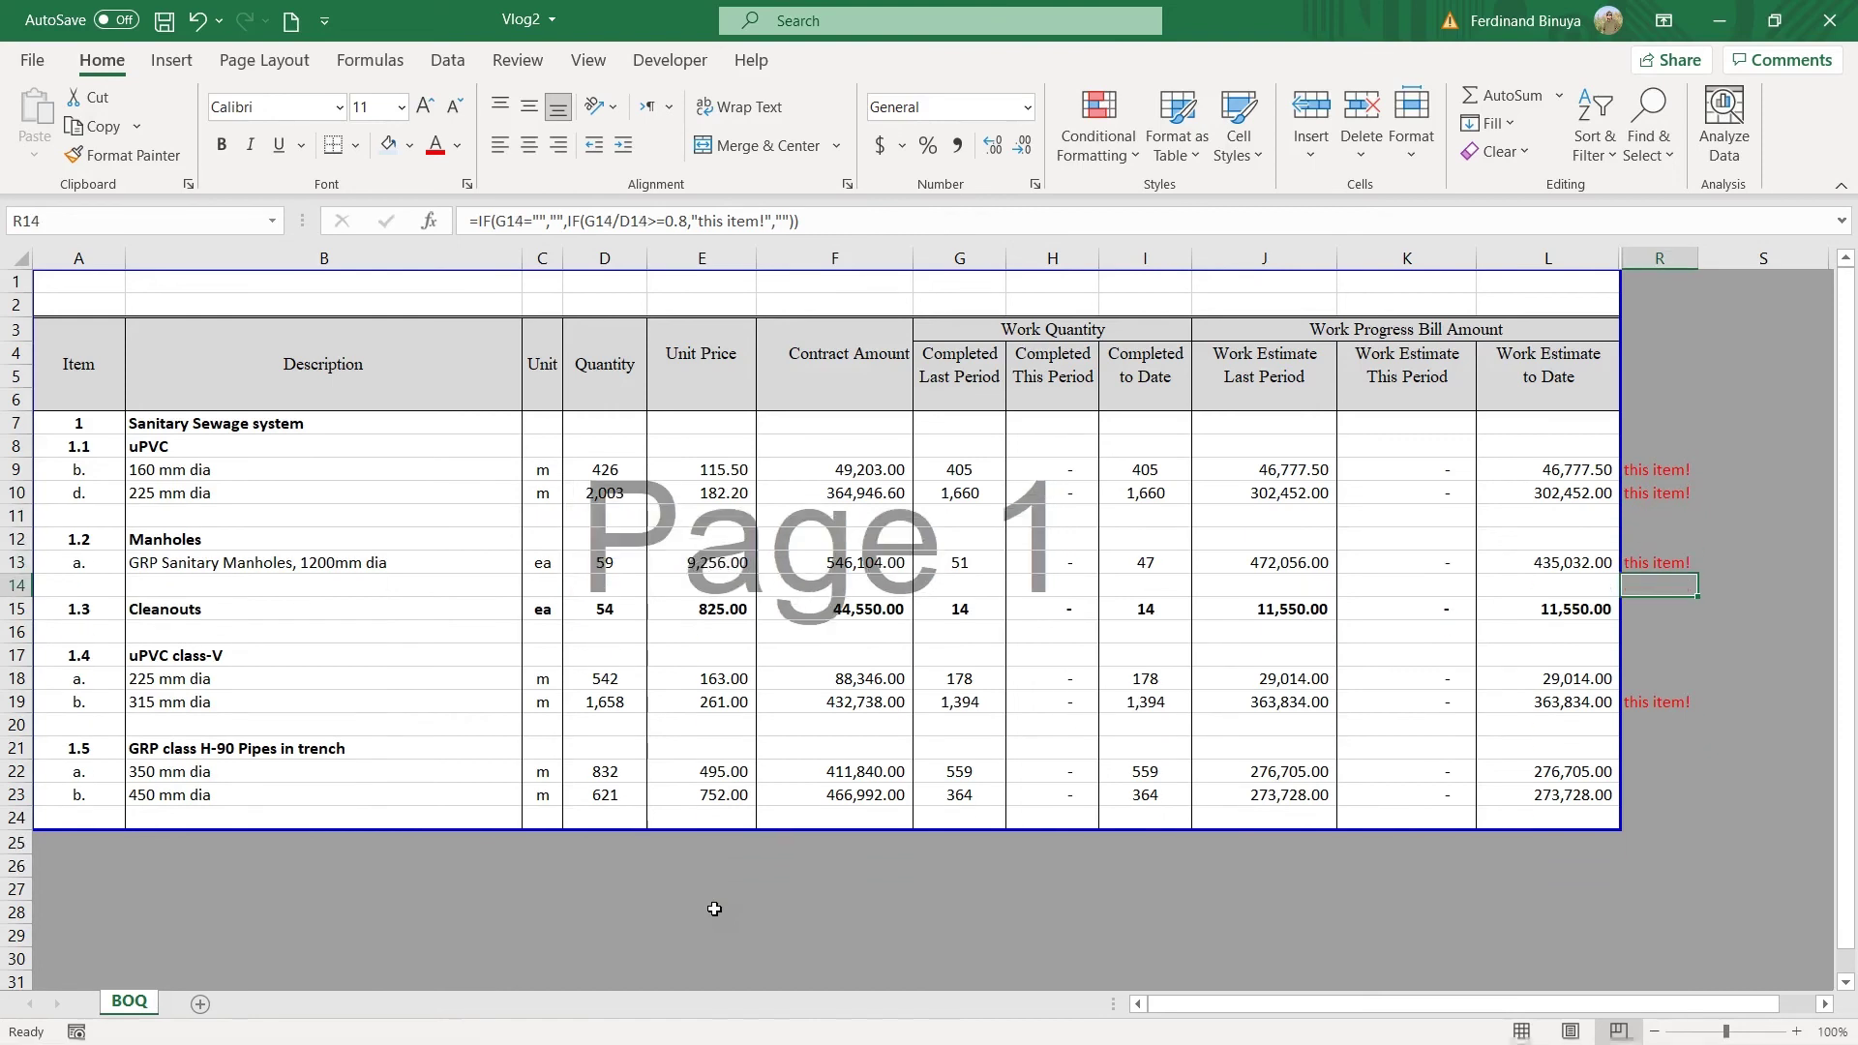
Delete the Cleanouts section and the 225 mm dia uPVC class-V row, and select the column R cells of section 1.5.
{"action": "key", "text": "Down"}
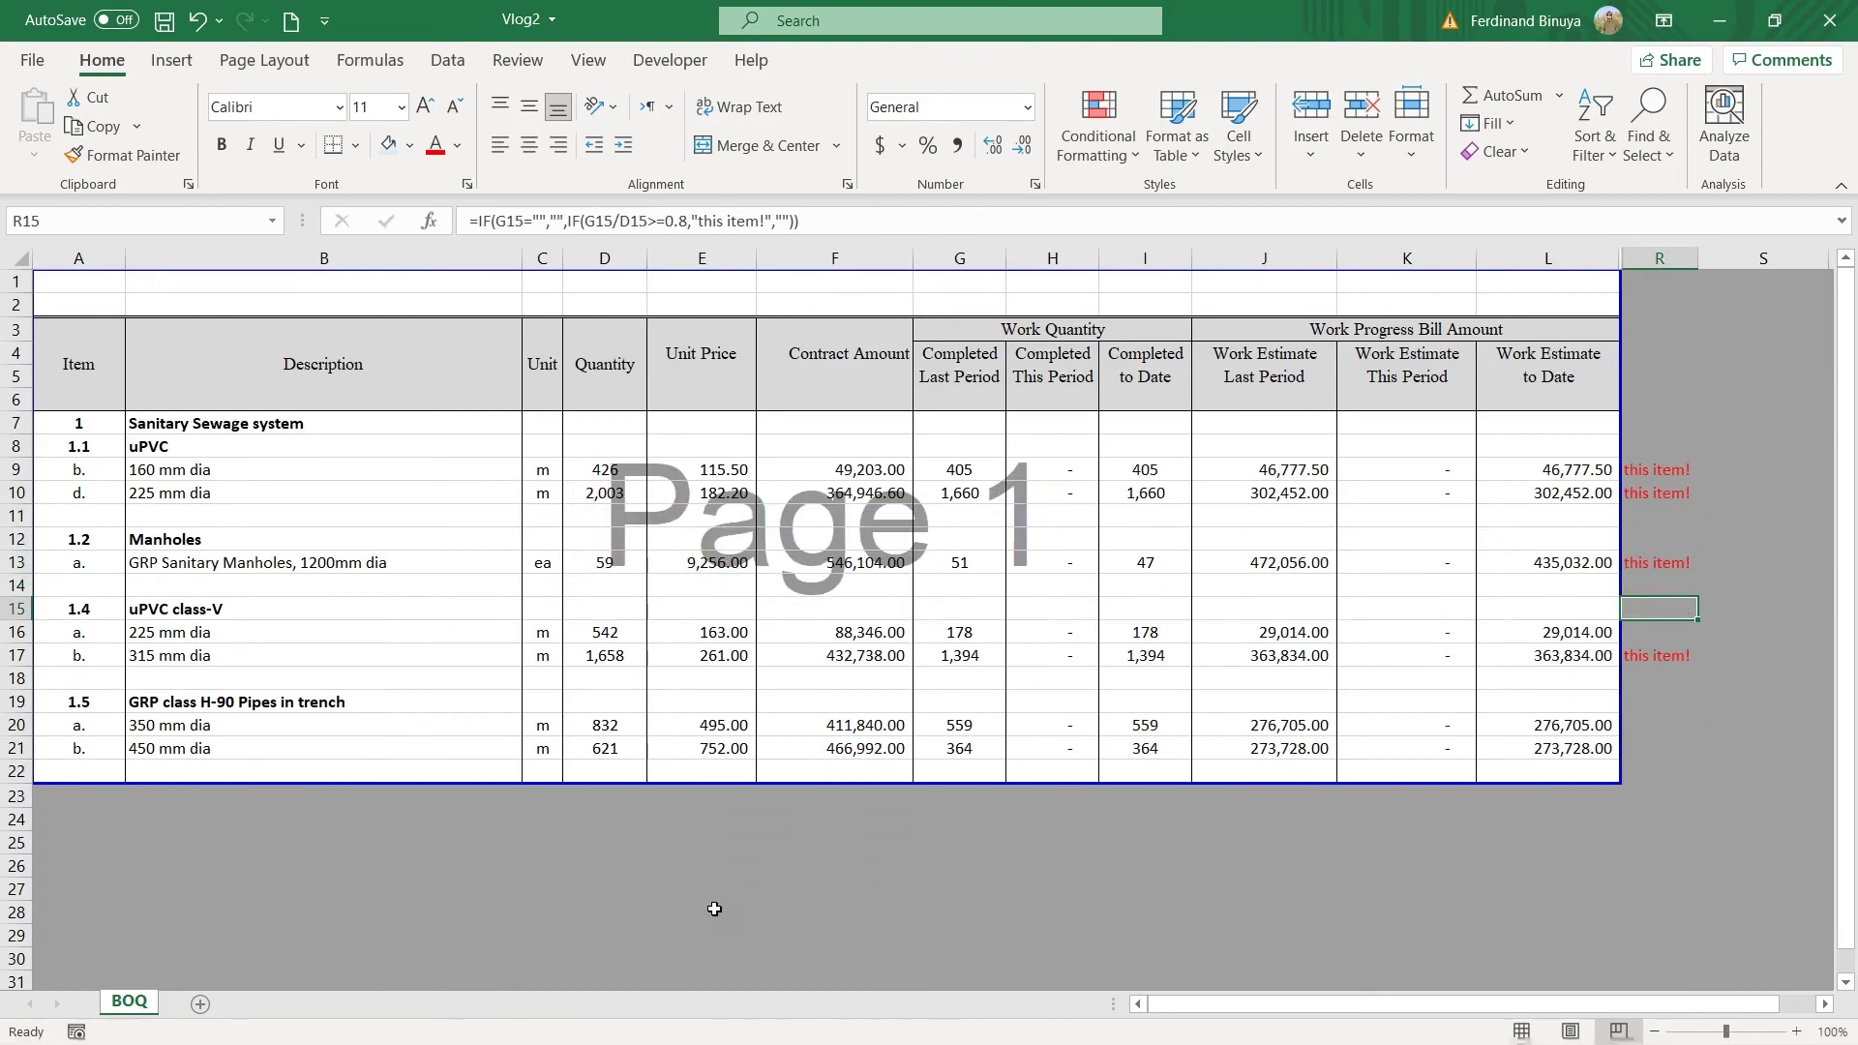
{"action": "key", "text": "Down"}
{"action": "key", "text": "F4"}
{"action": "key", "text": "Down"}
{"action": "key", "text": "Down"}
{"action": "key", "text": "shift+Down"}
{"action": "key", "text": "shift+Down"}
{"action": "key", "text": "shift+Down"}
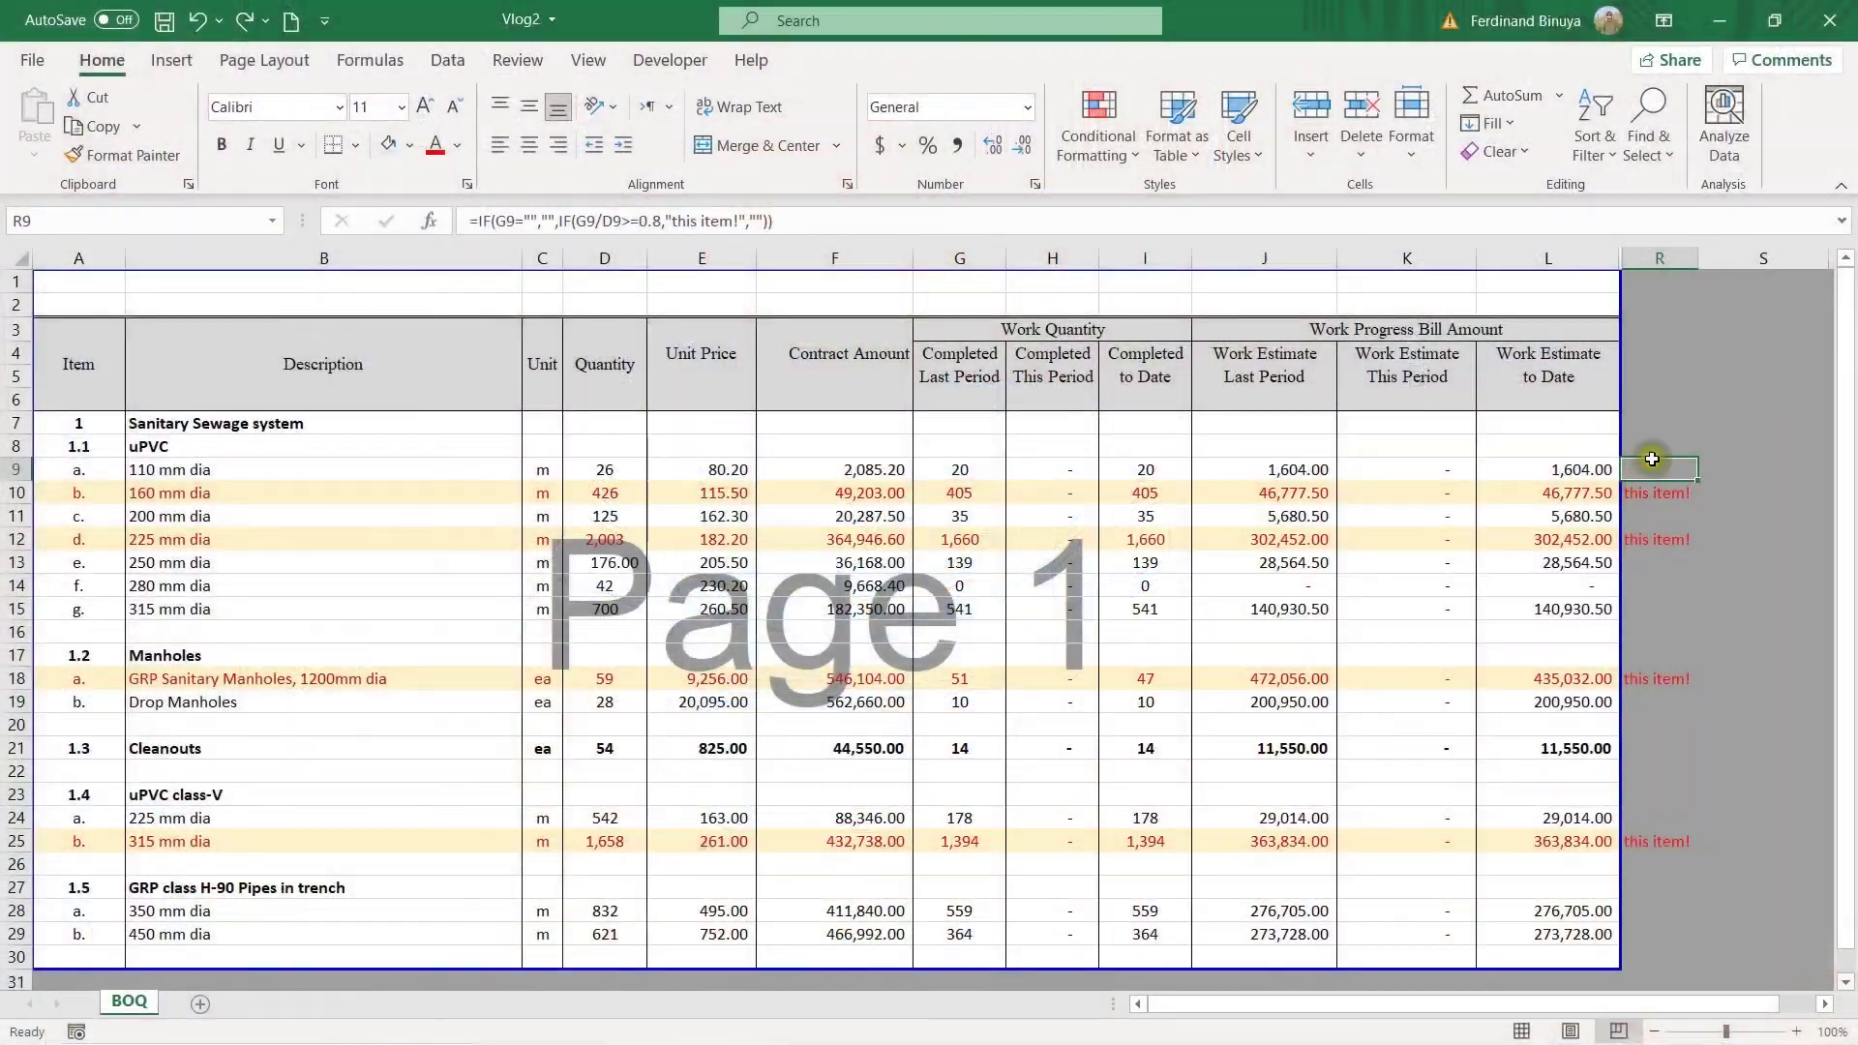
Clear the contents of the whole helper column R on the BOQ sheet.
{"action": "left_click", "coordinate": [1674, 256]}
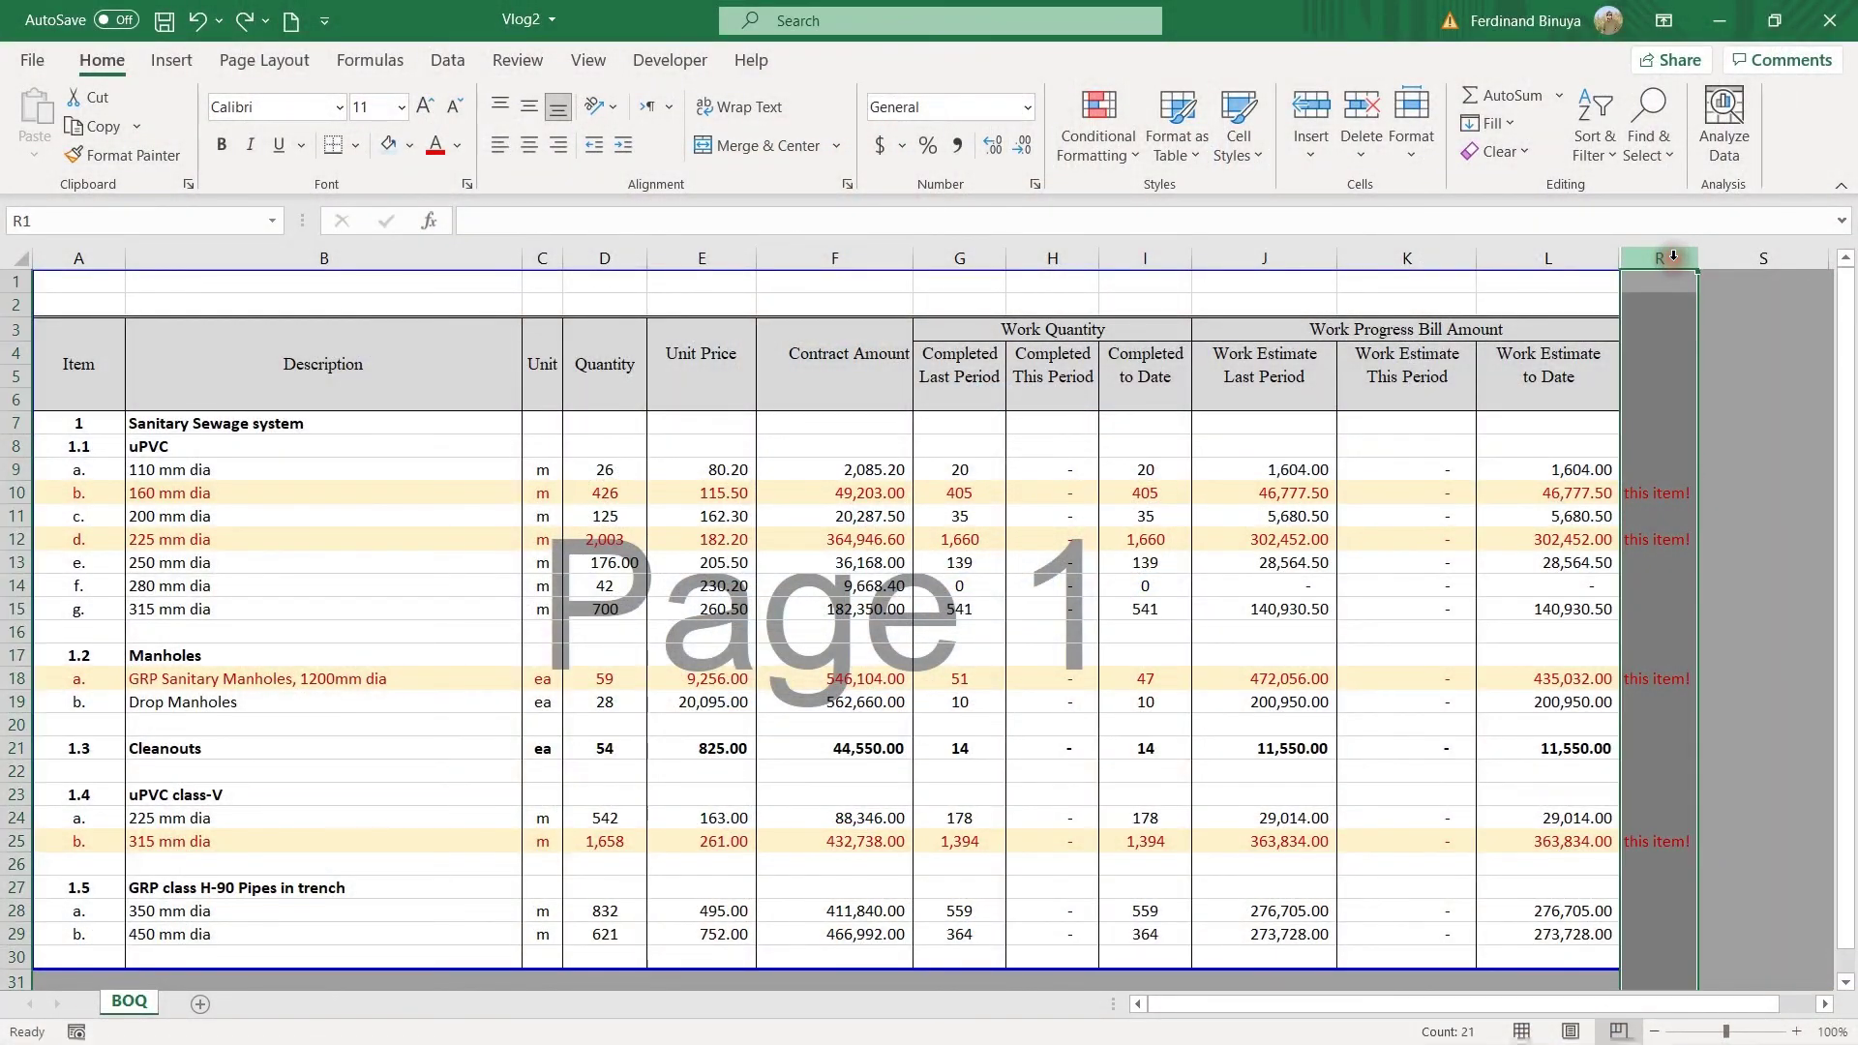
{"action": "key", "text": "Delete"}
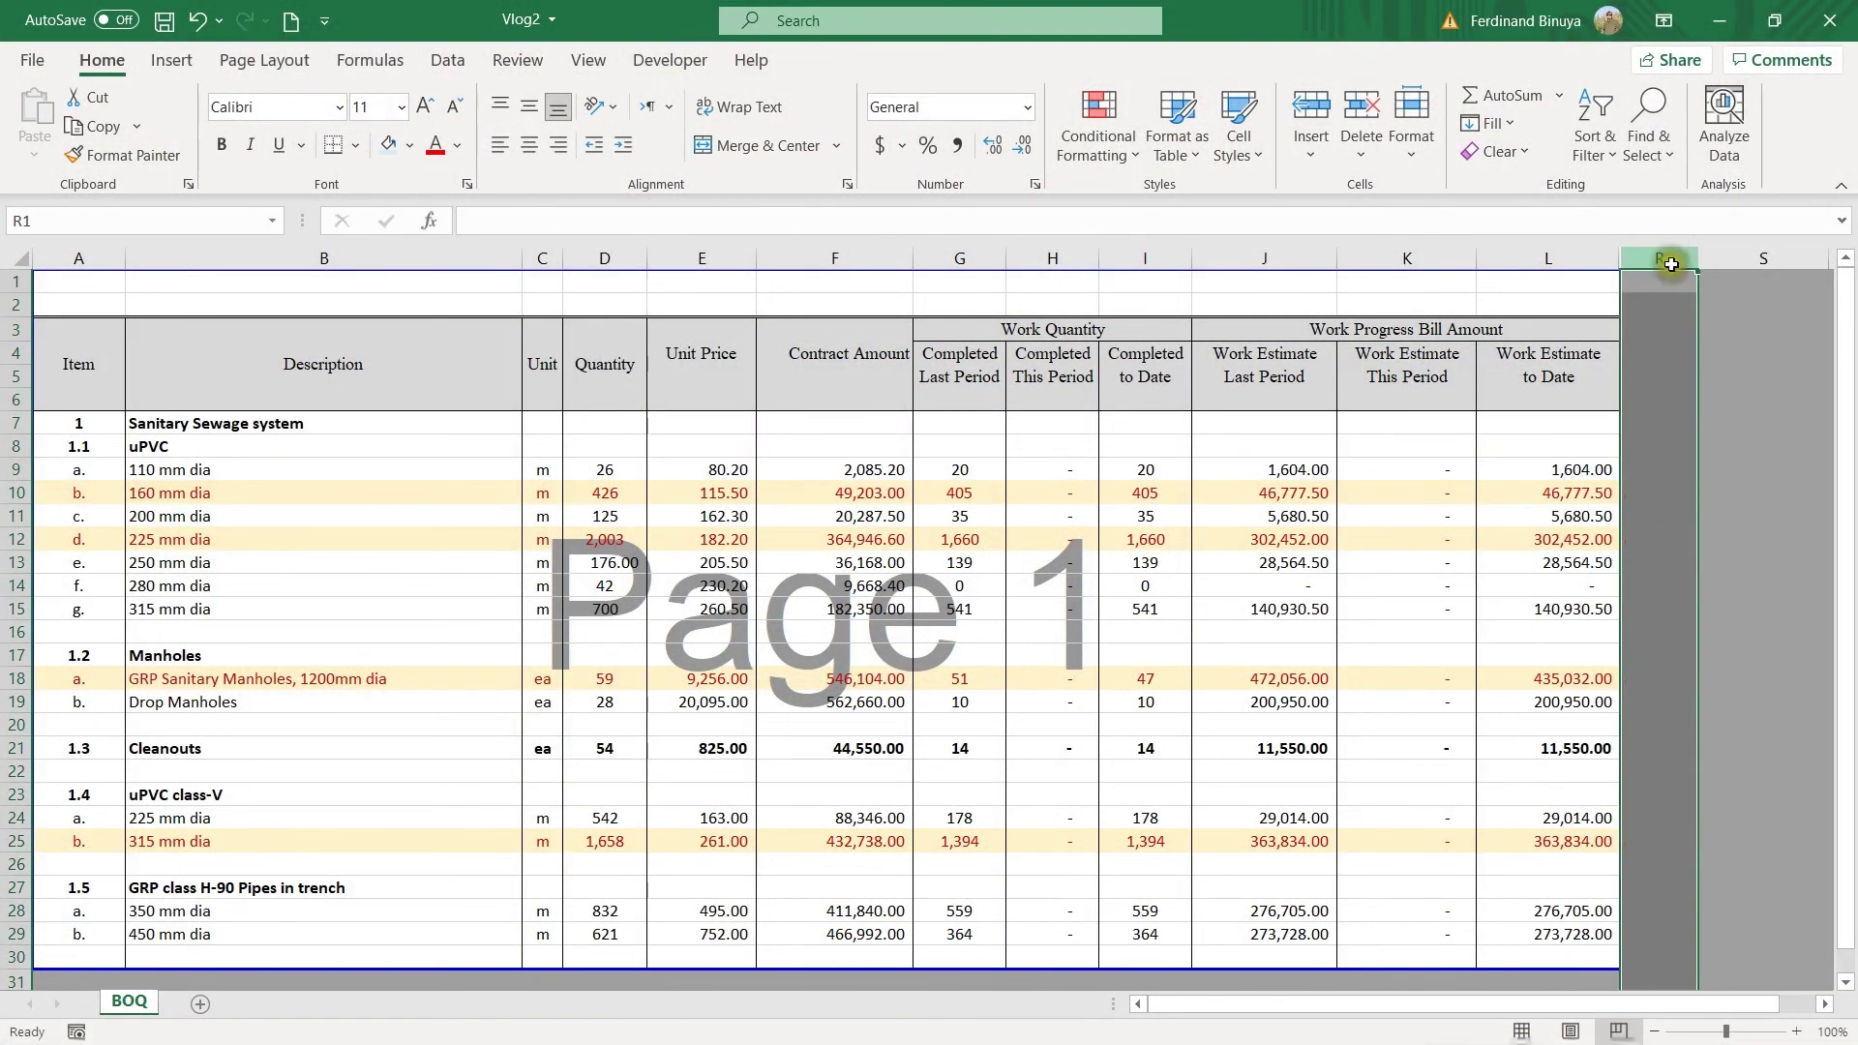
{"action": "left_click", "coordinate": [1639, 486]}
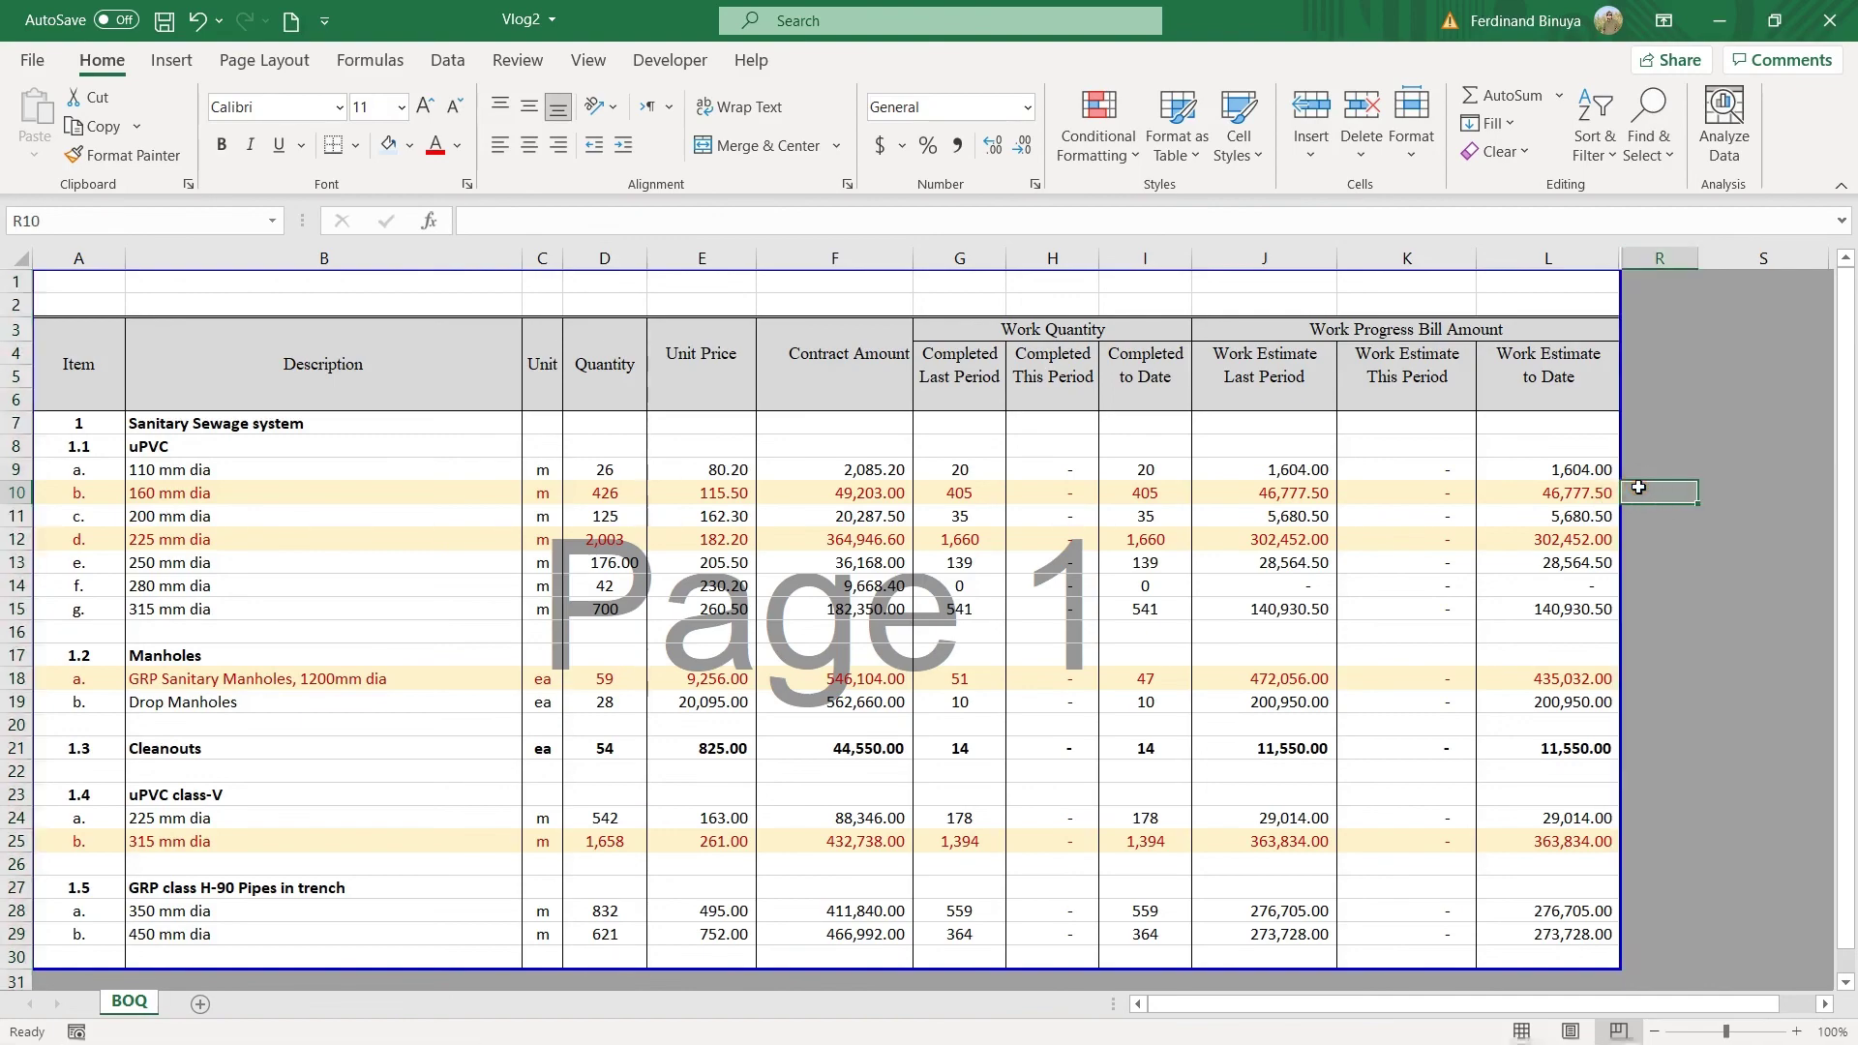